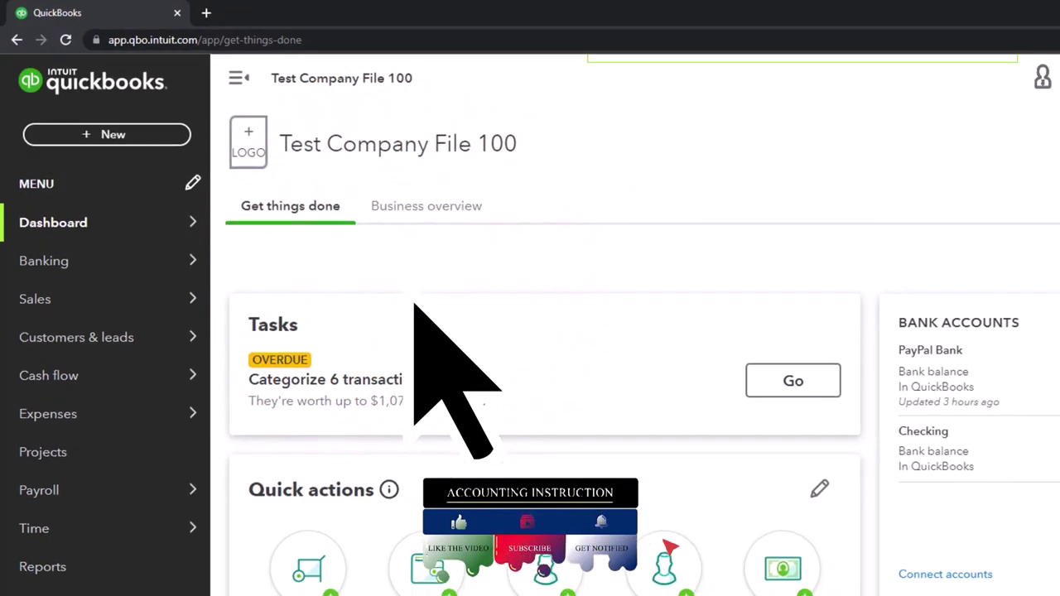
# - Duplicate the QuickBooks dashboard tab twice and switch to the second copy
pyautogui.click(994, 56)
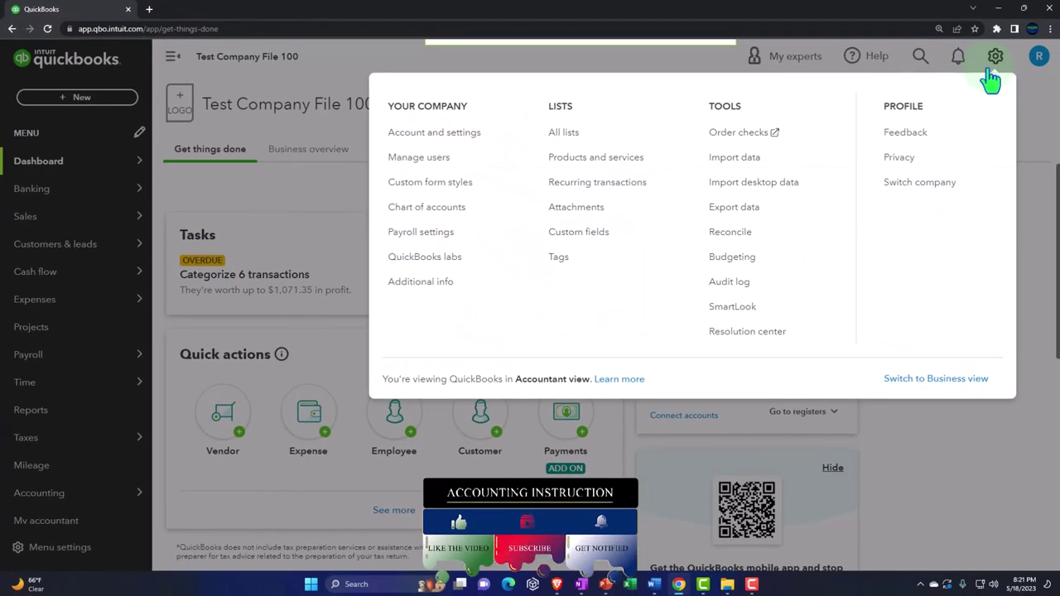
pyautogui.click(994, 422)
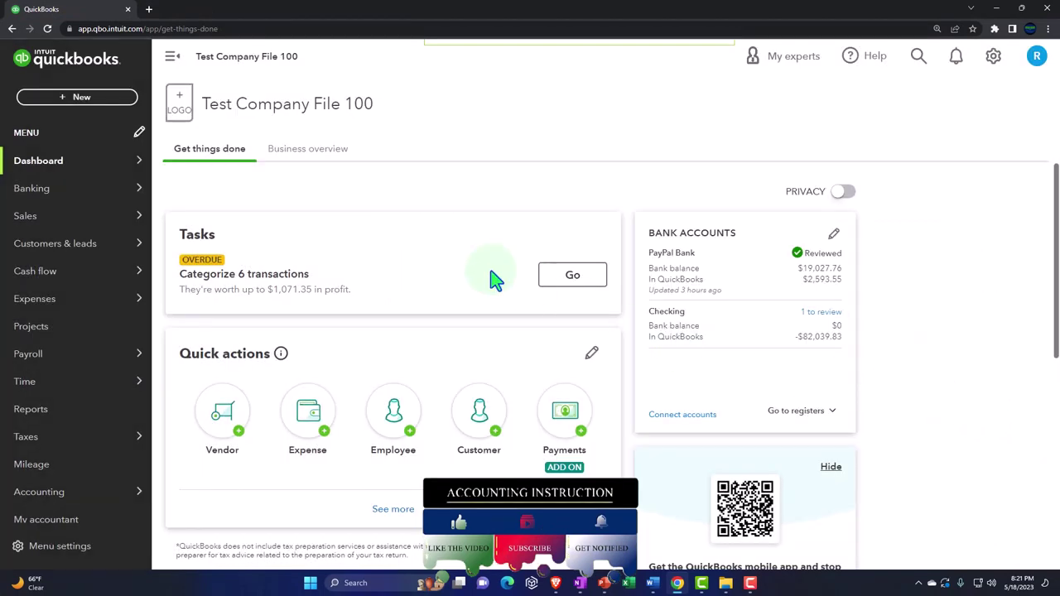
pyautogui.rightClick(93, 17)
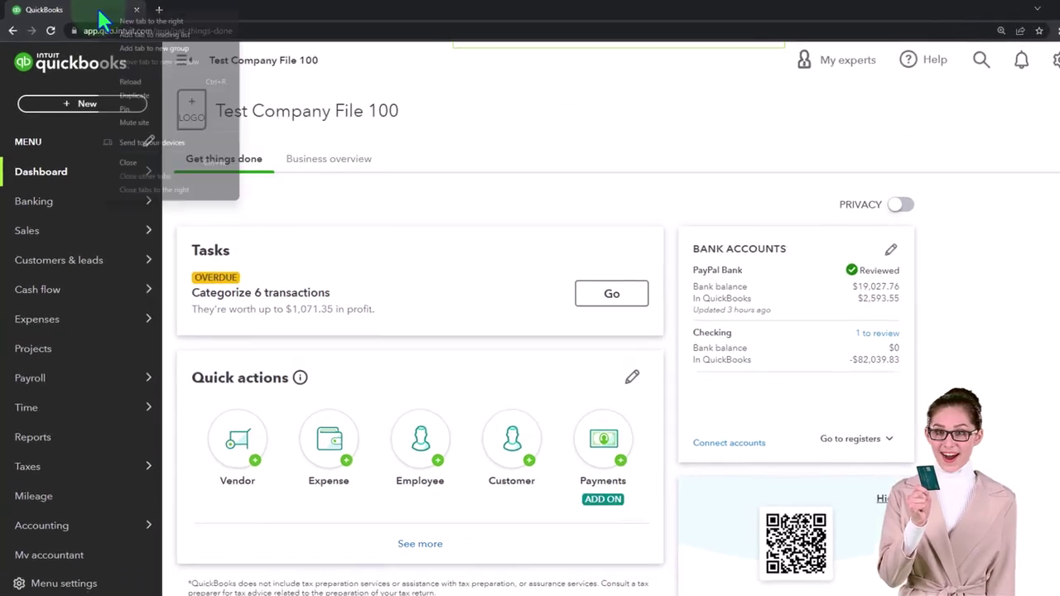
pyautogui.click(143, 95)
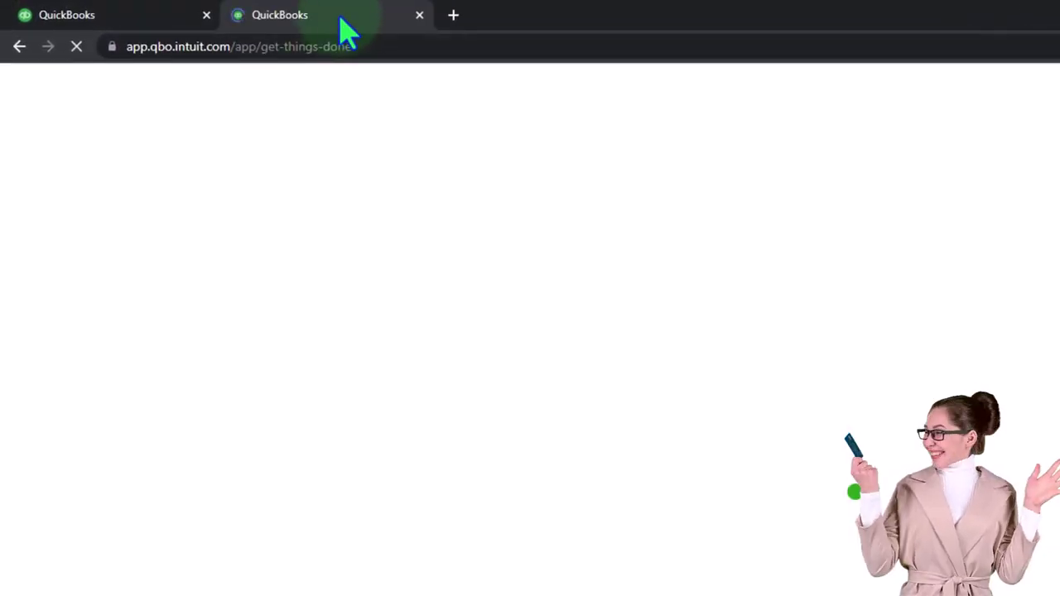
pyautogui.rightClick(340, 17)
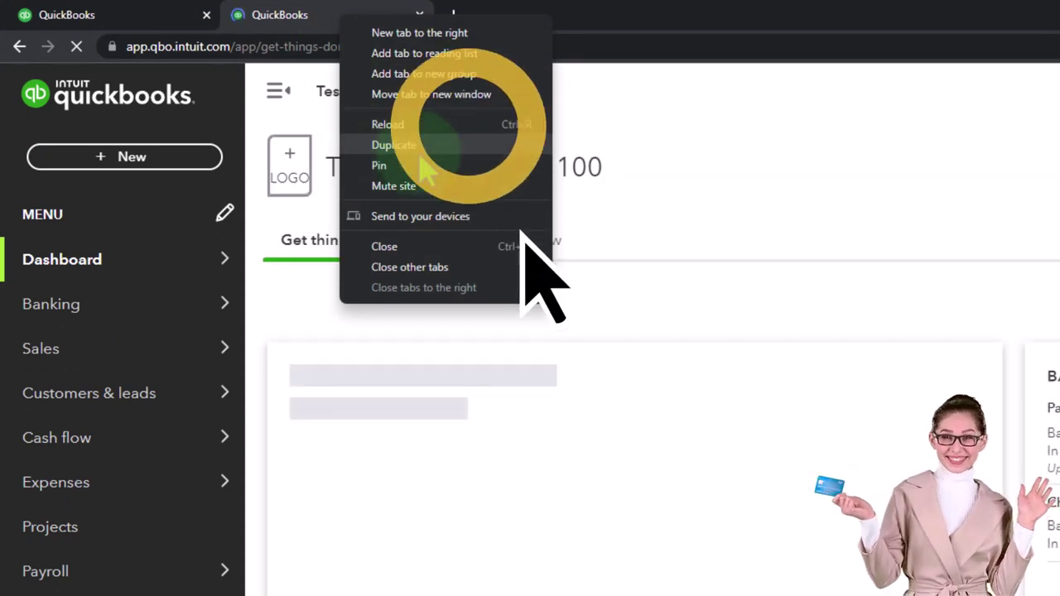
pyautogui.press('Escape')
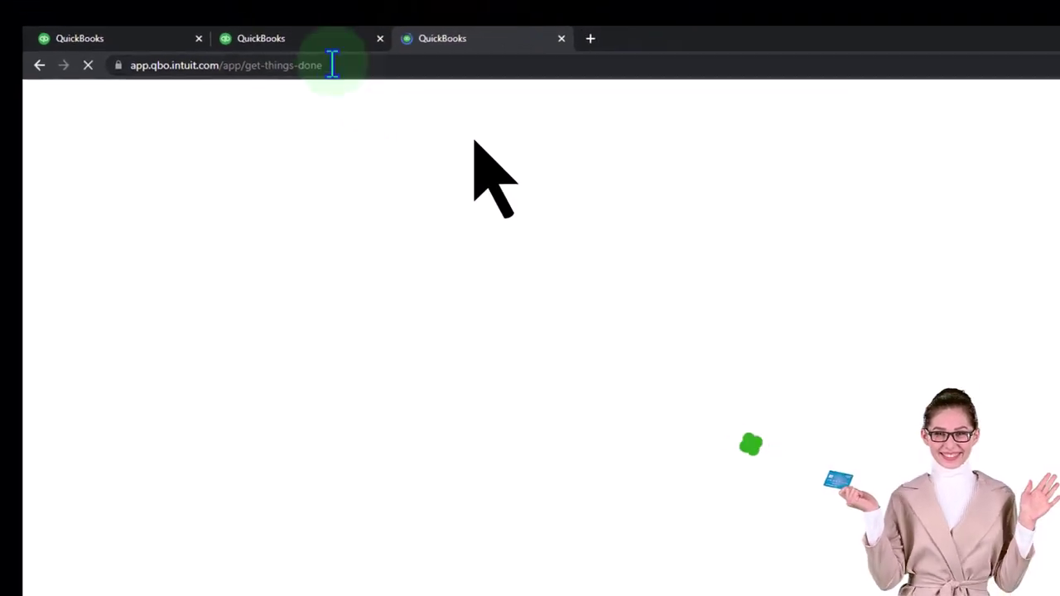
pyautogui.click(274, 15)
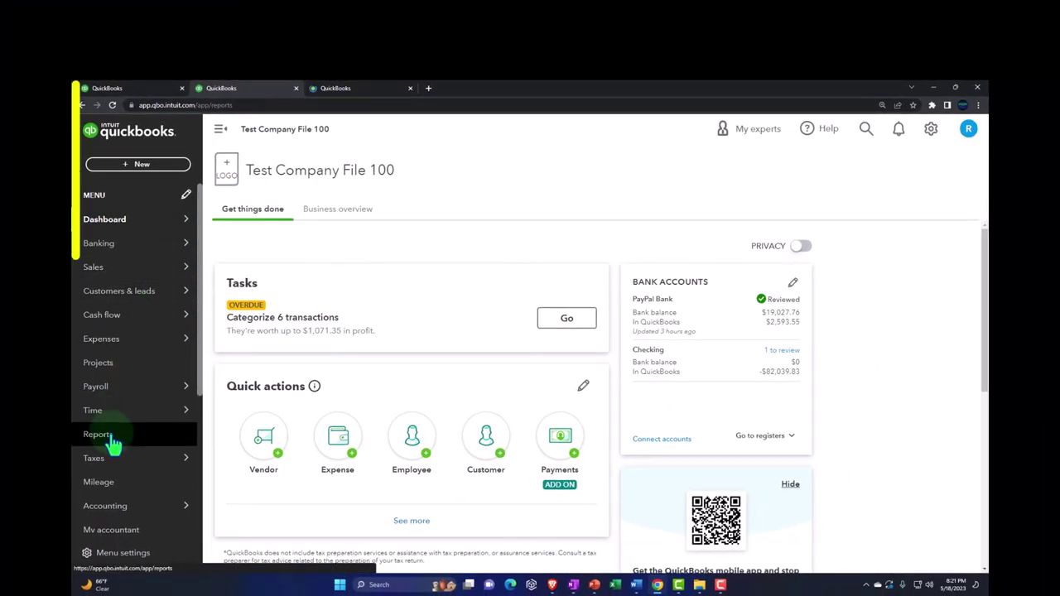
# - Open the Balance Sheet report in tab two and the Profit and Loss in tab three
pyautogui.click(110, 437)
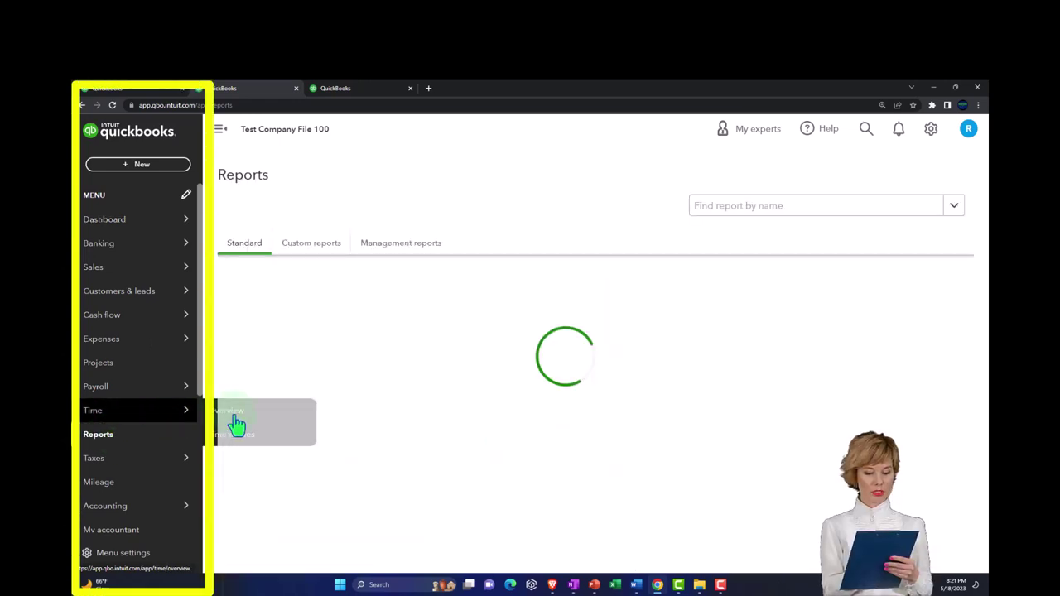
pyautogui.click(296, 354)
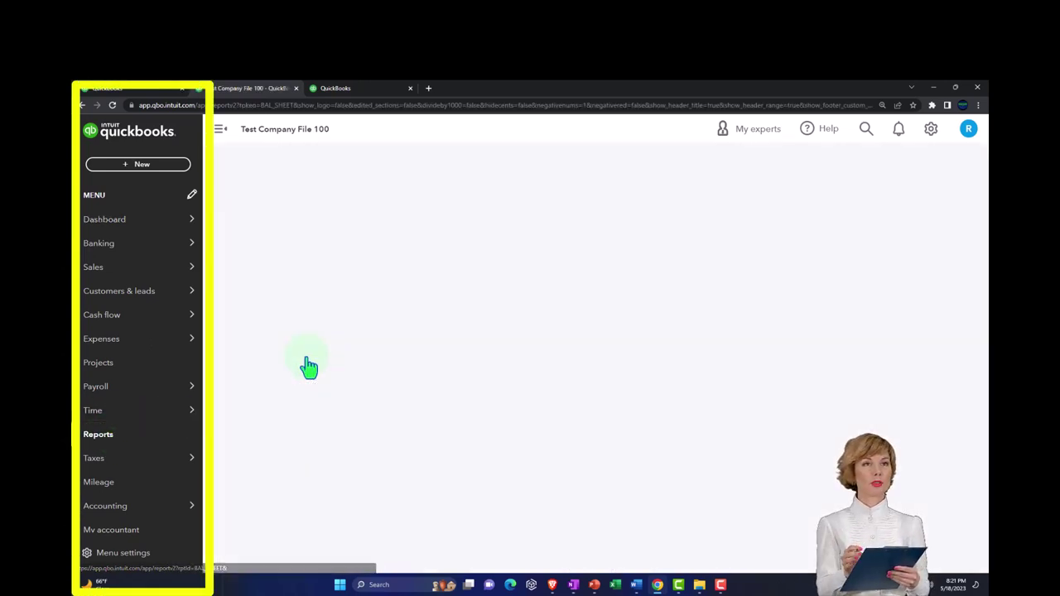
pyautogui.click(371, 91)
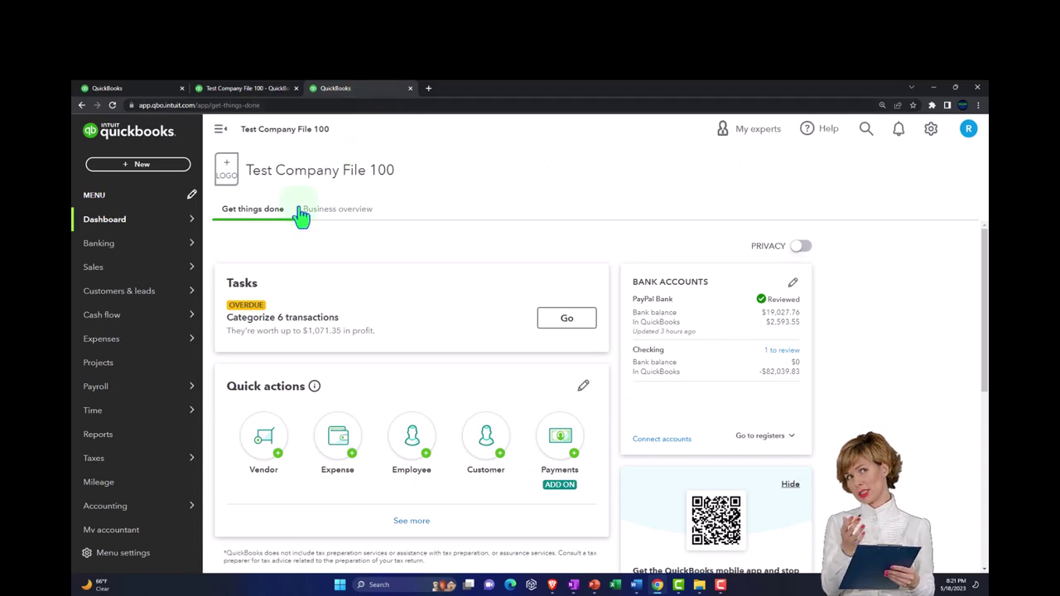
pyautogui.click(98, 434)
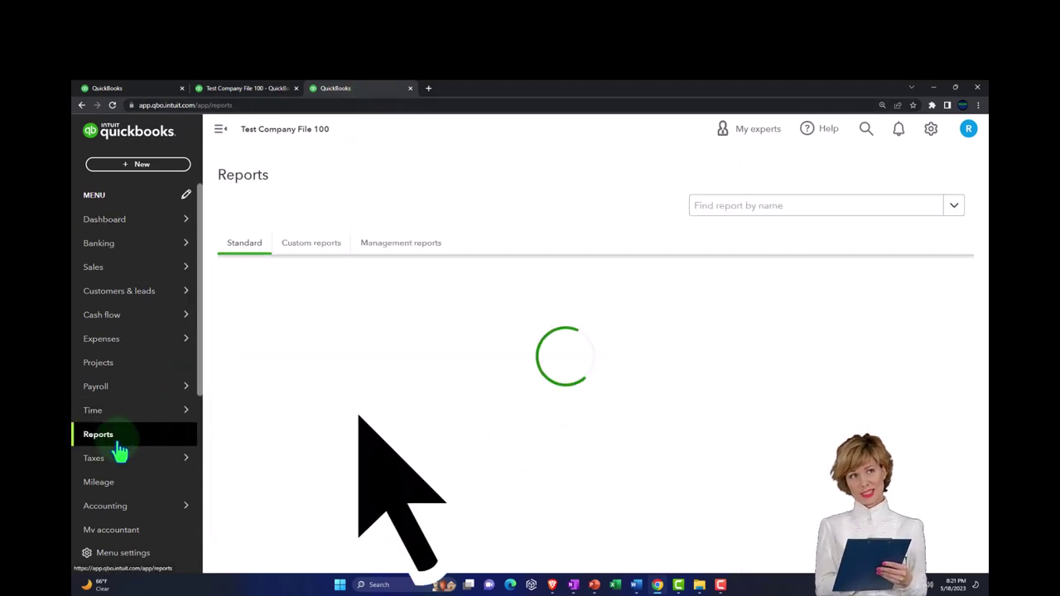
pyautogui.click(280, 383)
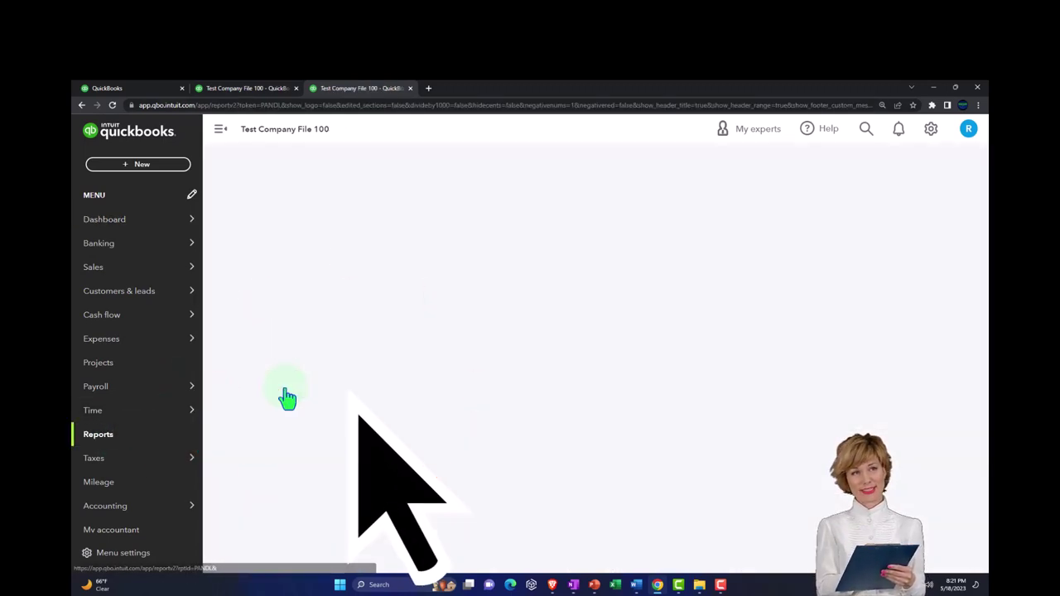
# - Rerun the Profit and Loss for 01/01/2023–12/31/2023
pyautogui.click(221, 129)
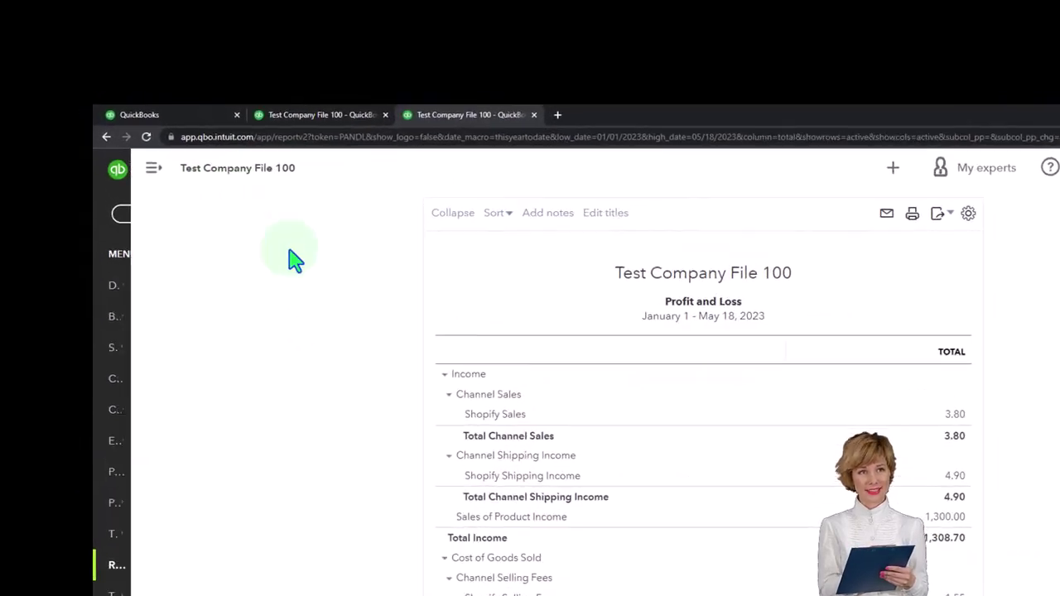
pyautogui.click(406, 345)
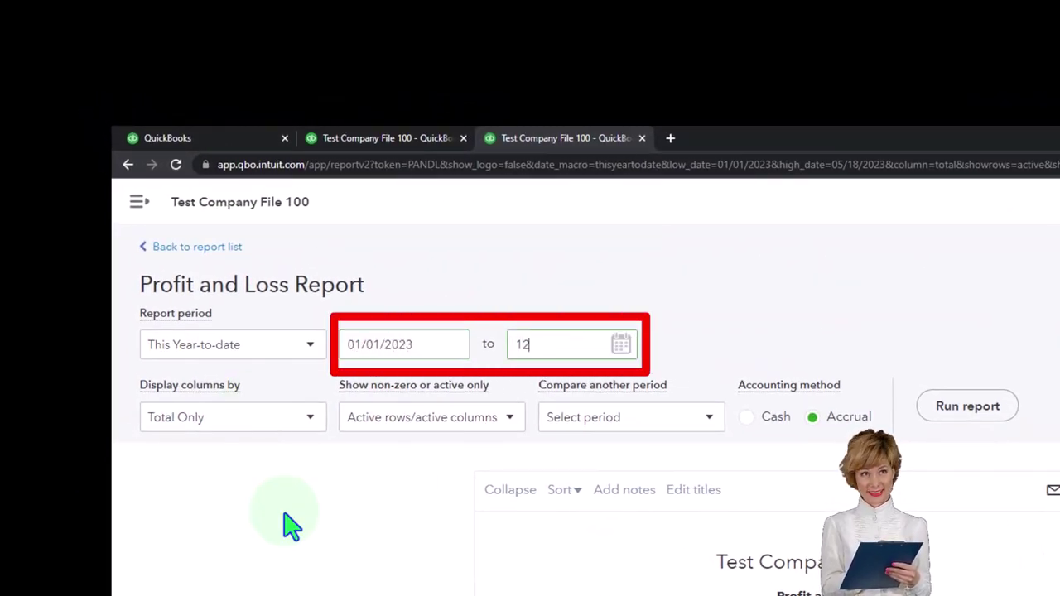
pyautogui.write('12312023')
pyautogui.press('Tab')
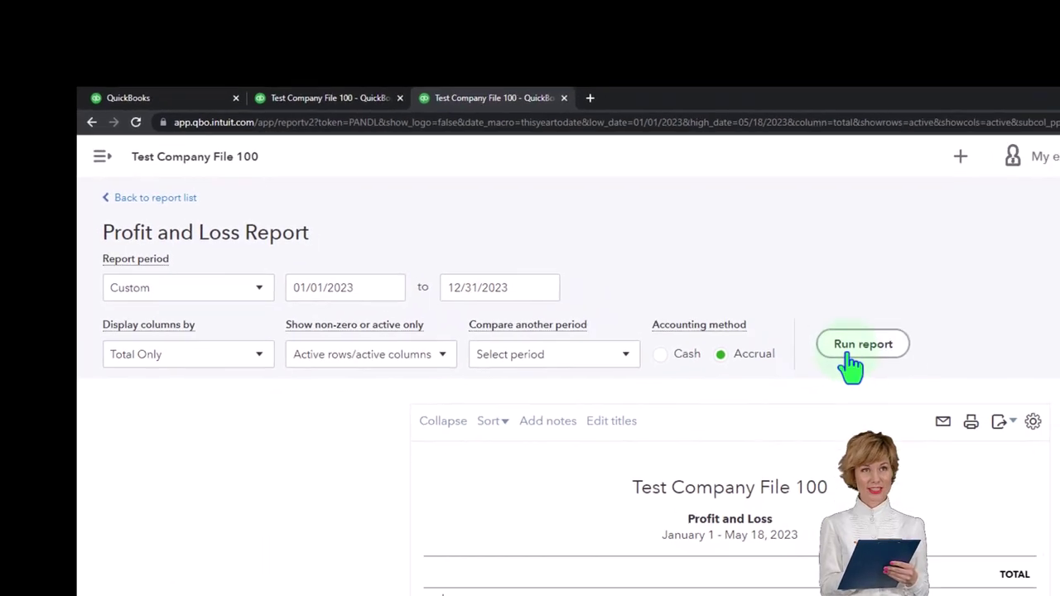
pyautogui.click(968, 406)
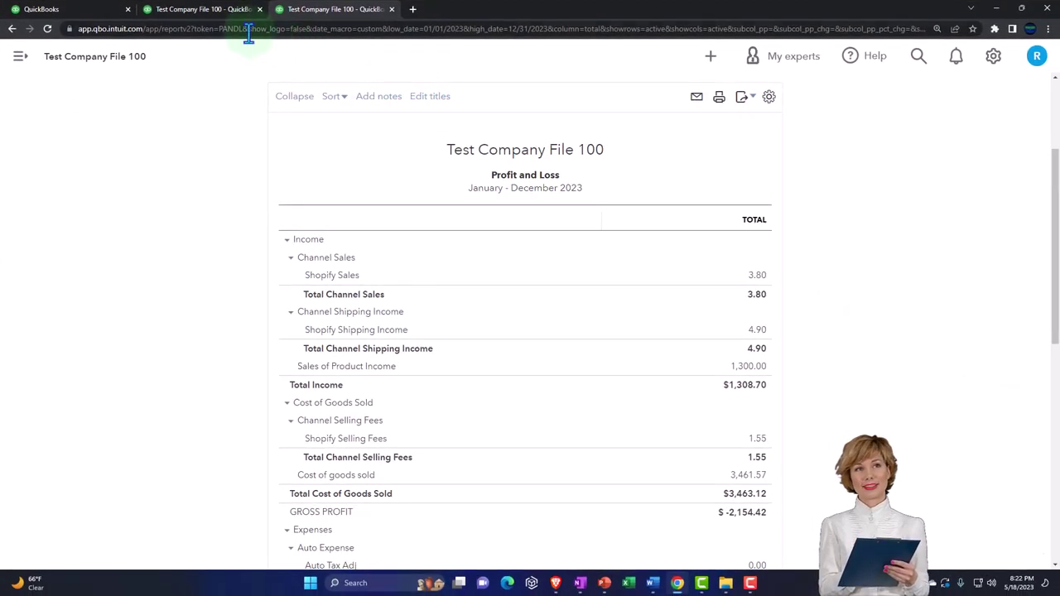
pyautogui.click(207, 10)
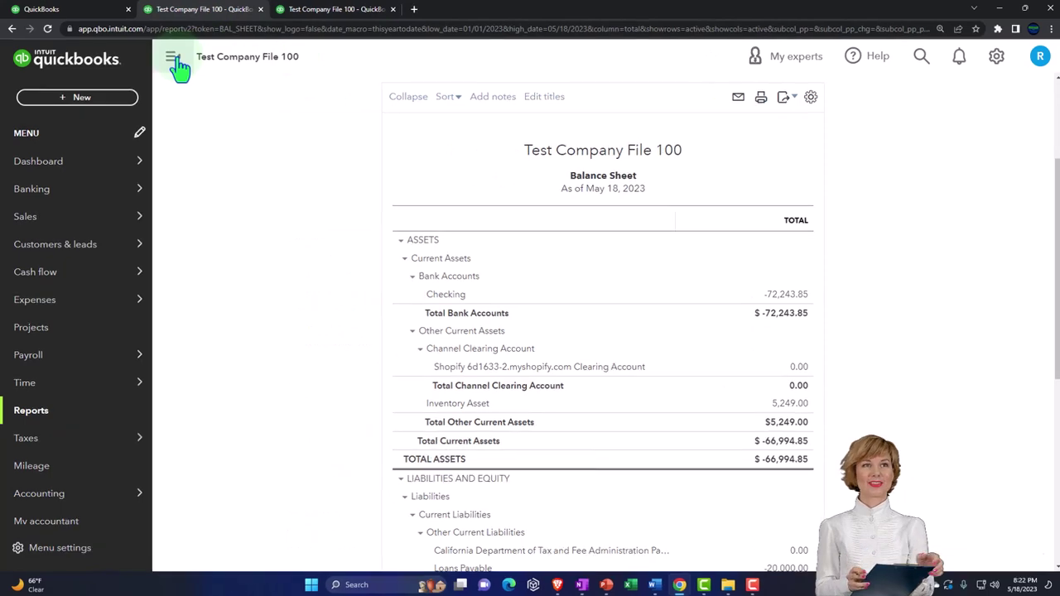
# - Rerun the Balance Sheet for 01/01/2023–12/31/2023, then return to the Profit and Loss
pyautogui.click(175, 64)
pyautogui.click(277, 206)
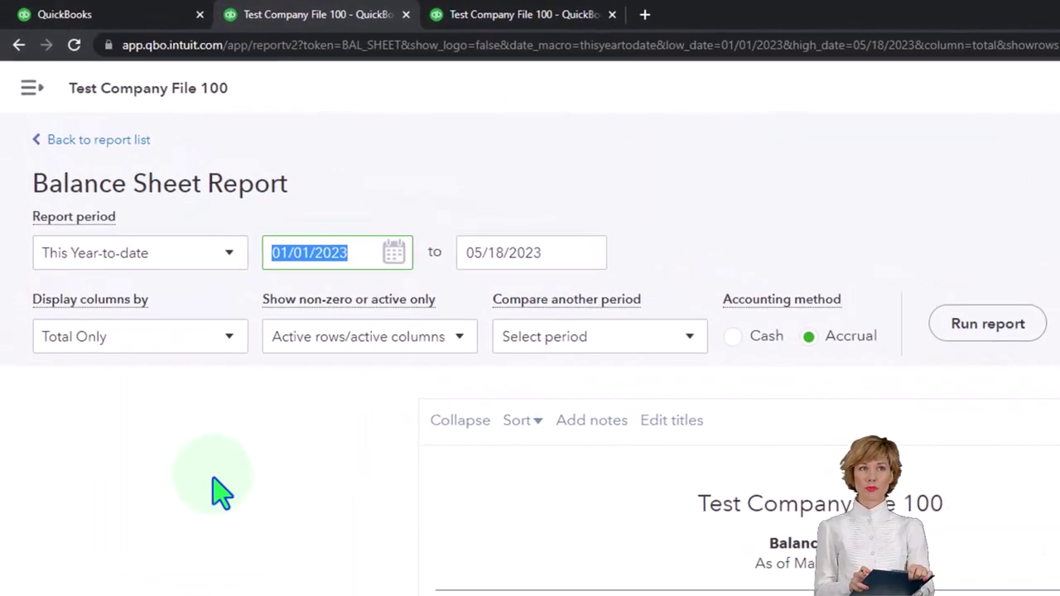
pyautogui.write('010')
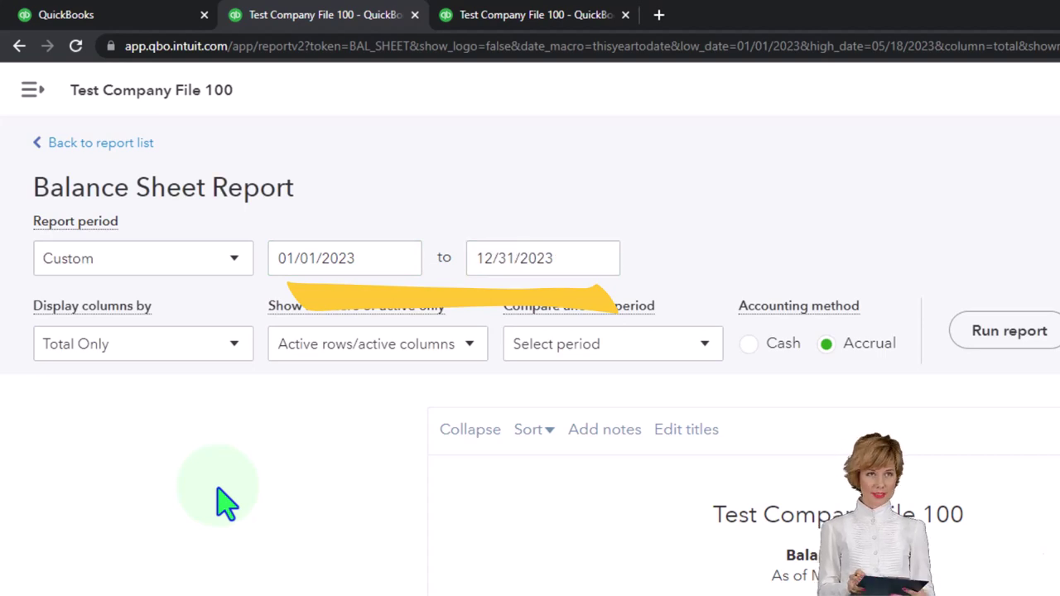
pyautogui.click(1003, 331)
pyautogui.scroll(-3, 998, 352)
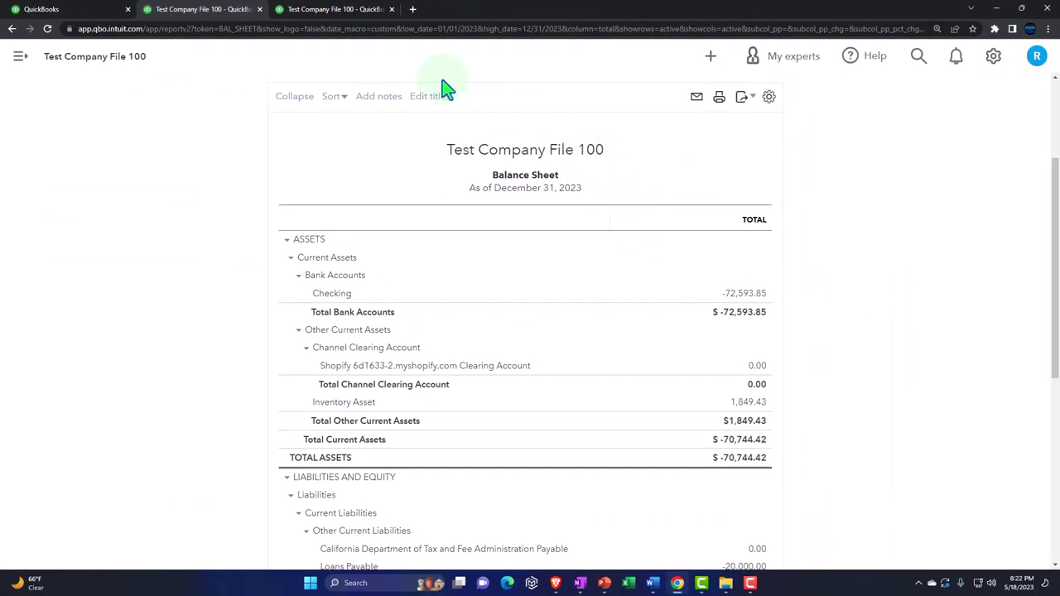
pyautogui.click(335, 16)
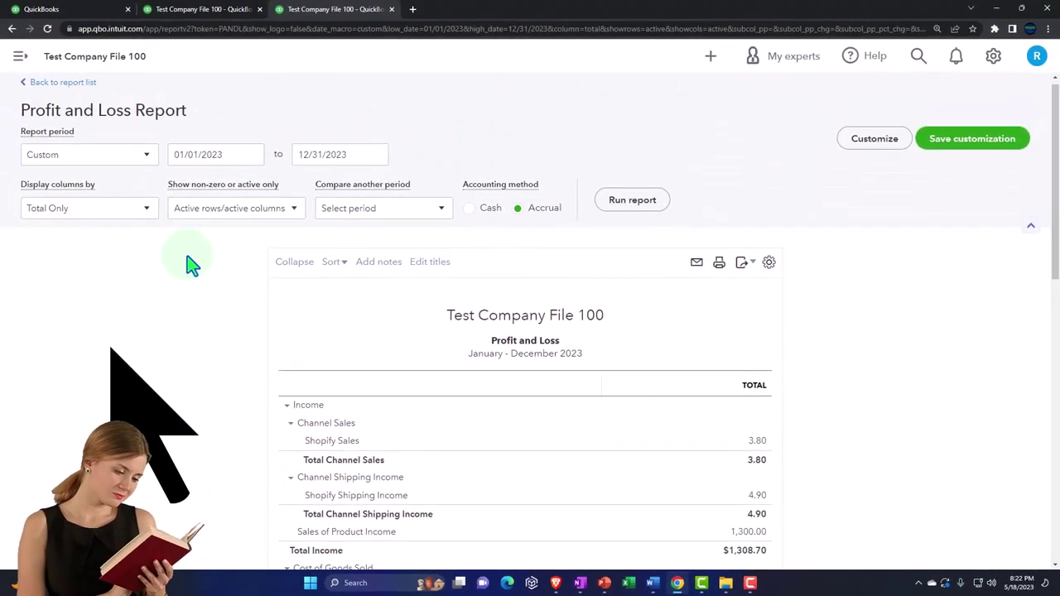
# - Rerun the 2023 Profit and Loss with columns by Classes and scroll through expenses
pyautogui.click(147, 210)
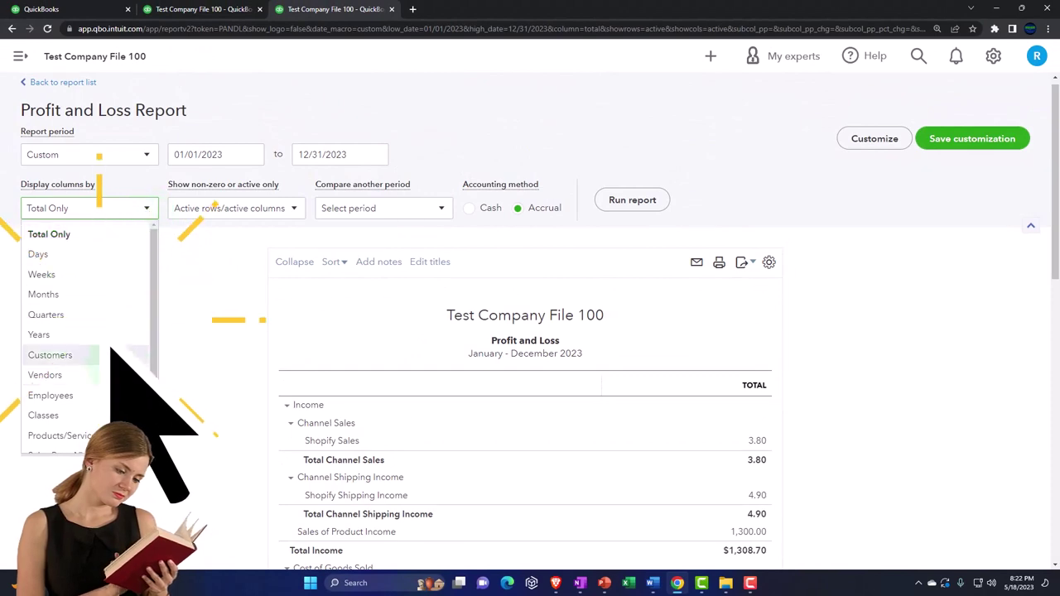
pyautogui.click(633, 201)
pyautogui.scroll(-2, 635, 213)
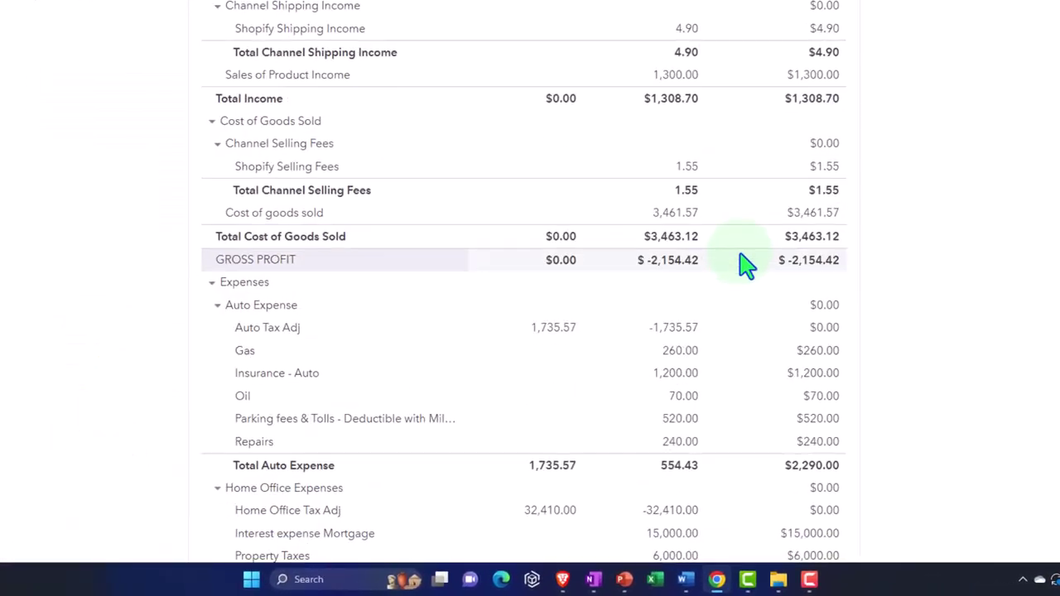
pyautogui.scroll(-5, 745, 265)
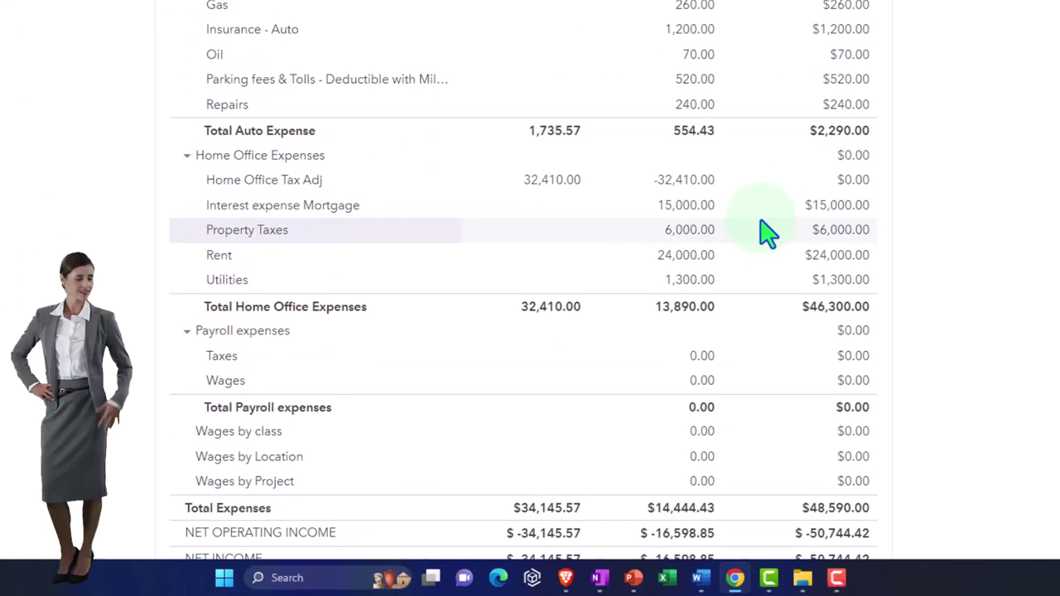
pyautogui.scroll(-2, 766, 234)
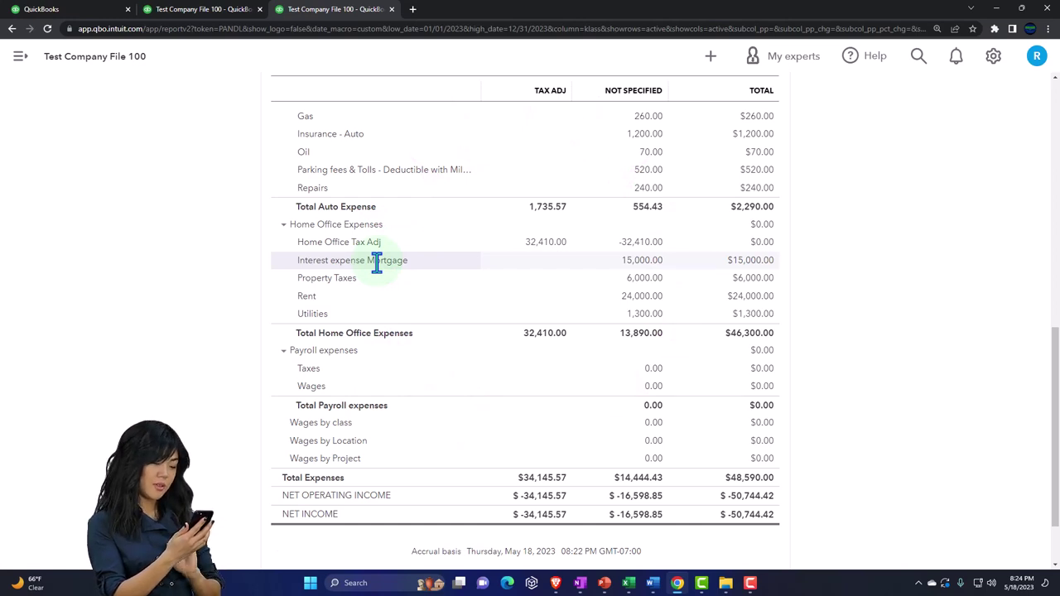
# - View the Banking page in the first tab, then bring the blank Excel workbook forward
pyautogui.click(93, 17)
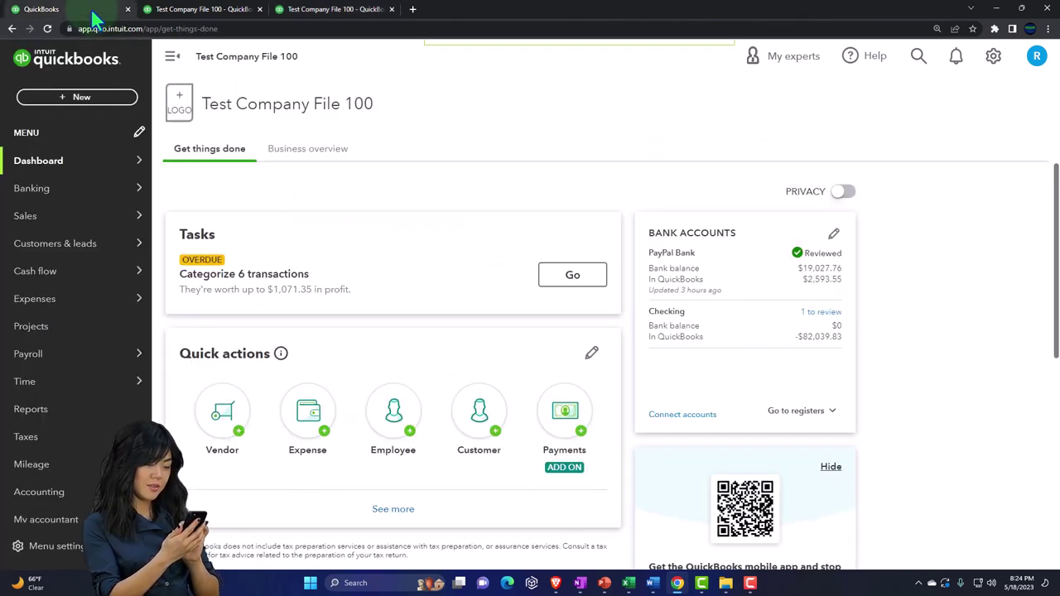
pyautogui.moveTo(58, 166)
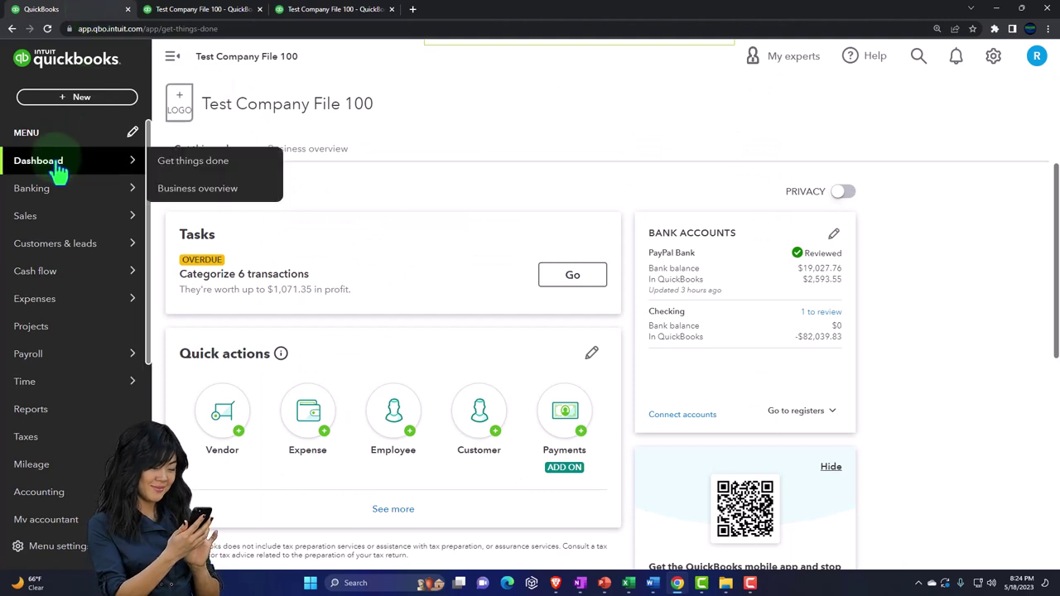
pyautogui.click(51, 191)
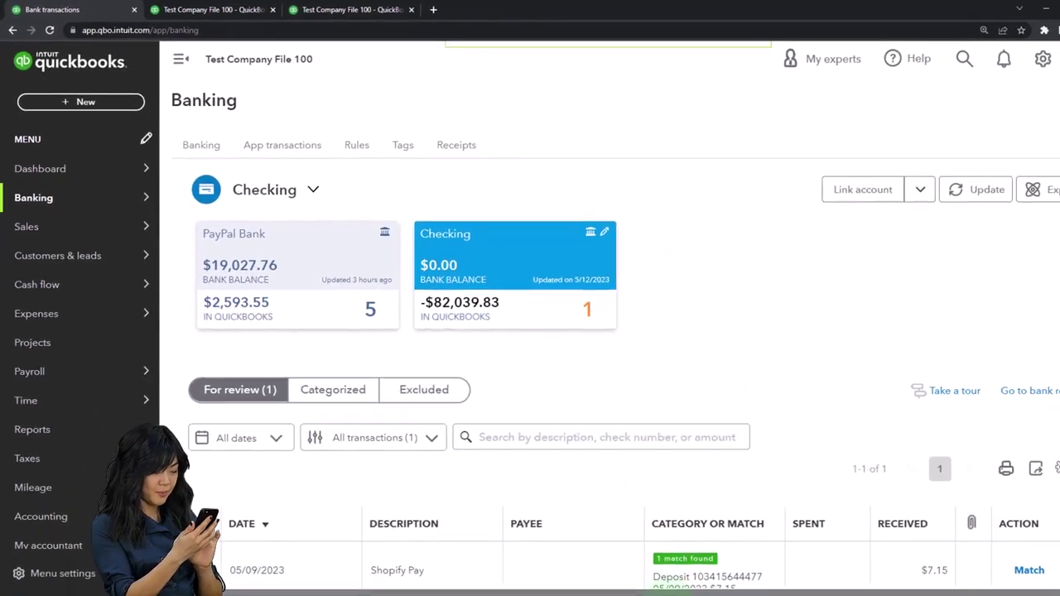
pyautogui.click(633, 534)
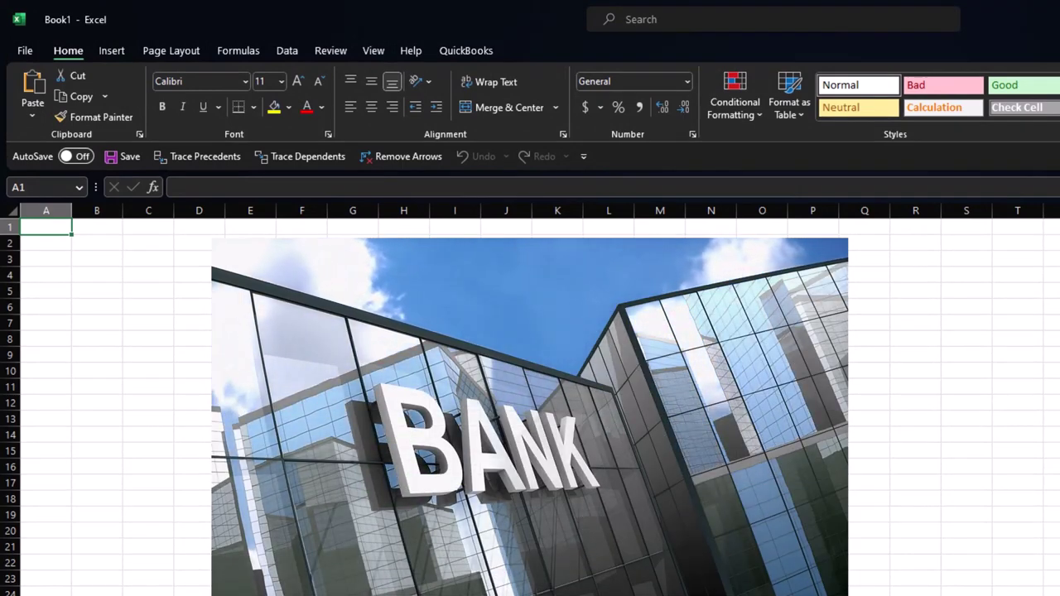
# - Type the headers Date, Amount and Discription into A1:C1
pyautogui.click(301, 450)
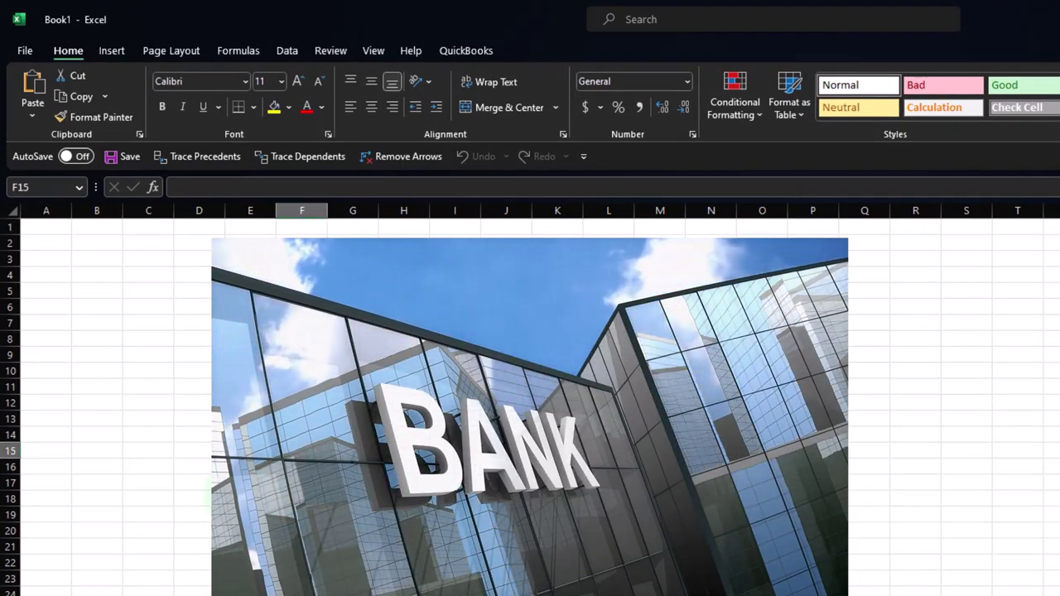
pyautogui.scroll(5, 240, 496)
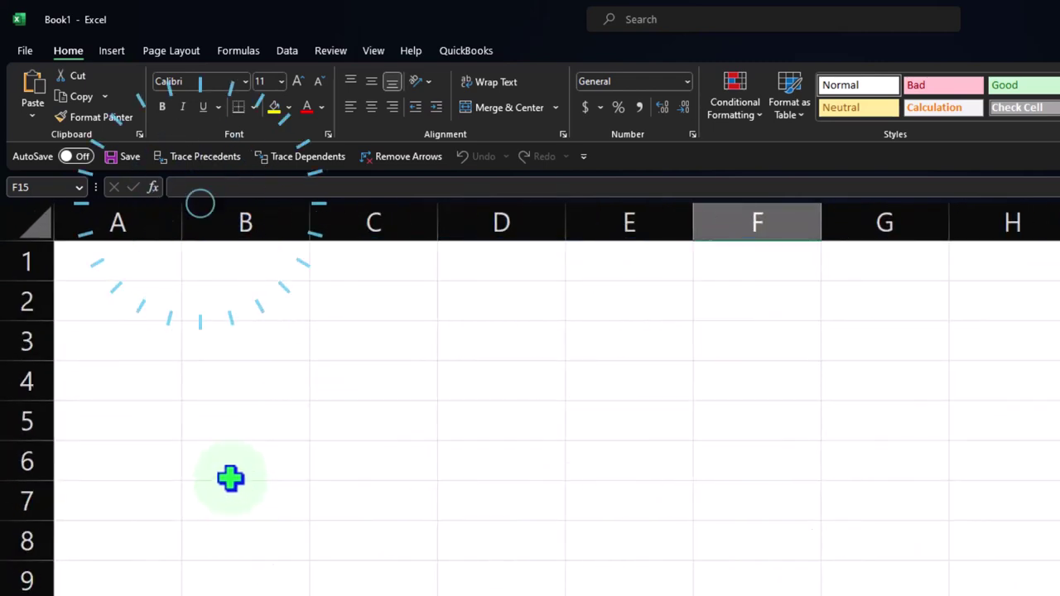
pyautogui.click(105, 267)
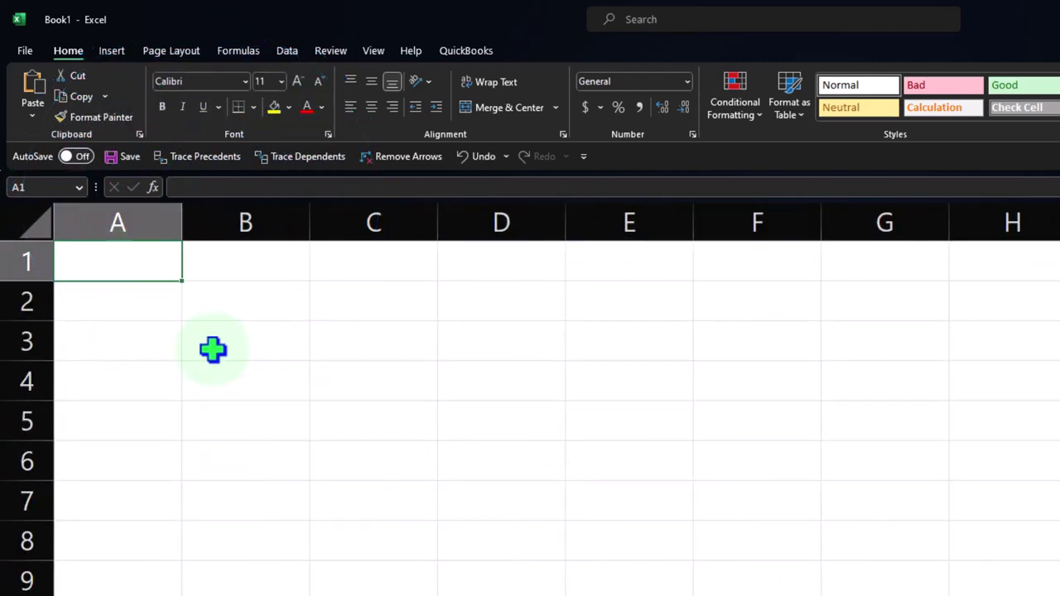
pyautogui.write('Da')
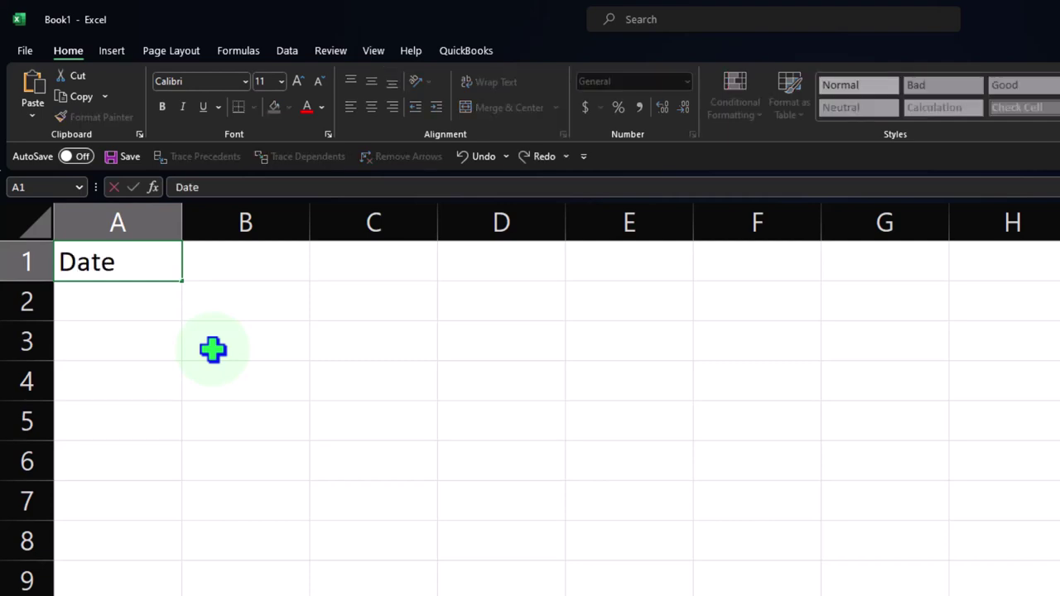
pyautogui.write('te')
pyautogui.press('Tab')
pyautogui.write('Amount')
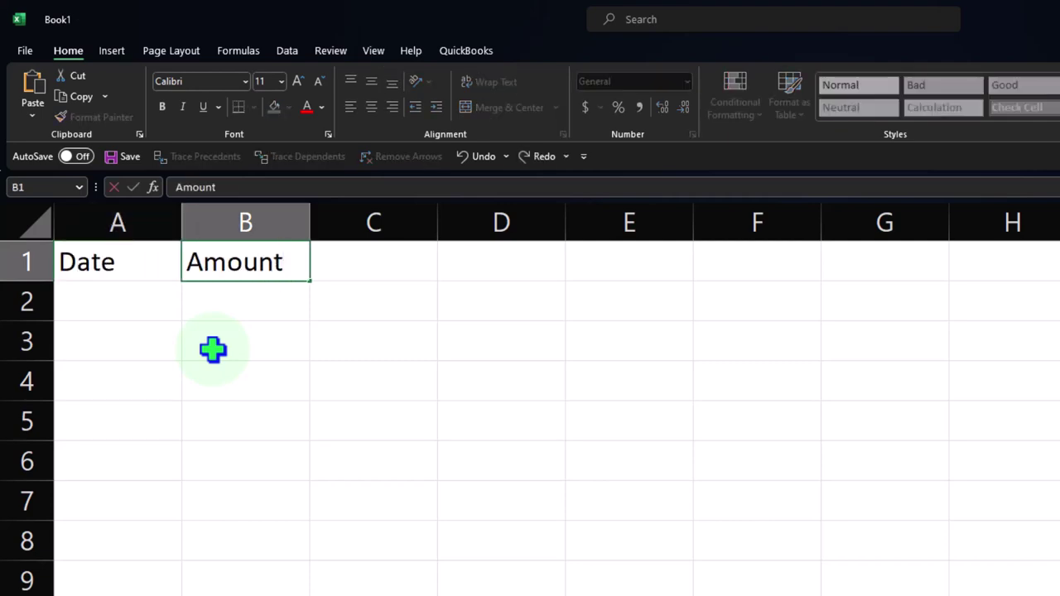
pyautogui.press('Tab')
pyautogui.write('De')
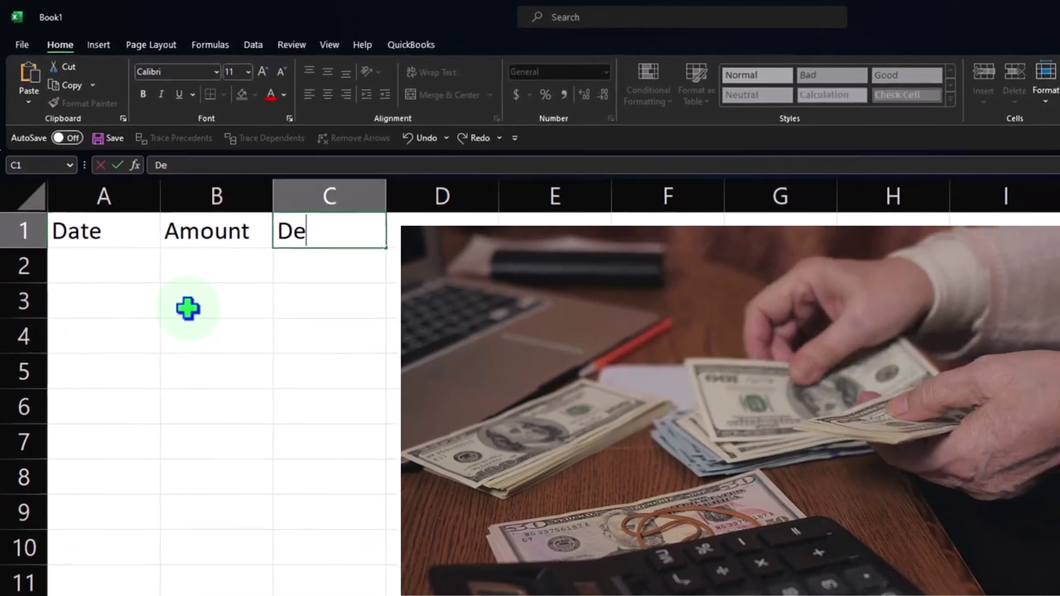
pyautogui.press('BackSpace')
pyautogui.write('iscription')
pyautogui.press('Return')
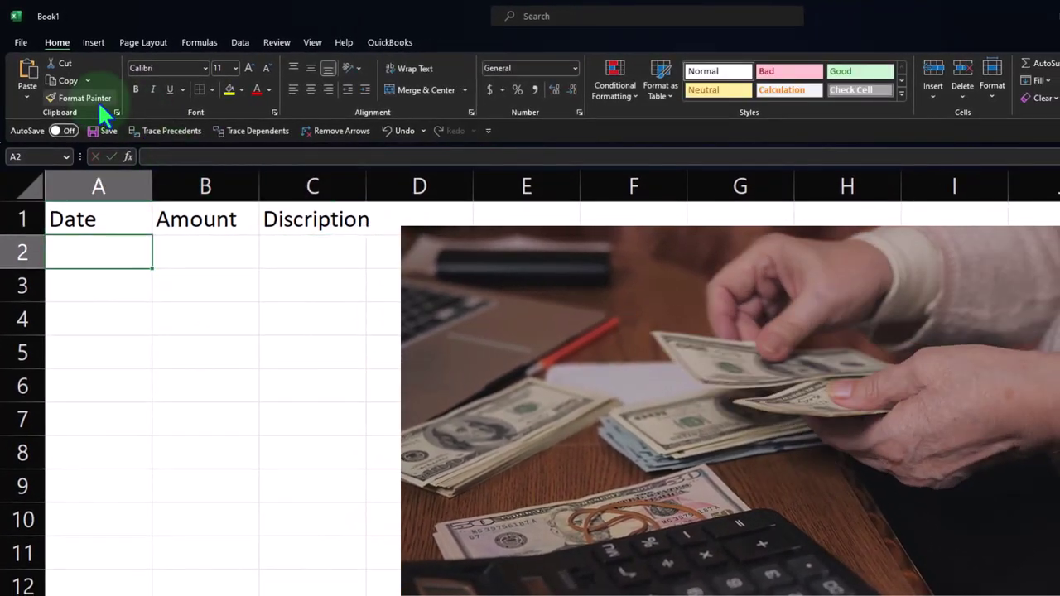
# - Spell-check the sheet to correct the third header to Description
pyautogui.click(274, 41)
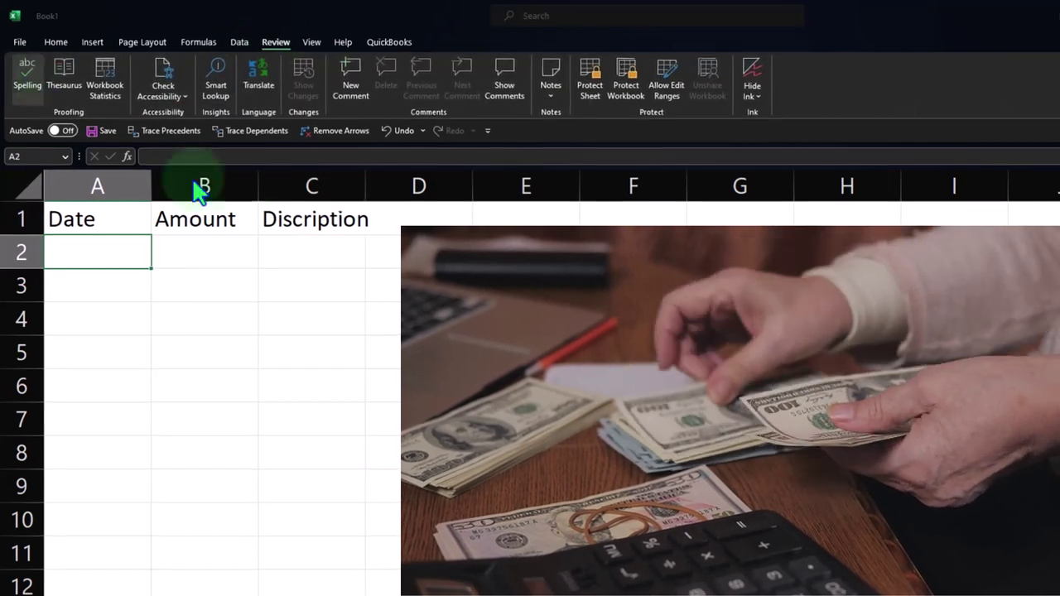
pyautogui.click(311, 218)
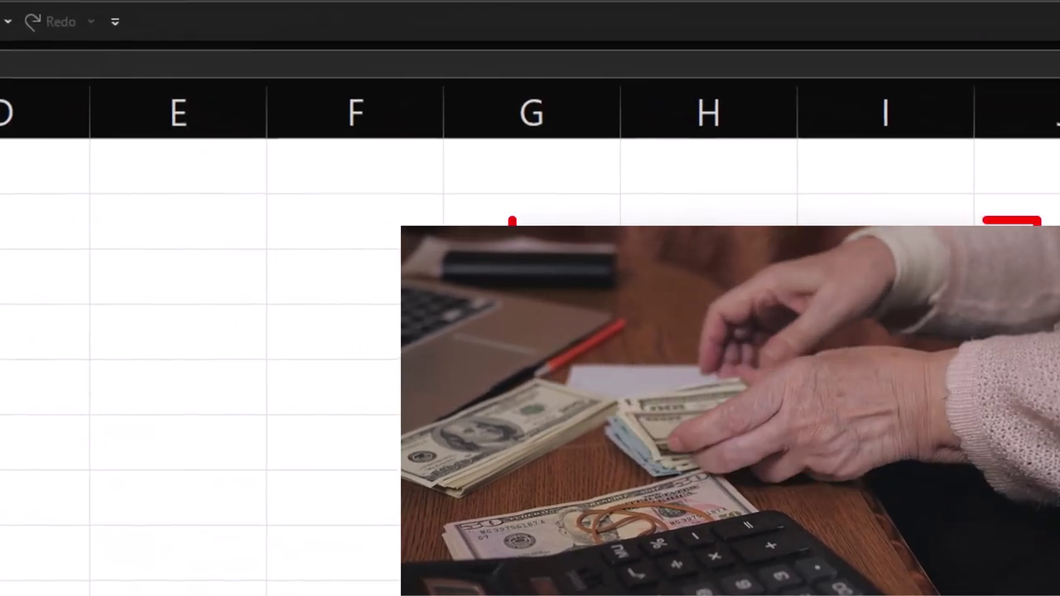
pyautogui.click(910, 465)
pyautogui.click(379, 452)
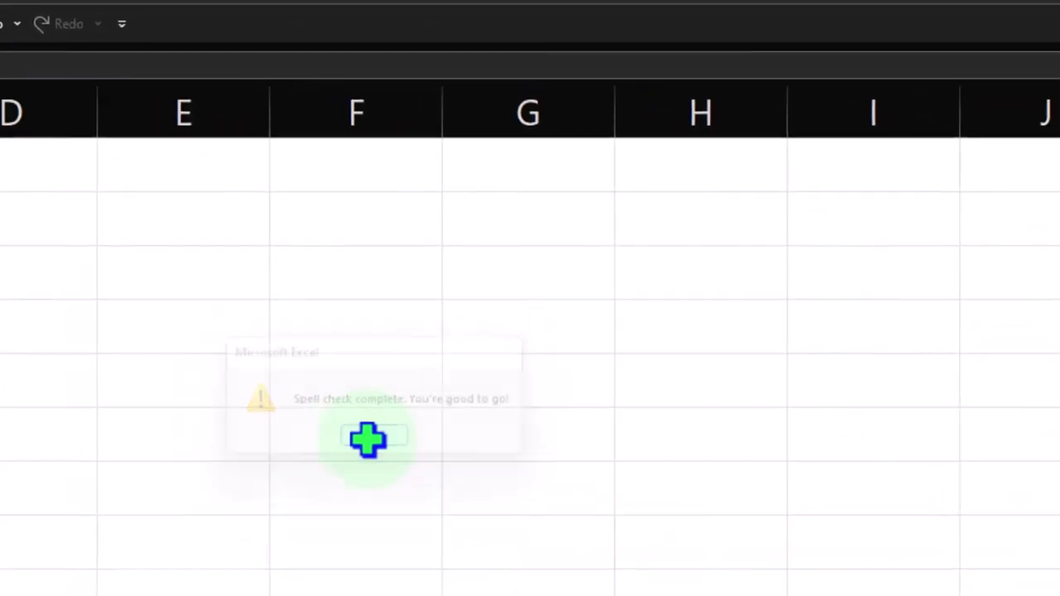
# - Format column A with the Short Date number format
pyautogui.click(74, 379)
pyautogui.click(85, 153)
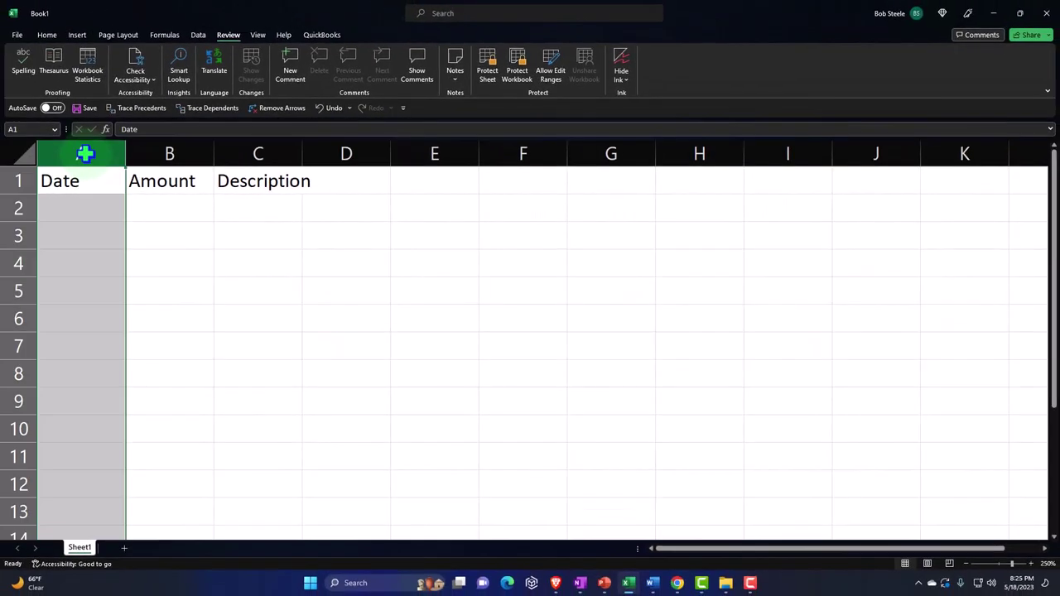
pyautogui.click(47, 35)
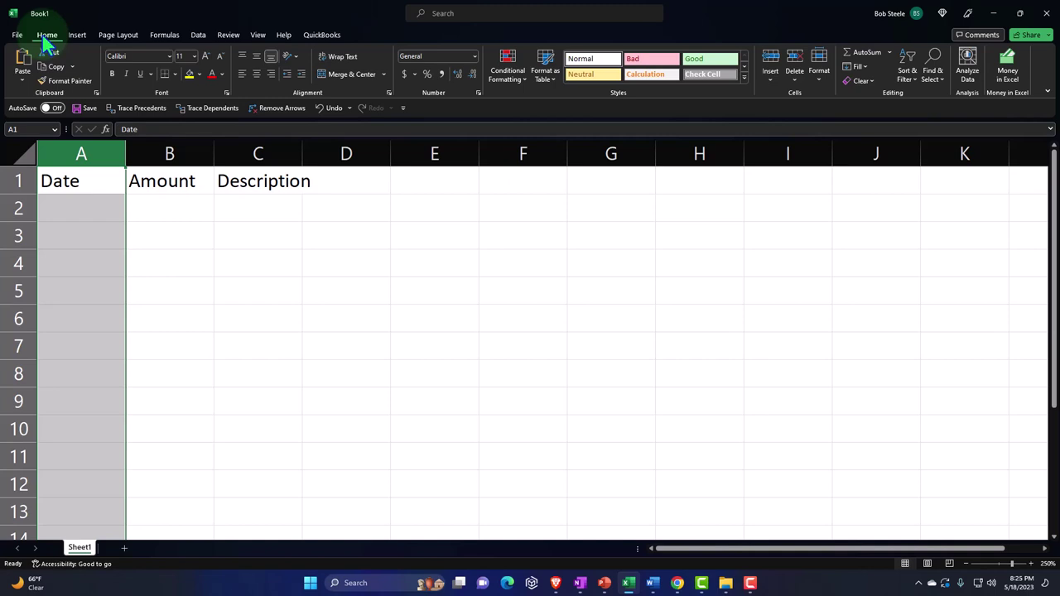
pyautogui.click(473, 57)
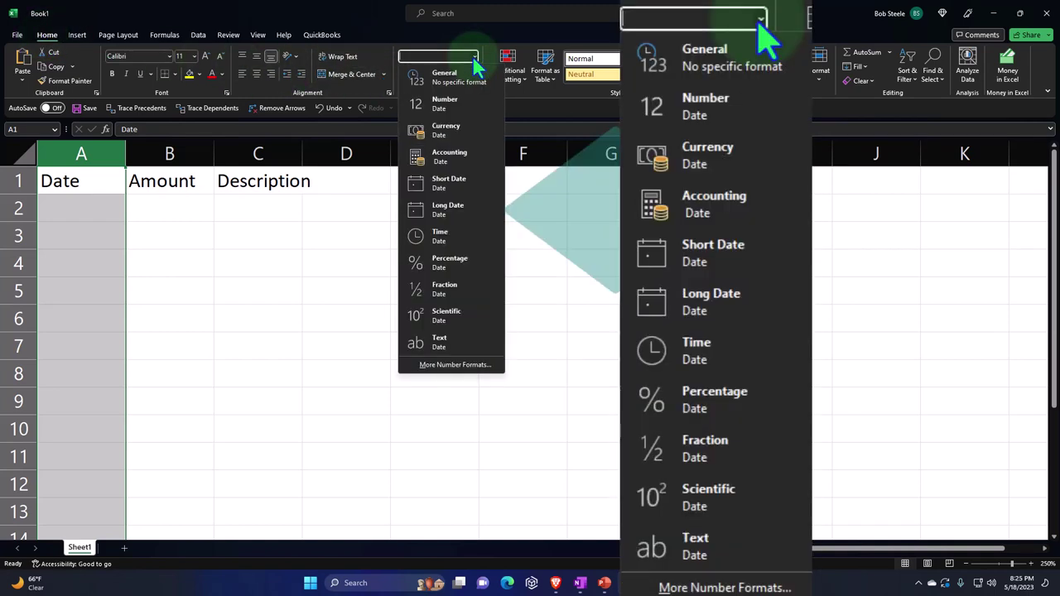
pyautogui.click(446, 184)
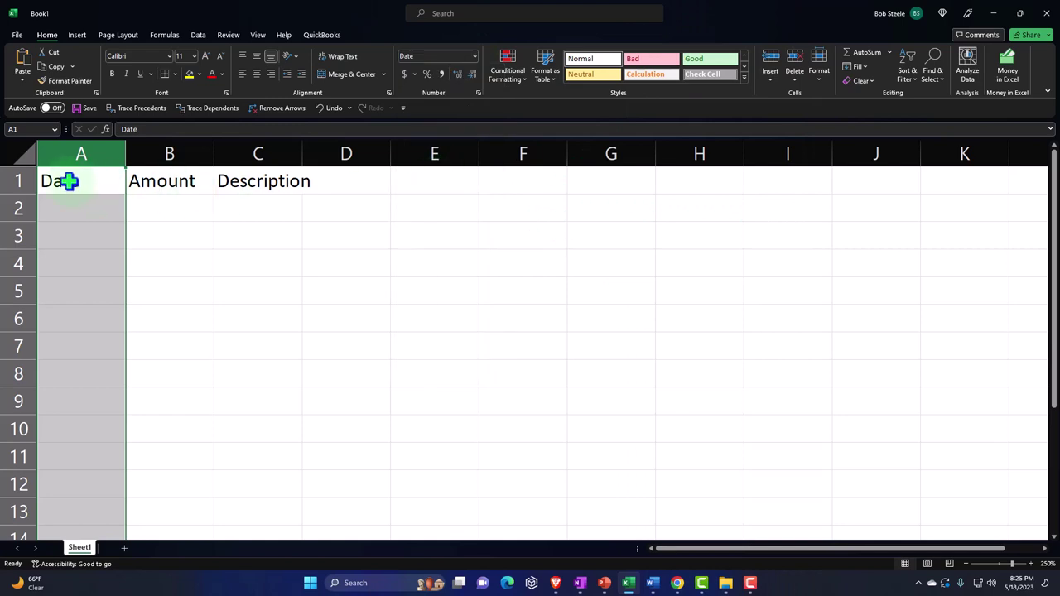
pyautogui.moveTo(70, 182); pyautogui.dragTo(257, 182)
# - Bold the headers and enter row 2: 1/15/2024, 240, Gas
pyautogui.click(114, 75)
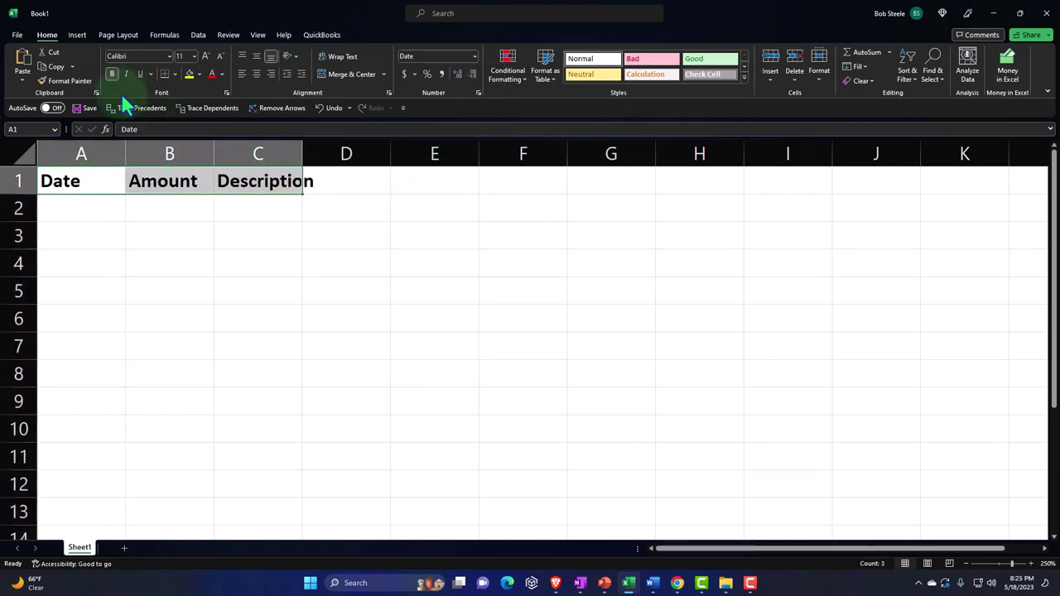
pyautogui.click(88, 214)
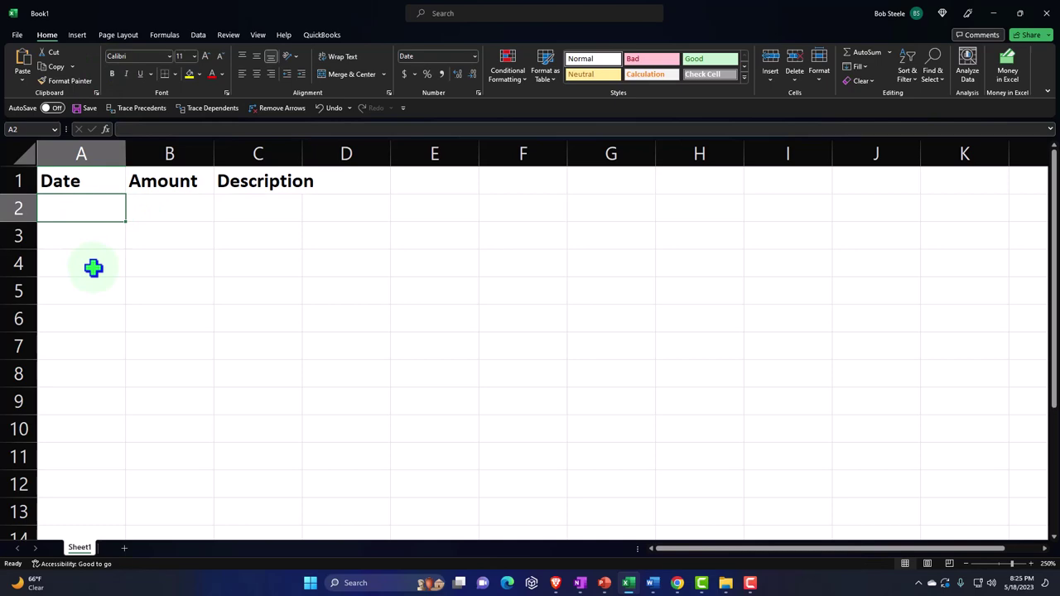
pyautogui.write('011523')
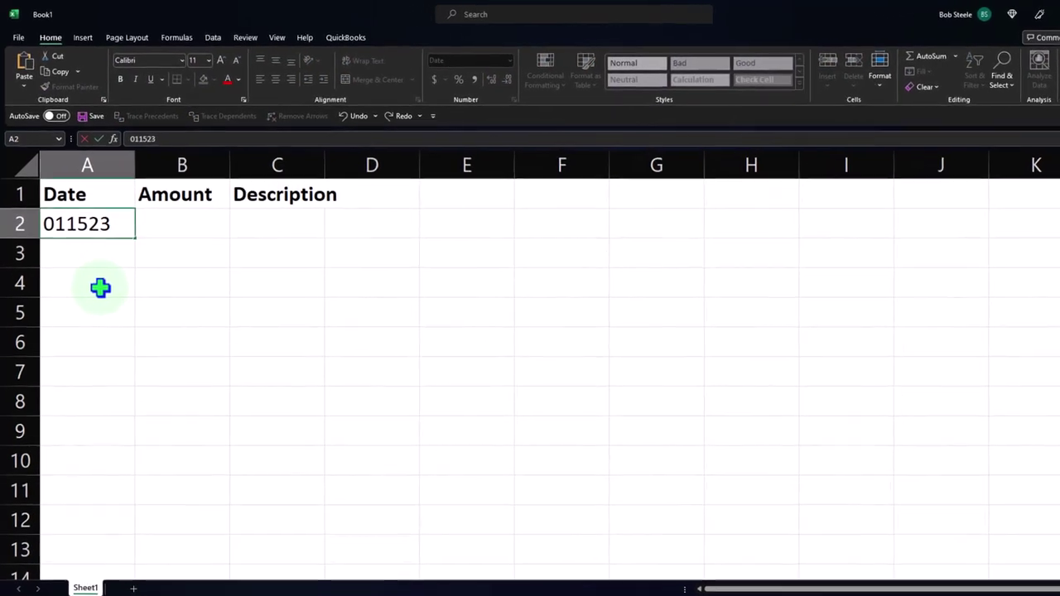
pyautogui.press('BackSpace')
pyautogui.press('BackSpace')
pyautogui.press('BackSpace')
pyautogui.press('BackSpace')
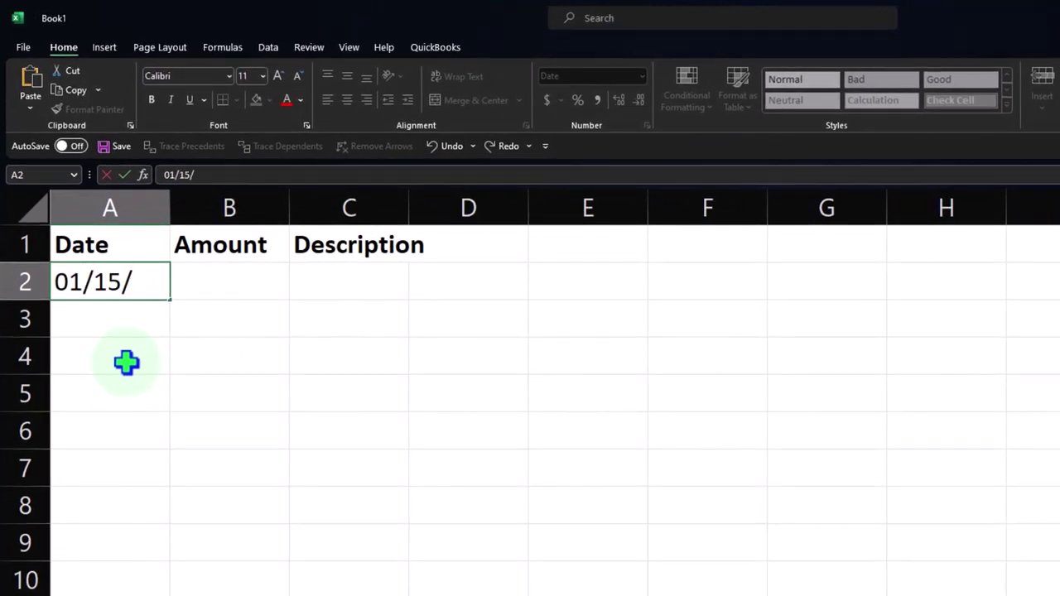
pyautogui.press('Return')
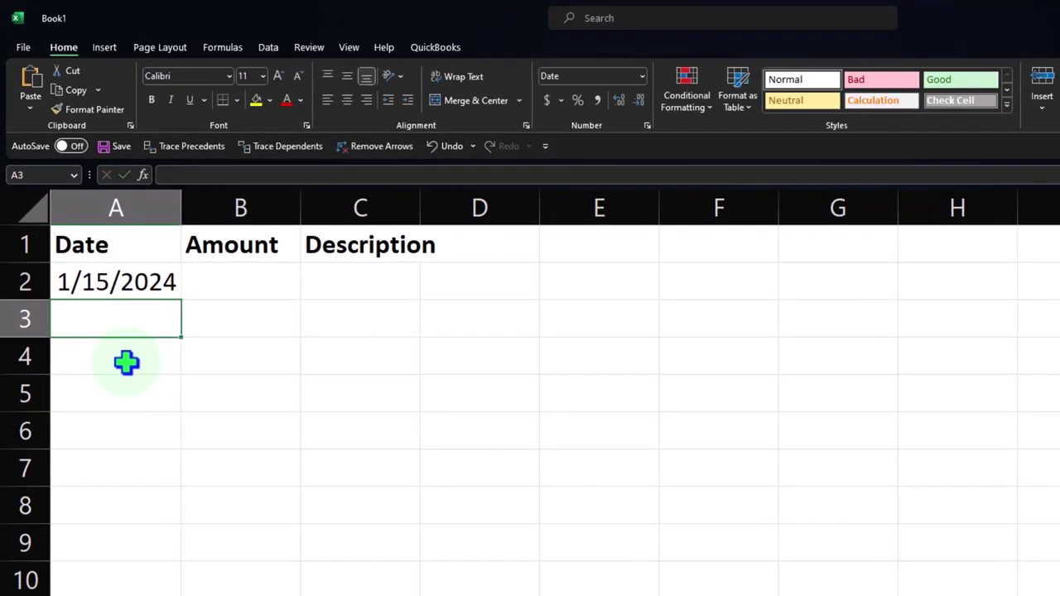
pyautogui.press('Right')
pyautogui.press('Up')
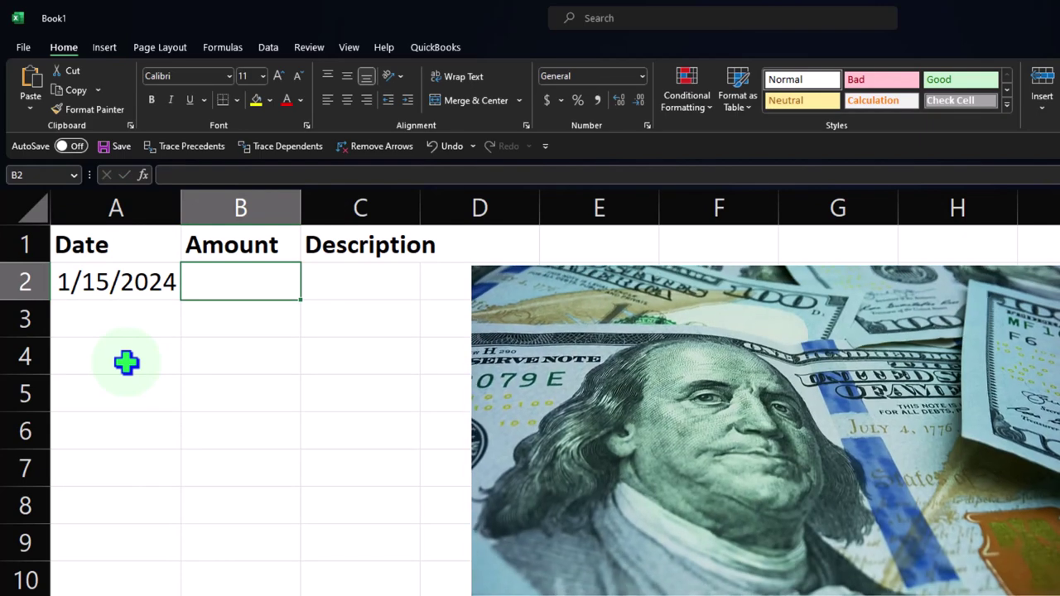
pyautogui.write('240')
pyautogui.press('Tab')
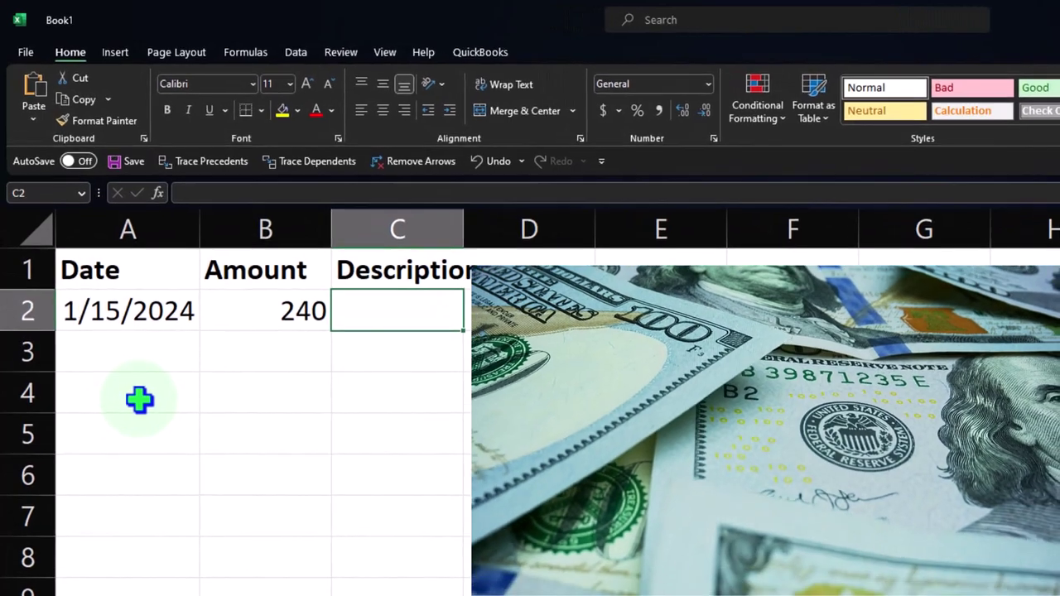
pyautogui.write('Un')
pyautogui.press('BackSpace')
pyautogui.press('BackSpace')
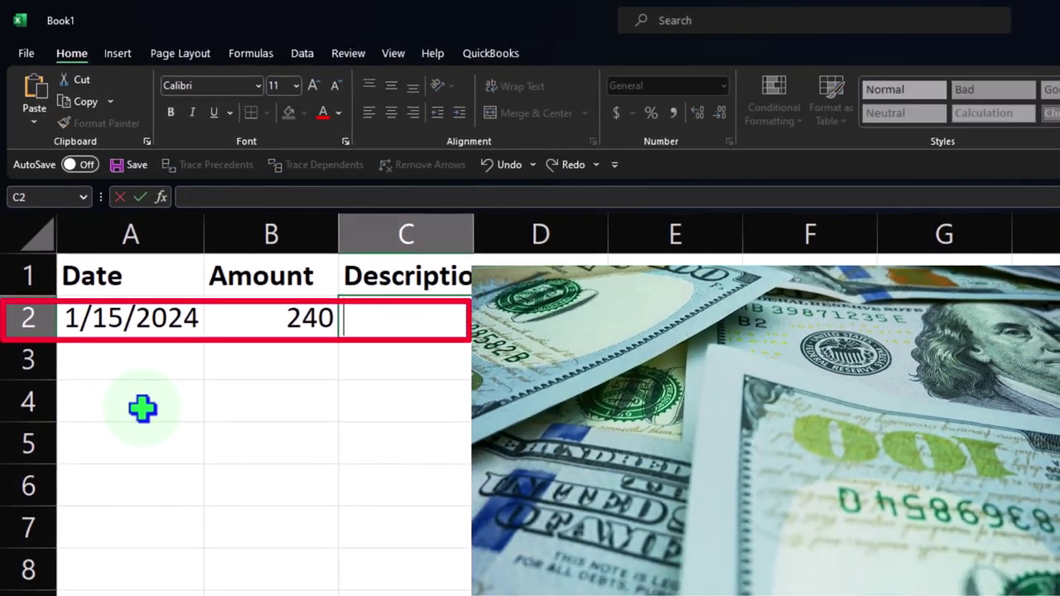
pyautogui.write('Gas')
pyautogui.press('Return')
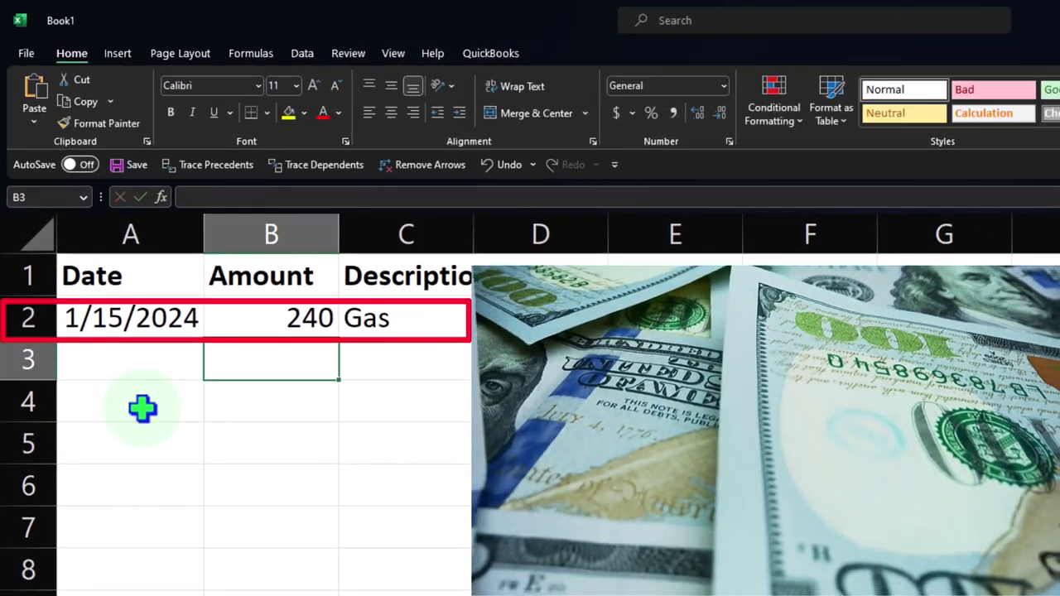
# - Enter row 3: 2/1/2024, 230, Gas
pyautogui.write('2')
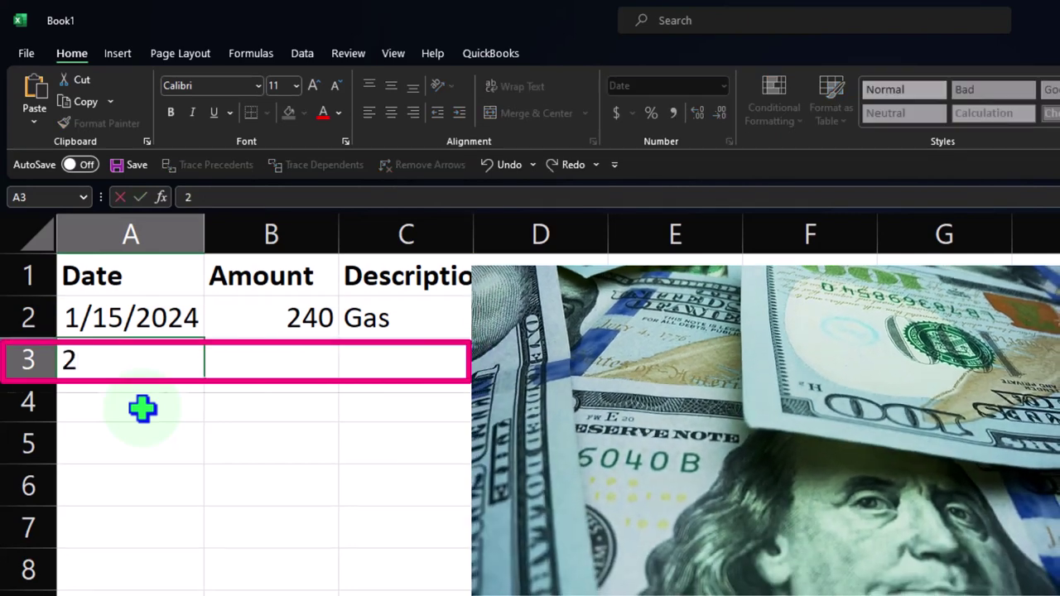
pyautogui.write('/1/2024')
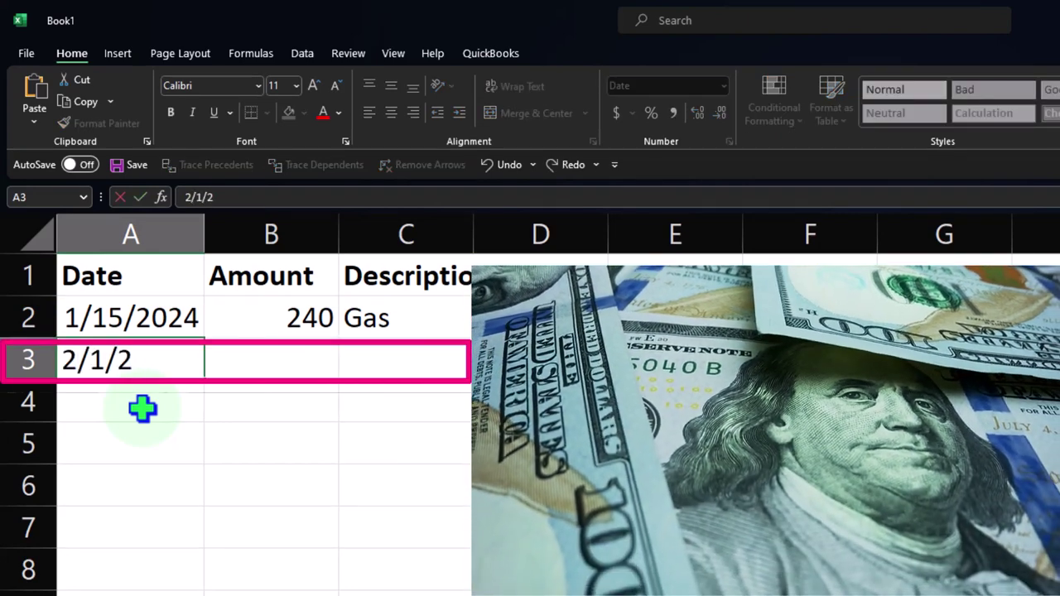
pyautogui.press('Tab')
pyautogui.write('230')
pyautogui.press('Tab')
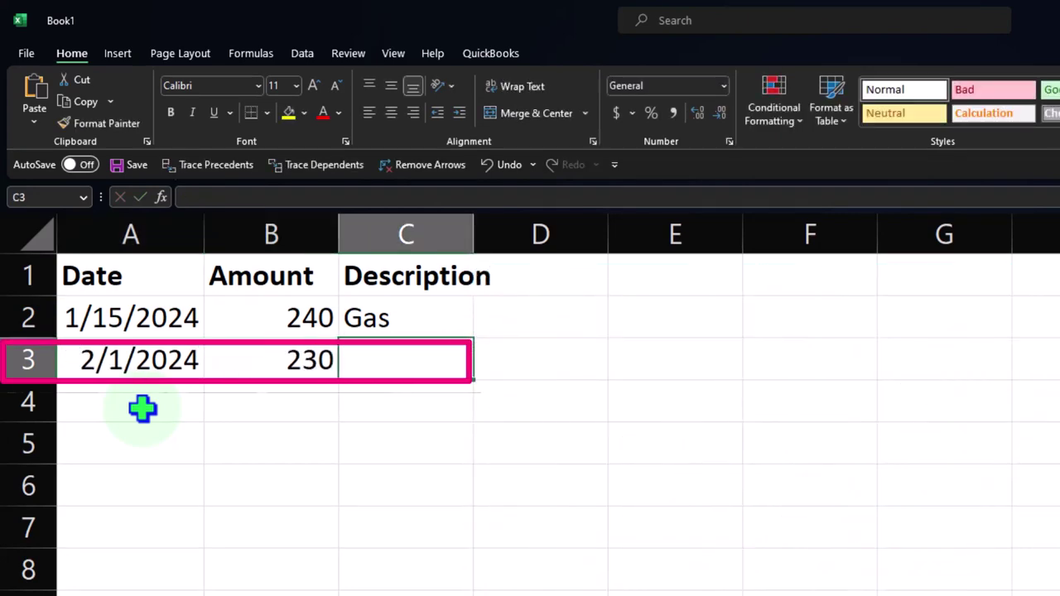
pyautogui.write('Gas')
pyautogui.press('Return')
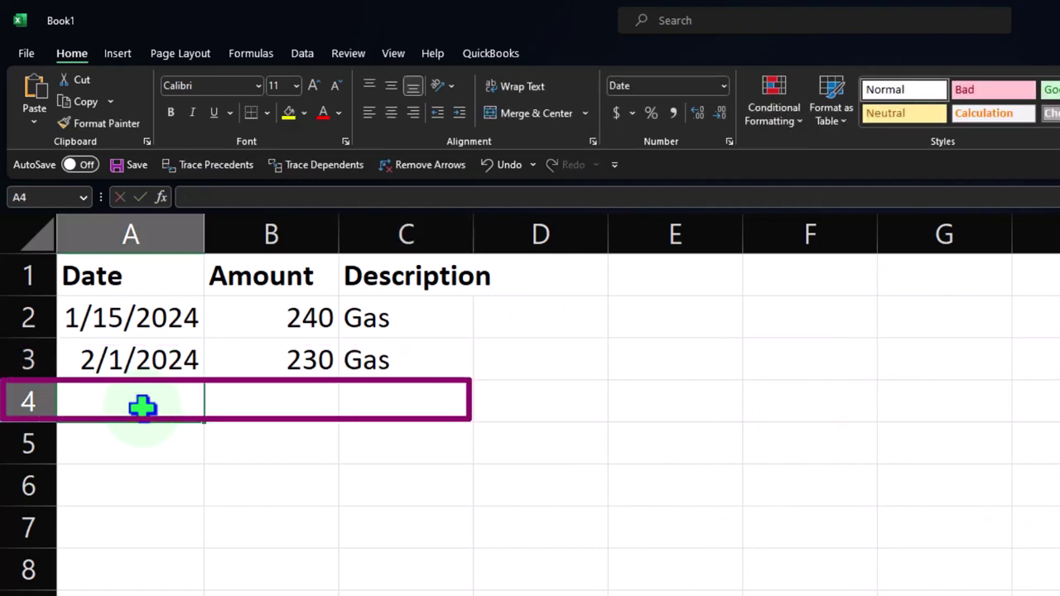
# - Enter row 4: 1/16/2024, 2000, Landloard, correcting the amount from 200
pyautogui.write('1/')
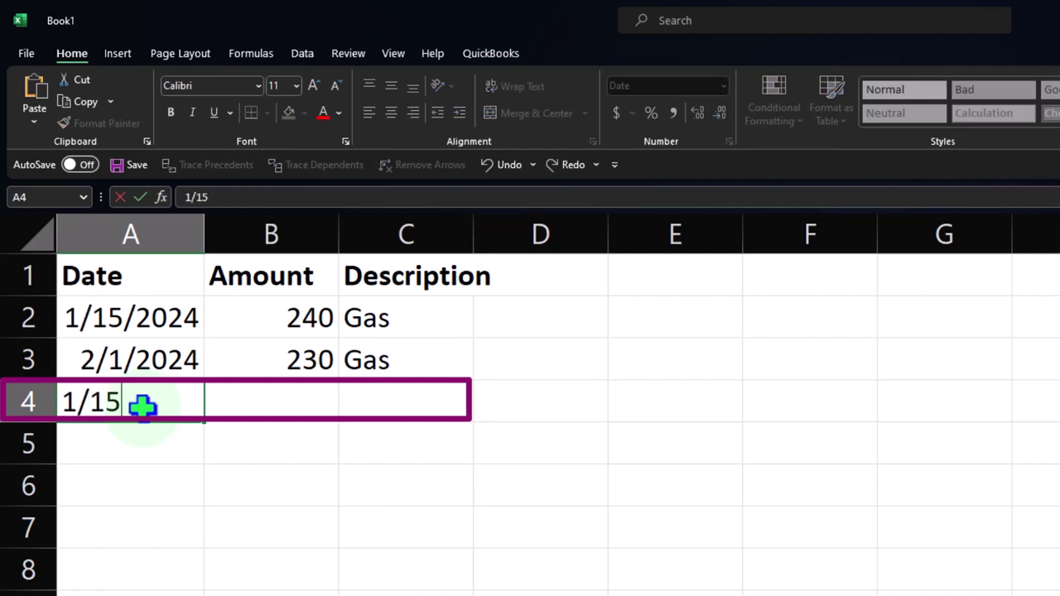
pyautogui.write('16/1')
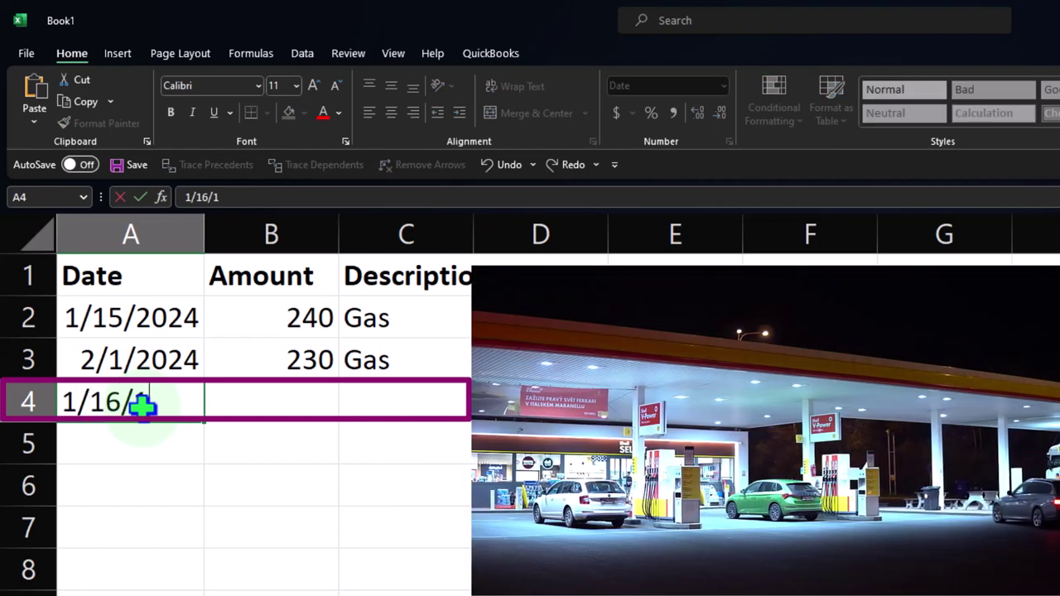
pyautogui.write('024')
pyautogui.press('Tab')
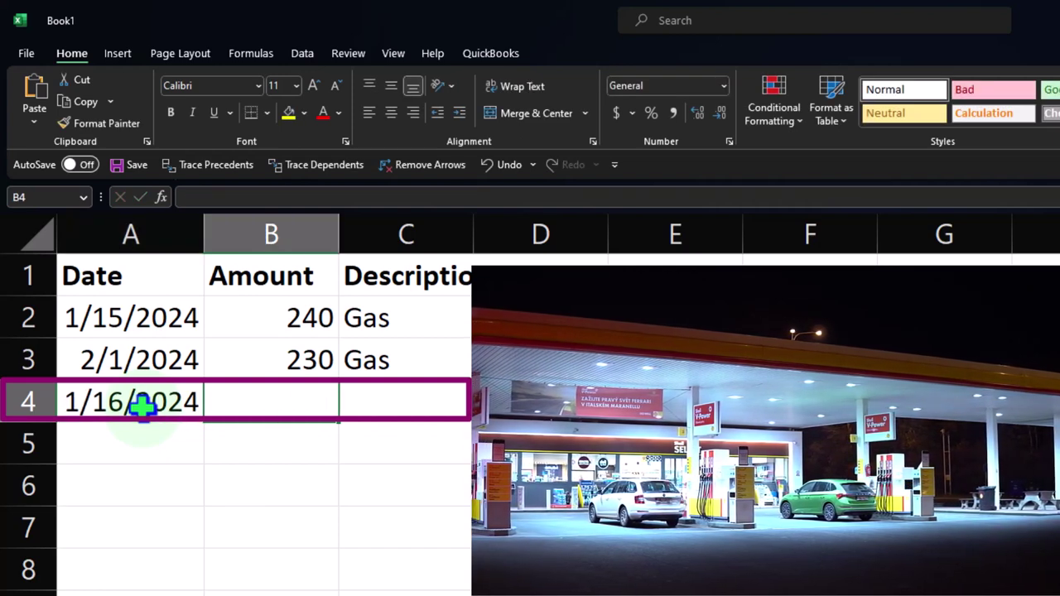
pyautogui.write('200')
pyautogui.press('Tab')
pyautogui.hotkey('shift', 'Tab')
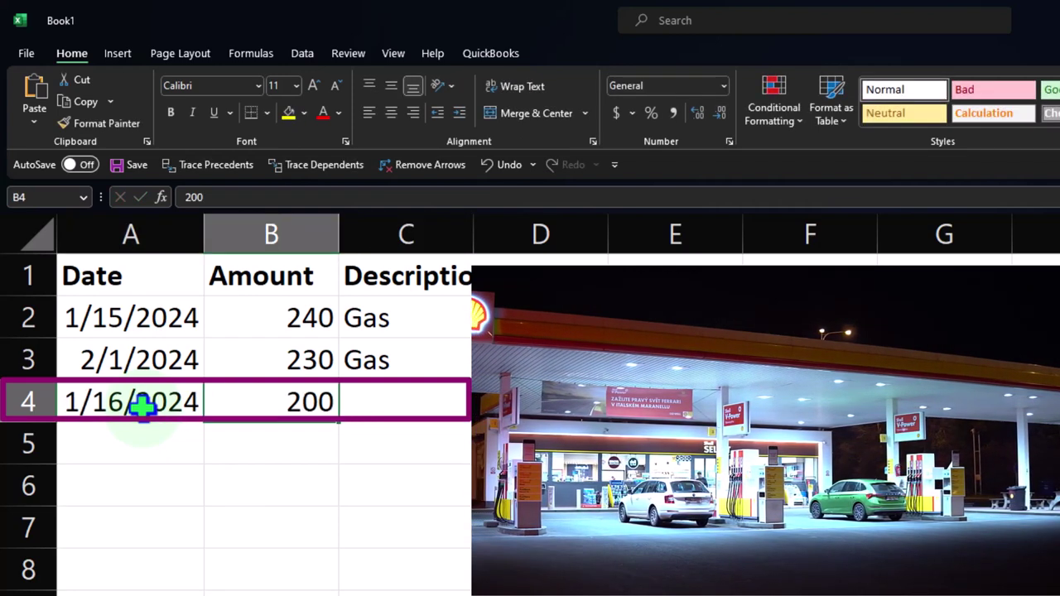
pyautogui.press('F2')
pyautogui.press('BackSpace')
pyautogui.write('00')
pyautogui.press('Tab')
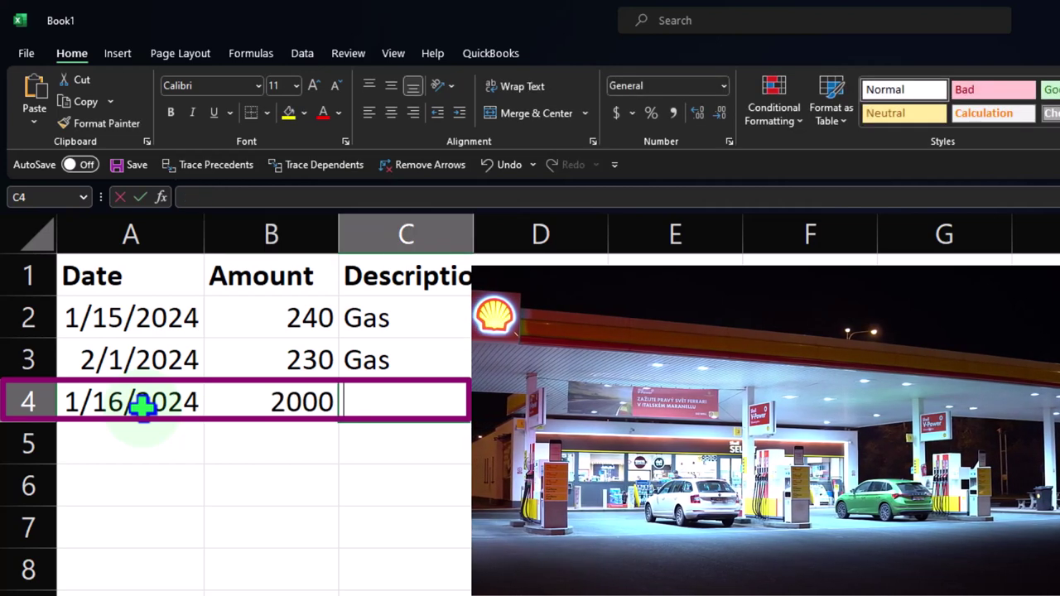
pyautogui.write('Landlo')
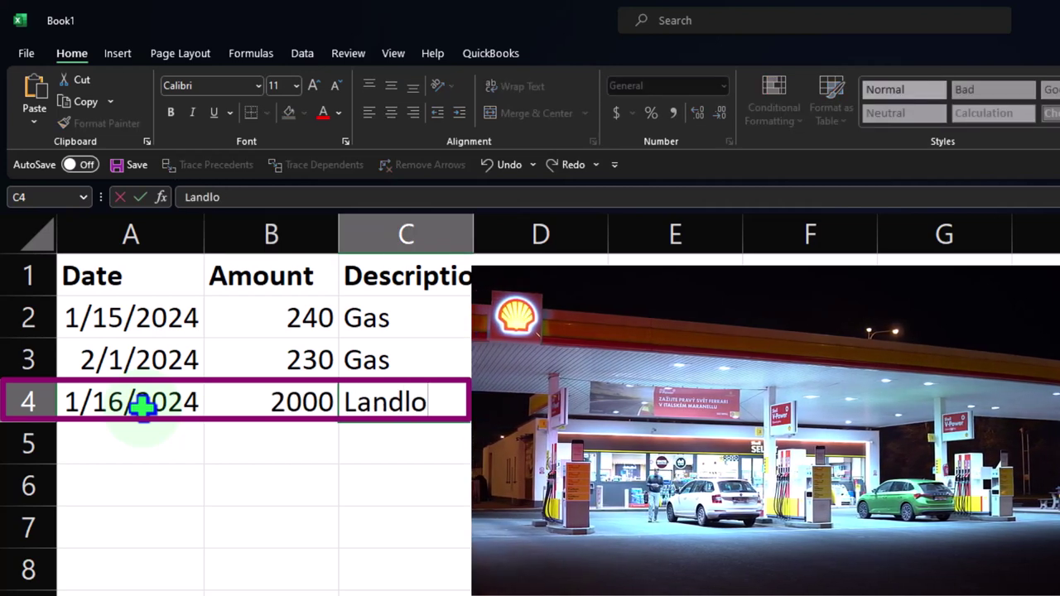
pyautogui.write('ard')
pyautogui.press('Return')
pyautogui.press('Left')
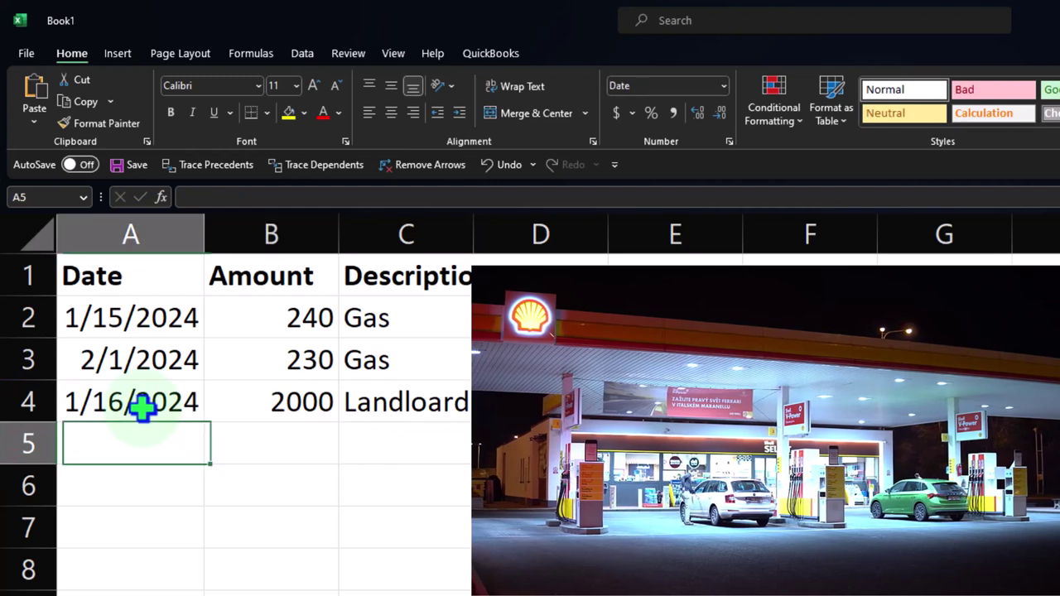
# - Enter row 5: 2/16/2024, 2000, Landloard
pyautogui.write('2/16/')
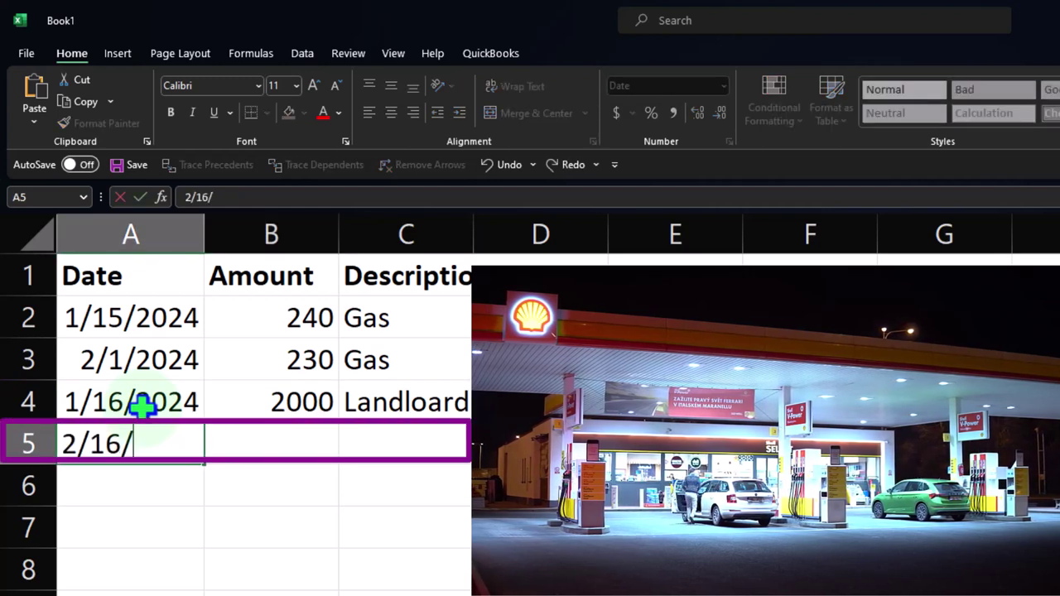
pyautogui.write('2024')
pyautogui.press('Tab')
pyautogui.write('2')
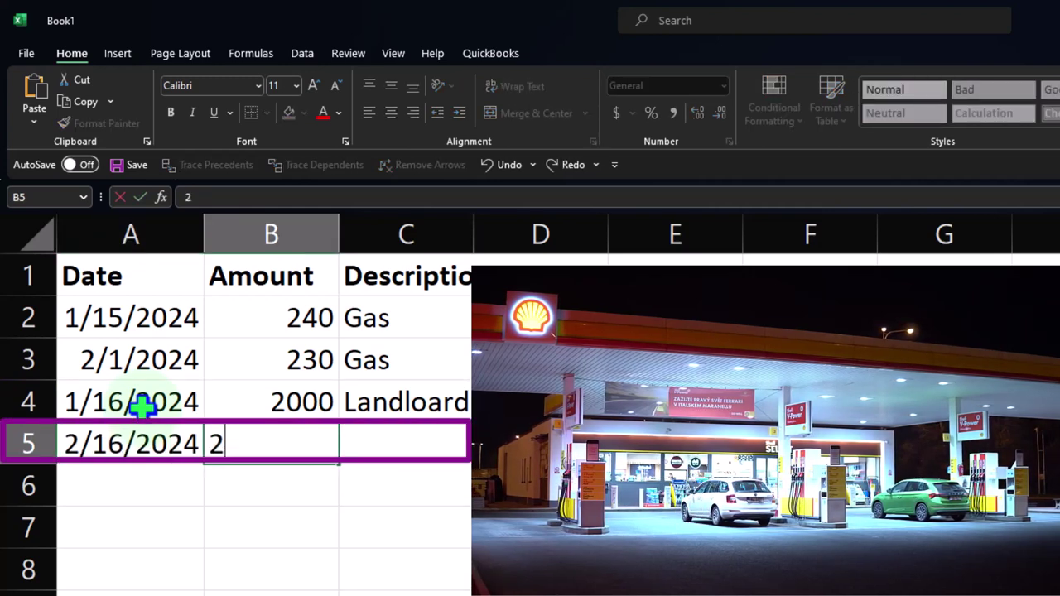
pyautogui.press('Tab')
pyautogui.write('L')
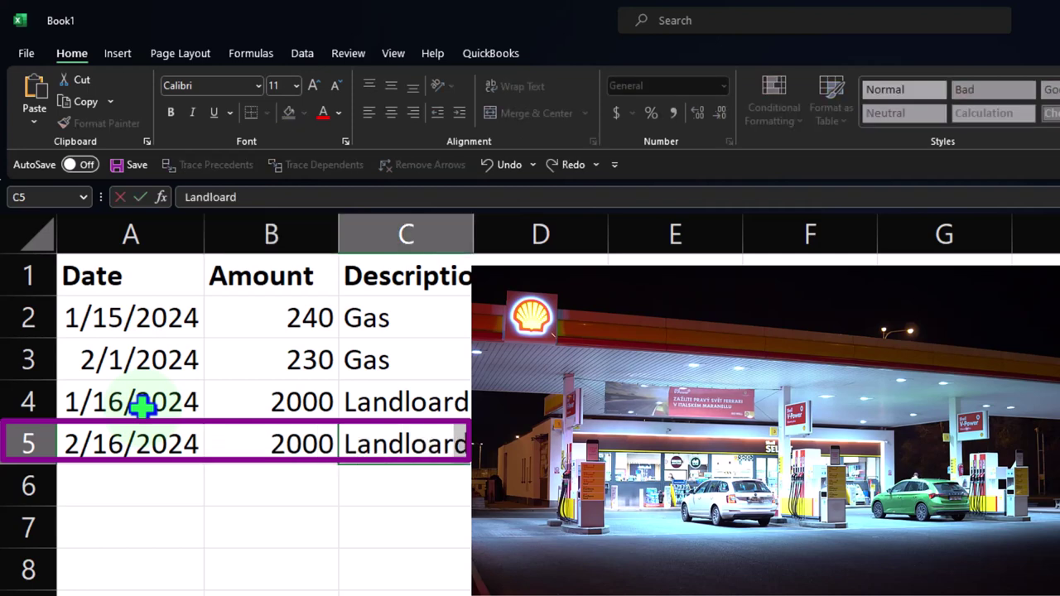
pyautogui.press('Return')
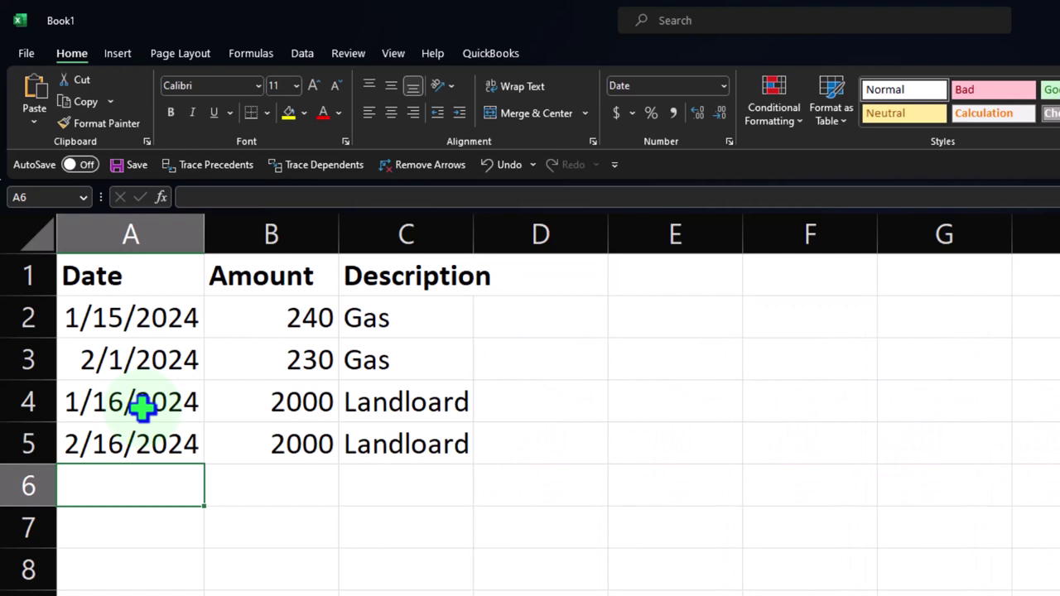
# - Enter row 6: 1/17/2024, 2300, Bank
pyautogui.write('1/')
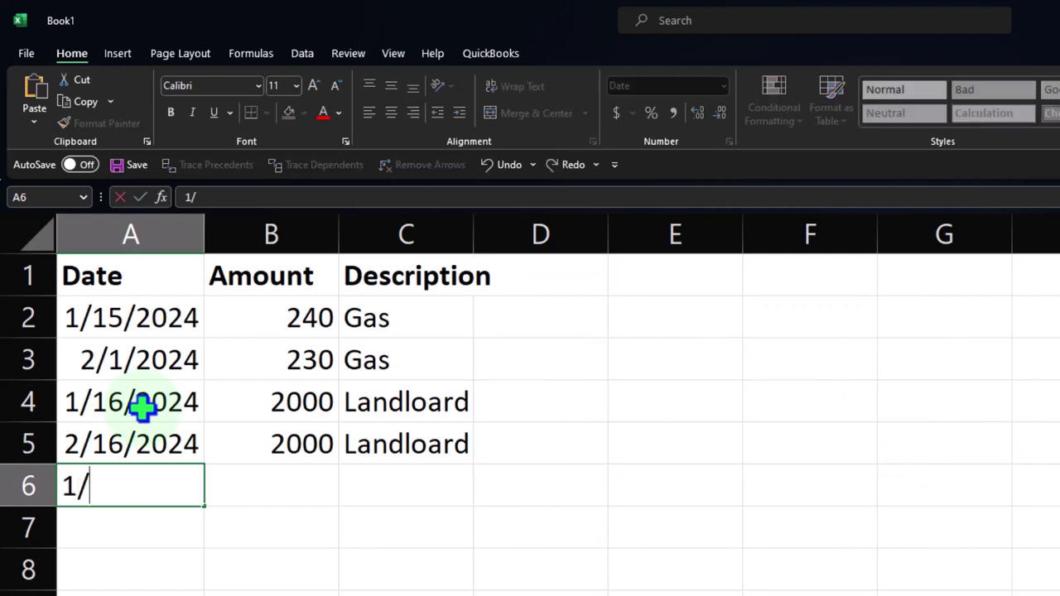
pyautogui.write('17/2024')
pyautogui.press('Tab')
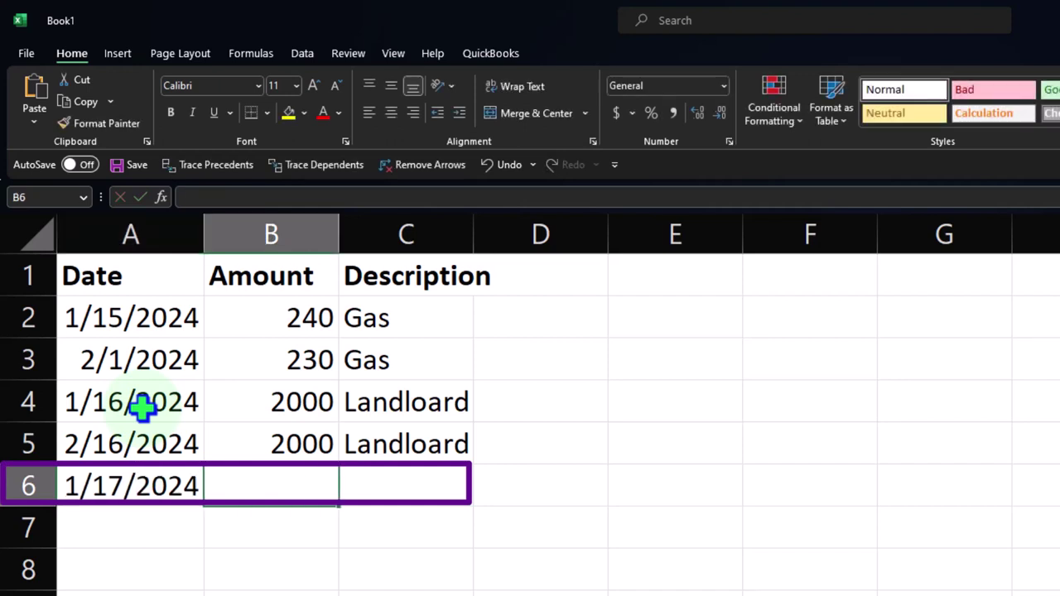
pyautogui.write('15')
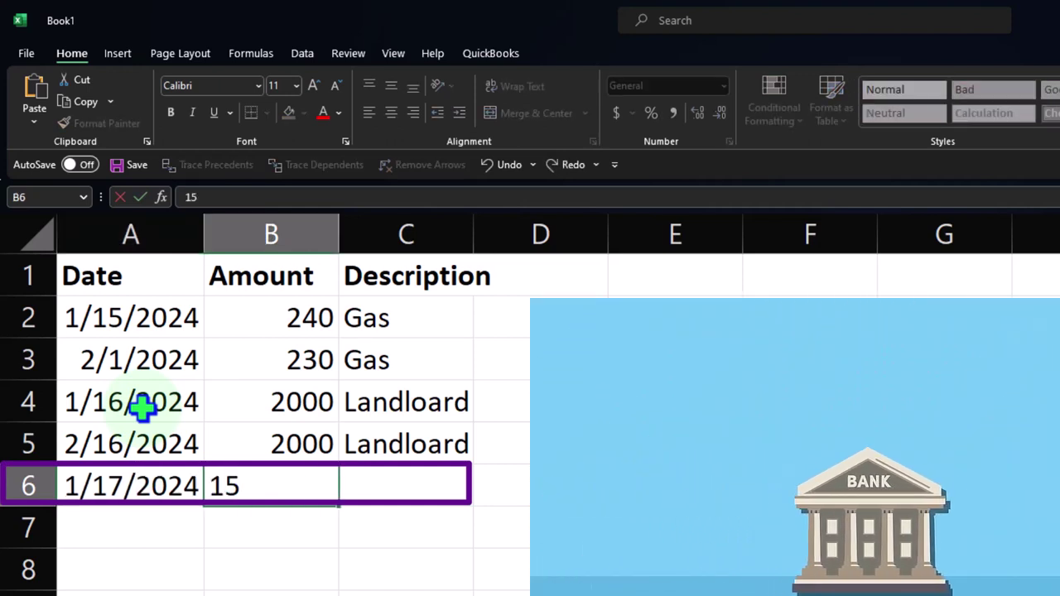
pyautogui.press('BackSpace')
pyautogui.press('BackSpace')
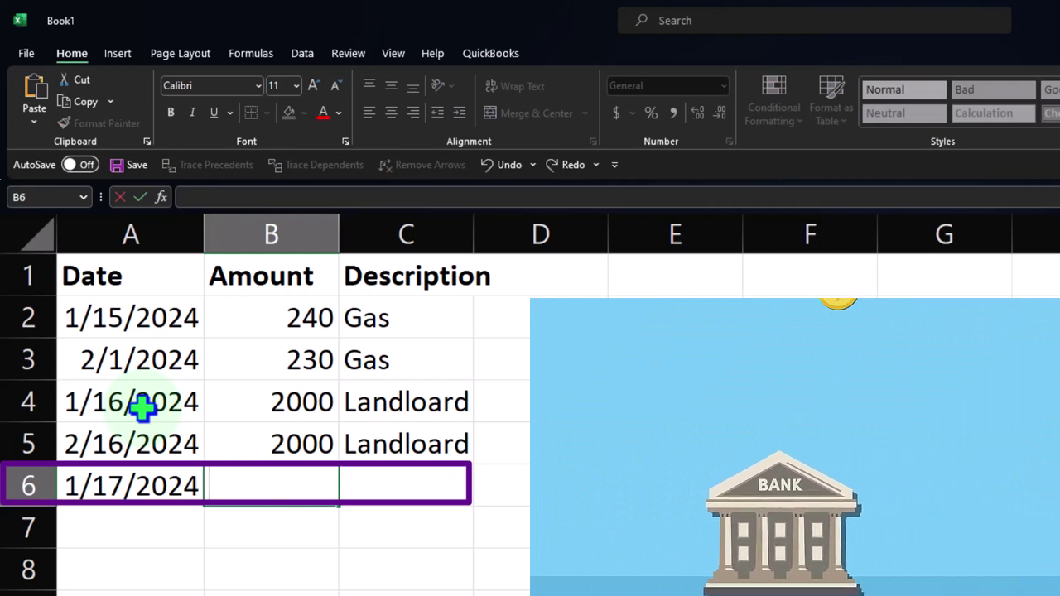
pyautogui.write('2')
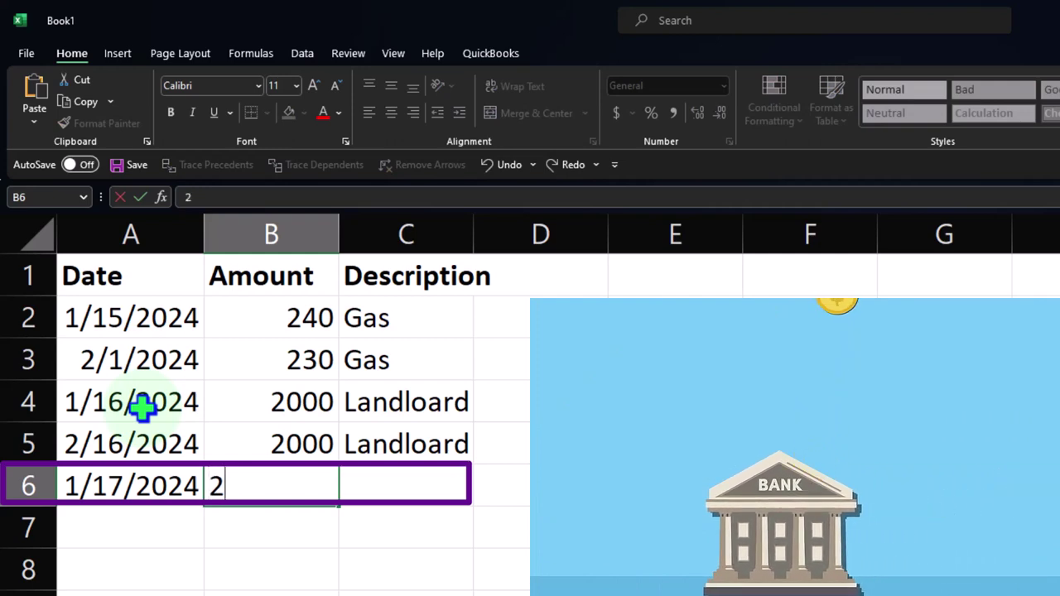
pyautogui.write('300')
pyautogui.press('Tab')
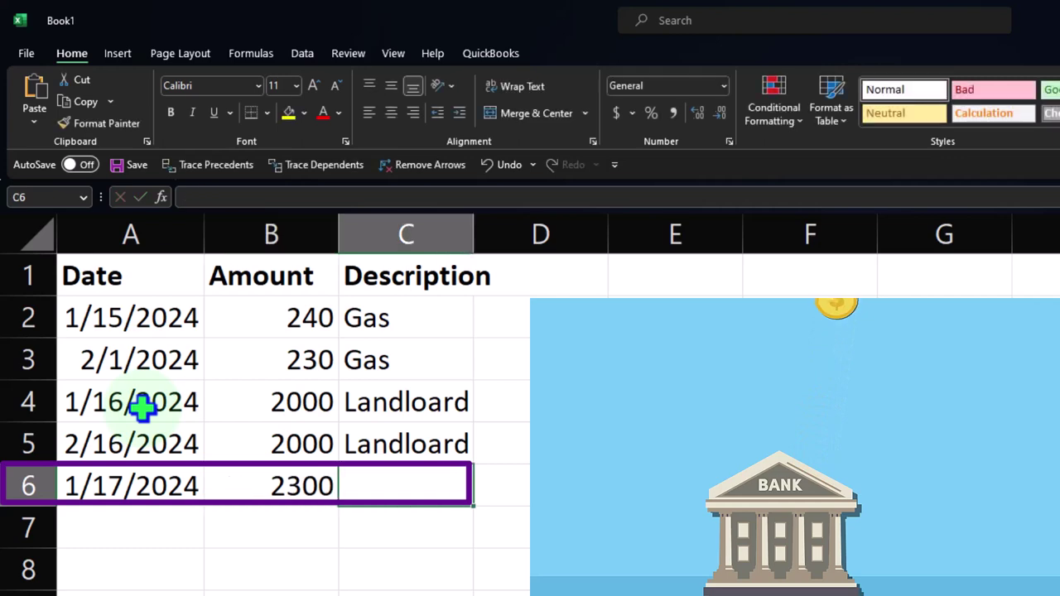
pyautogui.write('Bank')
pyautogui.press('Return')
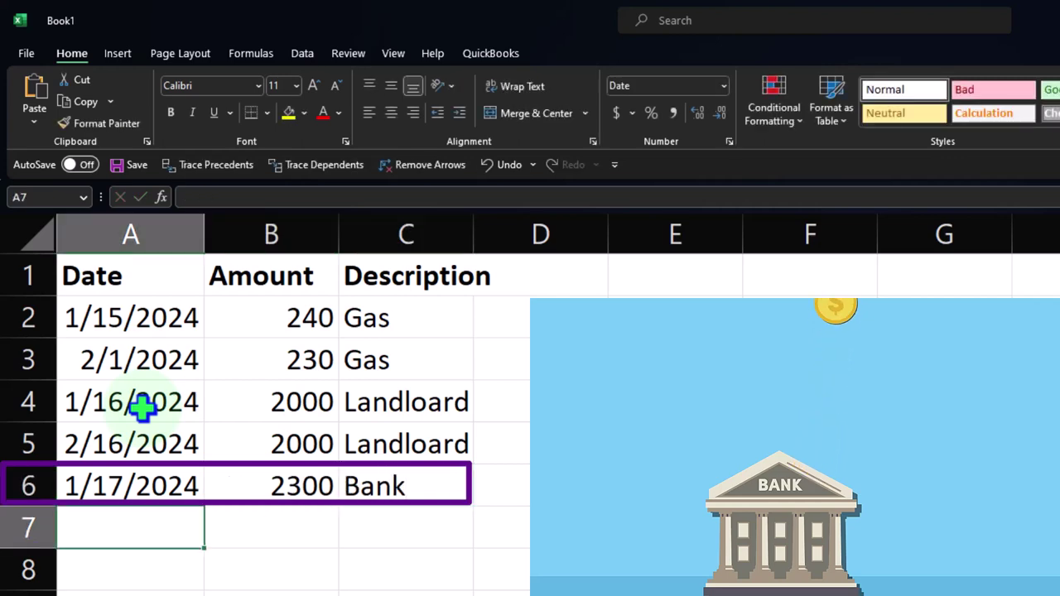
# - Enter row 7: 2/17/, 2300, Bank
pyautogui.write('2/17/')
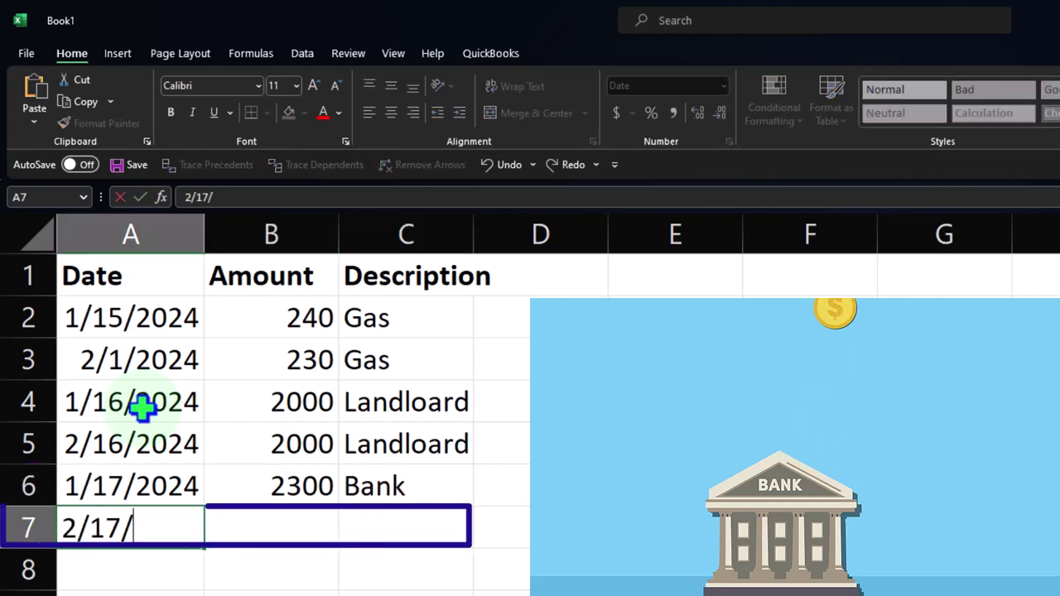
pyautogui.press('Tab')
pyautogui.write('2300')
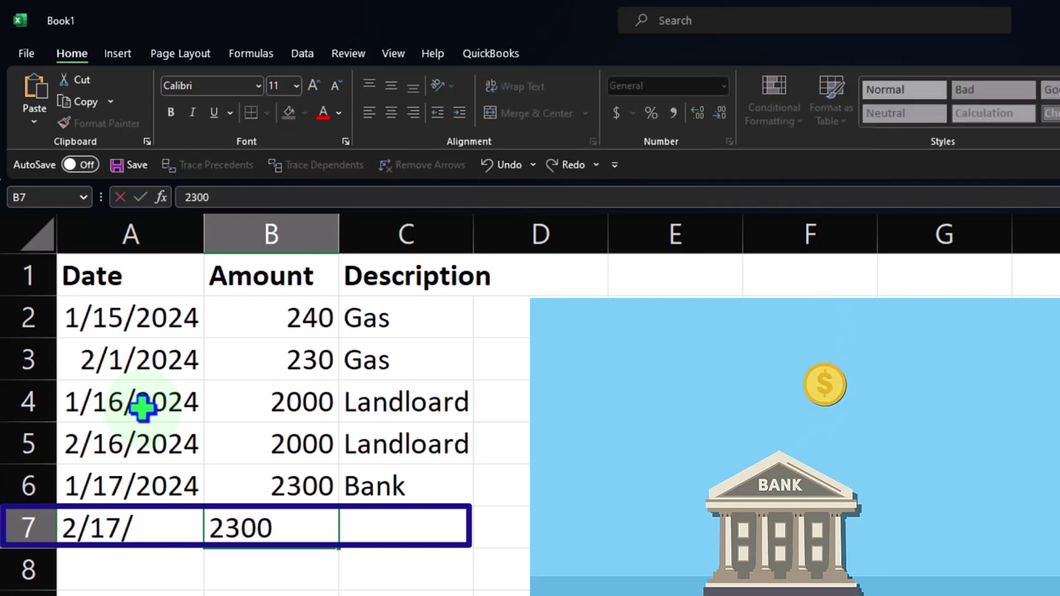
pyautogui.press('Tab')
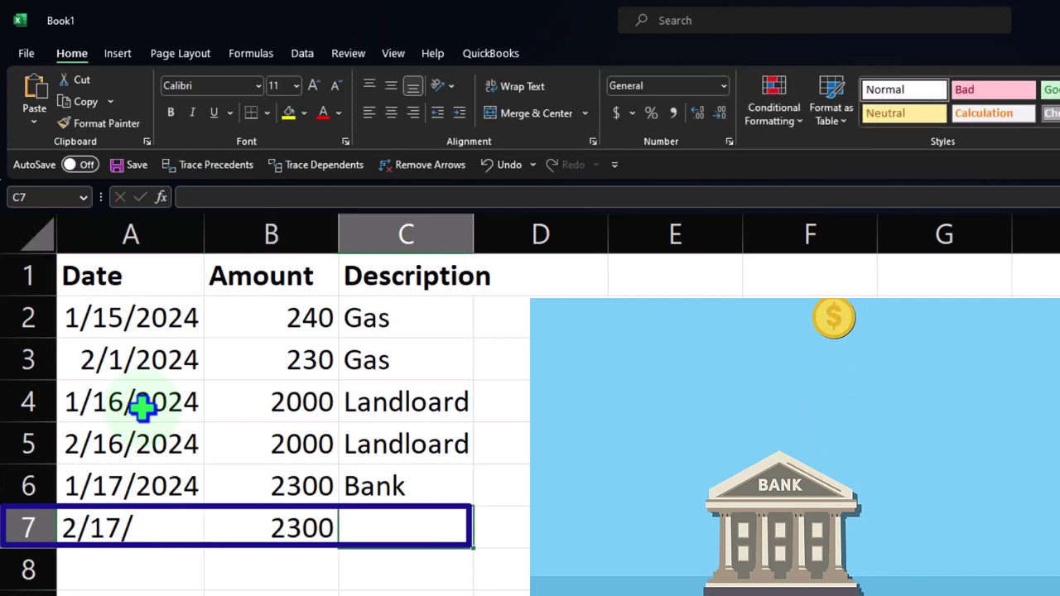
pyautogui.write('Bank')
pyautogui.press('Return')
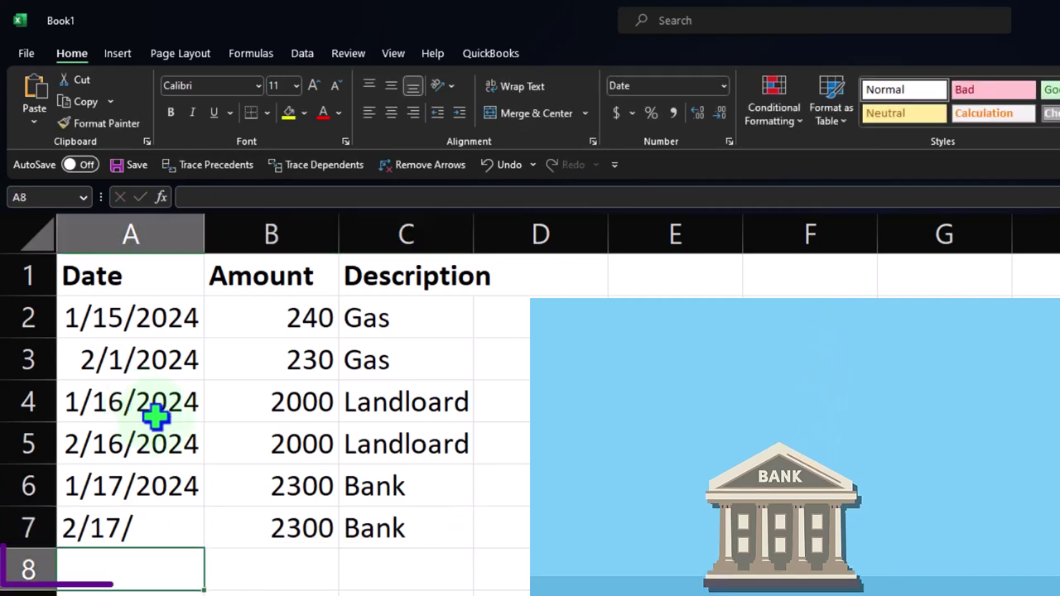
# - Complete A7's date as 2/17/2024 and enter row 8: 1/18/2024, 190, Electric Co
pyautogui.doubleClick(162, 527)
pyautogui.write('2')
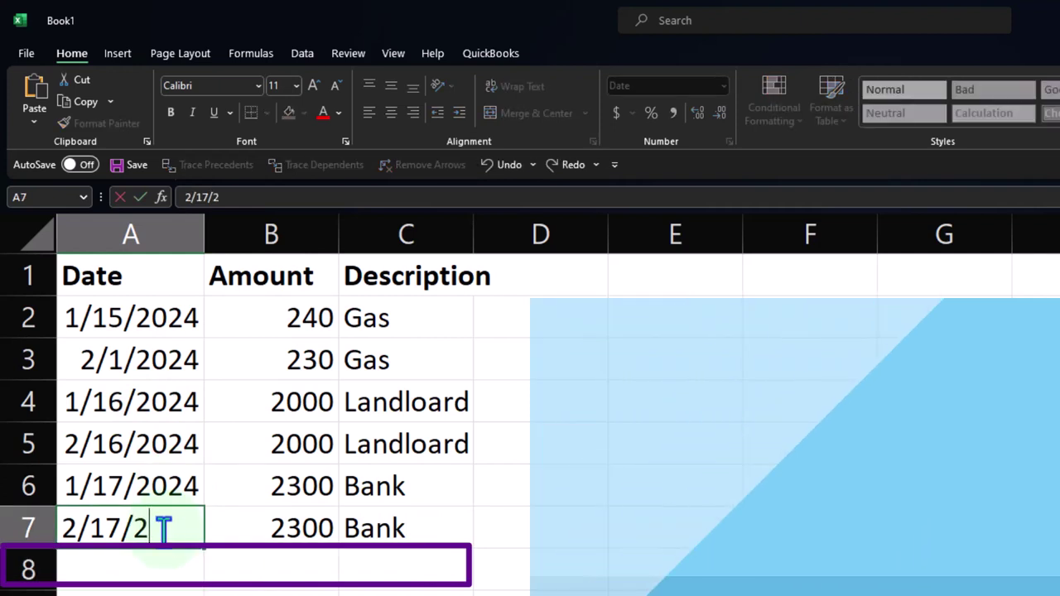
pyautogui.write('024')
pyautogui.press('Return')
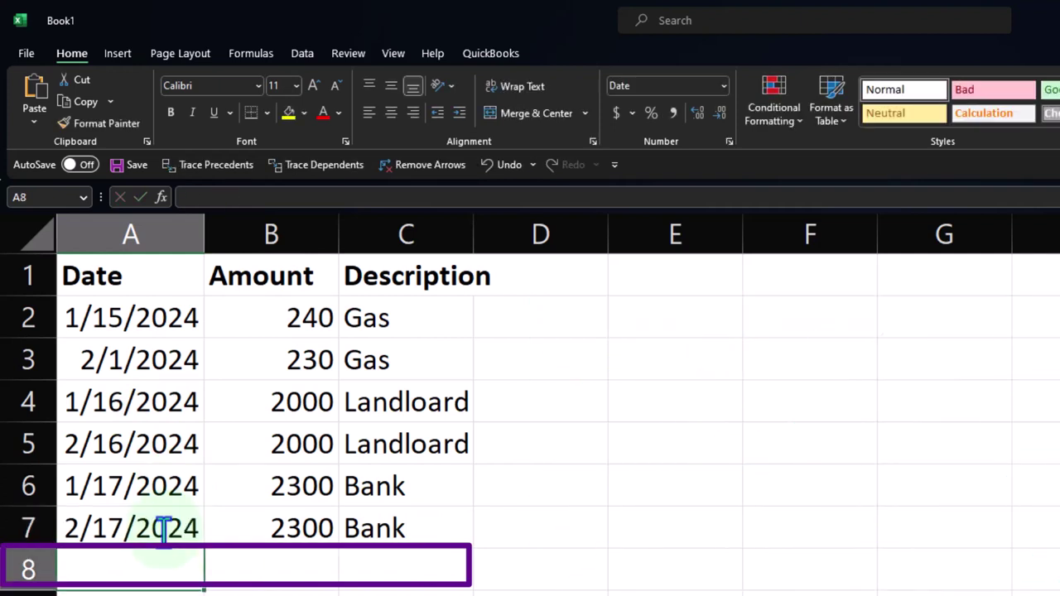
pyautogui.write('1/')
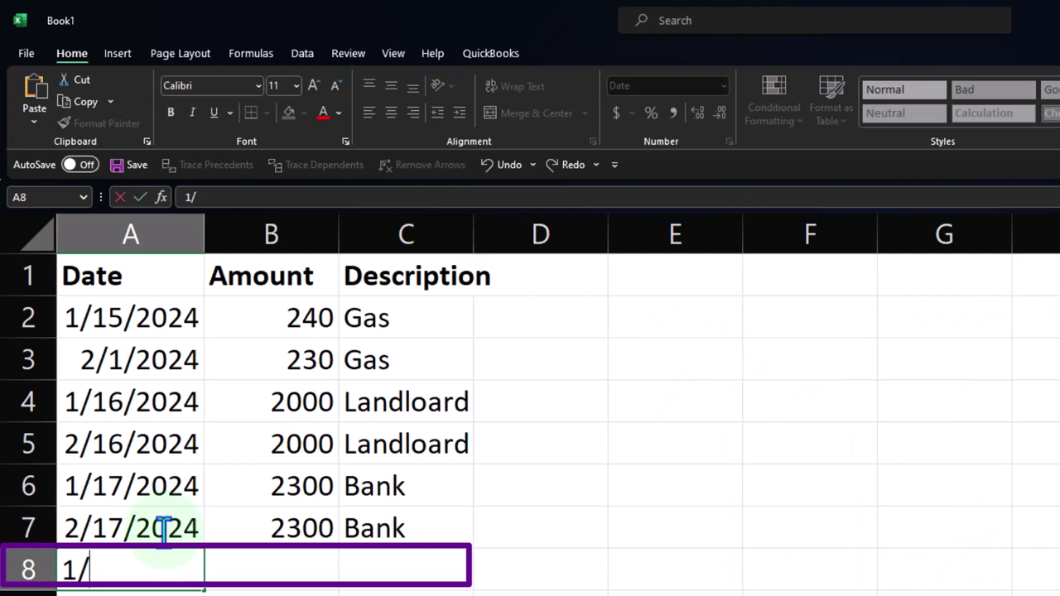
pyautogui.write('18/2024')
pyautogui.press('Tab')
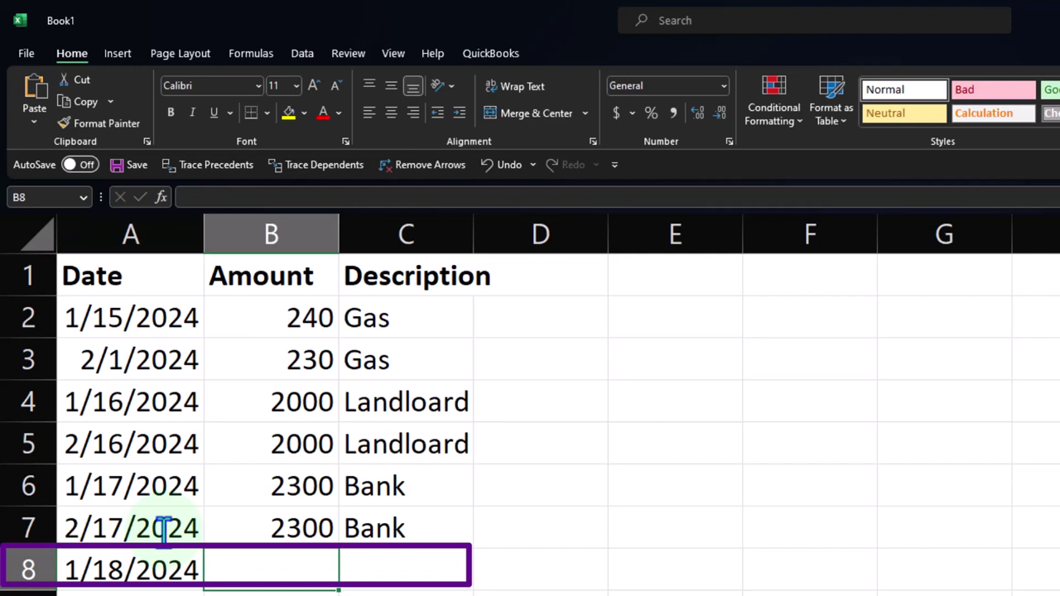
pyautogui.write('3')
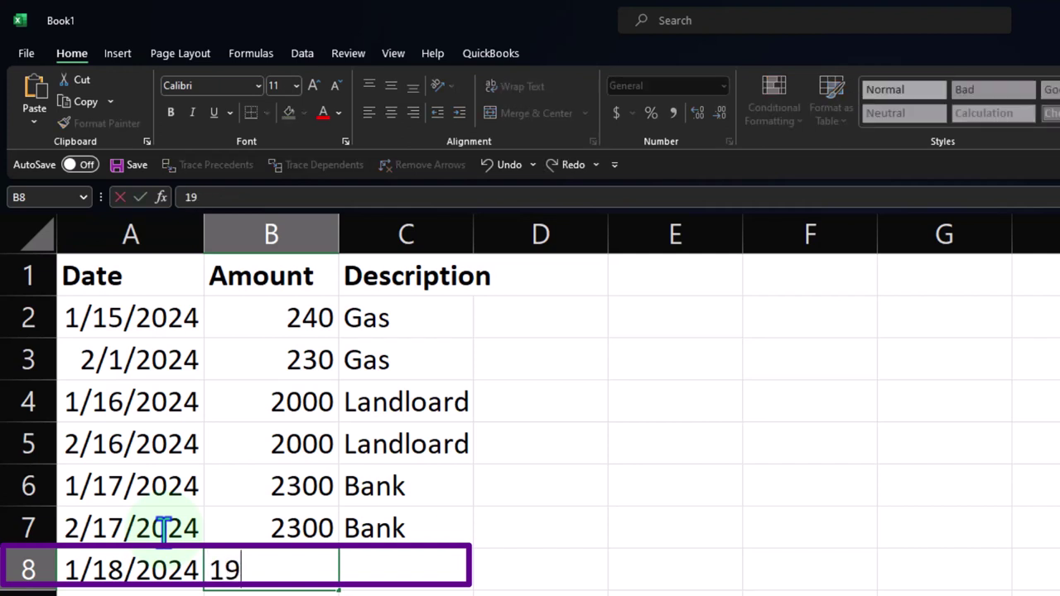
pyautogui.write('0')
pyautogui.press('Tab')
pyautogui.write('El')
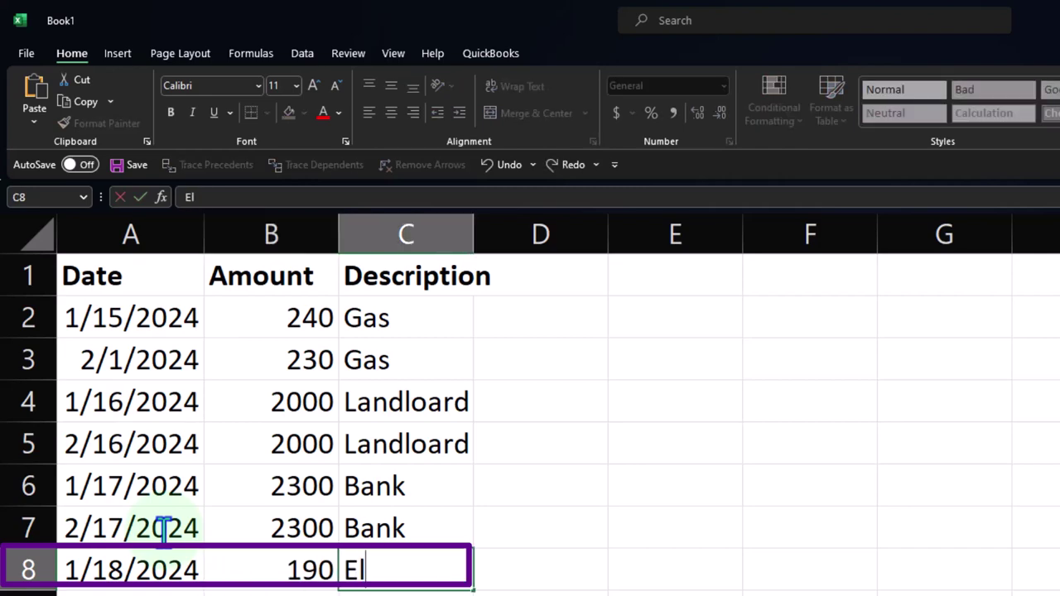
pyautogui.press('Return')
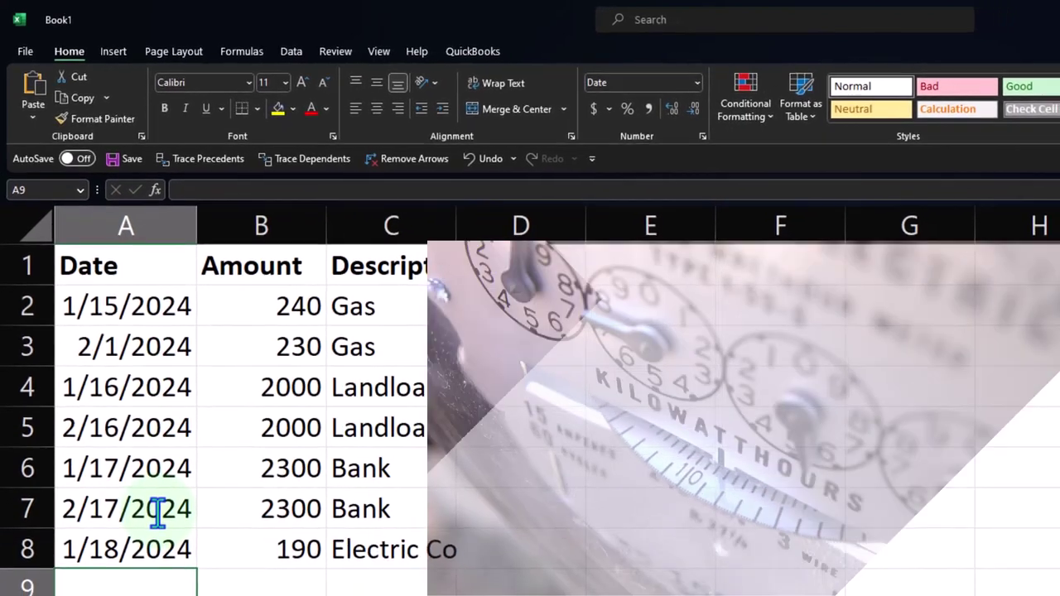
# - Enter row 9: 2/18/2024, 182, Electric Co, fixing the mistyped 2027 year
pyautogui.write('2/18/')
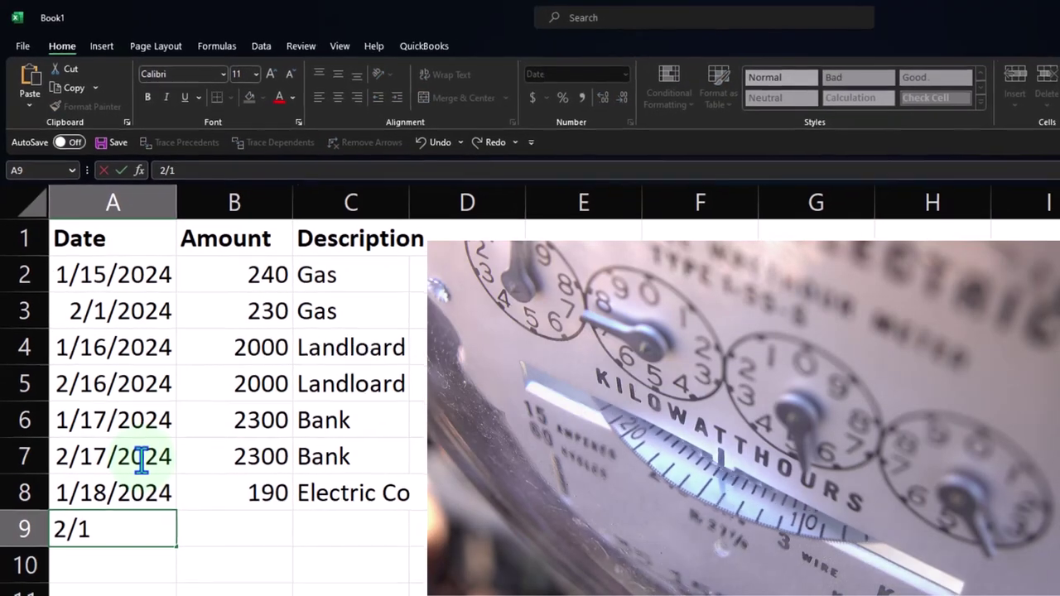
pyautogui.write('2027')
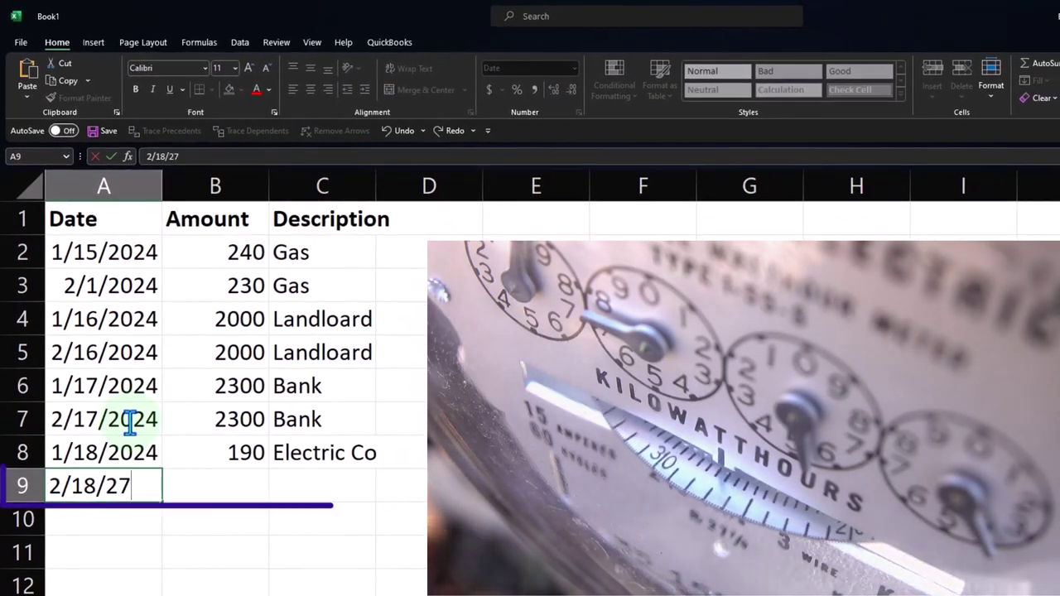
pyautogui.press('Tab')
pyautogui.write('1')
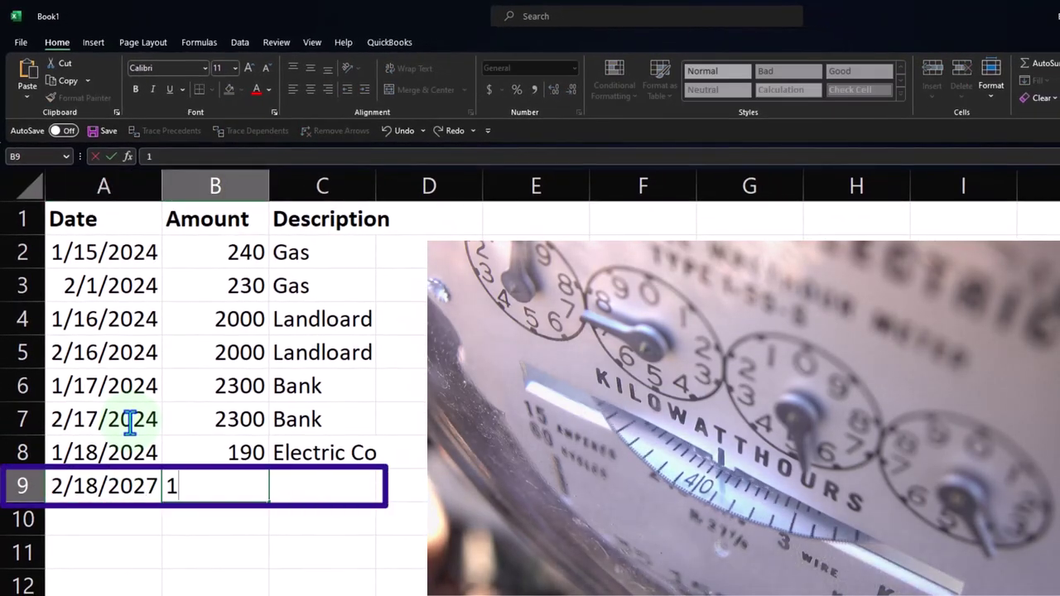
pyautogui.write('82')
pyautogui.press('Tab')
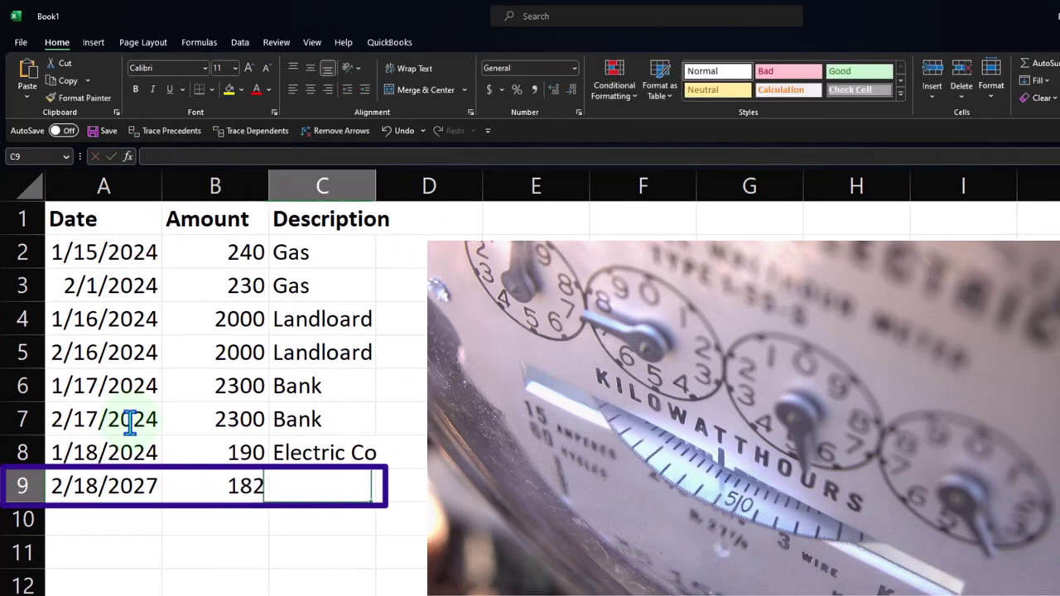
pyautogui.write('Electric Co')
pyautogui.press('Return')
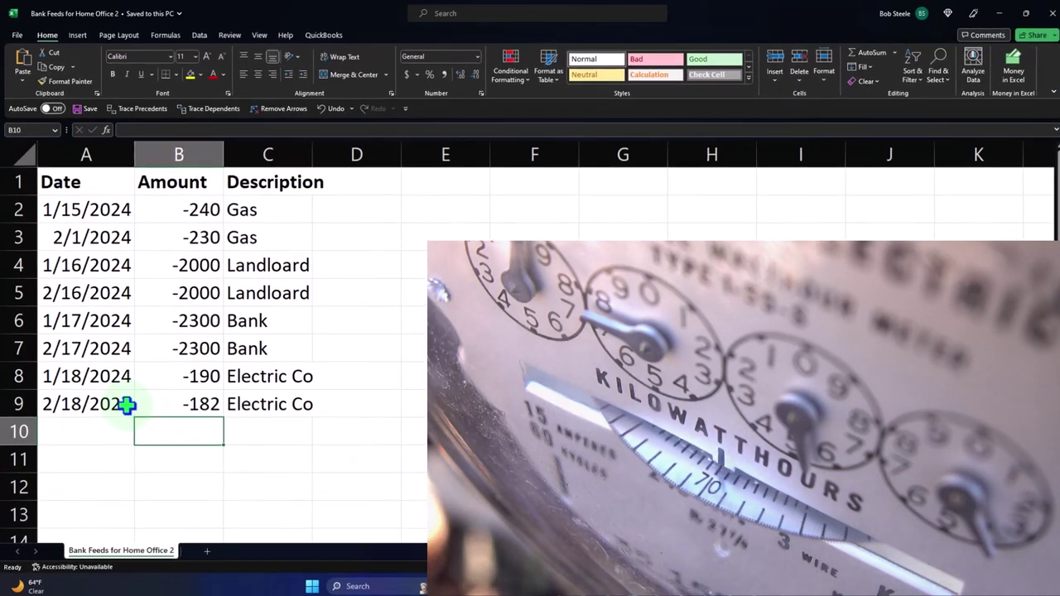
pyautogui.doubleClick(131, 410)
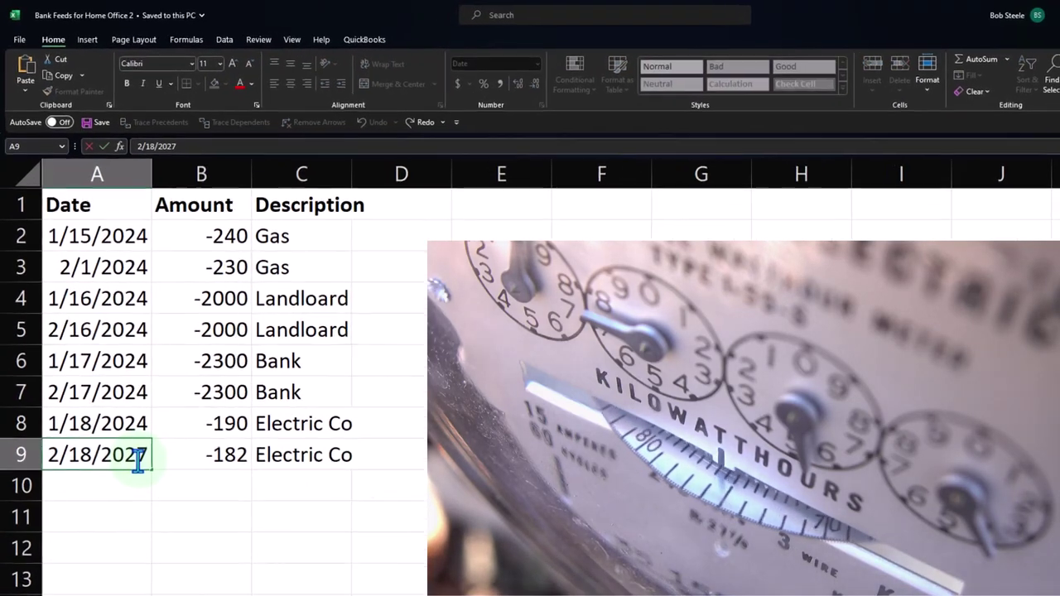
pyautogui.press('BackSpace')
pyautogui.write('4')
pyautogui.press('Return')
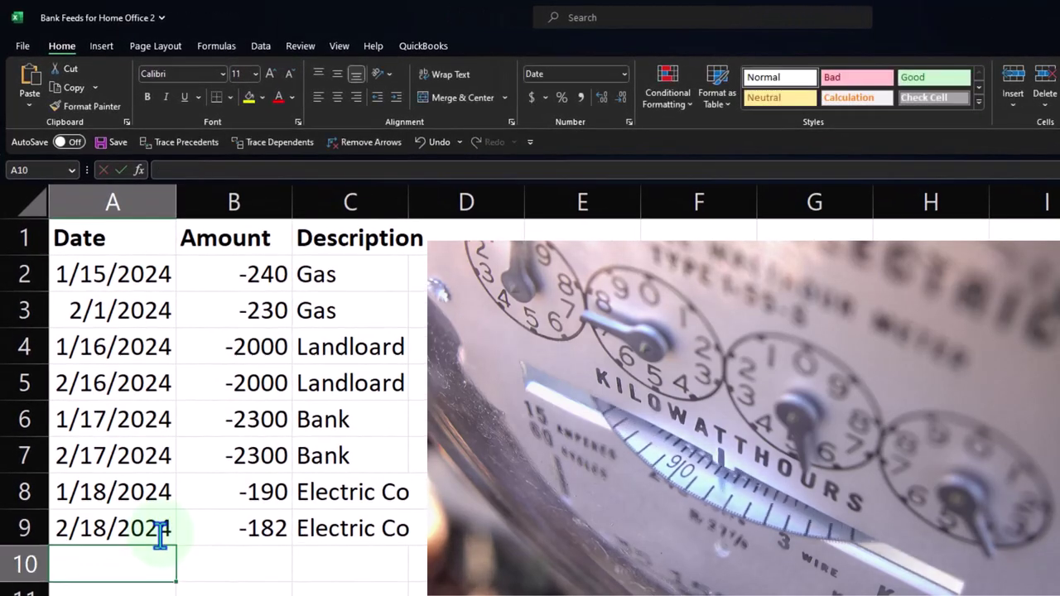
# - Check the B2 and B3 amounts (-240, -230) and open the File backstage
pyautogui.click(221, 275)
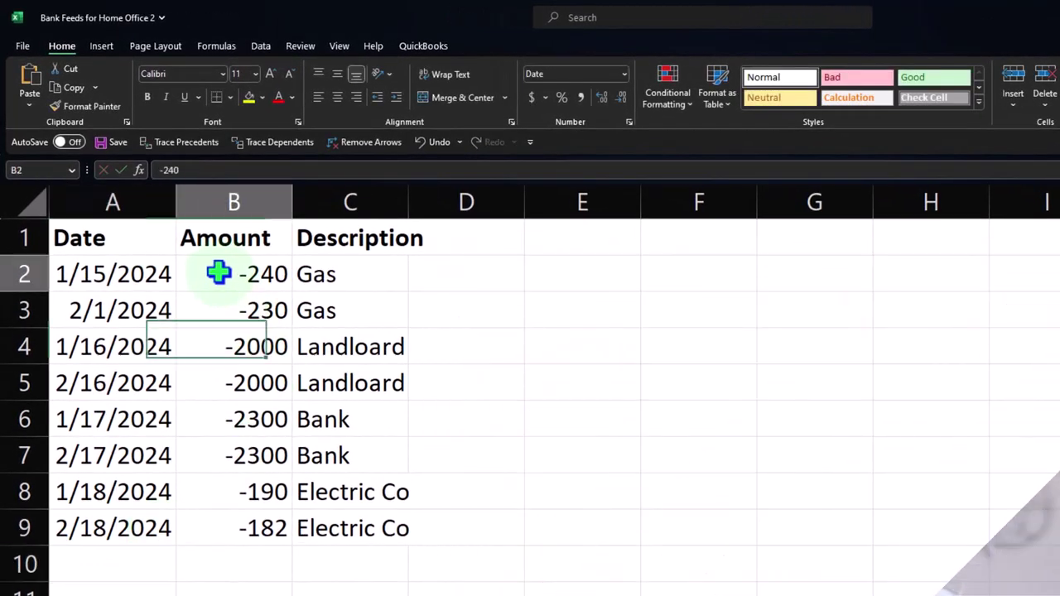
pyautogui.doubleClick(220, 274)
pyautogui.press('Return')
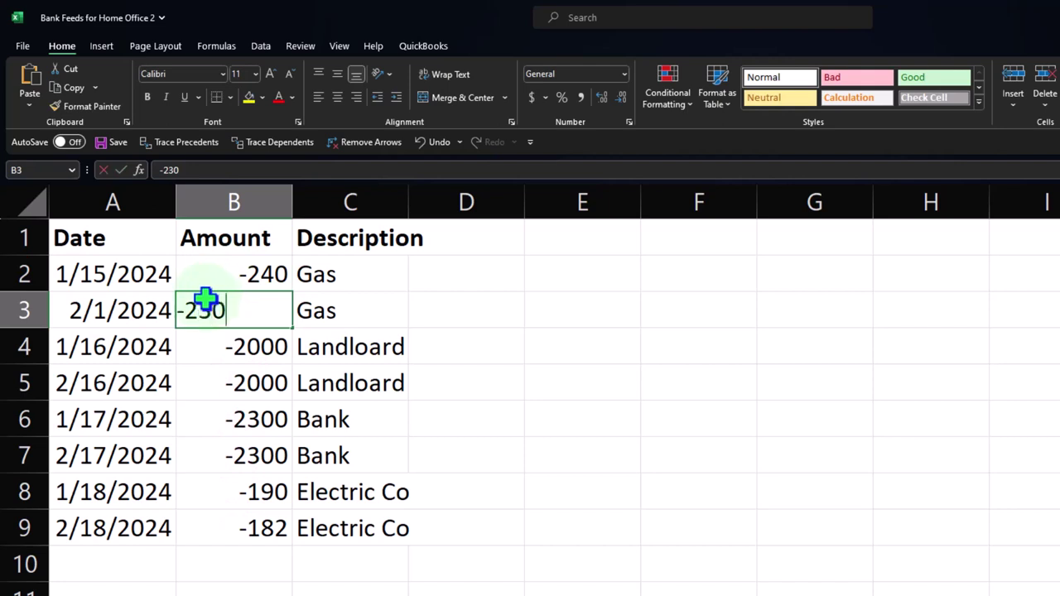
pyautogui.press('Return')
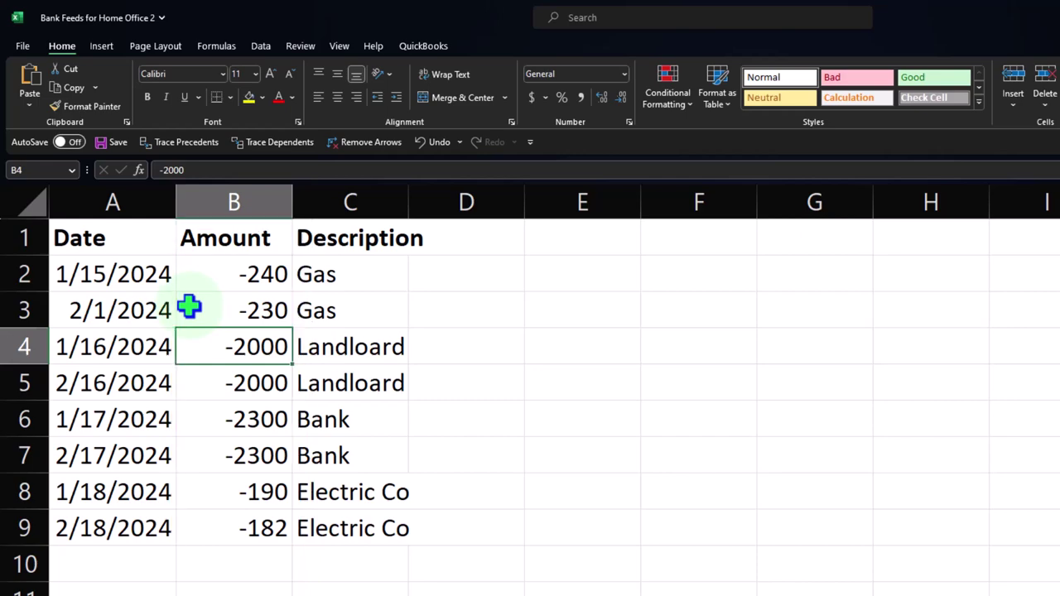
pyautogui.click(22, 45)
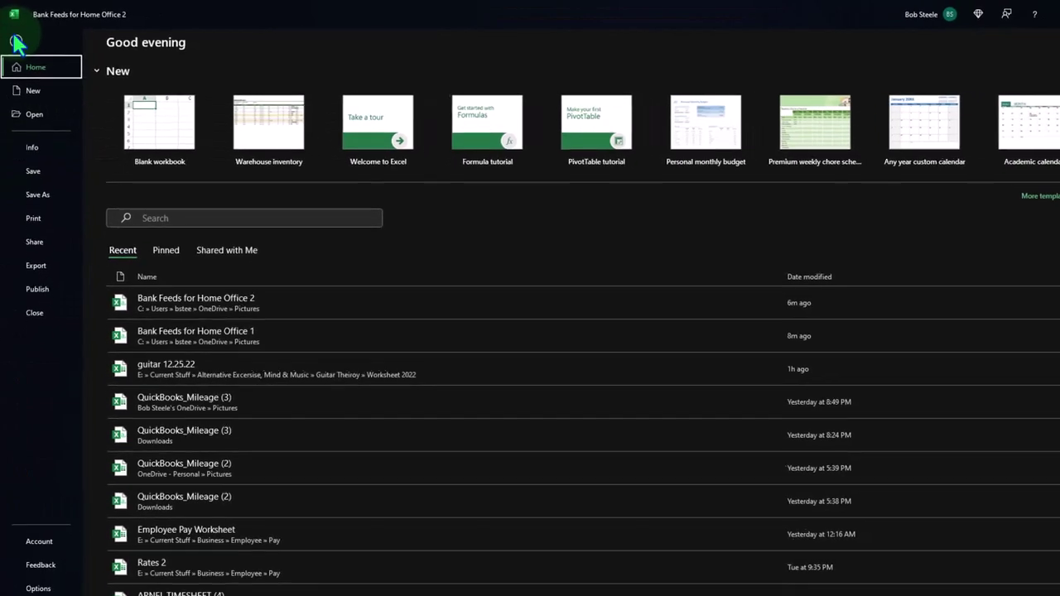
# - Save the transaction list to Pictures as CSV (Comma delimited) named 'Bank Feeds for Home Office 3'
pyautogui.click(53, 193)
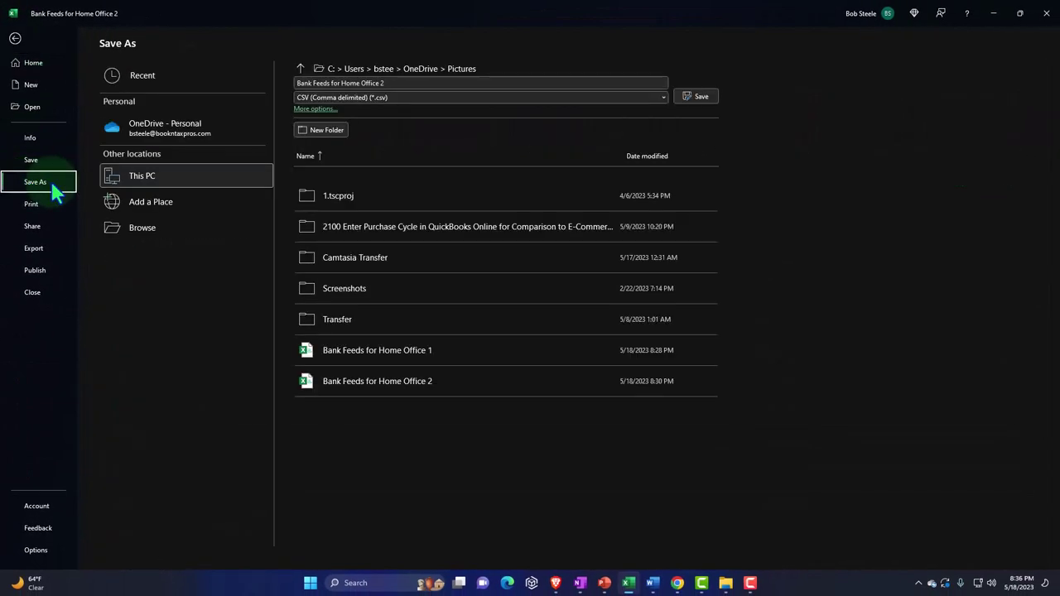
pyautogui.click(130, 233)
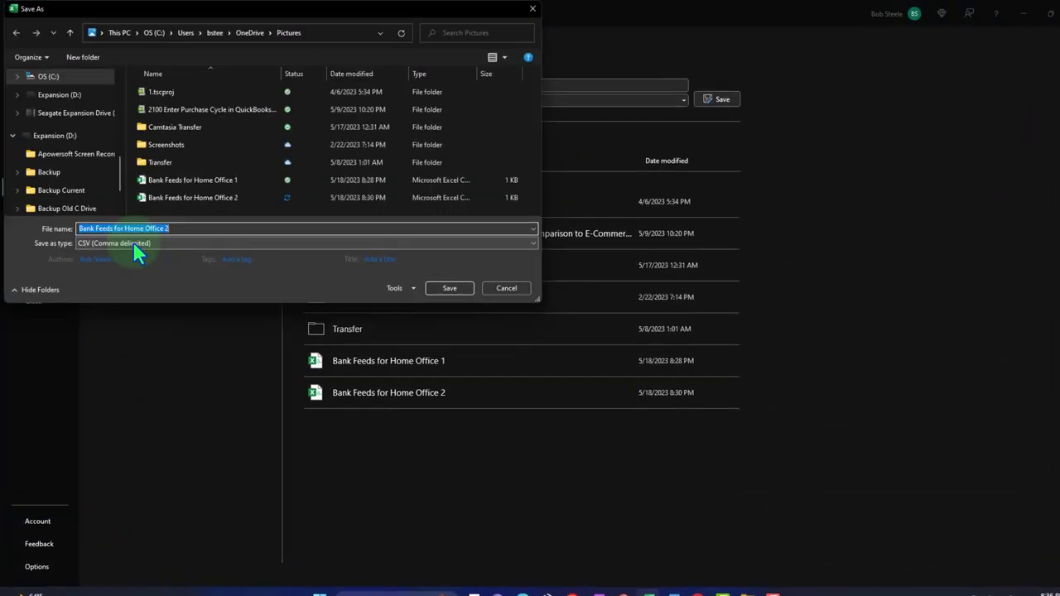
pyautogui.scroll(-2, 114, 212)
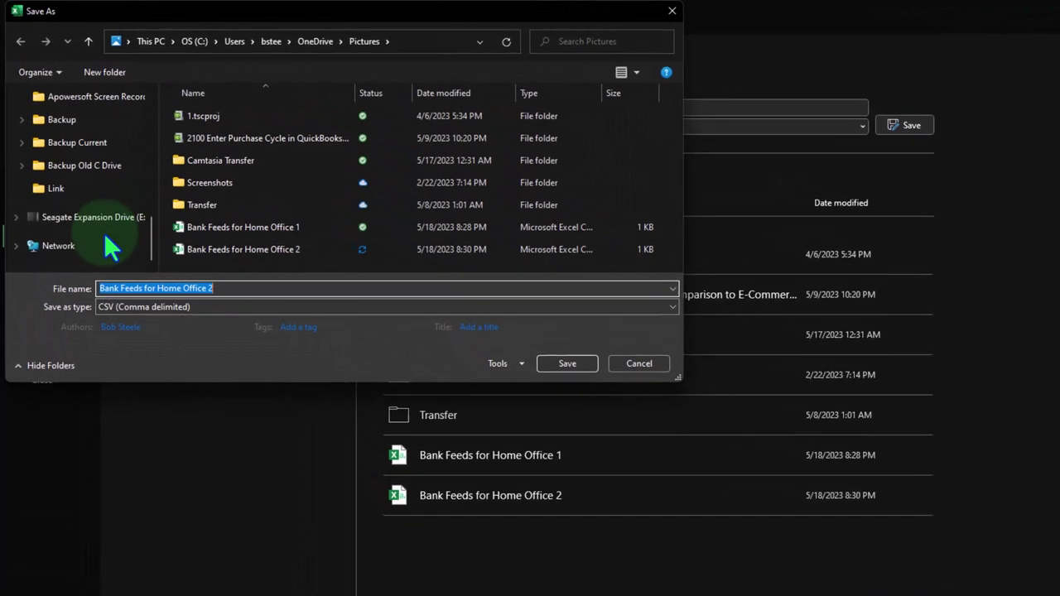
pyautogui.scroll(5, 108, 224)
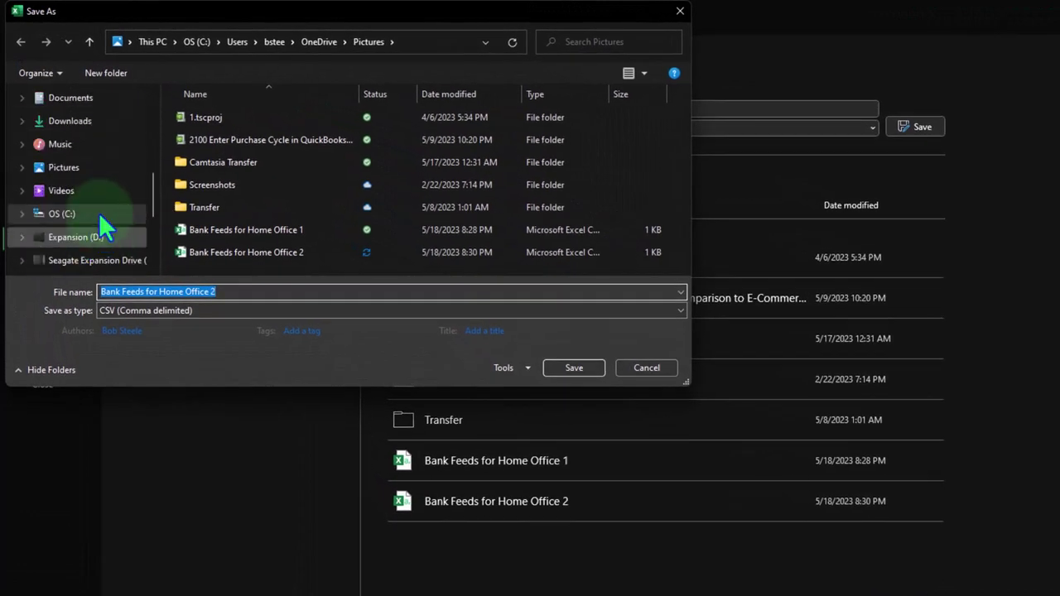
pyautogui.click(66, 169)
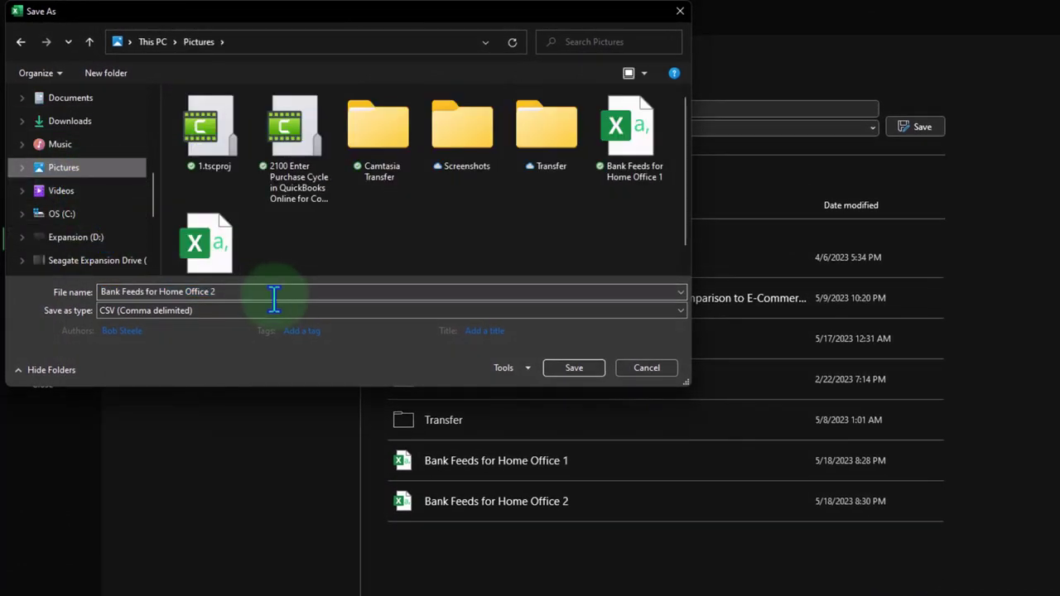
pyautogui.click(274, 298)
pyautogui.press('BackSpace')
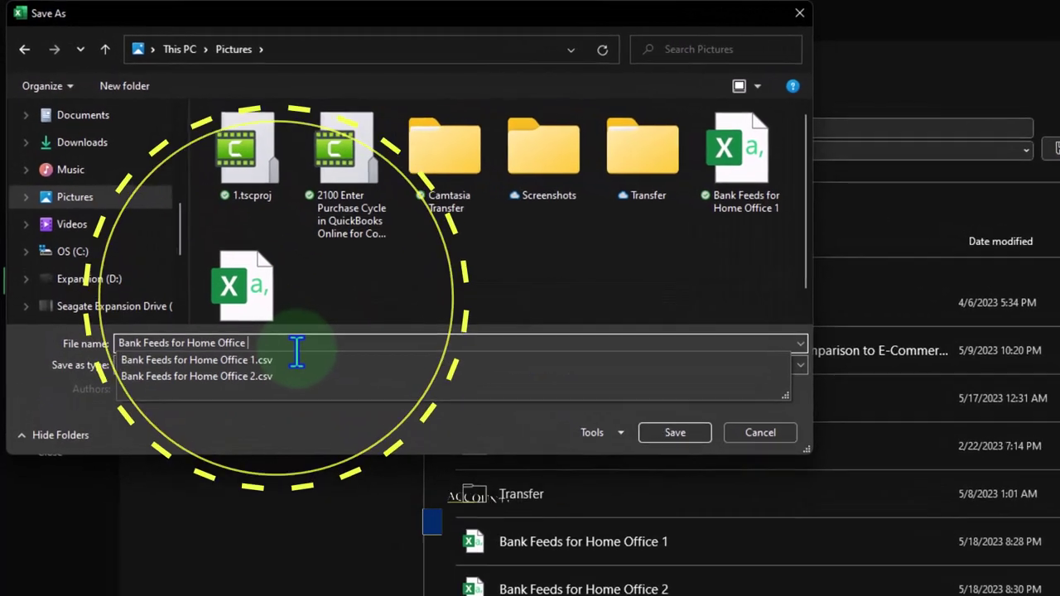
pyautogui.write('3')
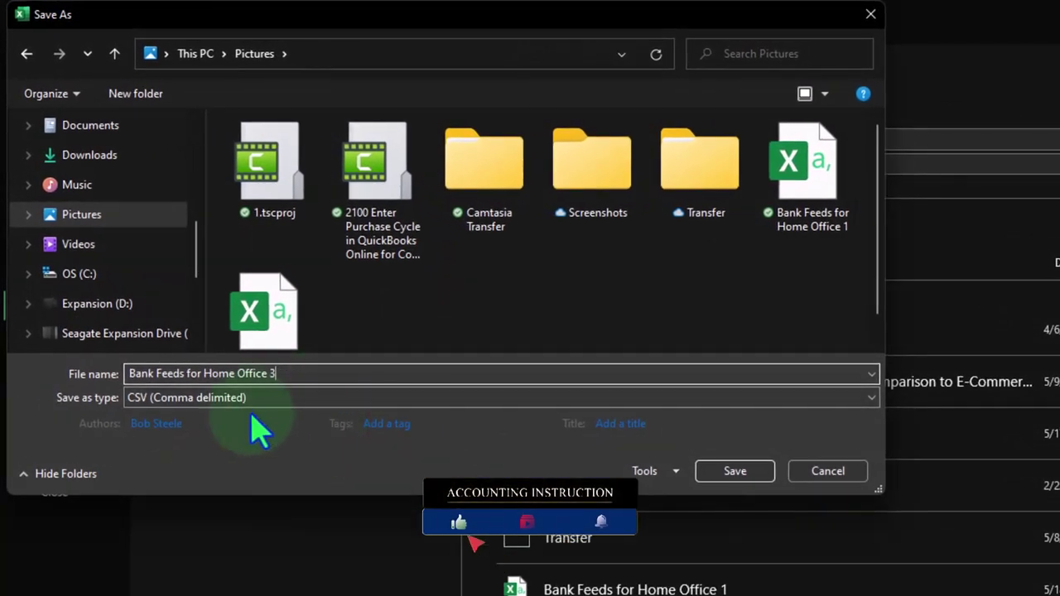
pyautogui.click(248, 404)
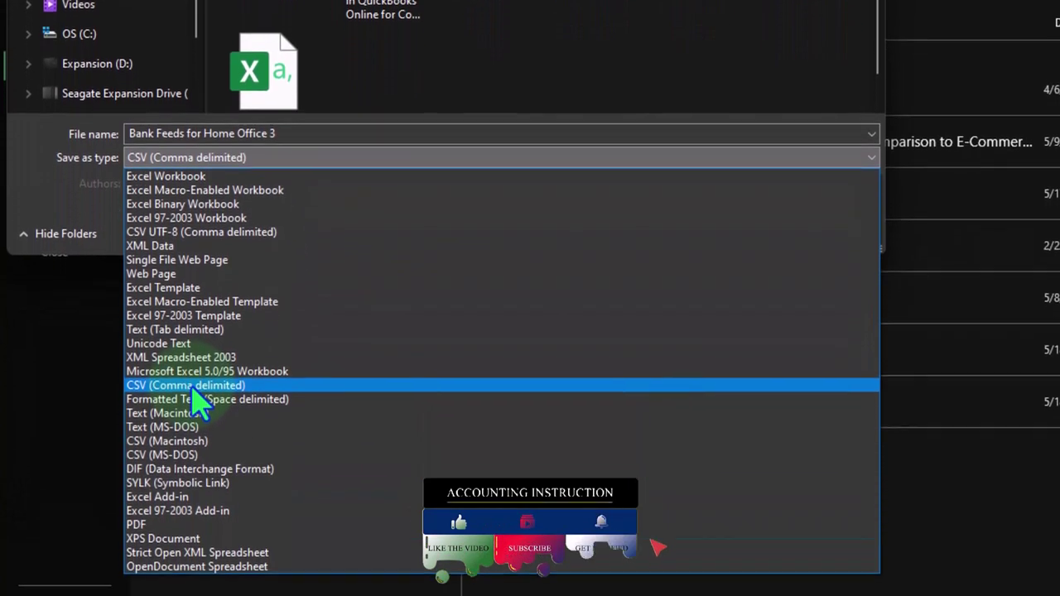
pyautogui.click(197, 385)
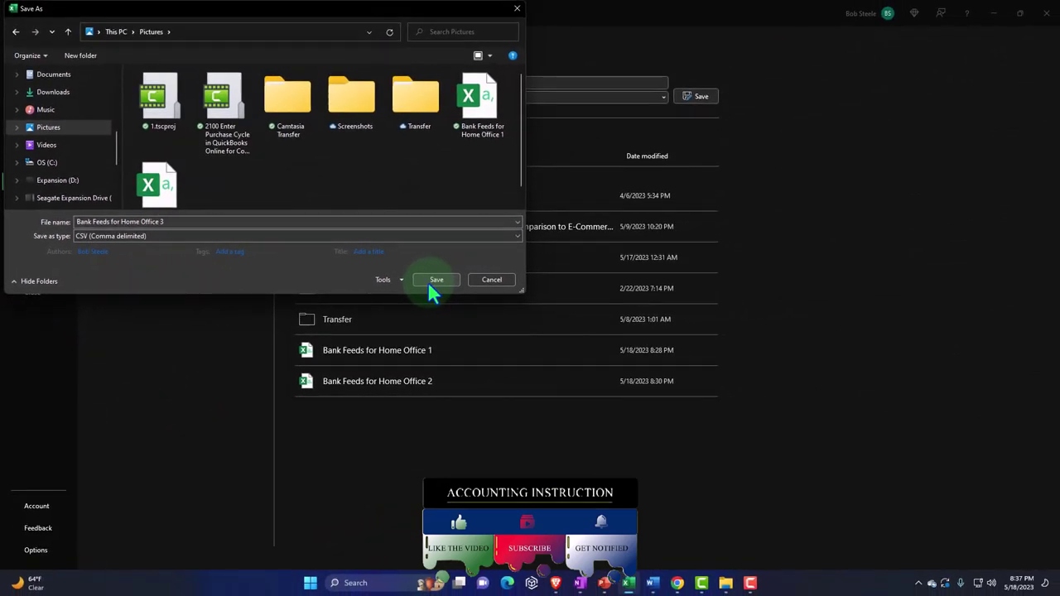
pyautogui.click(433, 280)
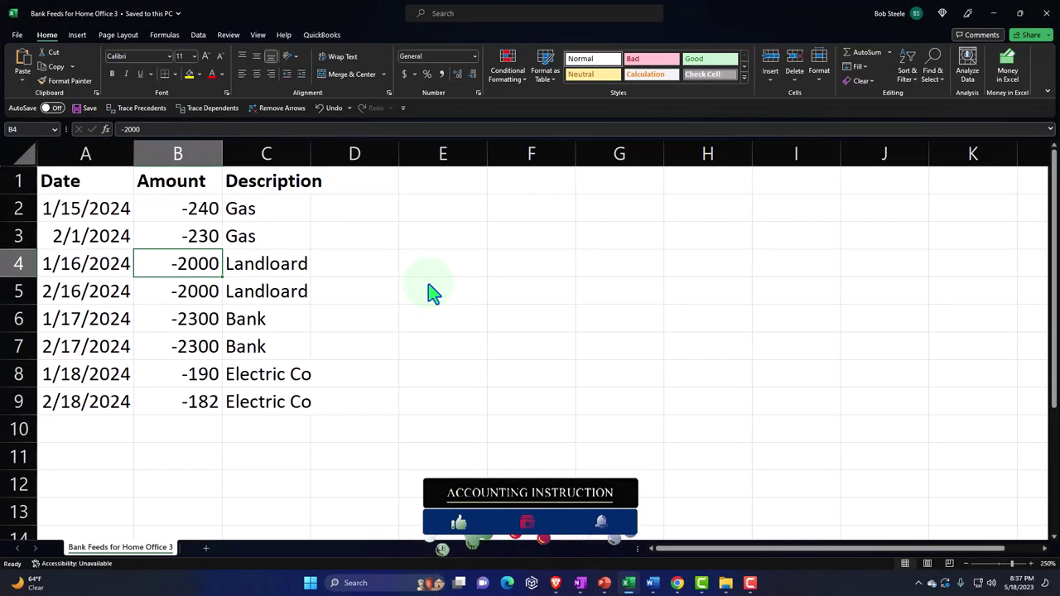
# - In QuickBooks Online, start a Banking import of transactions from a file
pyautogui.click(677, 583)
pyautogui.scroll(3, 421, 410)
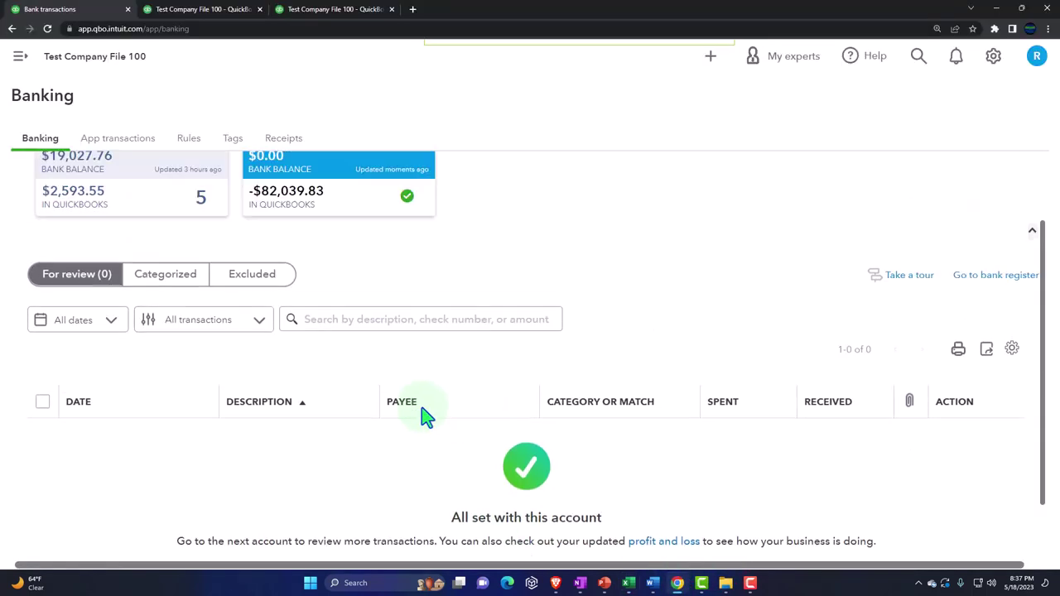
pyautogui.click(20, 56)
pyautogui.moveTo(83, 161)
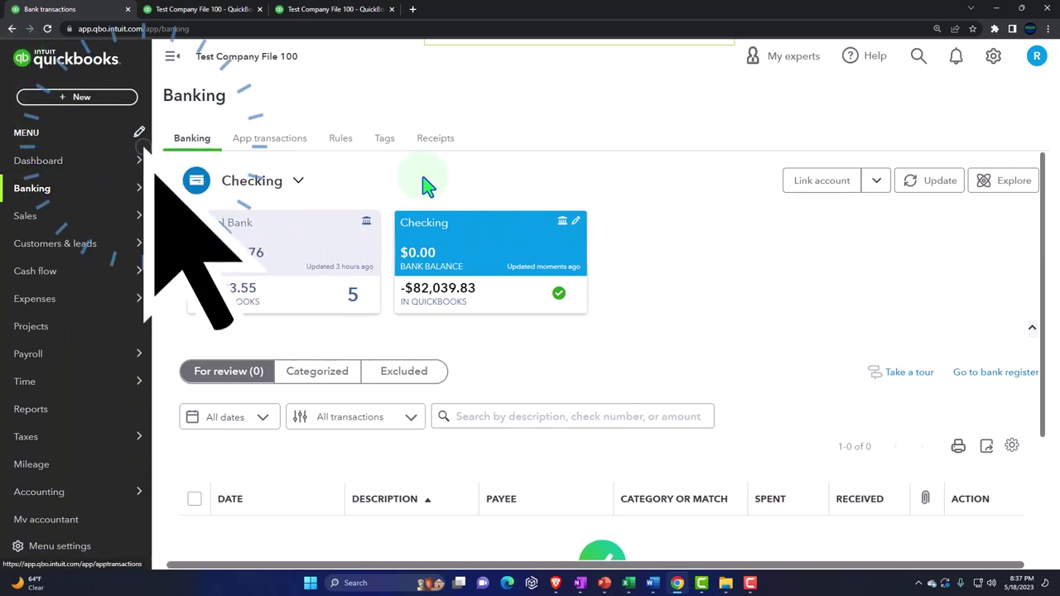
pyautogui.click(878, 190)
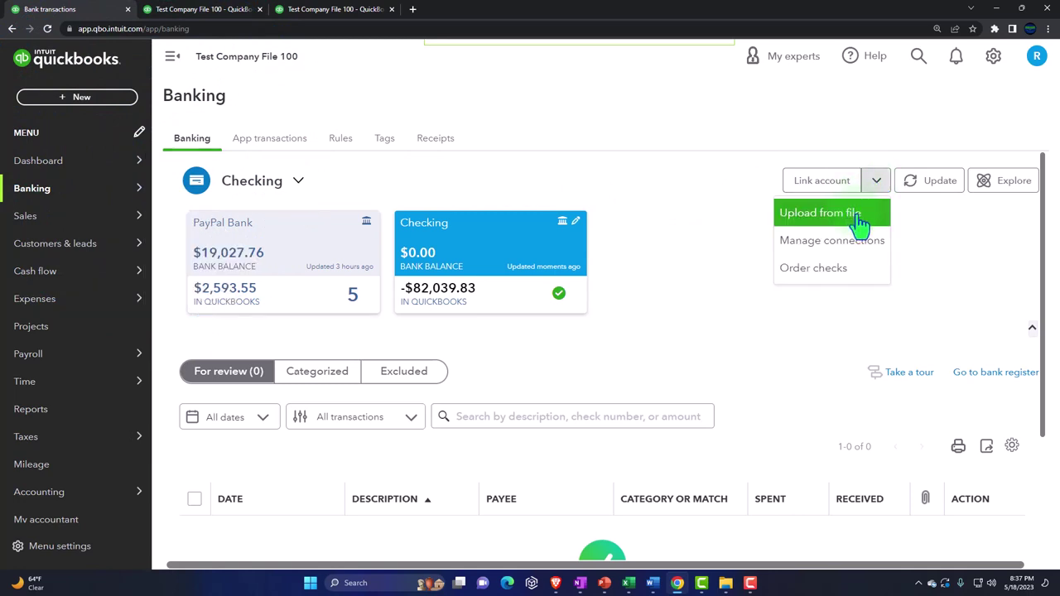
pyautogui.click(857, 215)
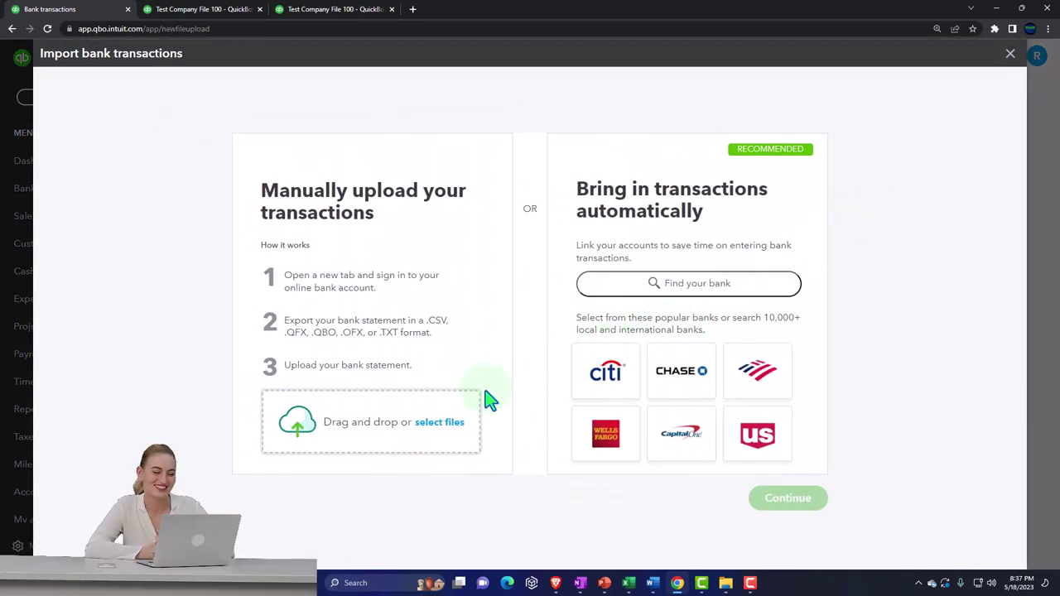
# - Upload Bank Feeds for Home Office 3.csv and assign it to the Checking account
pyautogui.click(447, 448)
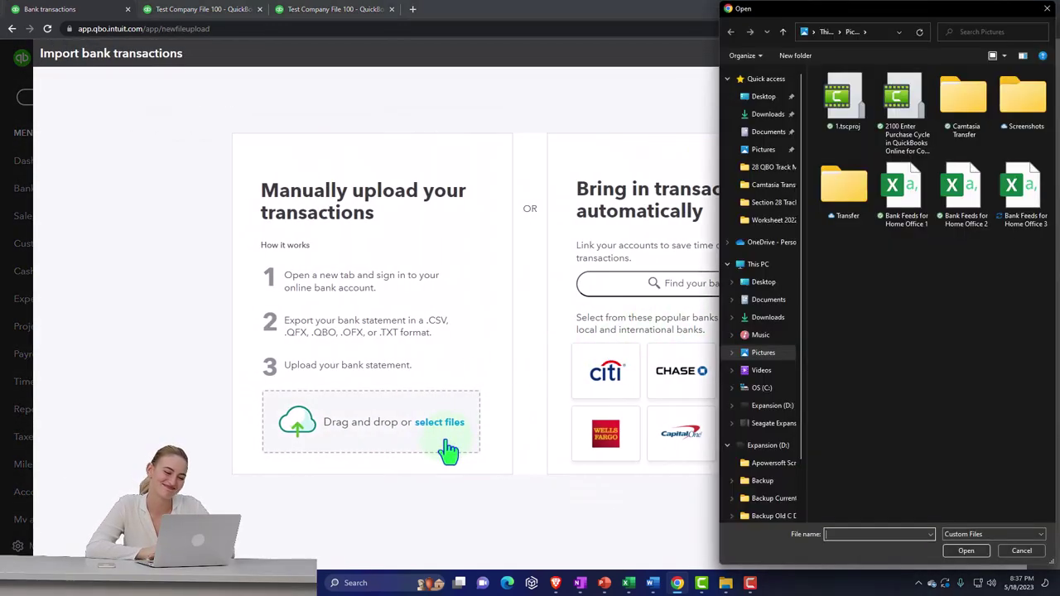
pyautogui.doubleClick(1027, 203)
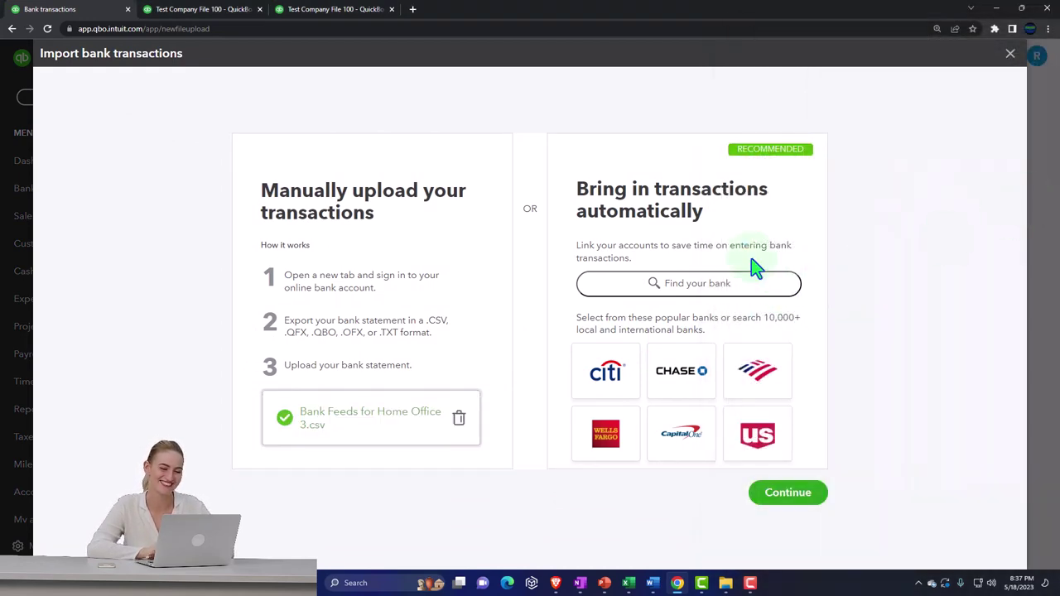
pyautogui.click(791, 493)
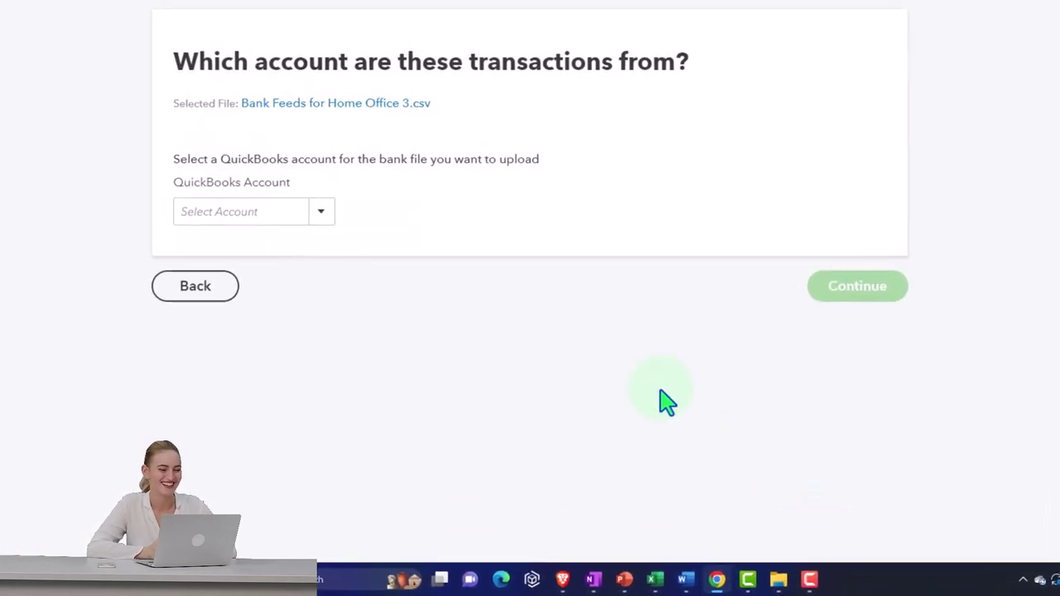
pyautogui.click(318, 212)
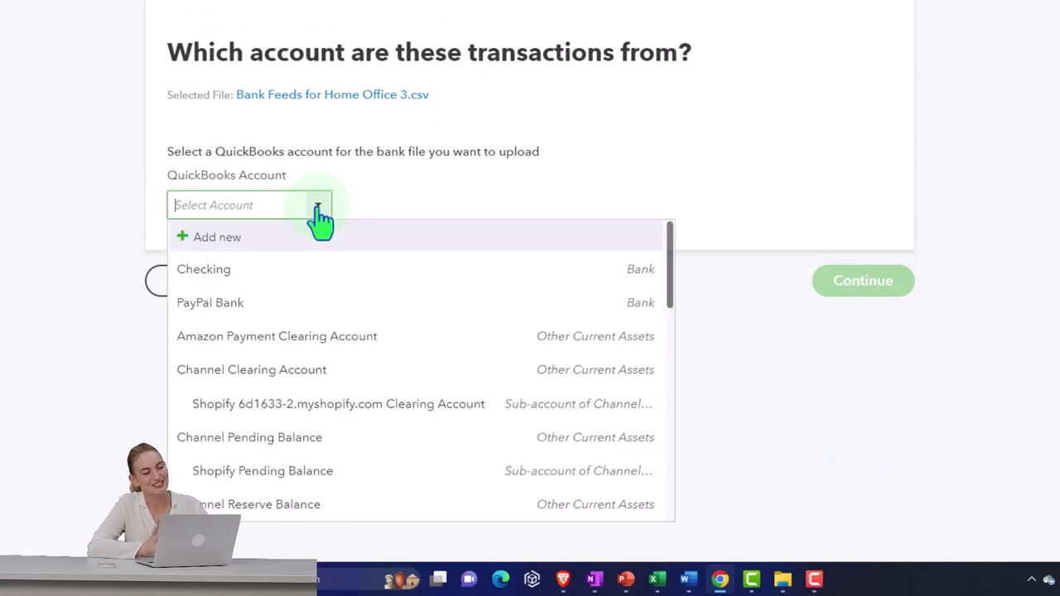
pyautogui.click(212, 273)
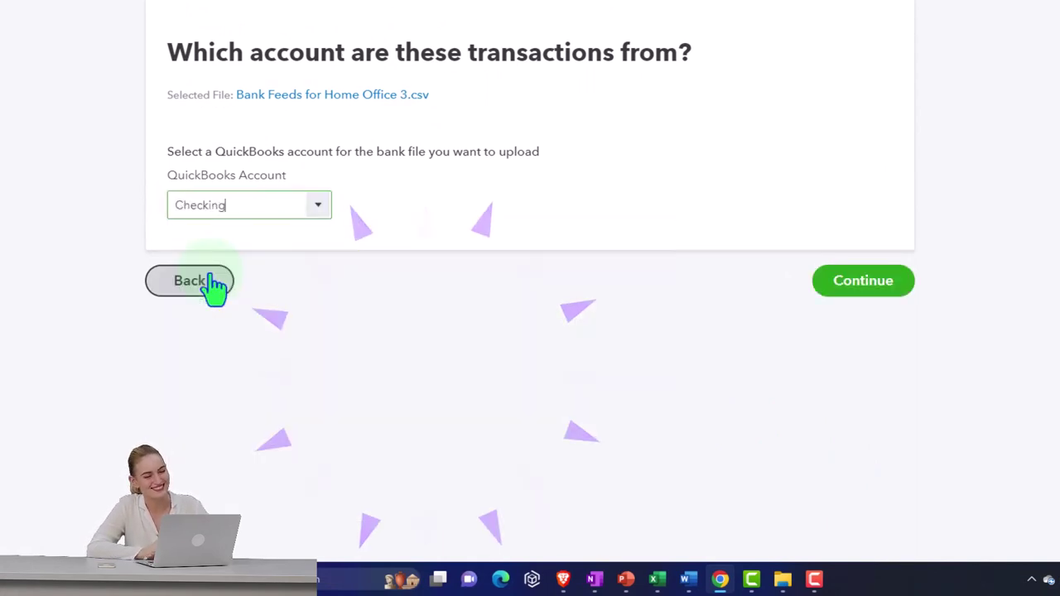
pyautogui.click(853, 285)
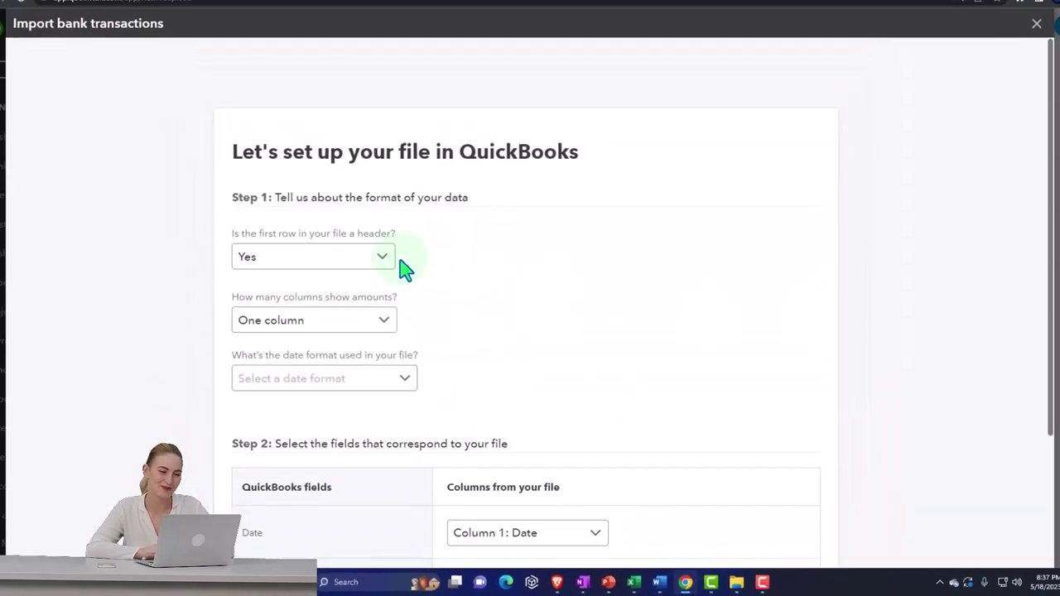
# - Map the file: first row as header, amounts in one column, date format MM/dd/yyyy
pyautogui.click(355, 53)
pyautogui.click(389, 305)
pyautogui.click(391, 338)
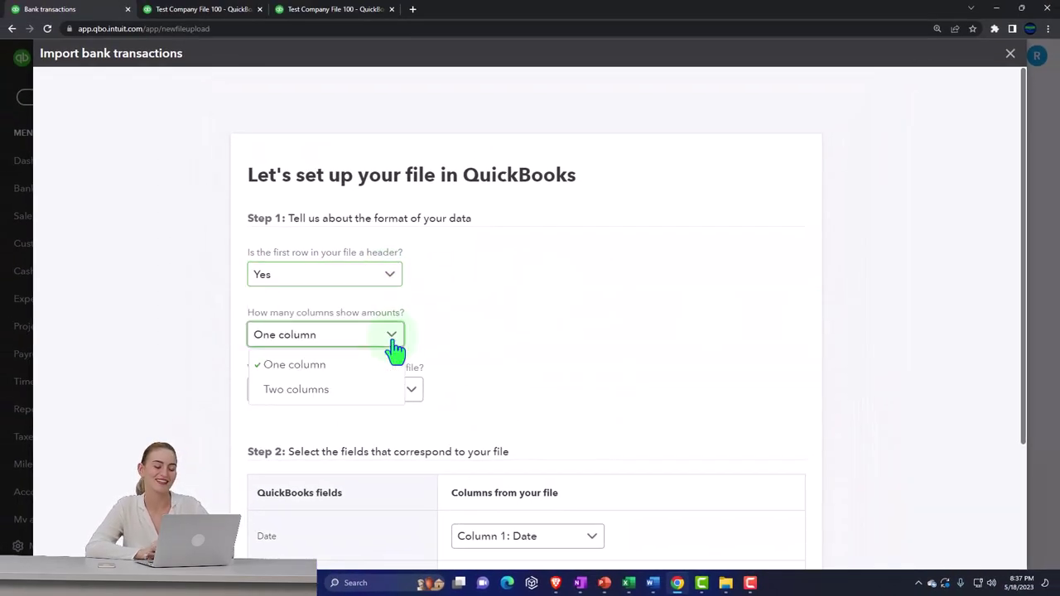
pyautogui.click(396, 364)
pyautogui.click(398, 383)
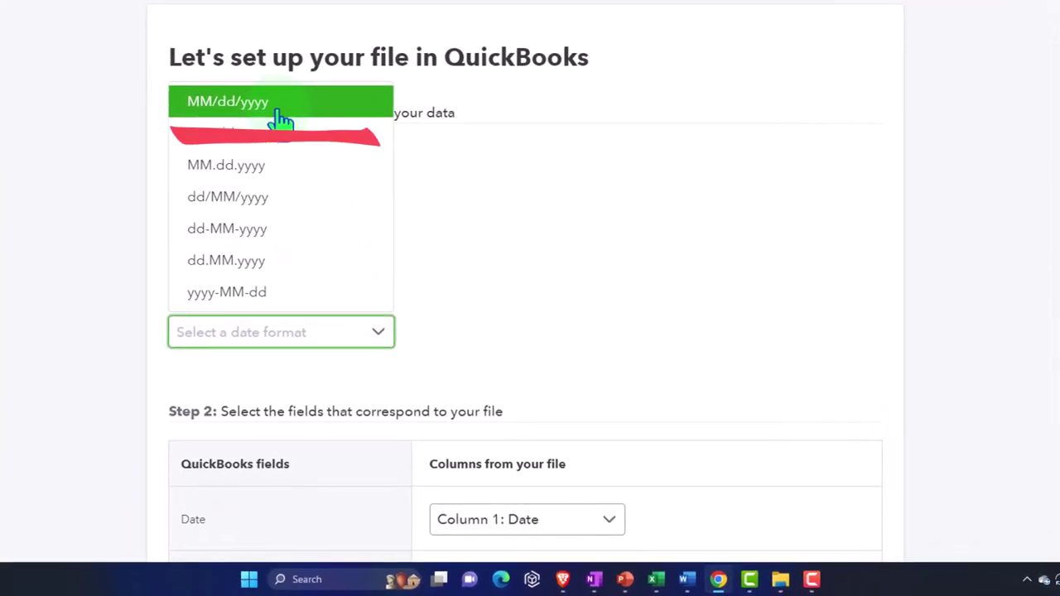
pyautogui.click(269, 114)
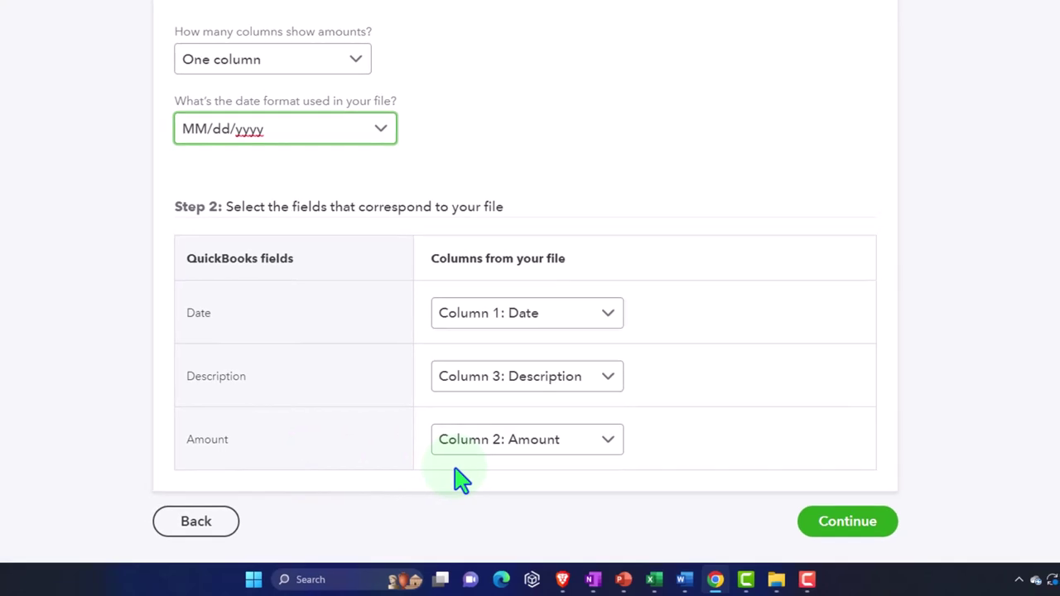
pyautogui.click(847, 521)
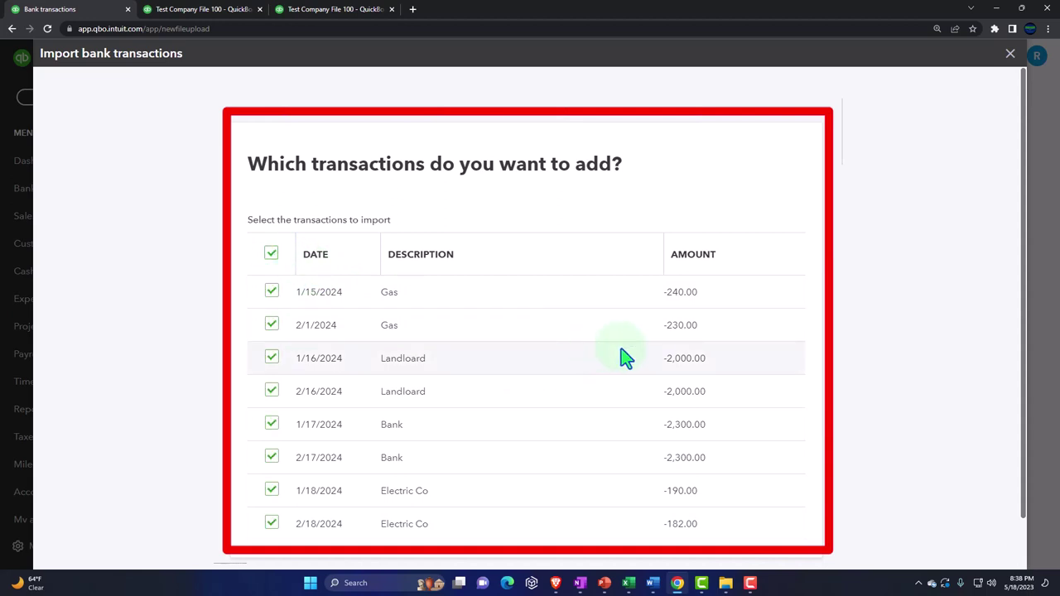
# - Import the 8 selected transactions and finish the import
pyautogui.scroll(-1, 654, 492)
pyautogui.scroll(-1, 654, 492)
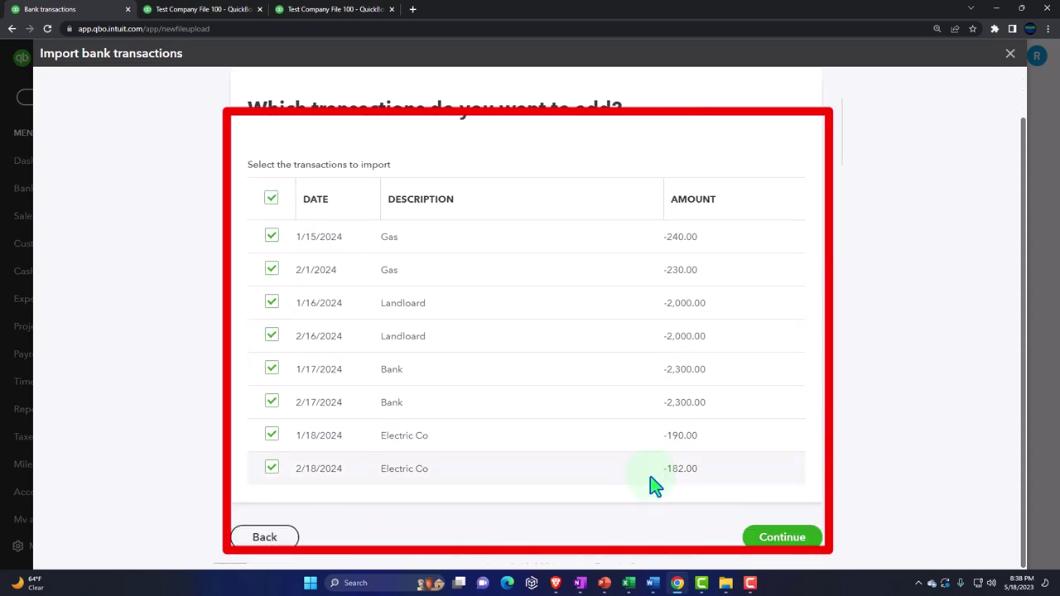
pyautogui.click(763, 542)
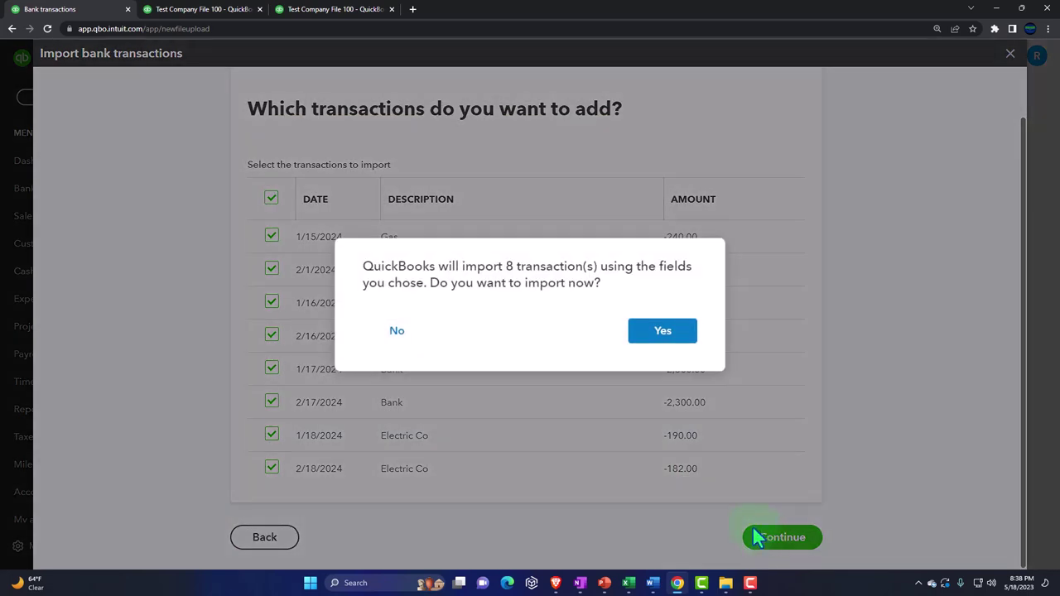
pyautogui.click(667, 346)
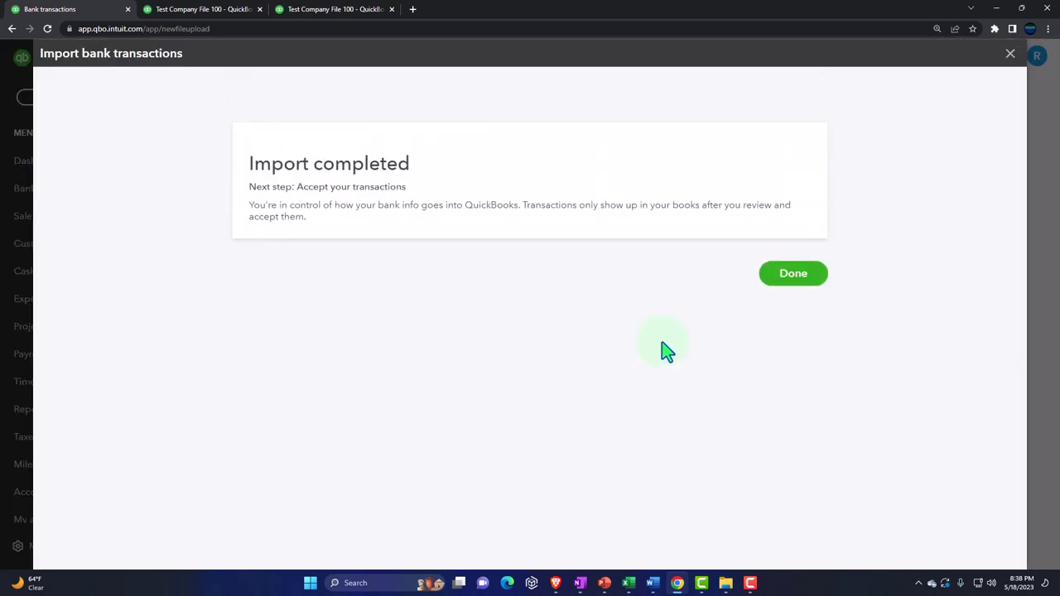
pyautogui.click(816, 282)
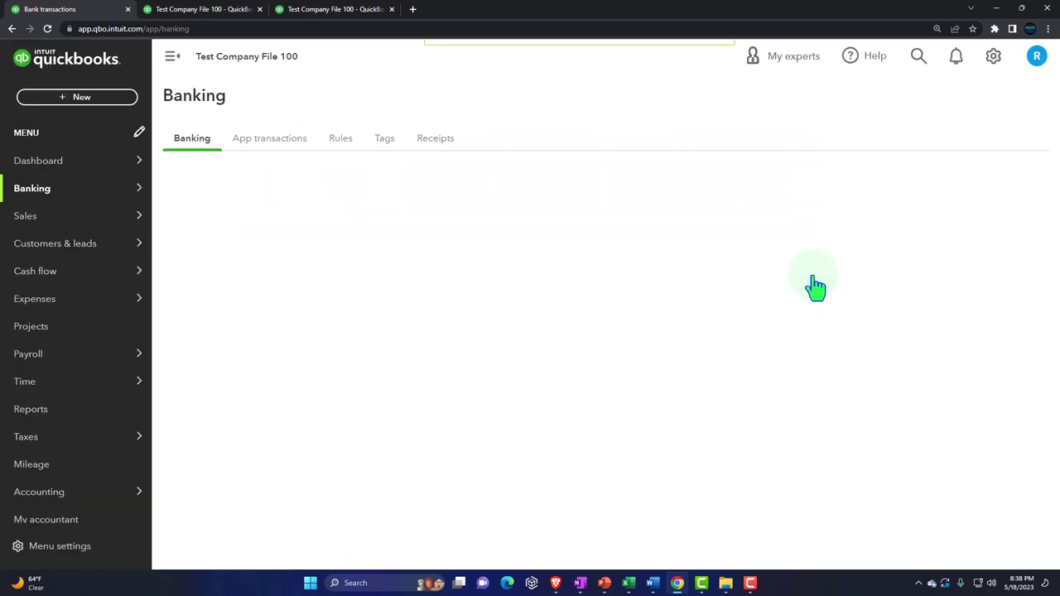
# - Sort the bank transactions by description and expand the January 16 Landloard payment
pyautogui.click(173, 59)
pyautogui.scroll(-3, 201, 160)
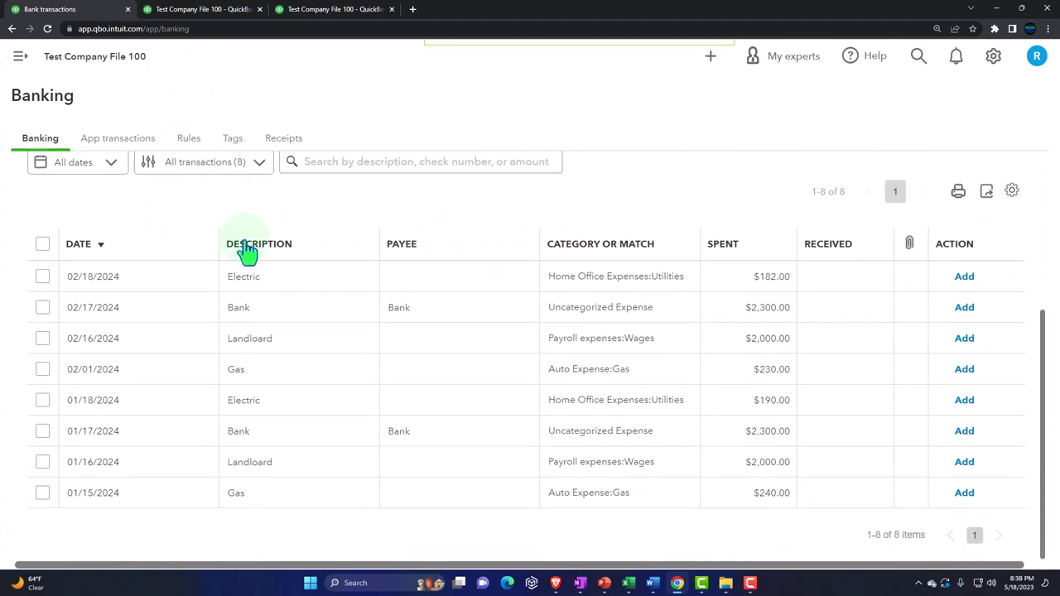
pyautogui.click(258, 245)
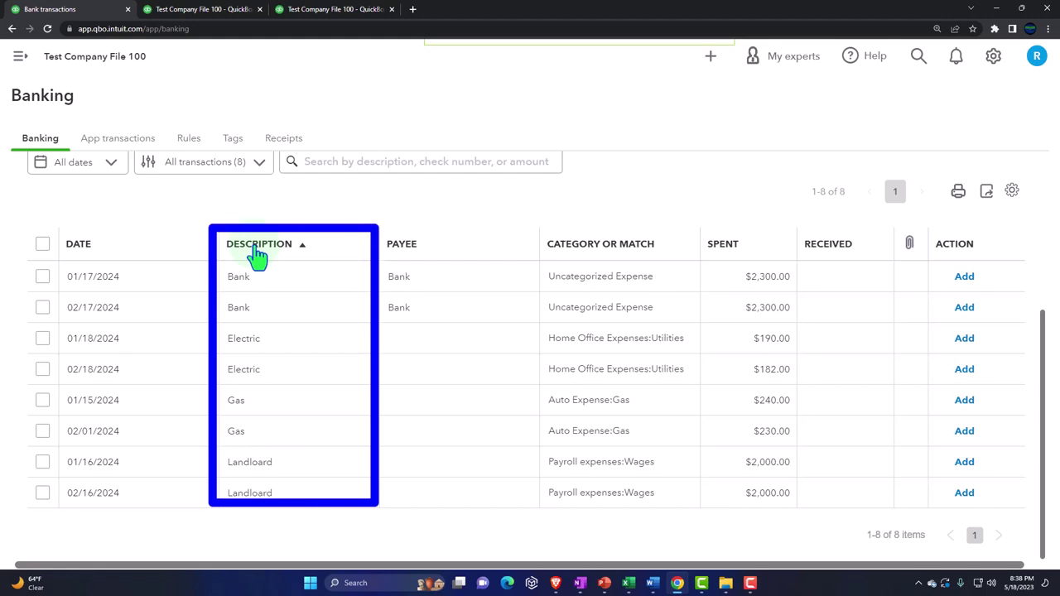
pyautogui.click(269, 471)
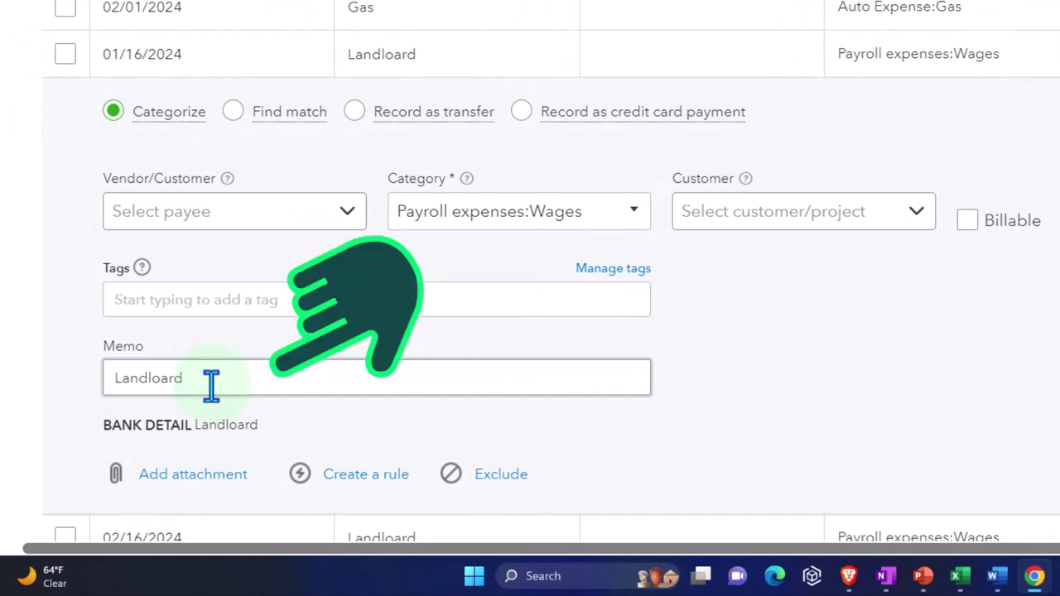
# - Set the payment's payee to the existing Landlord vendor
pyautogui.moveTo(212, 383); pyautogui.dragTo(90, 372)
pyautogui.hotkey('ctrl', 'c')
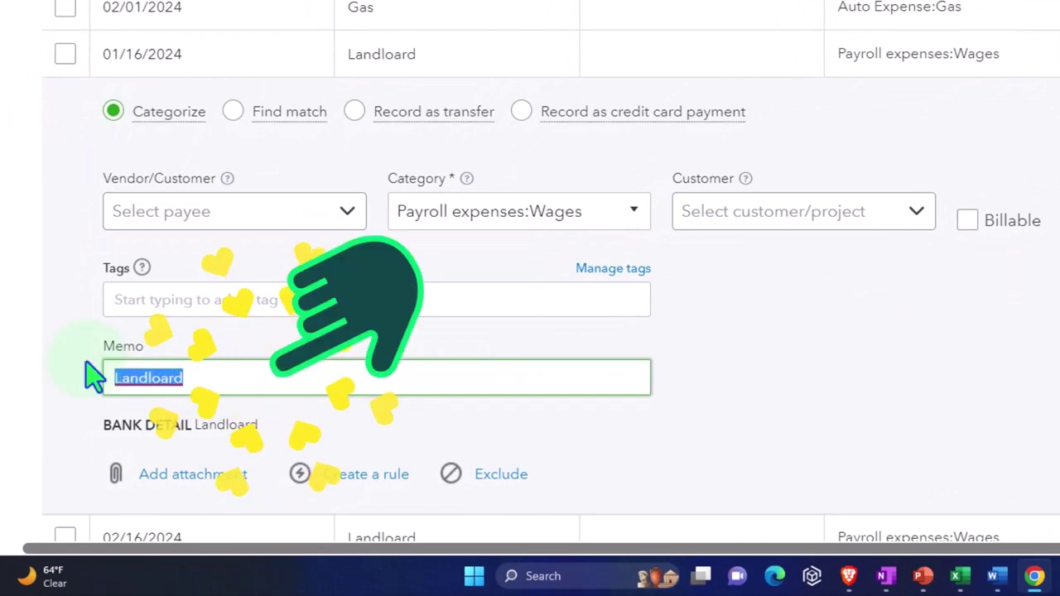
pyautogui.click(164, 217)
pyautogui.hotkey('ctrl', 'v')
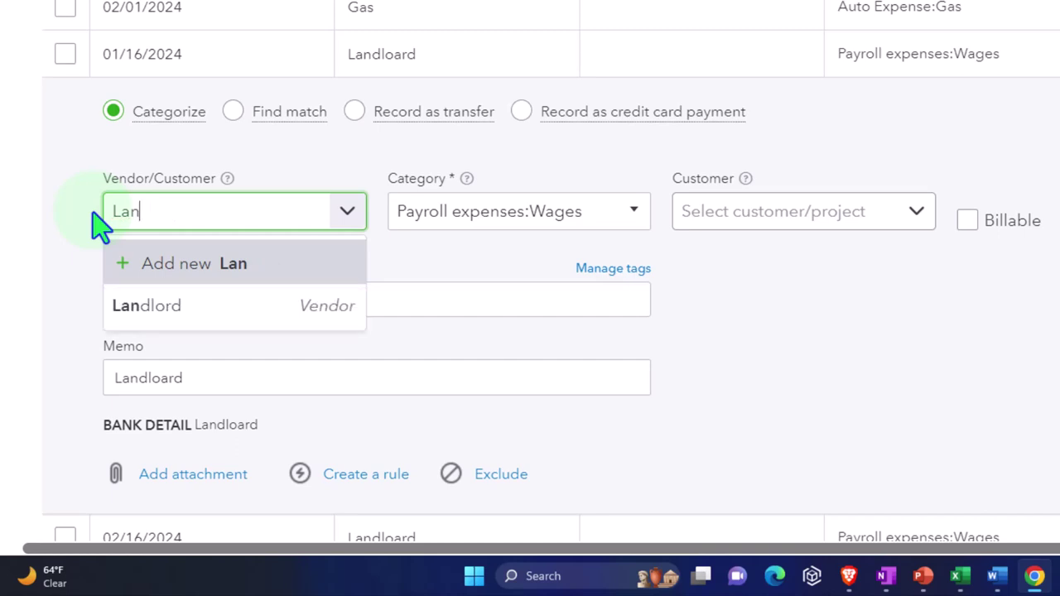
pyautogui.press('Down')
pyautogui.press('Tab')
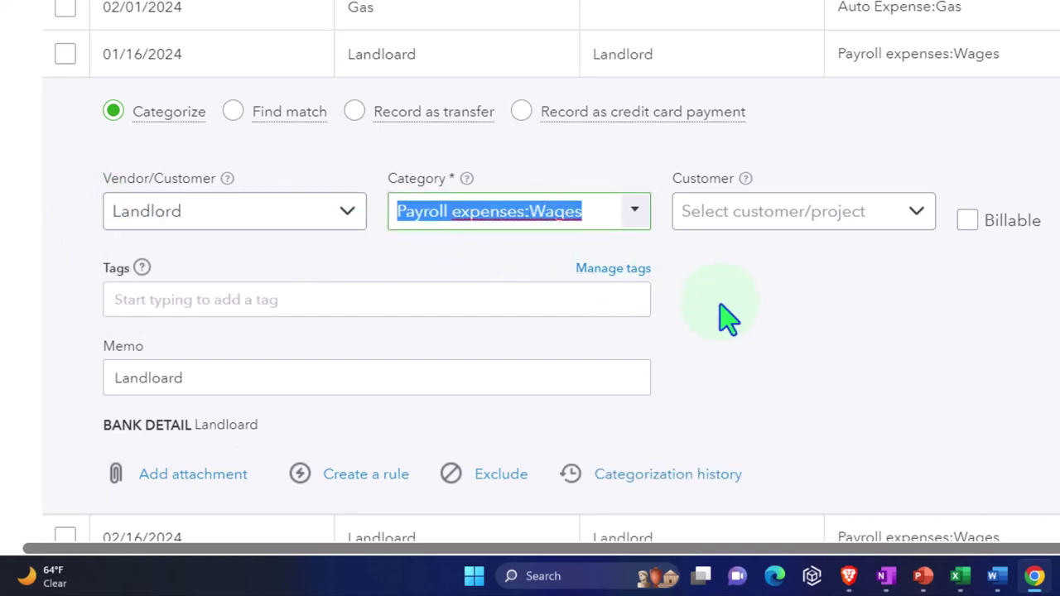
# - Categorize the payment as Home Office Expenses:Rent
pyautogui.scroll(-1, 726, 317)
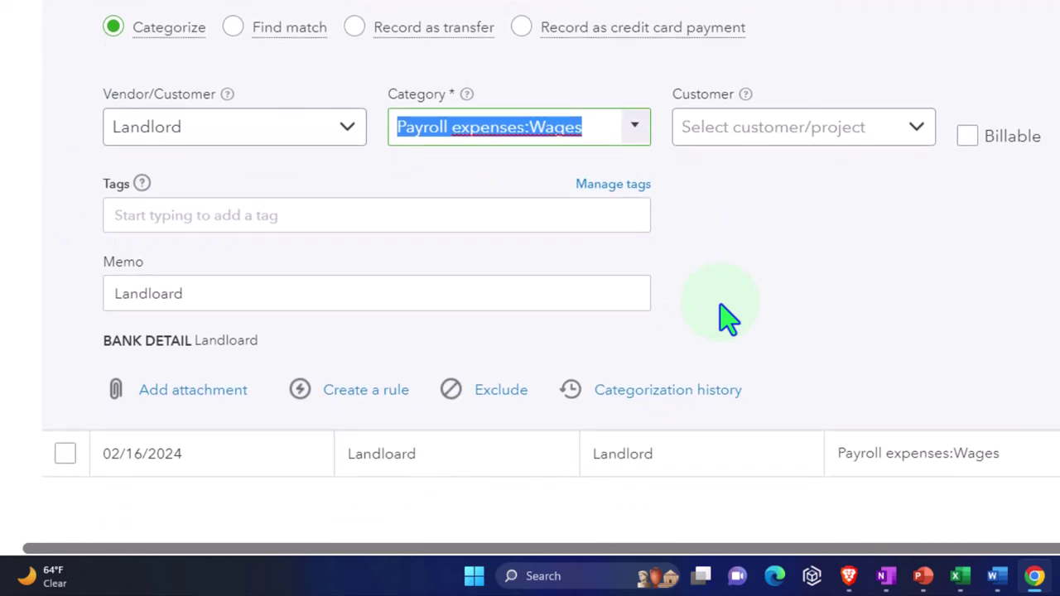
pyautogui.write('Re')
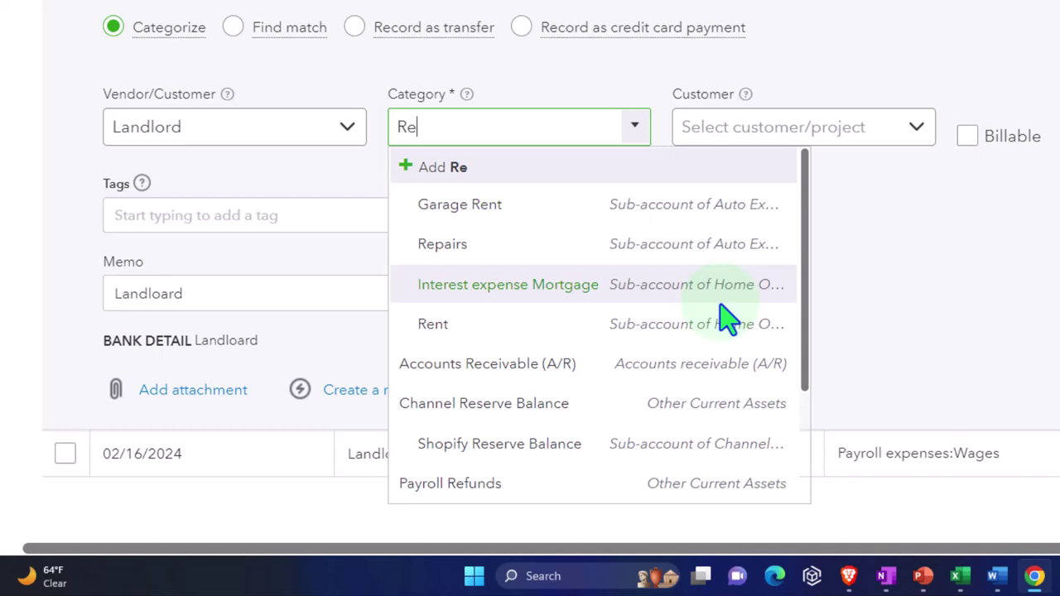
pyautogui.press('Down')
pyautogui.click(565, 324)
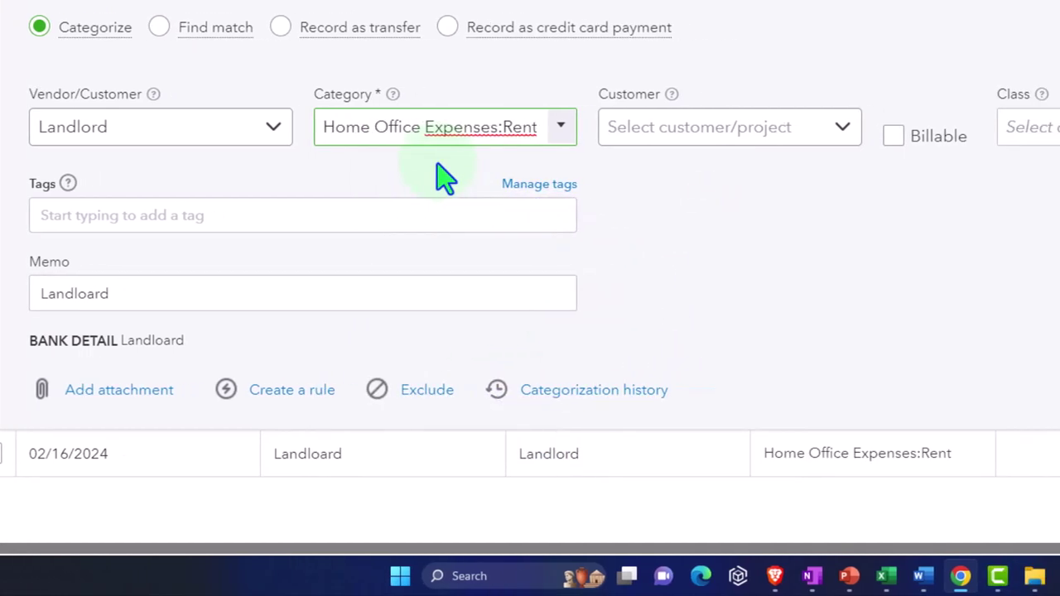
pyautogui.press('Tab')
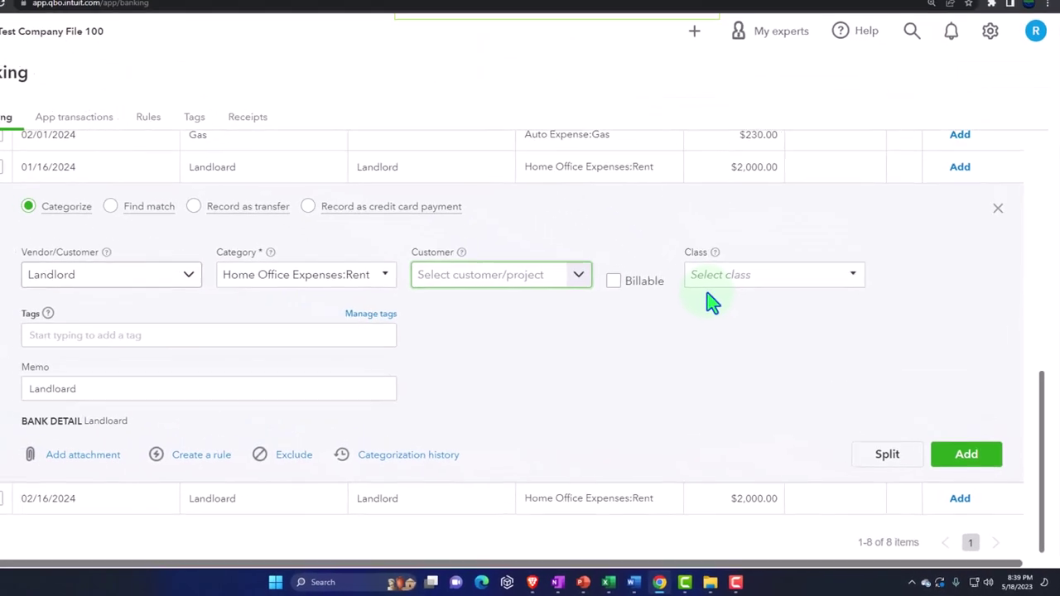
# - Turn on class tracking with classes assigned one to each row in a transaction
pyautogui.click(990, 33)
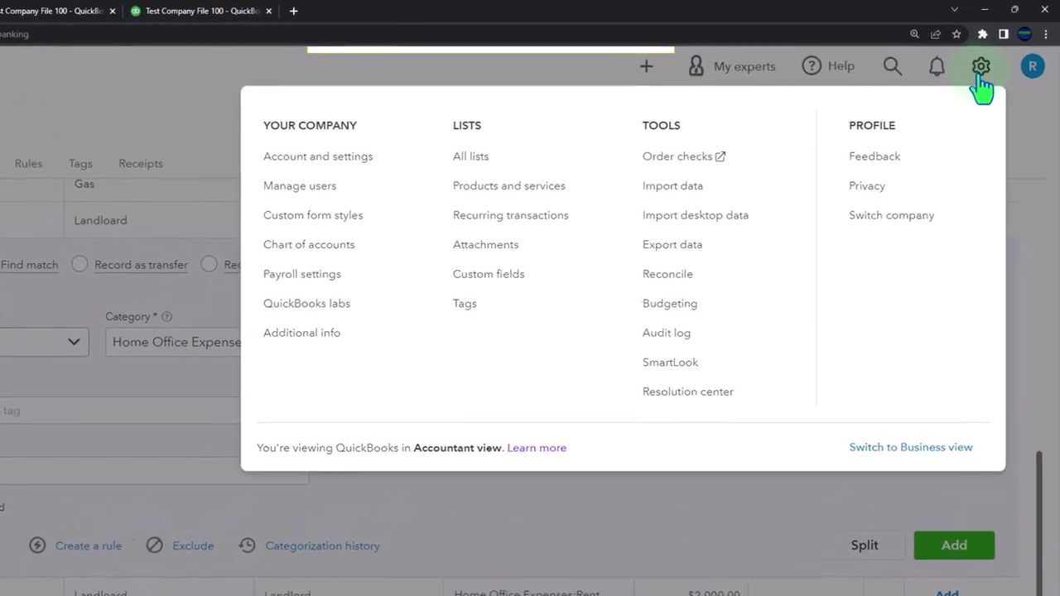
pyautogui.click(262, 176)
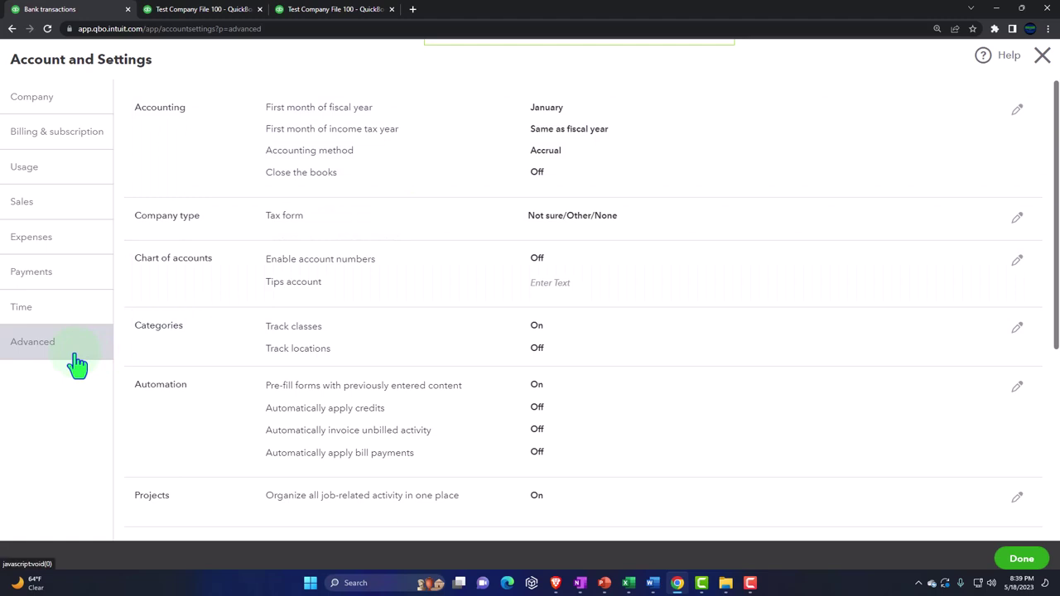
pyautogui.click(189, 358)
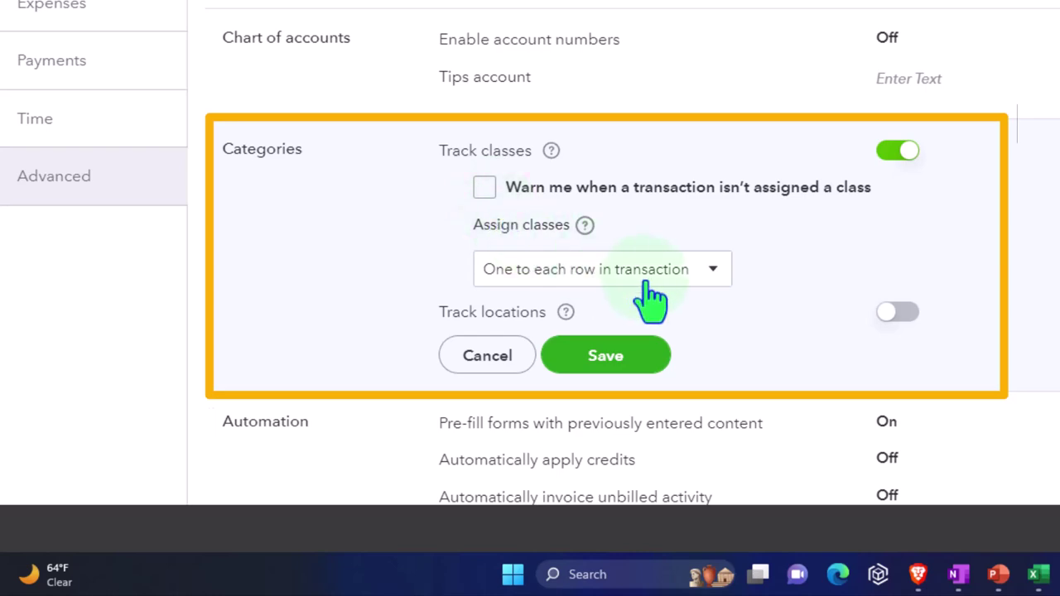
pyautogui.click(605, 356)
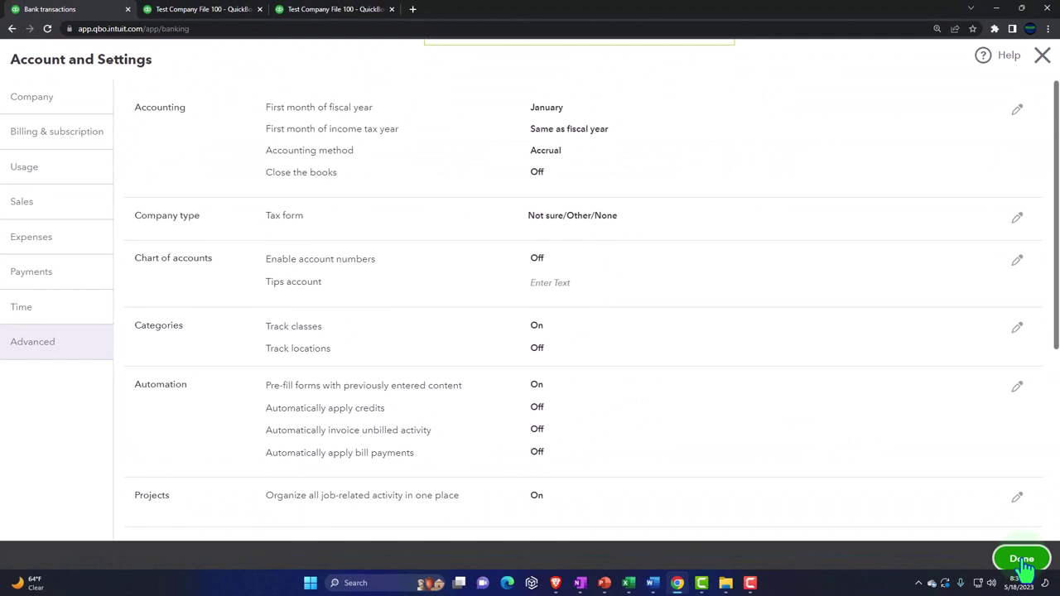
pyautogui.click(1022, 559)
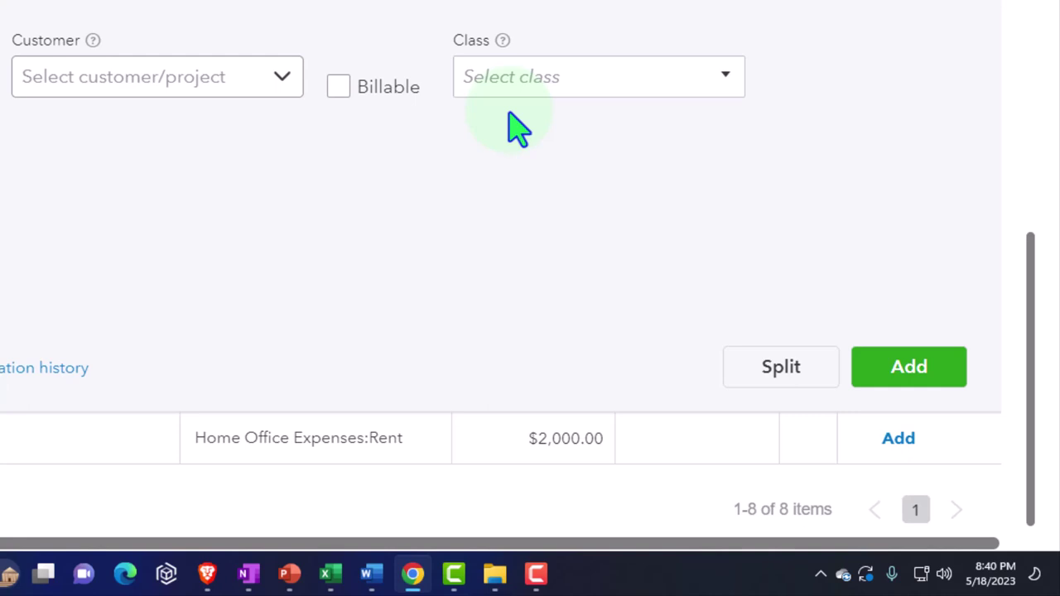
# - Split the $2,000 Landlord payment and give its first line class Tax Adj
pyautogui.click(739, 383)
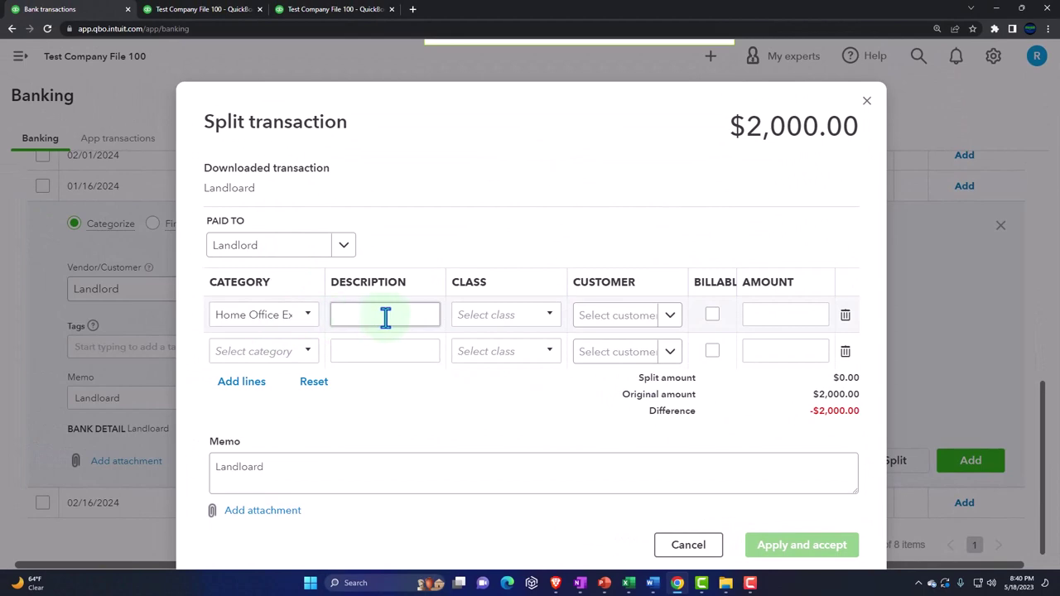
pyautogui.click(549, 315)
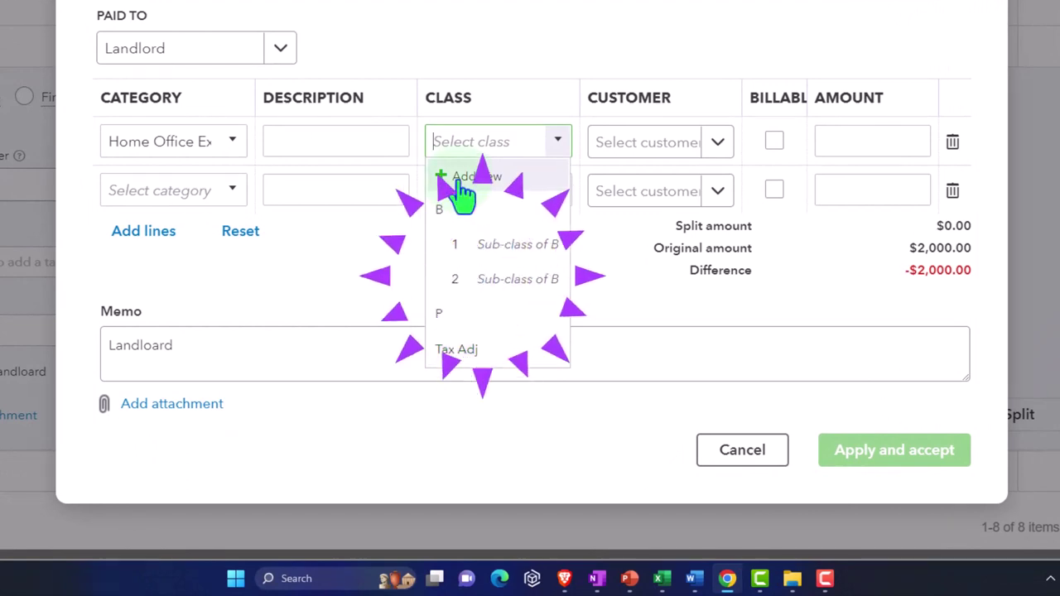
pyautogui.click(447, 349)
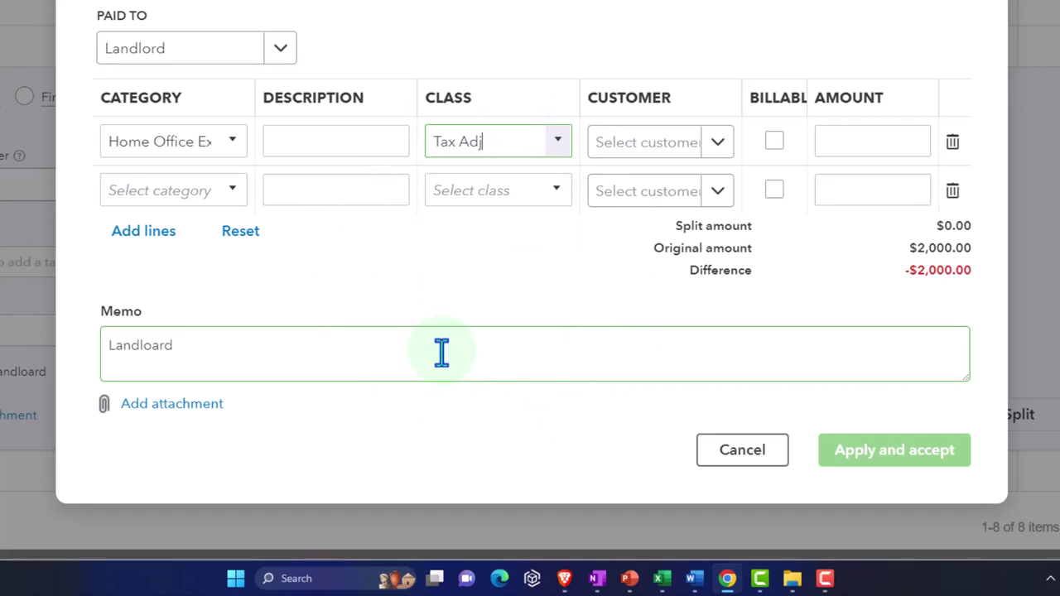
# - Launch Calculator and set it to keep on top
pyautogui.click(290, 578)
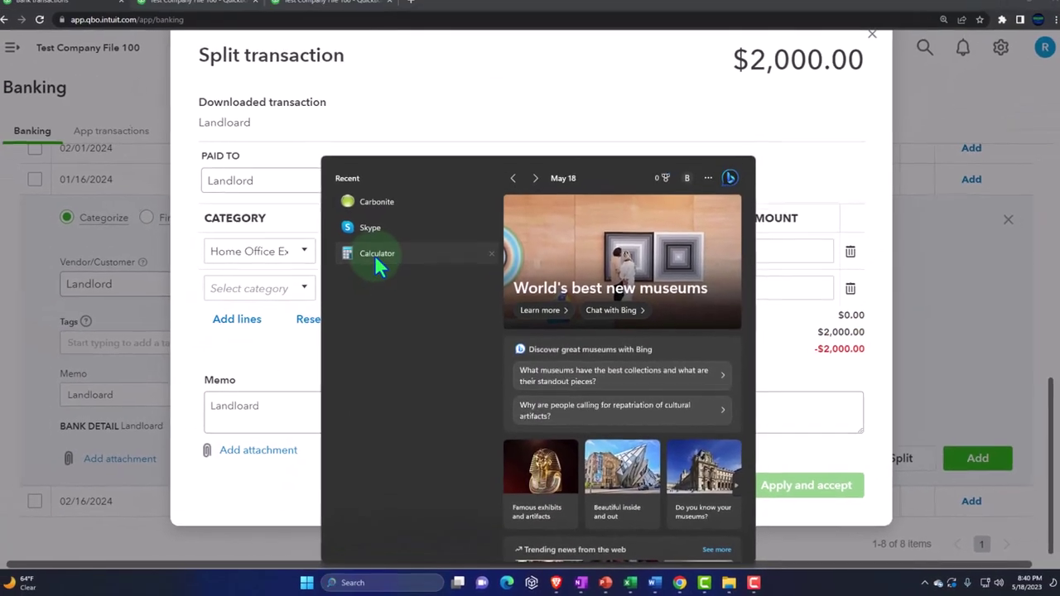
pyautogui.click(363, 224)
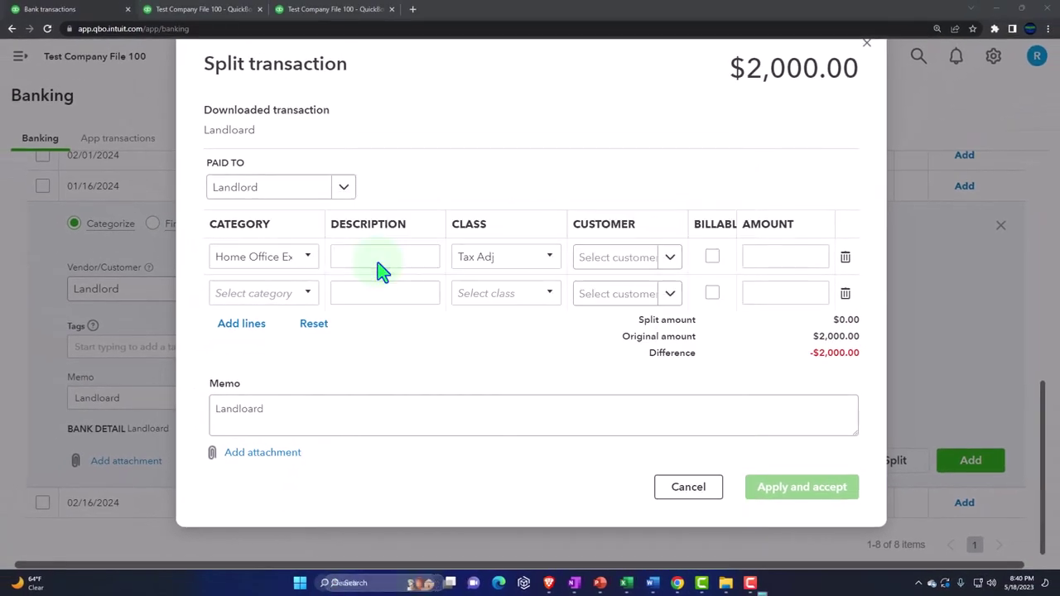
pyautogui.click(605, 129)
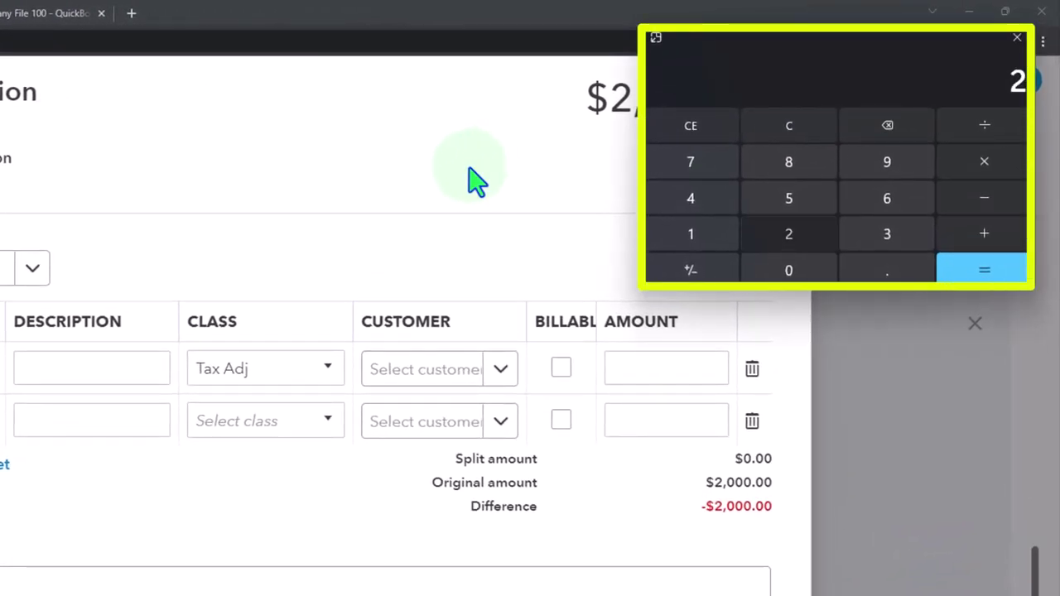
# - Work out the 30% rent share (2000 × 0.3 = 600) and focus the first split amount
pyautogui.write('00')
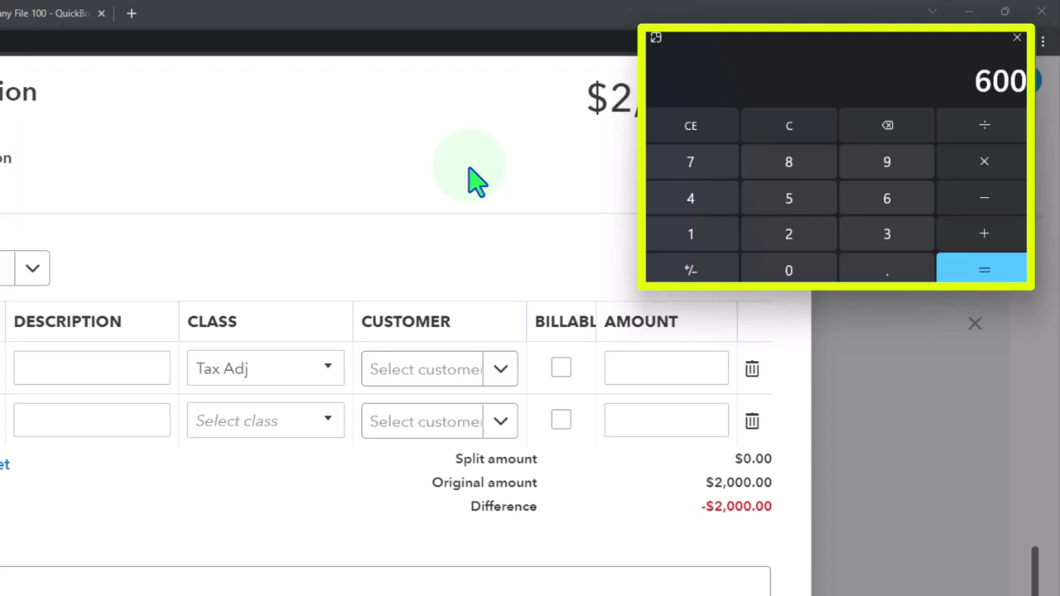
pyautogui.click(621, 371)
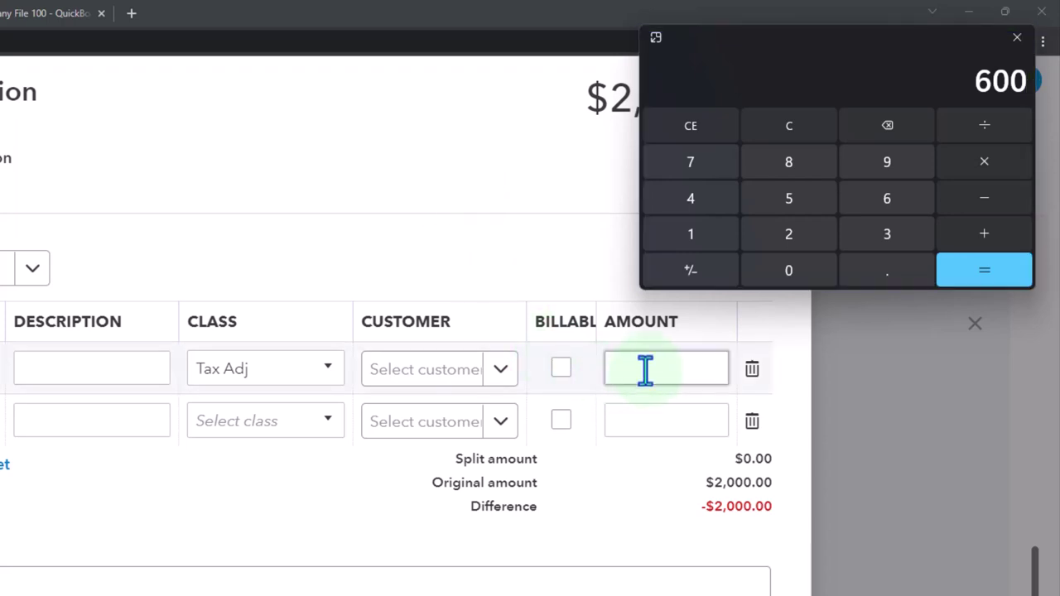
pyautogui.click(645, 370)
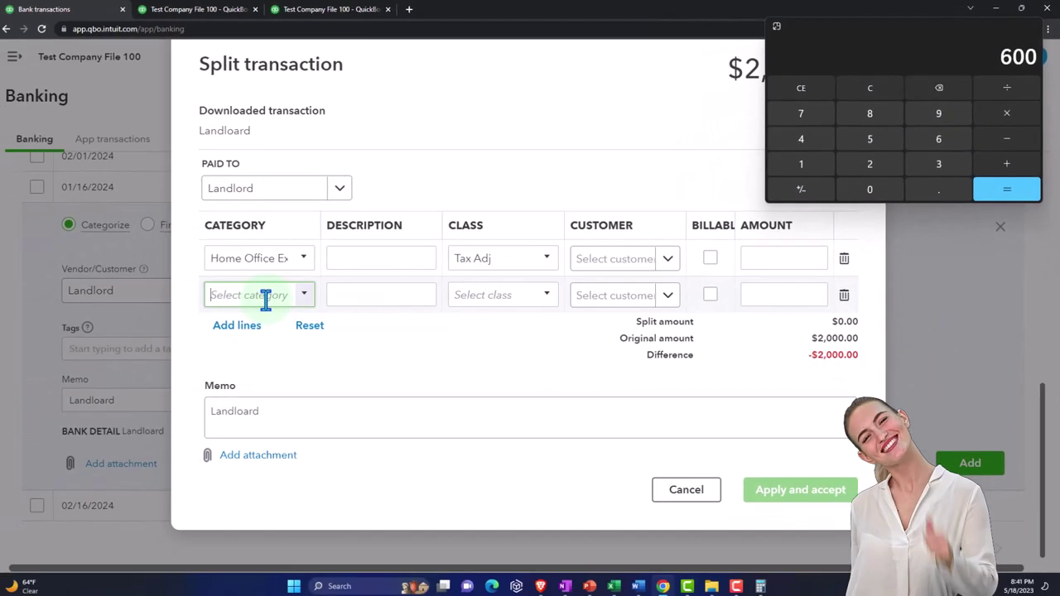
# - Give the second split line Home Office Expenses, amounts 600 and 1,400, then close without applying
pyautogui.click(53, 377)
pyautogui.write('Home')
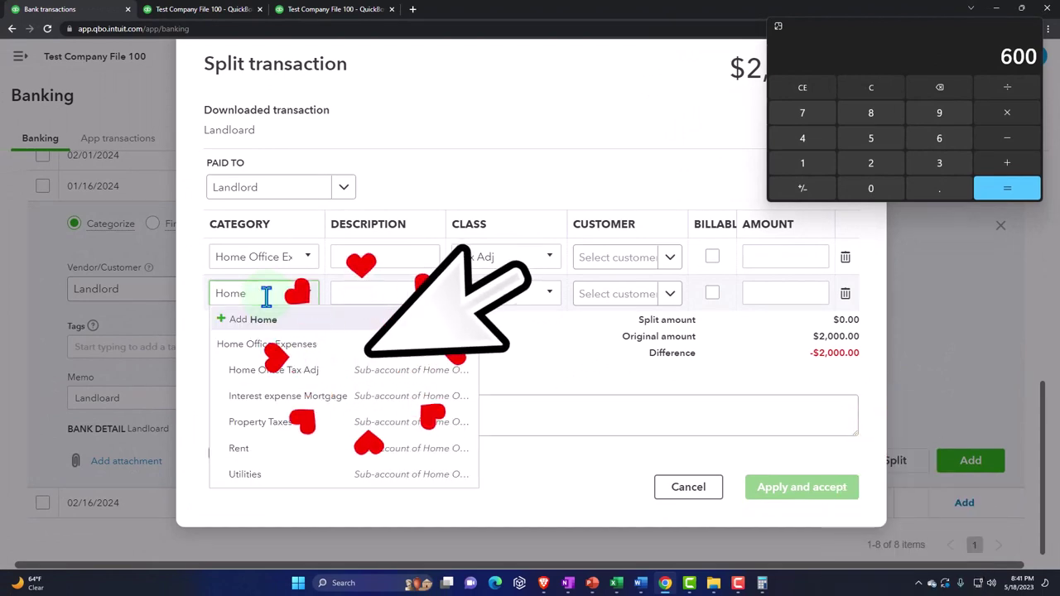
pyautogui.press('Down')
pyautogui.press('Down')
pyautogui.press('Down')
pyautogui.press('Down')
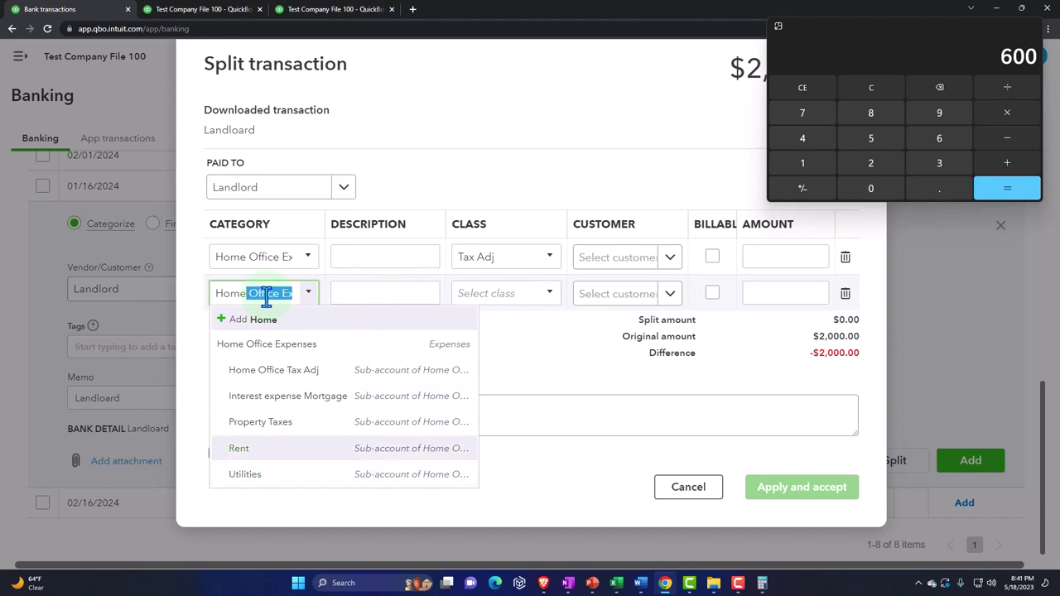
pyautogui.press('Tab')
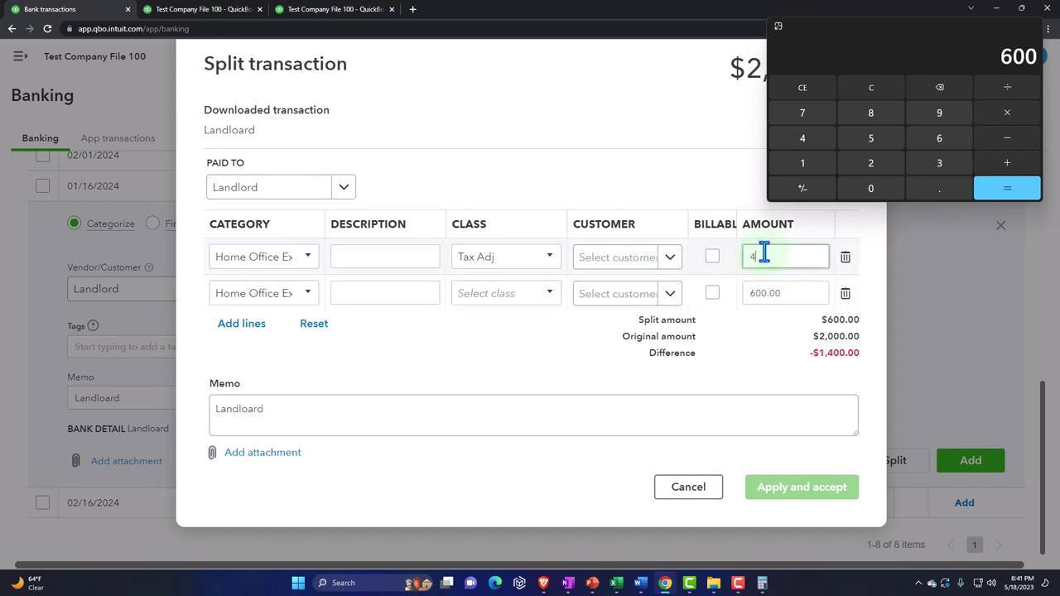
pyautogui.write('00')
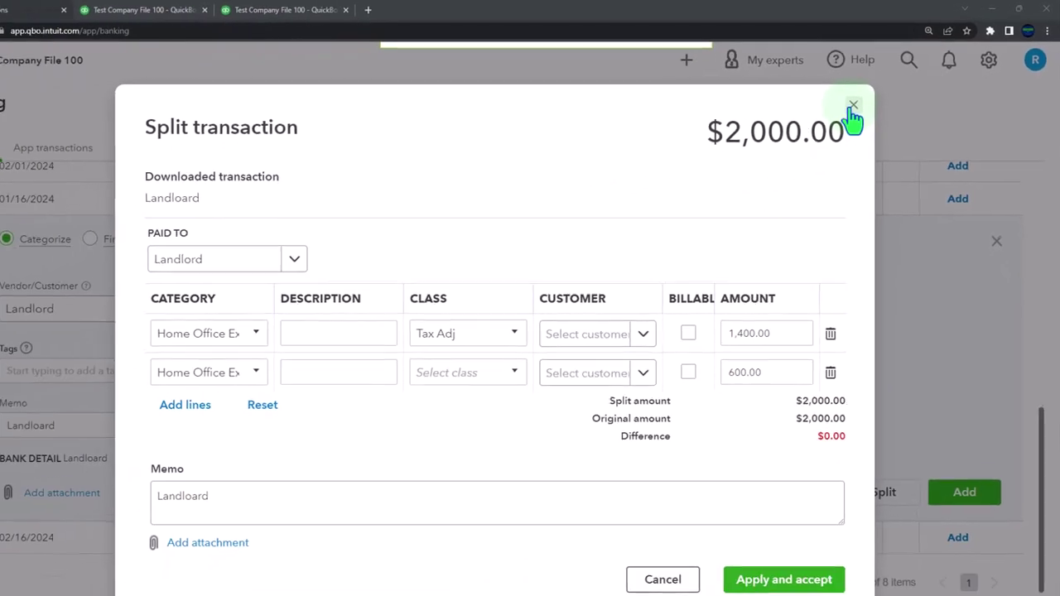
pyautogui.click(853, 106)
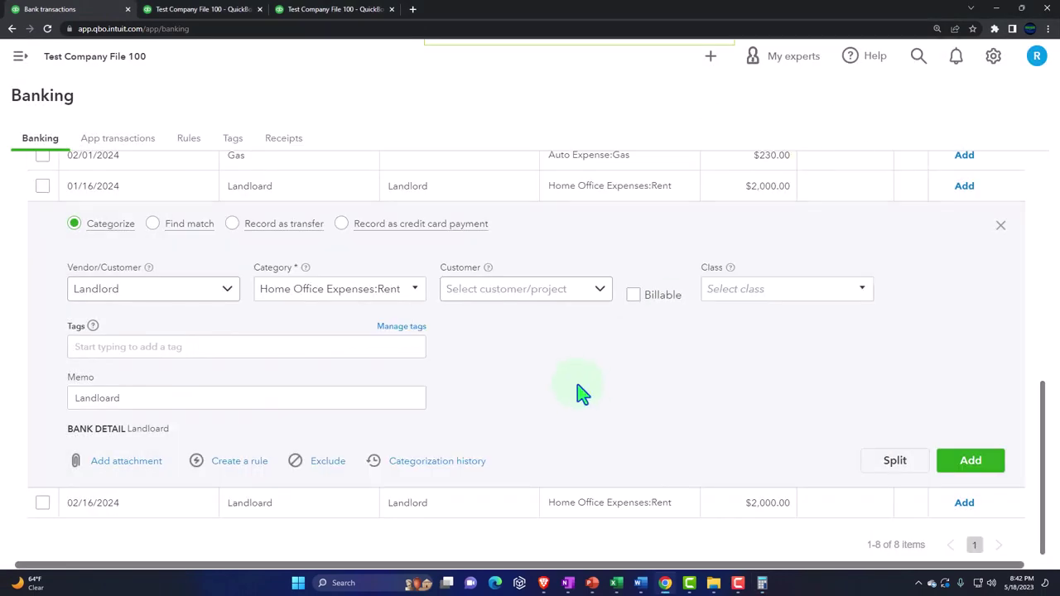
# - Create a bank rule from this transaction named Landlord, correcting the pasted spelling
pyautogui.click(239, 461)
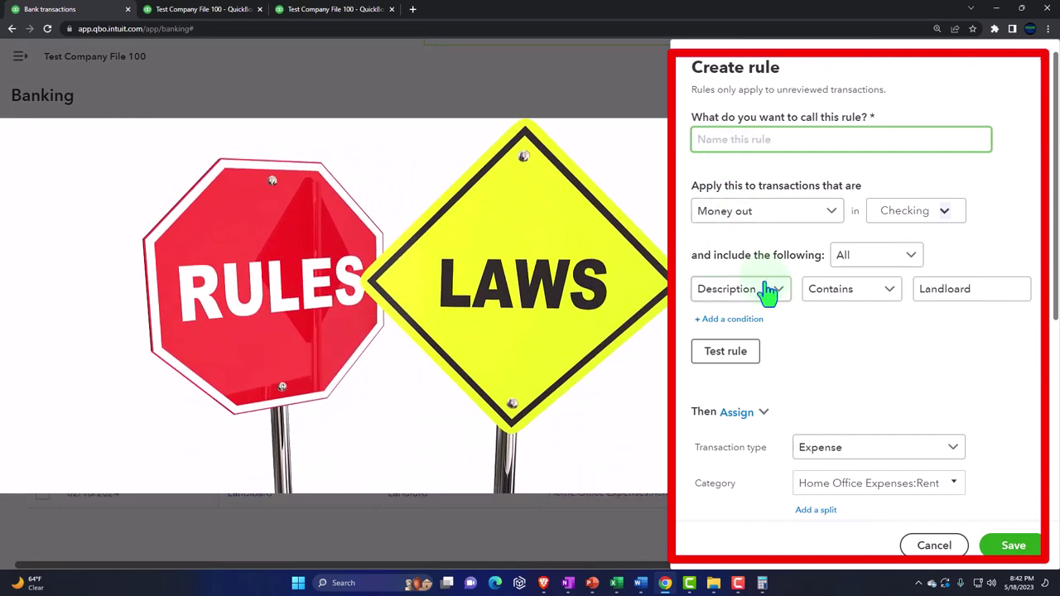
pyautogui.write('Landlord')
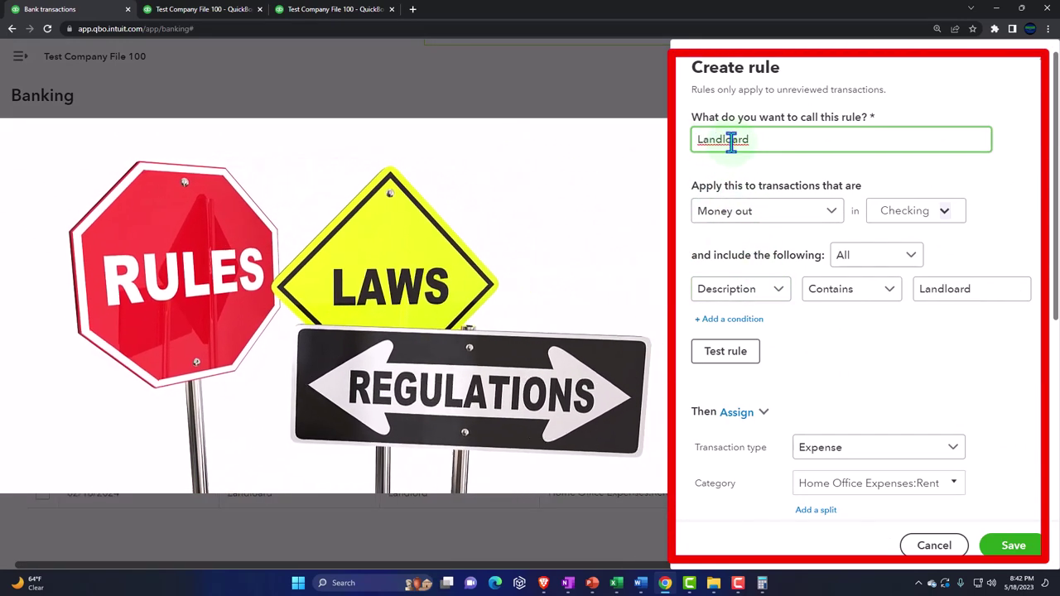
pyautogui.rightClick(734, 141)
pyautogui.click(745, 152)
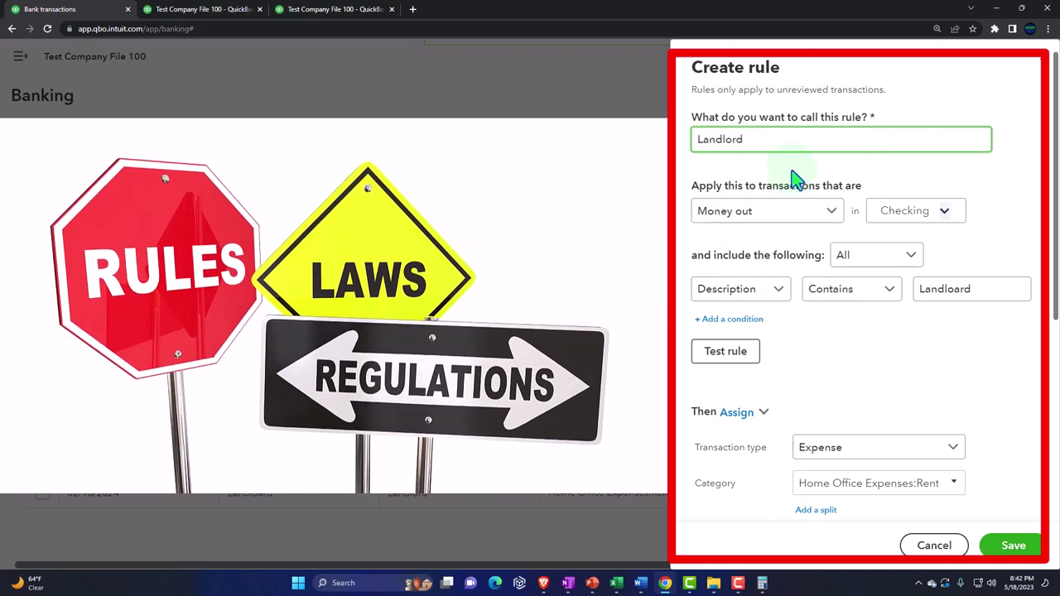
# - Change the rule condition to match bank text containing Landloard
pyautogui.scroll(-1, 870, 217)
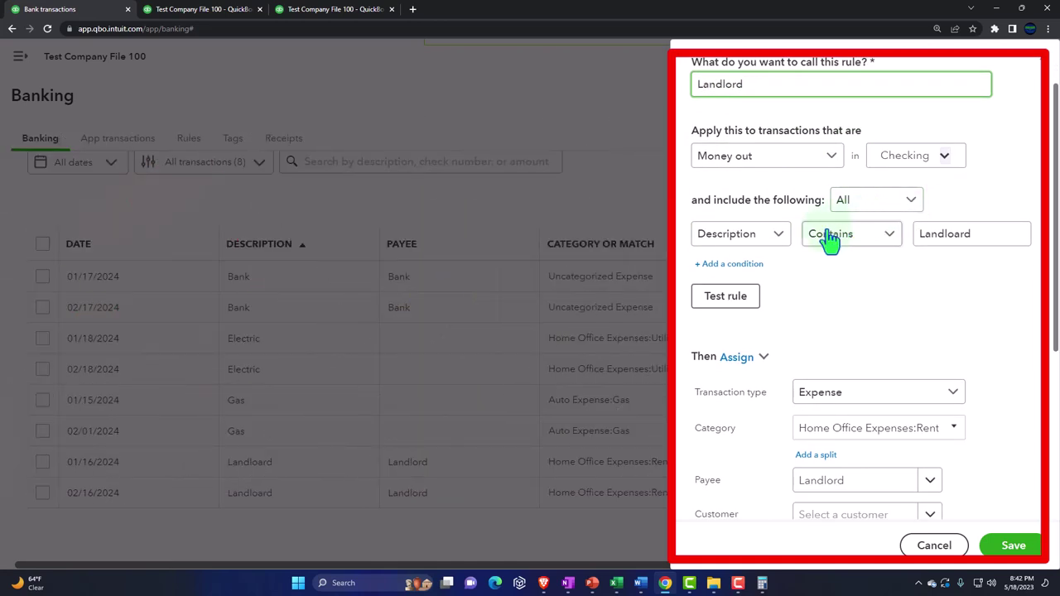
pyautogui.click(780, 235)
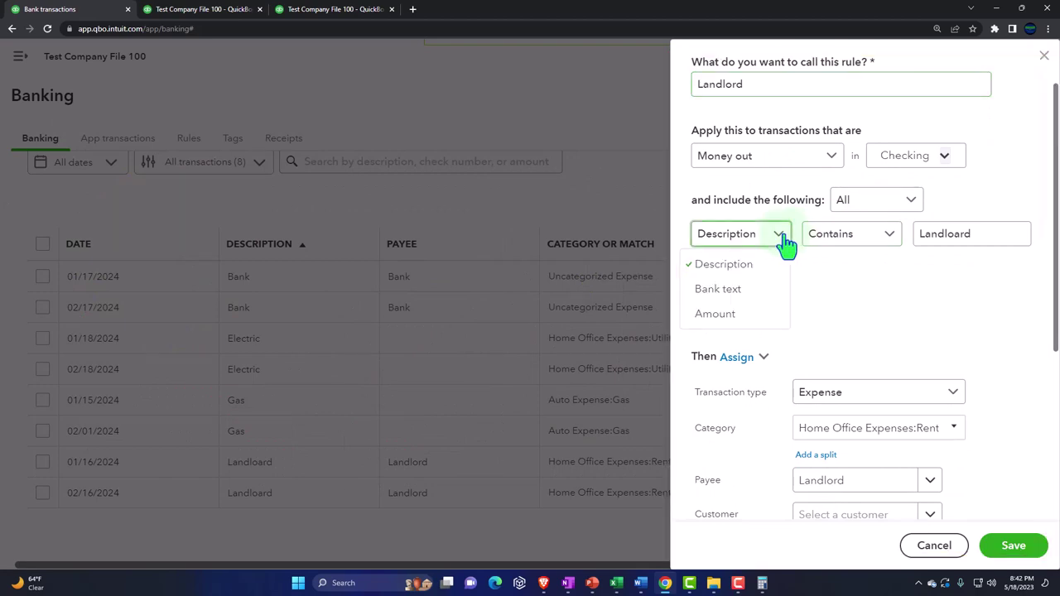
pyautogui.click(741, 292)
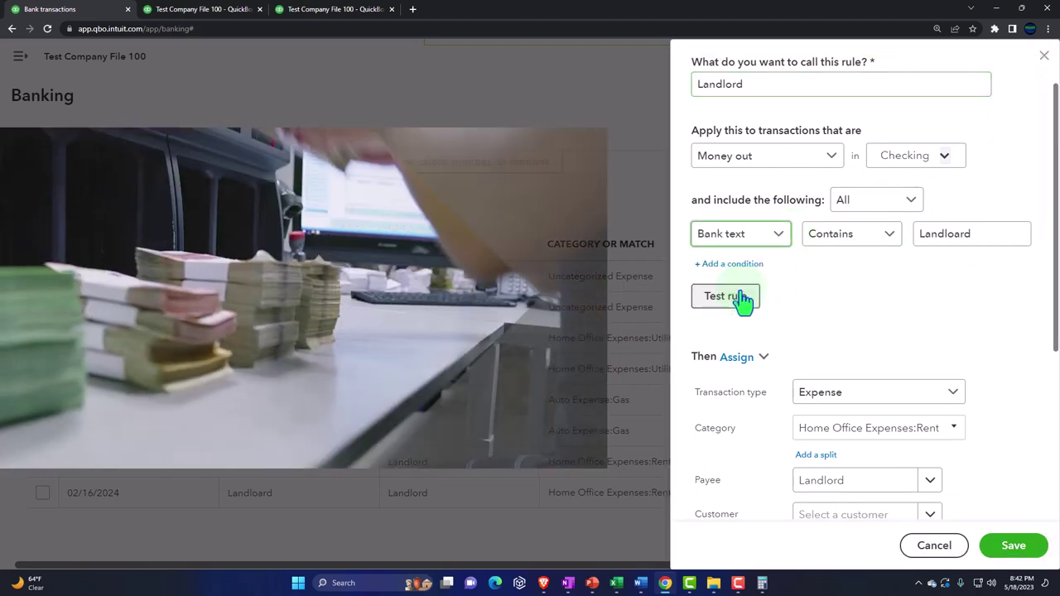
pyautogui.scroll(-5, 850, 472)
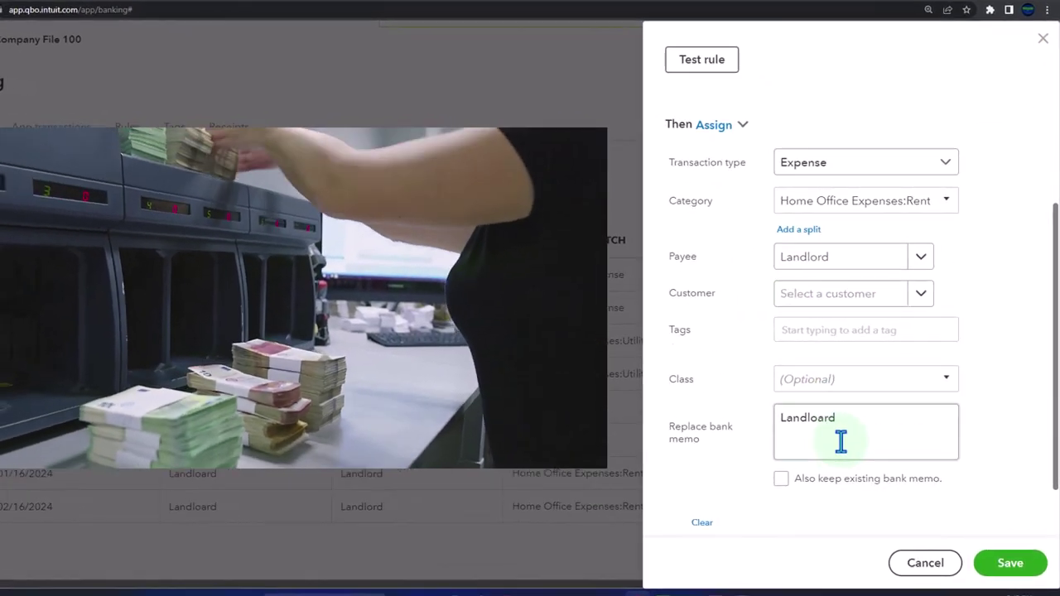
pyautogui.moveTo(838, 437); pyautogui.dragTo(756, 439)
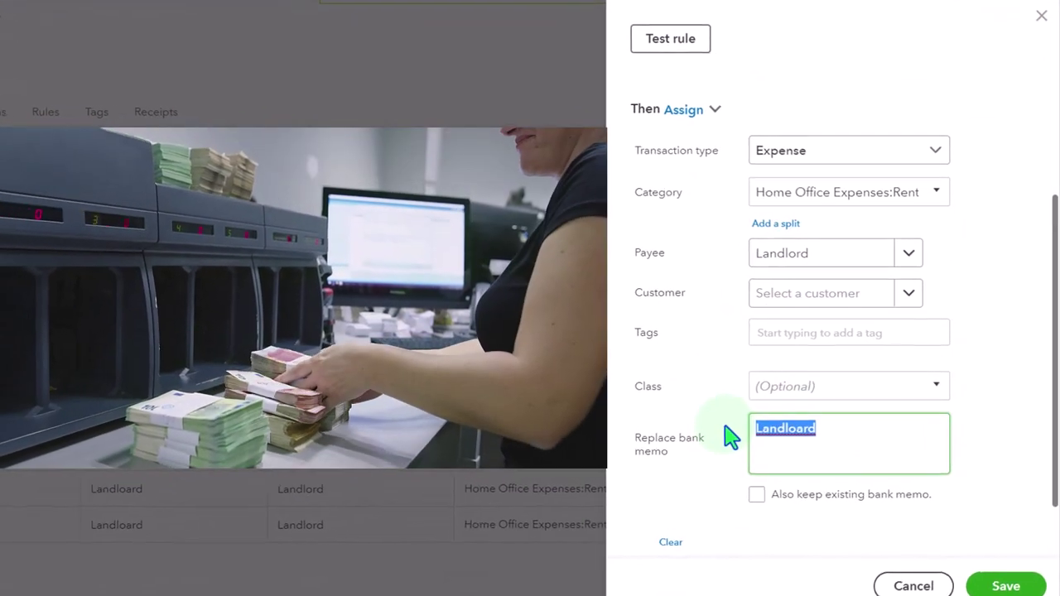
pyautogui.scroll(5, 756, 439)
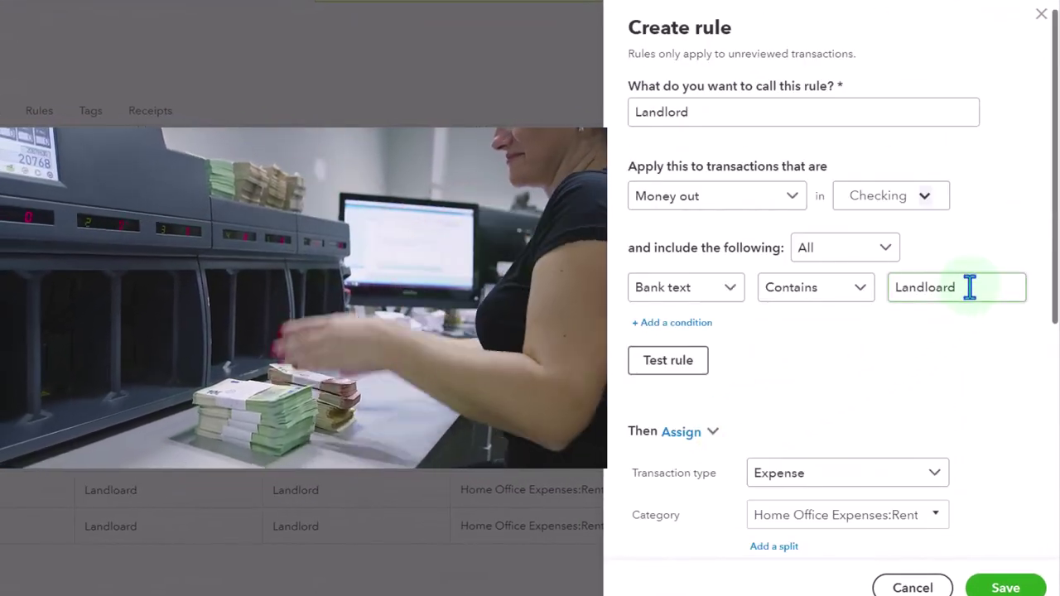
pyautogui.moveTo(969, 289); pyautogui.dragTo(761, 295)
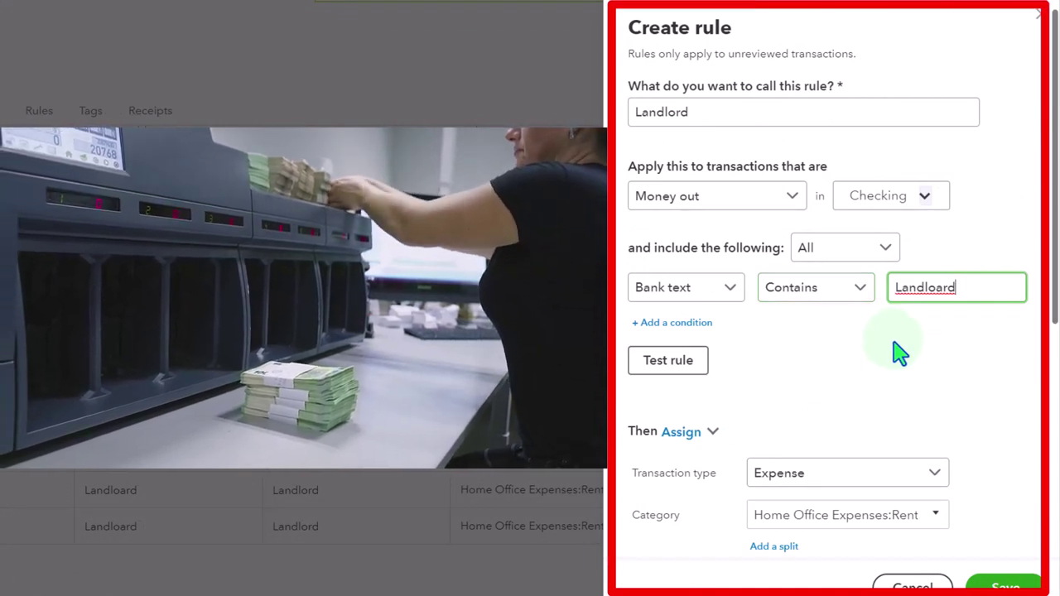
# - Test the rule and confirm it applies to 2 transactions
pyautogui.click(677, 374)
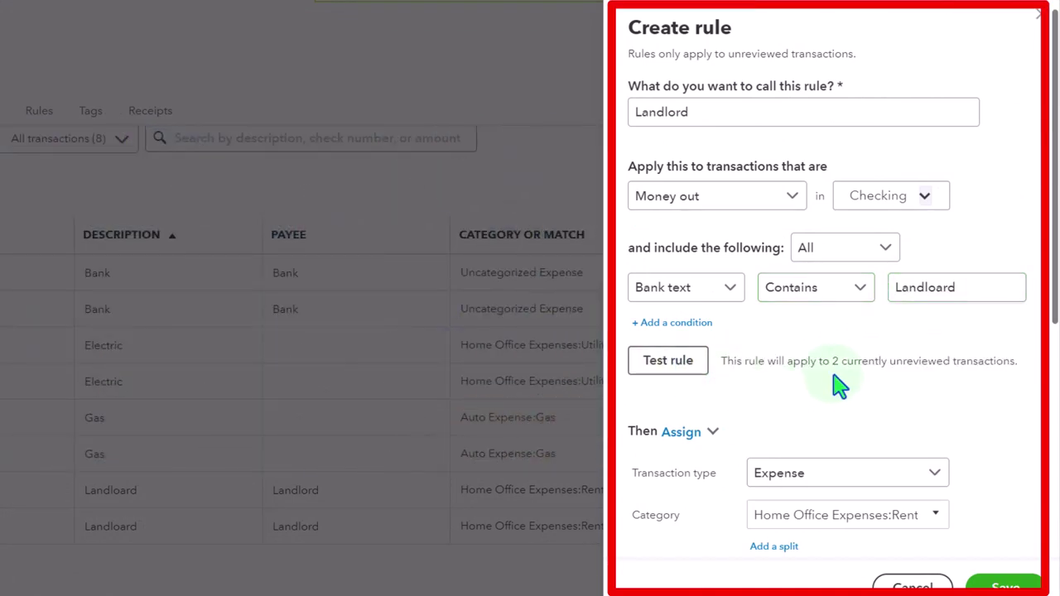
pyautogui.scroll(-3, 750, 382)
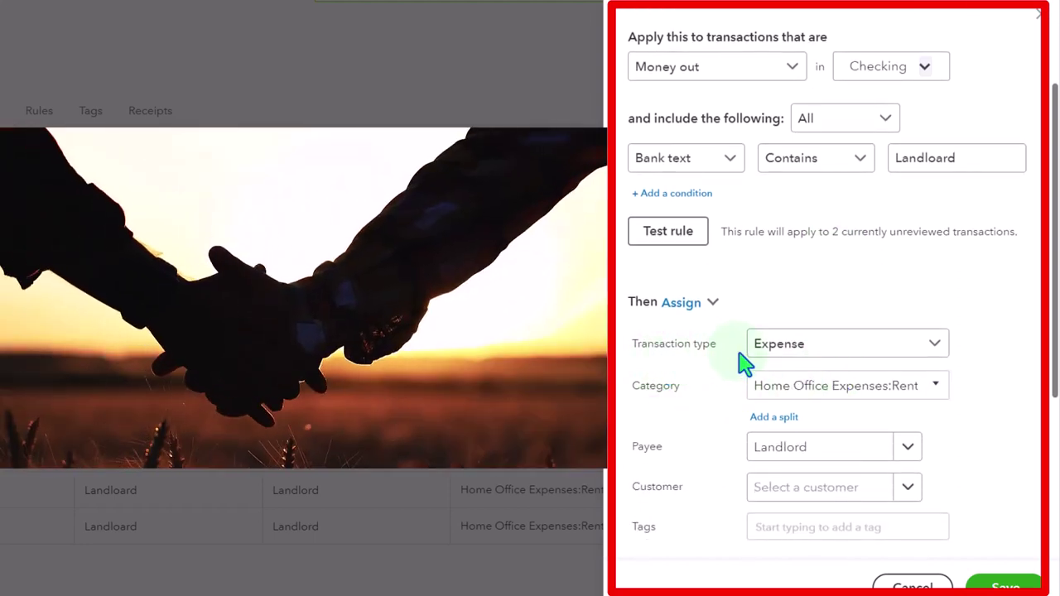
pyautogui.scroll(-2, 744, 362)
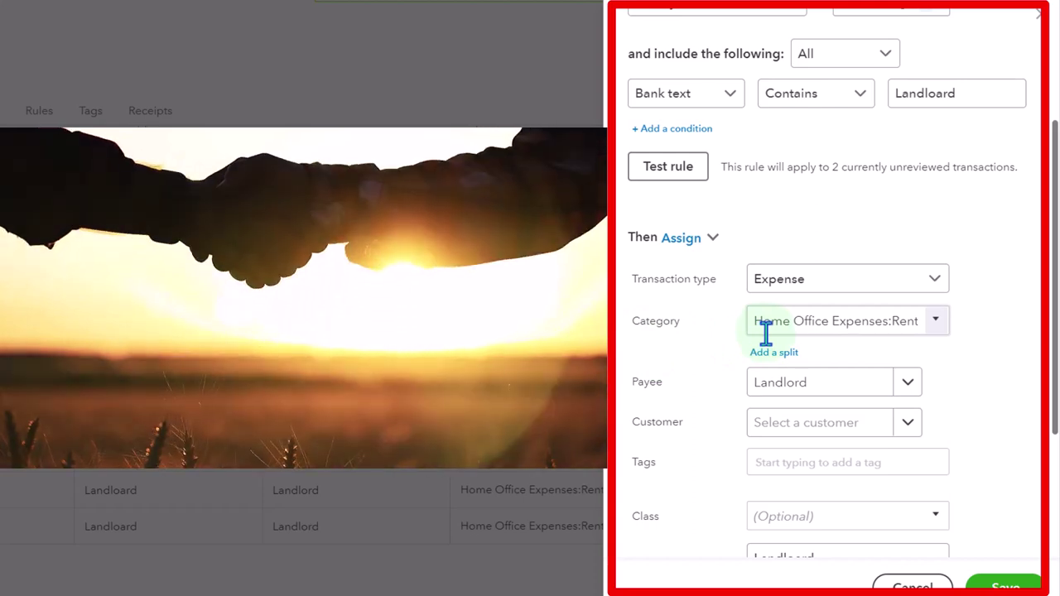
pyautogui.scroll(-2, 704, 381)
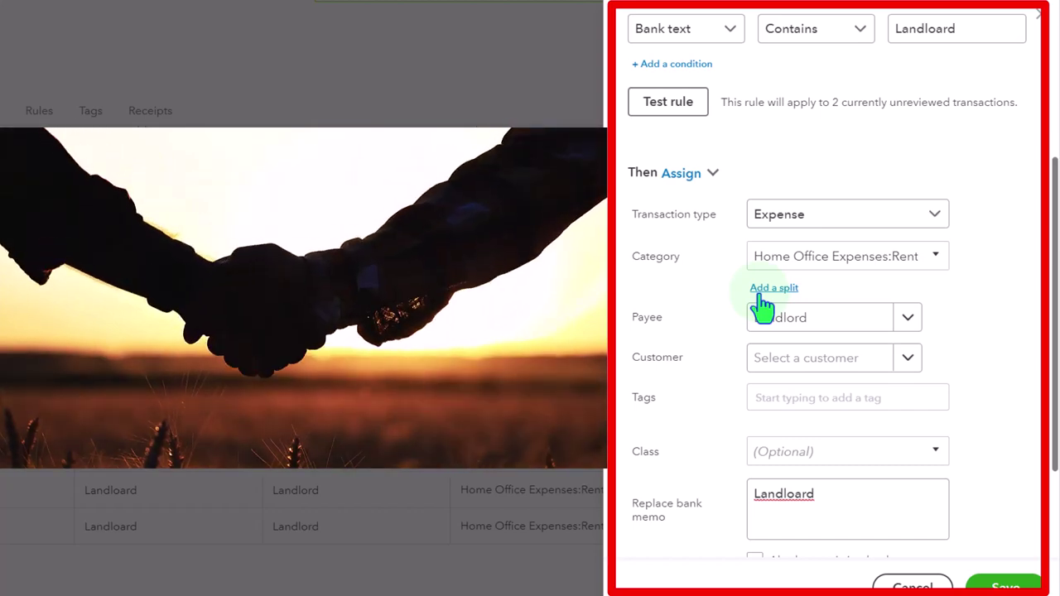
# - Split the Landlord rule by percentage with 30% on the first line
pyautogui.click(760, 290)
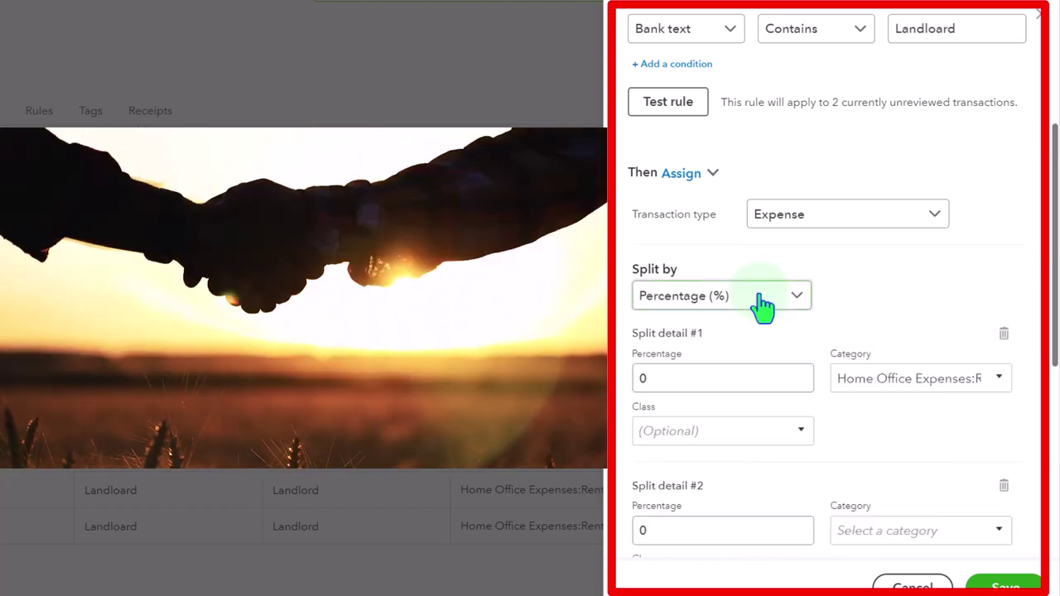
pyautogui.scroll(-3, 762, 308)
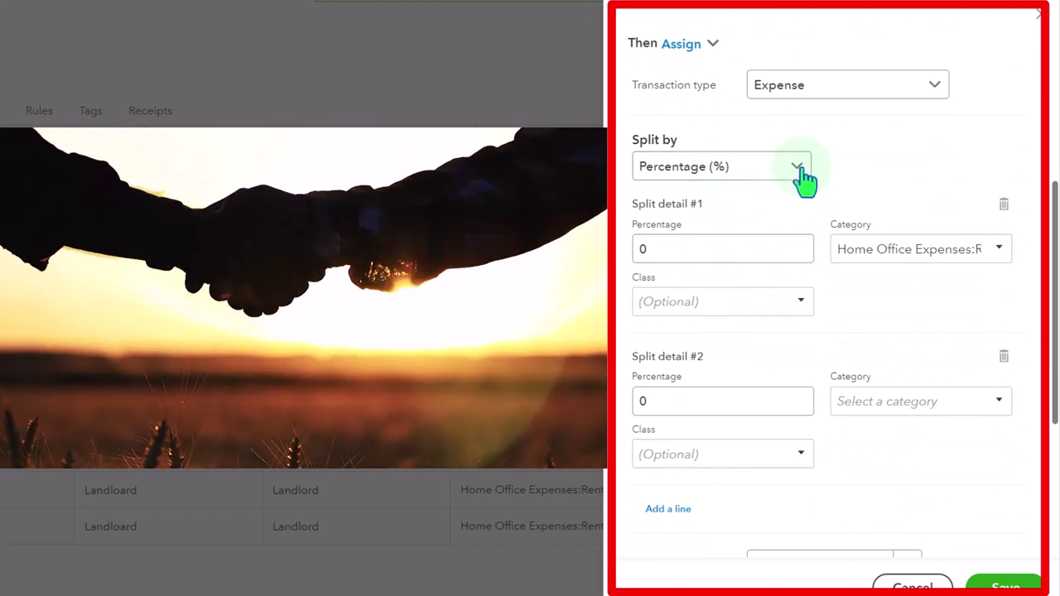
pyautogui.click(799, 173)
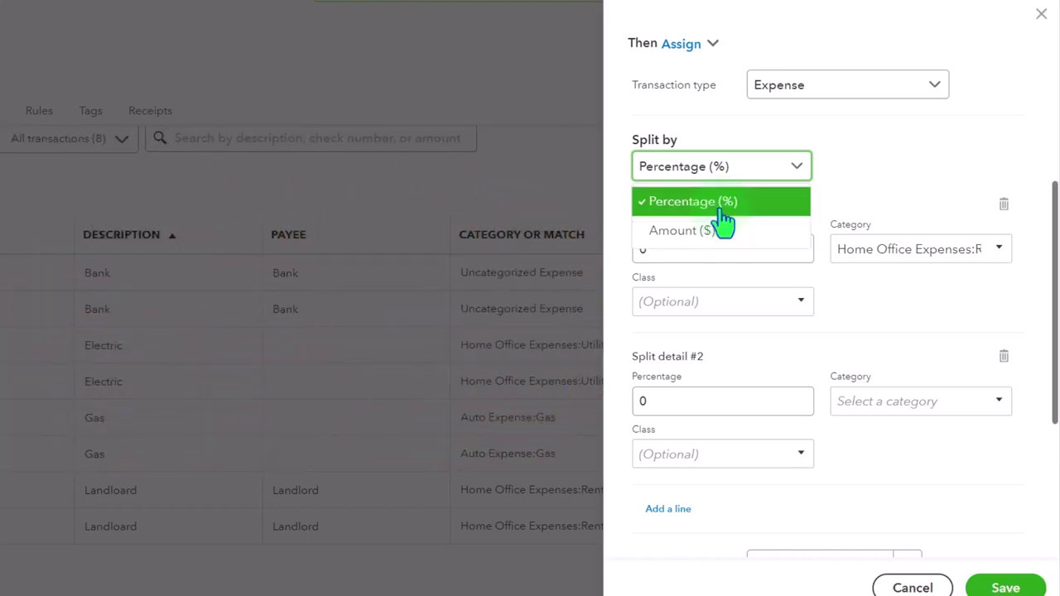
pyautogui.click(720, 209)
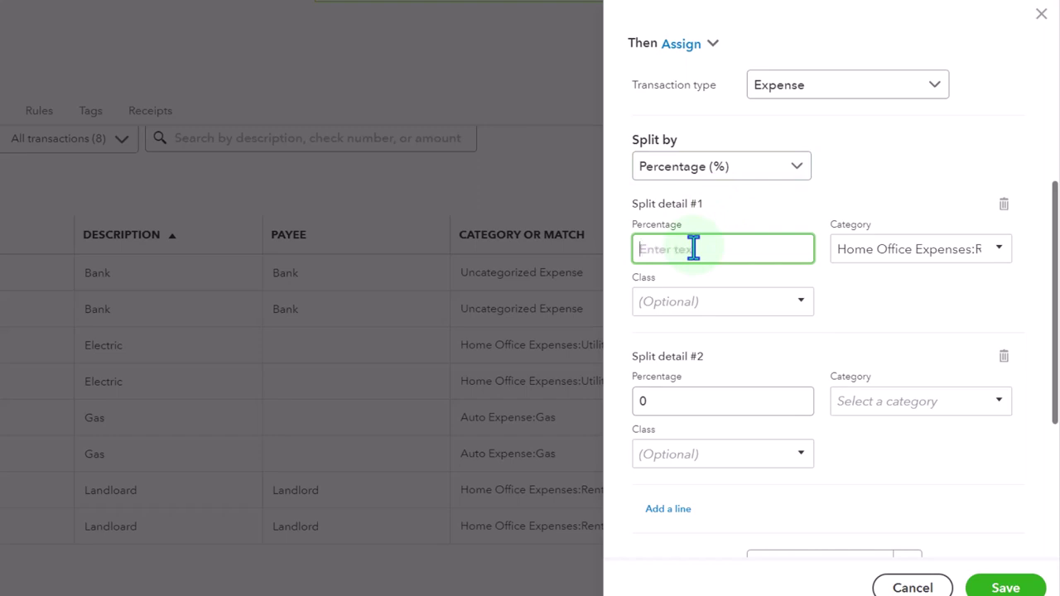
pyautogui.press('Tab')
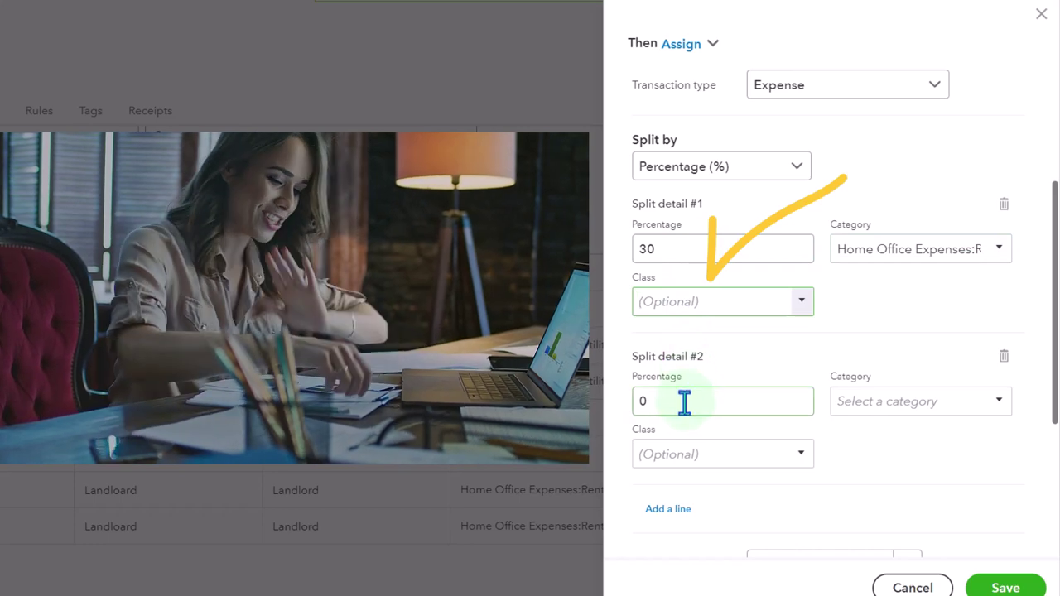
# - Set the second split line to 60%, category Rent, class Tax Adj
pyautogui.click(684, 401)
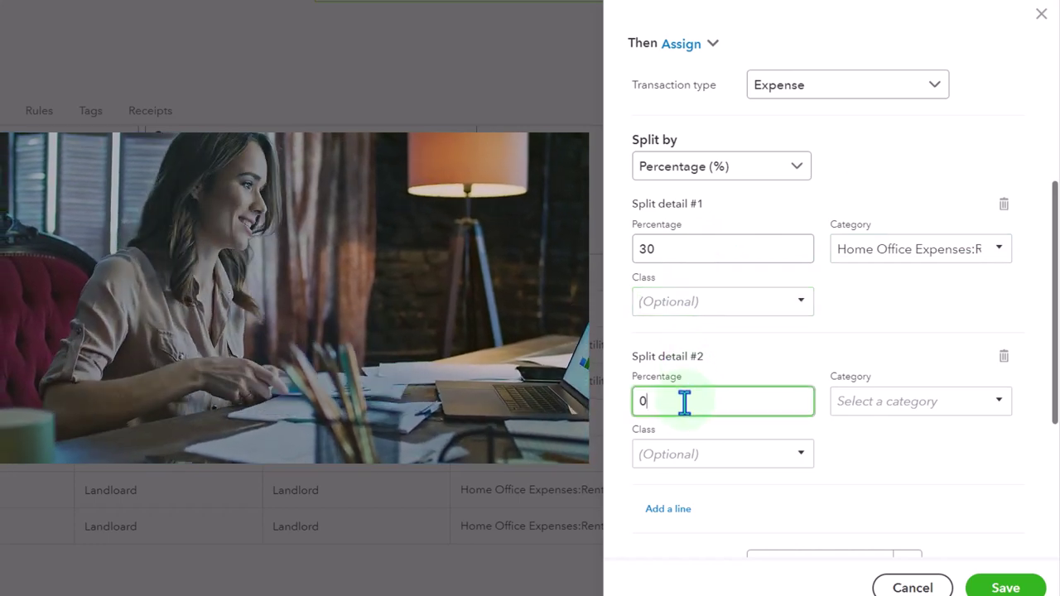
pyautogui.press('BackSpace')
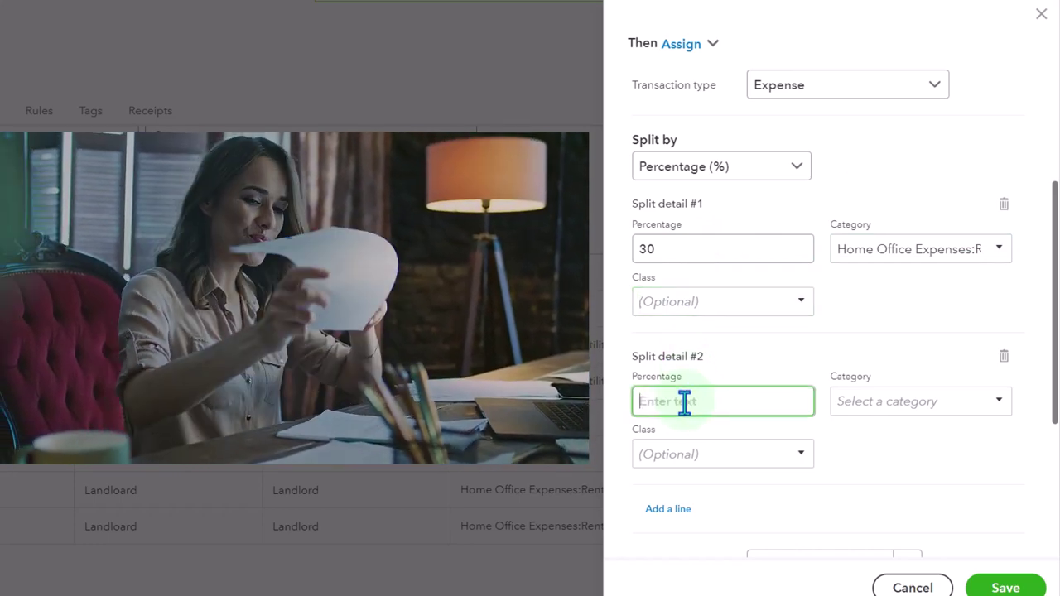
pyautogui.write('60')
pyautogui.press('Tab')
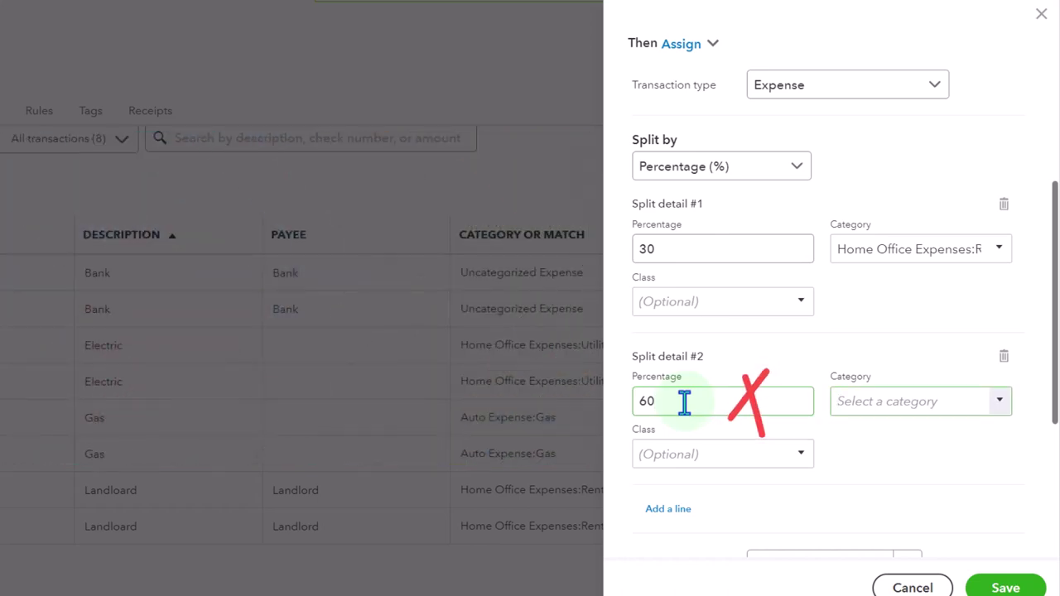
pyautogui.write('ren')
pyautogui.press('Down')
pyautogui.press('Down')
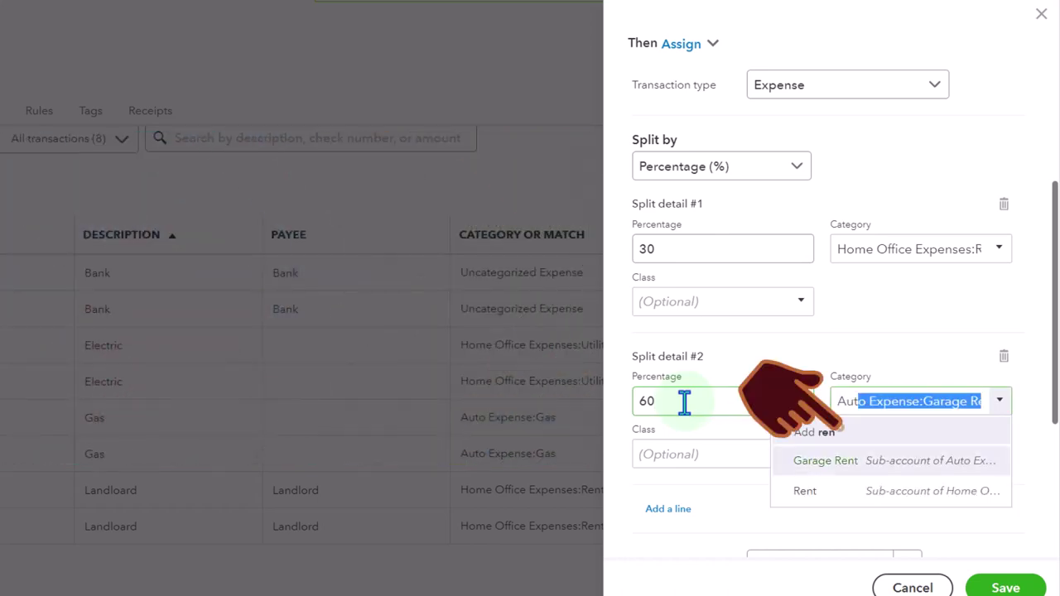
pyautogui.press('Tab')
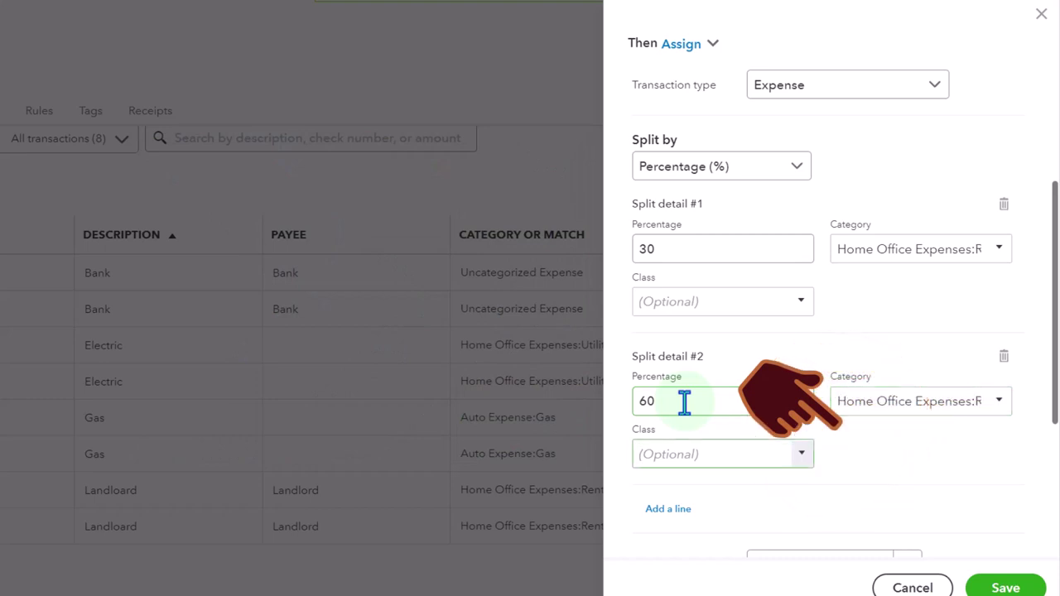
pyautogui.click(808, 461)
pyautogui.click(723, 421)
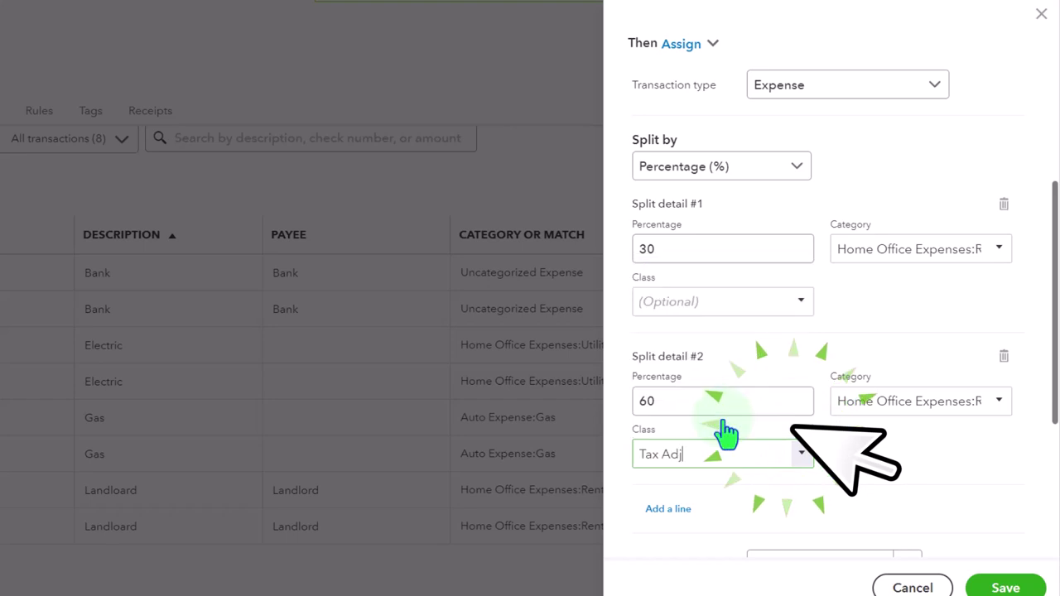
# - Switch off Auto-add for the rule
pyautogui.scroll(-3, 727, 399)
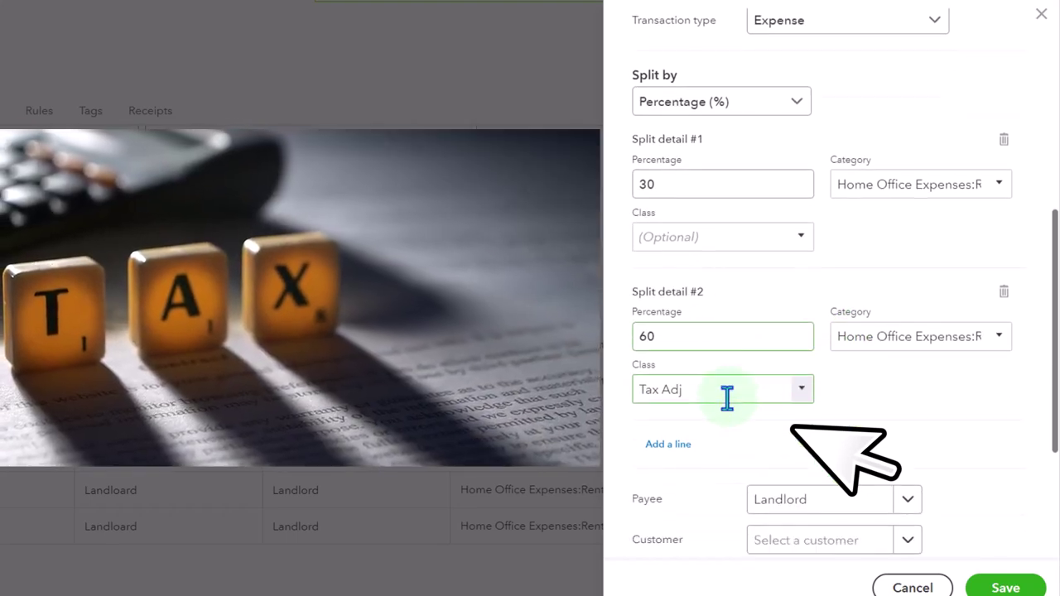
pyautogui.scroll(-2, 727, 398)
pyautogui.scroll(-3, 733, 407)
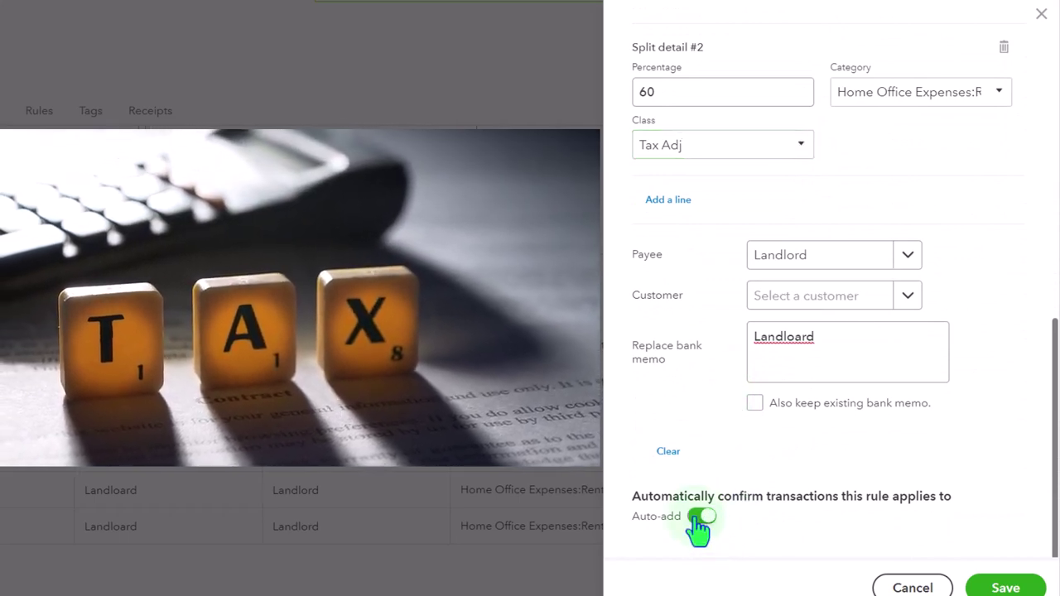
pyautogui.click(700, 516)
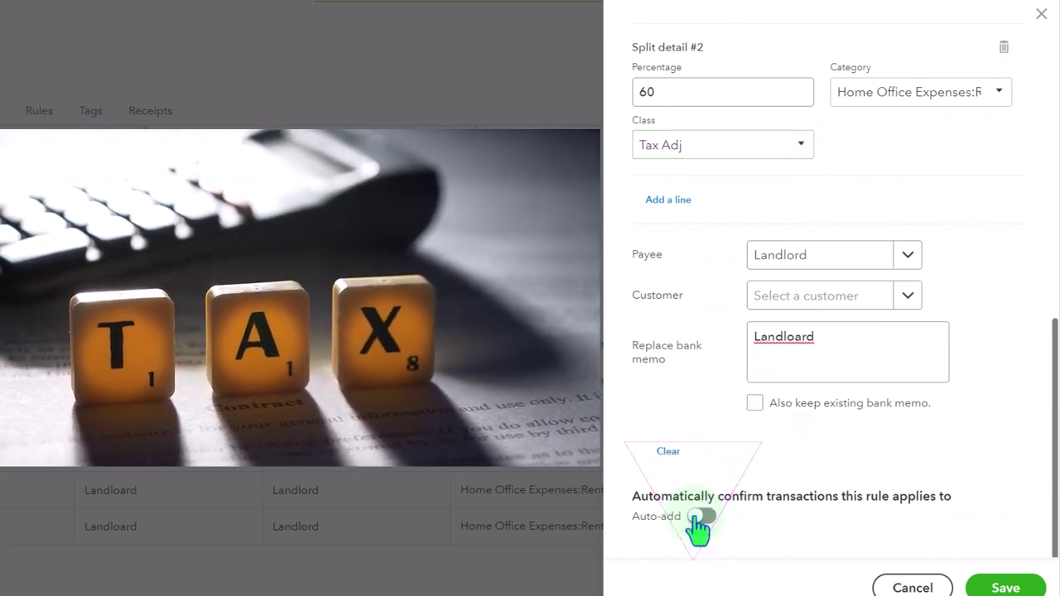
# - Change the Landlord rule's second split from 60% to 70% and save the rule
pyautogui.click(1002, 586)
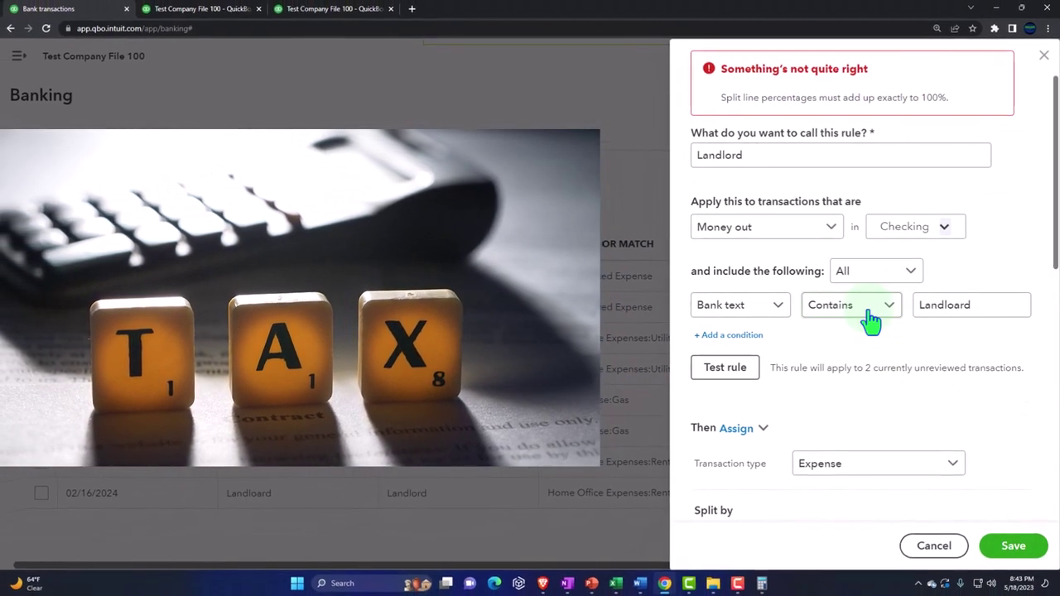
pyautogui.scroll(-4, 871, 321)
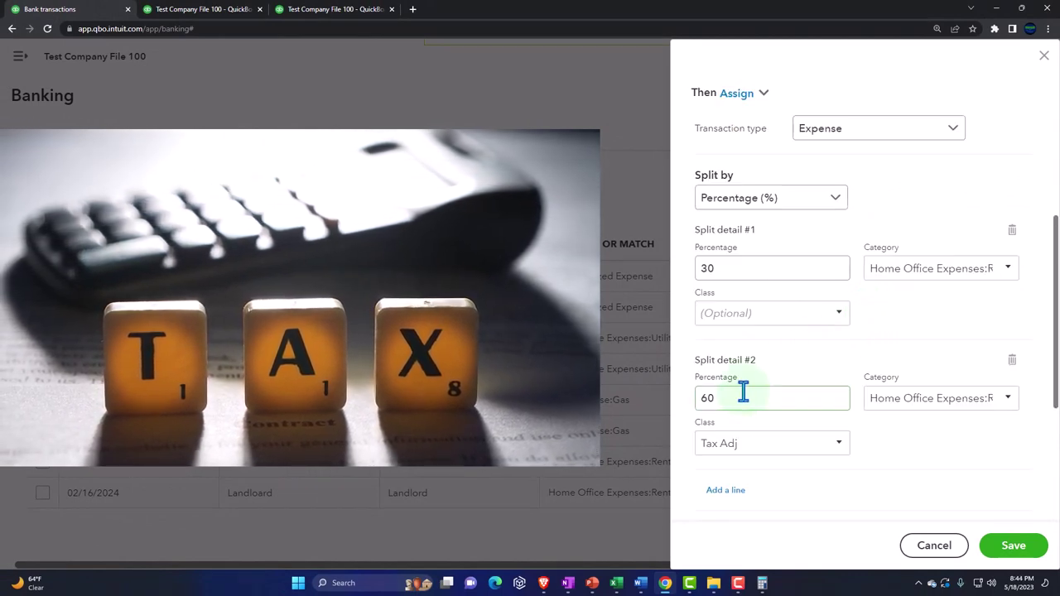
pyautogui.moveTo(740, 398); pyautogui.dragTo(692, 395)
pyautogui.write('70')
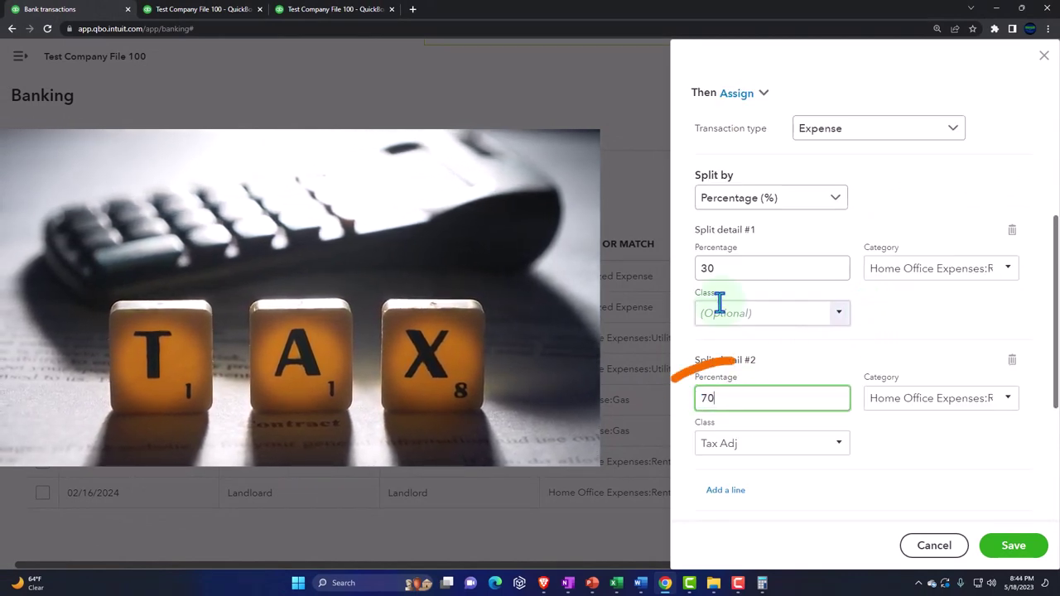
pyautogui.press('Tab')
pyautogui.scroll(-2, 924, 426)
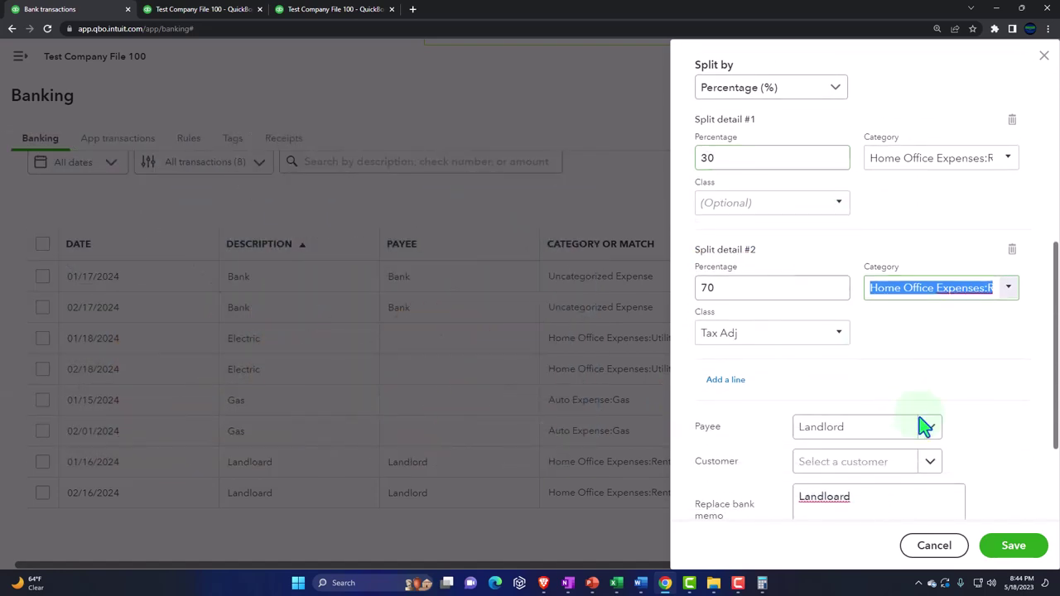
pyautogui.click(1011, 550)
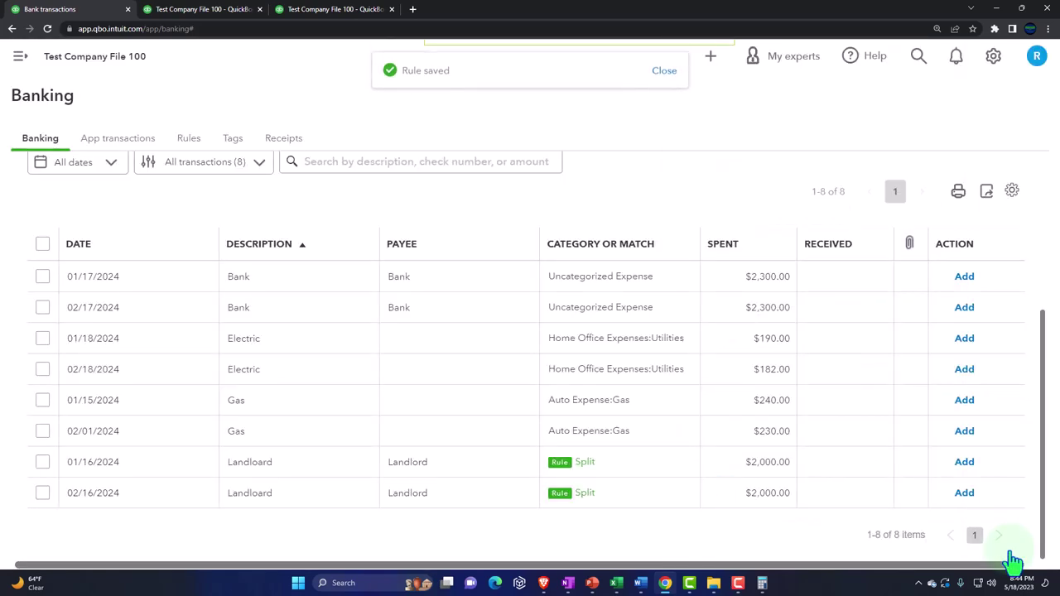
# - Add the 01/16/2024 and 02/16/2024 Landlord rent transactions with their rule split
pyautogui.click(619, 471)
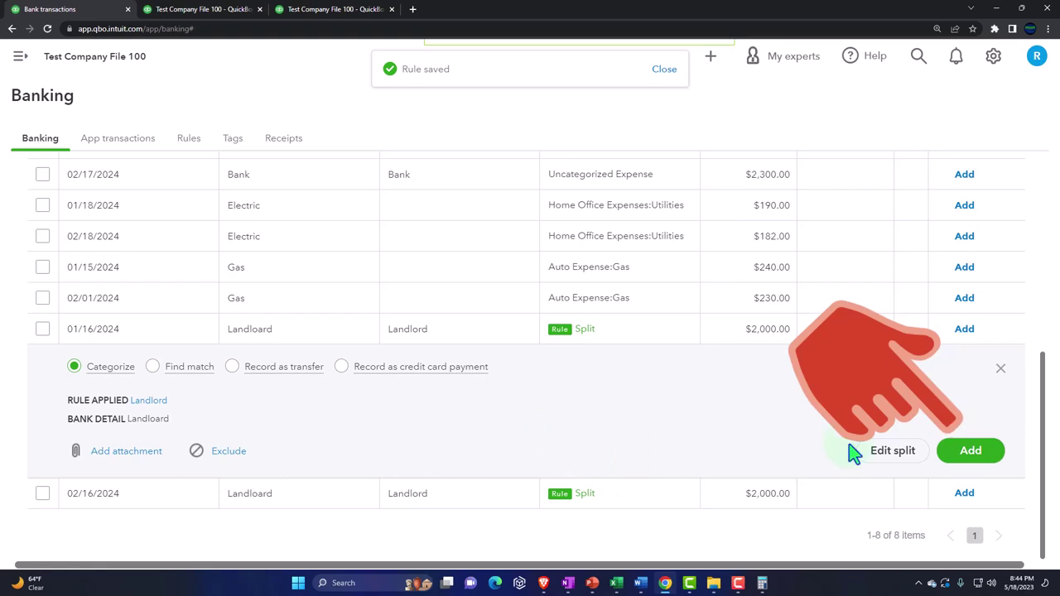
pyautogui.click(963, 466)
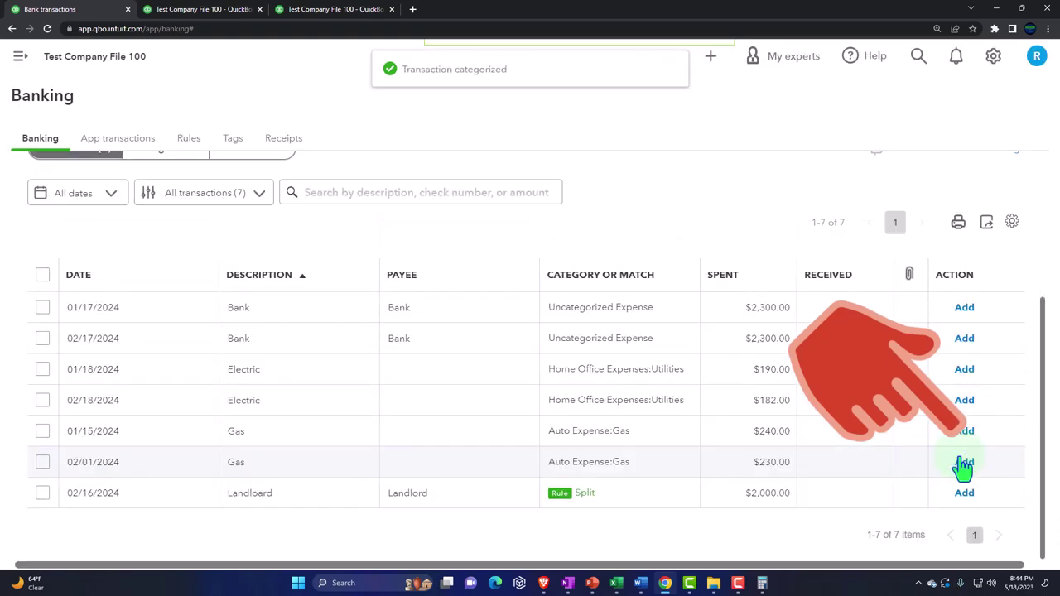
pyautogui.click(960, 493)
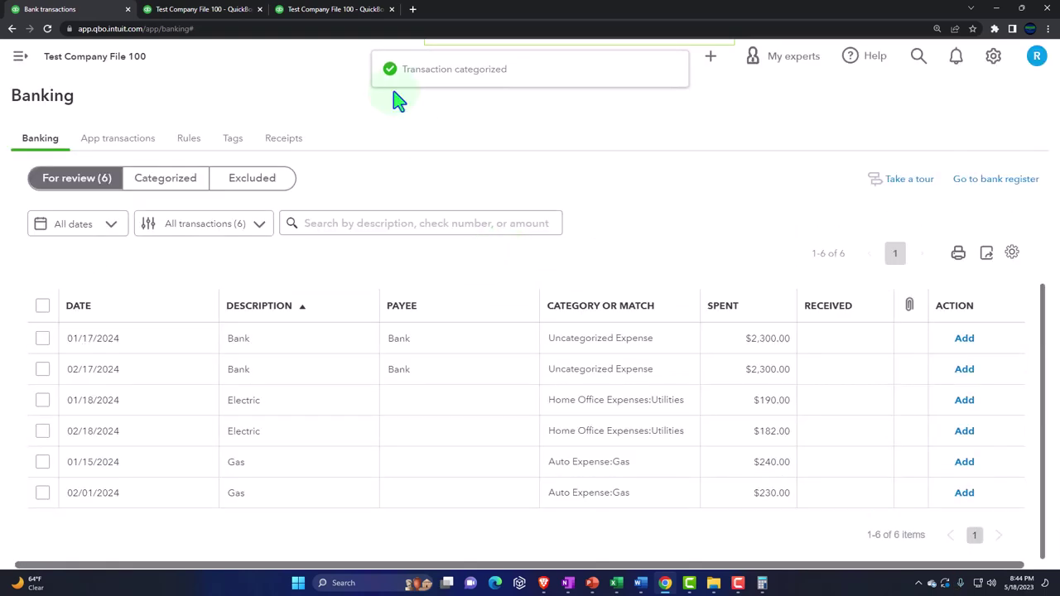
pyautogui.click(338, 11)
# - Rerun the Profit and Loss by class for 01/01/2024 through 12/31/2024
pyautogui.scroll(10, 491, 260)
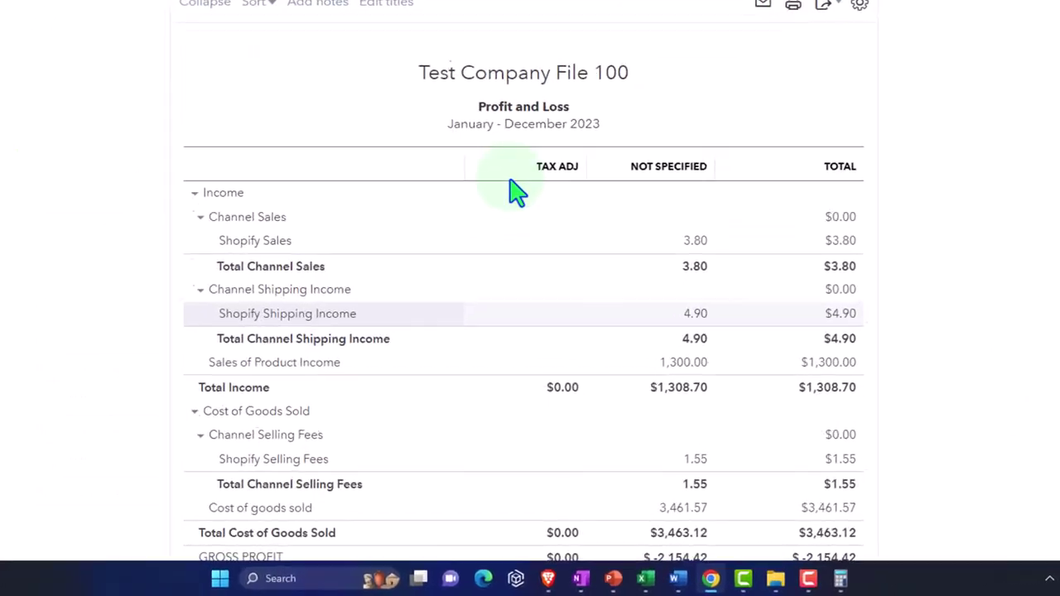
pyautogui.scroll(-3, 677, 98)
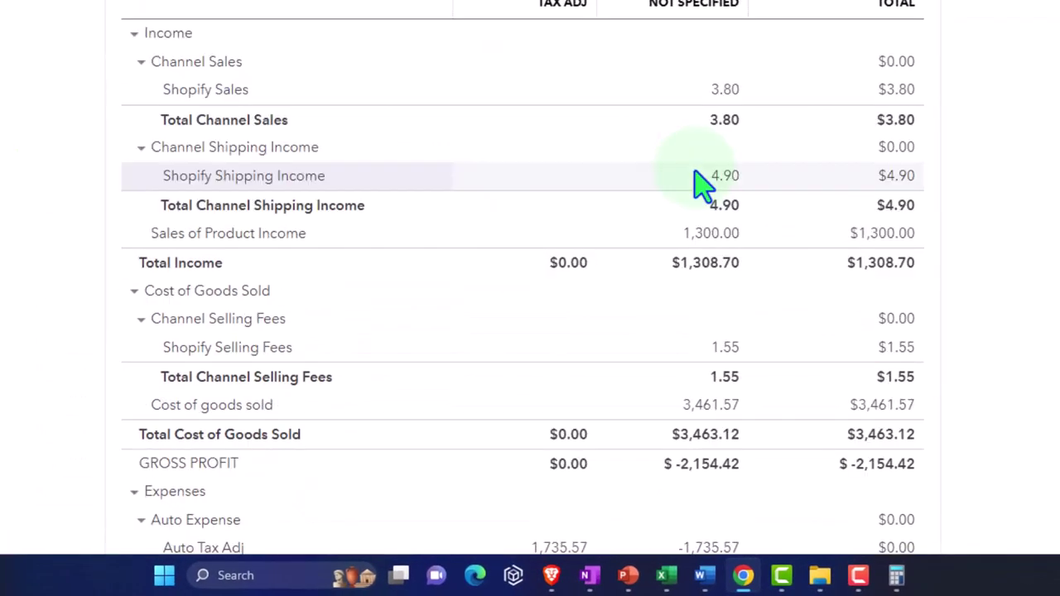
pyautogui.scroll(-8, 702, 183)
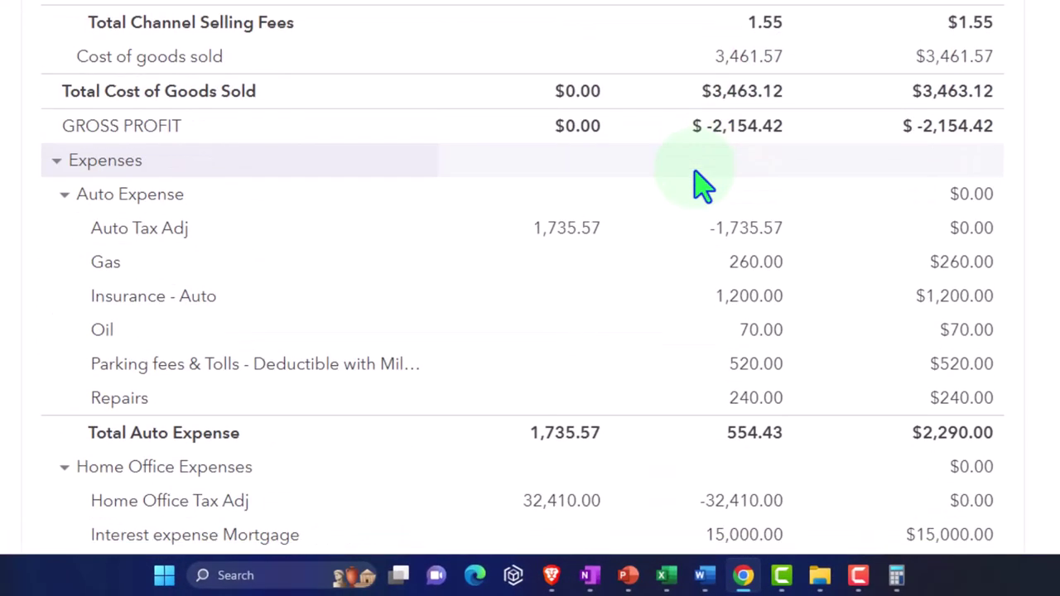
pyautogui.scroll(-2, 702, 184)
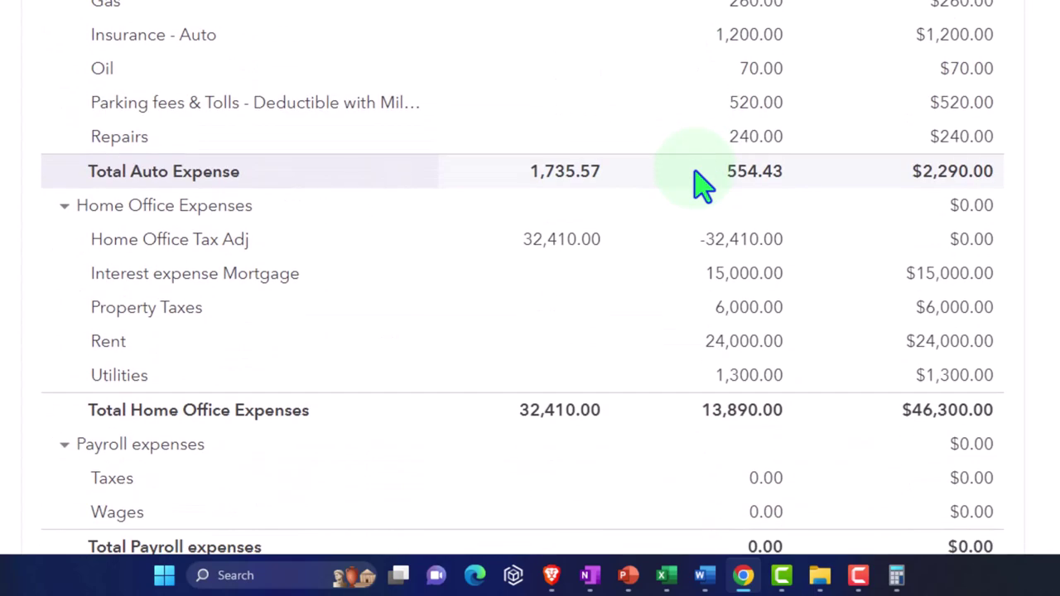
pyautogui.scroll(15, 702, 184)
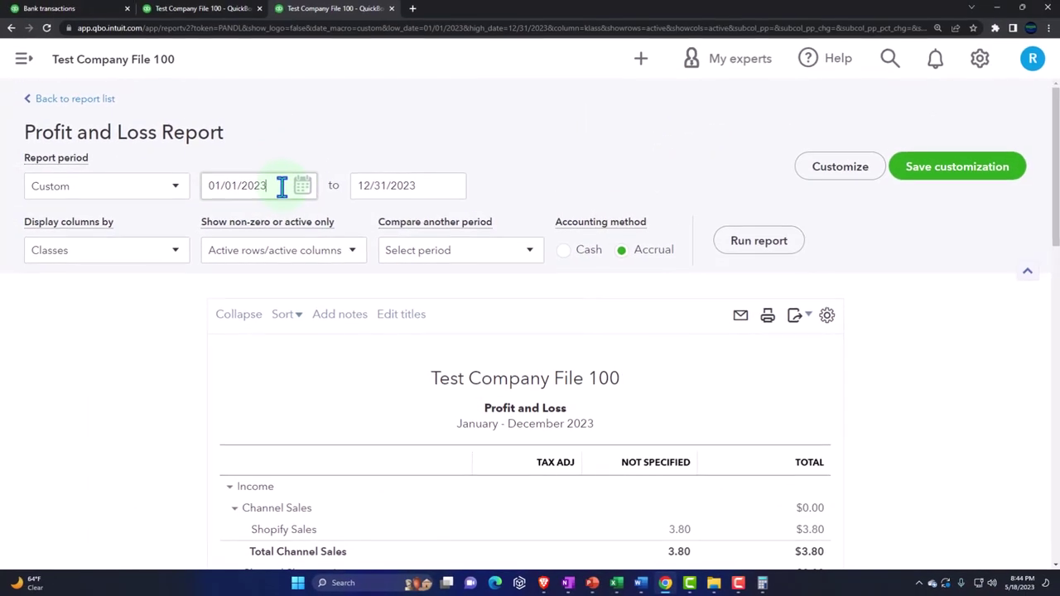
pyautogui.click(282, 187)
pyautogui.write('01/01/202')
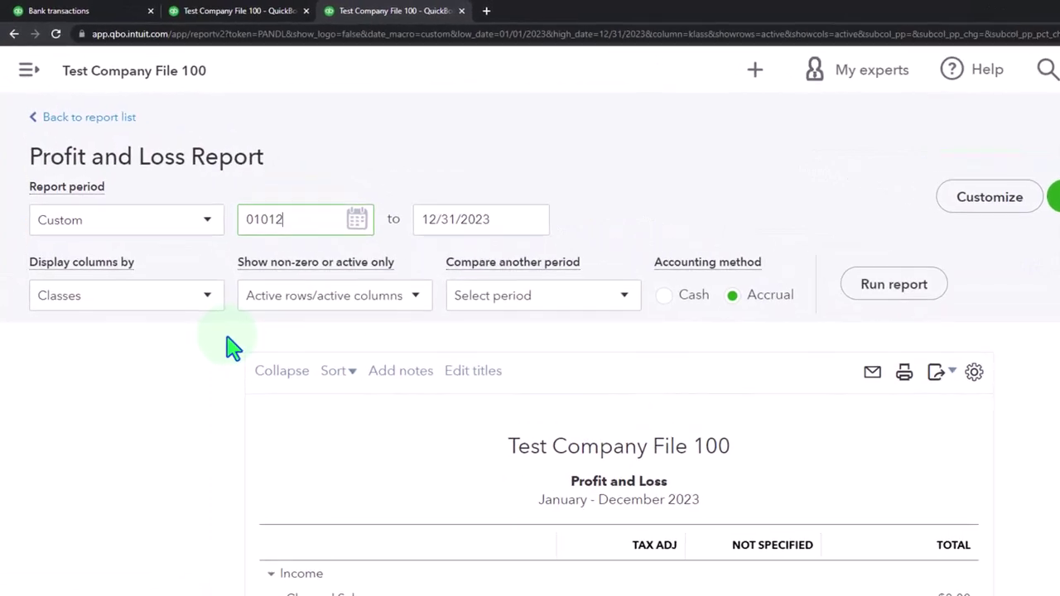
pyautogui.write('4')
pyautogui.press('Tab')
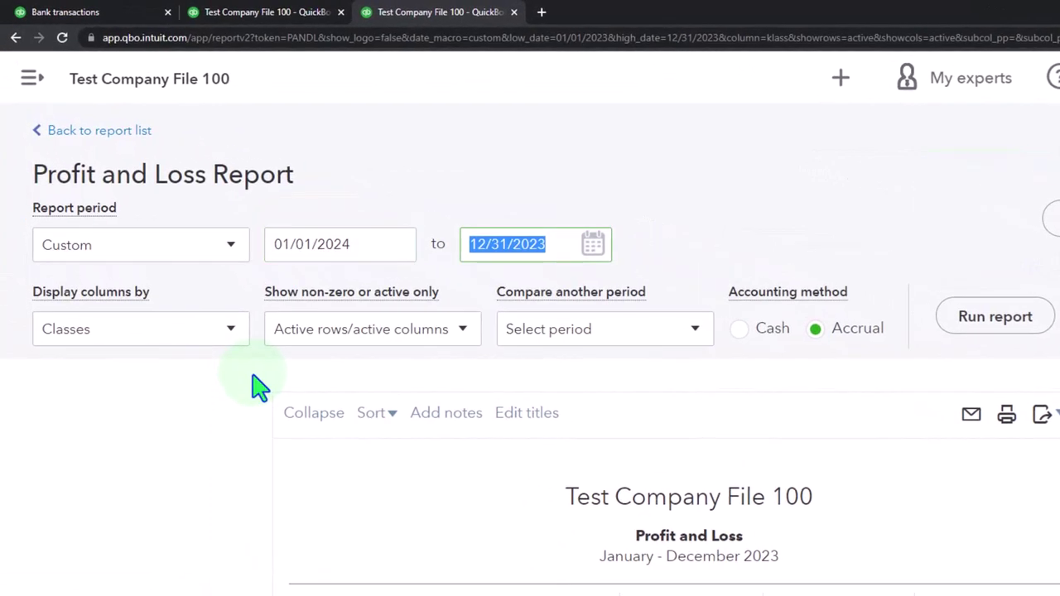
pyautogui.write('12312')
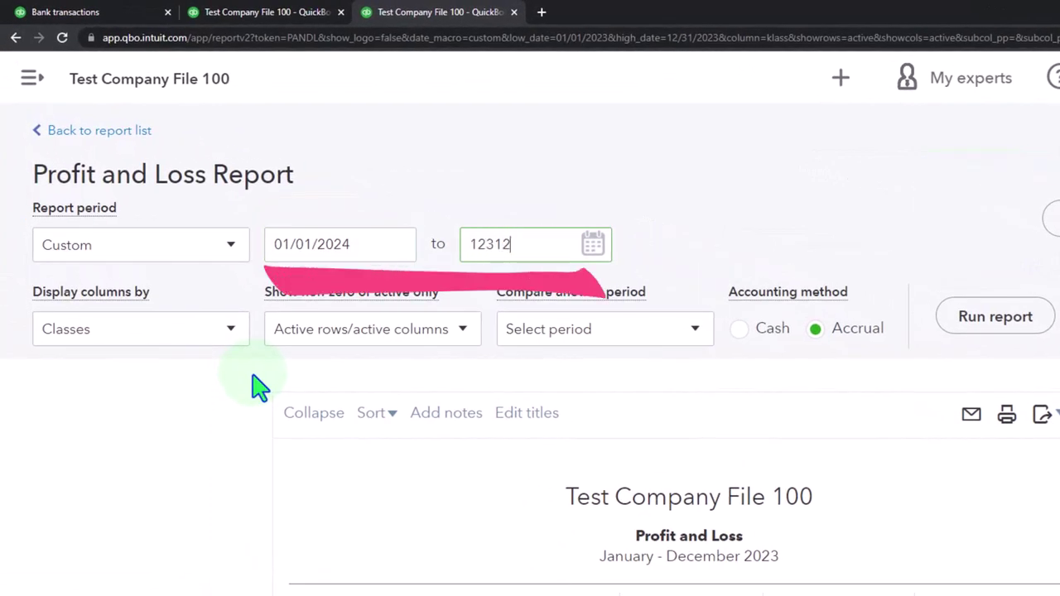
pyautogui.click(1019, 323)
pyautogui.scroll(-4, 853, 285)
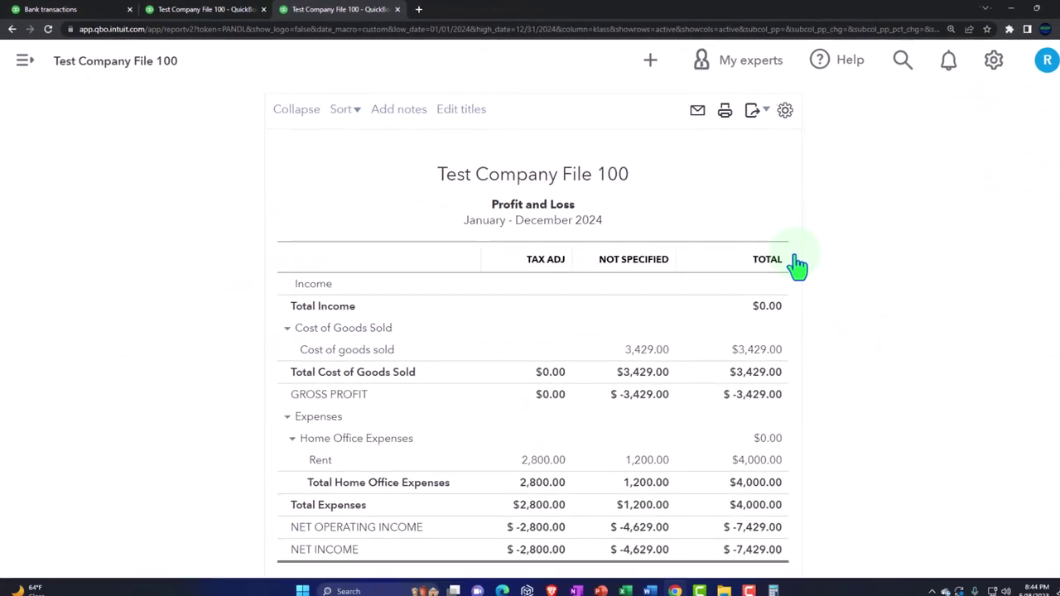
pyautogui.scroll(-3, 790, 258)
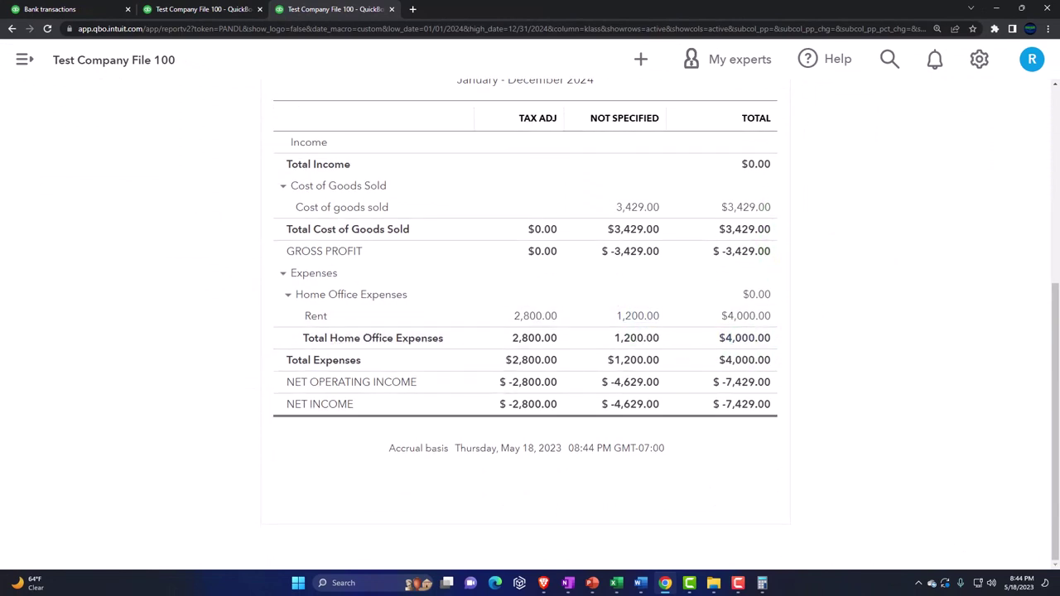
# - Place Calculator beside the report and compute 1,200 − 4,000
pyautogui.moveTo(1059, 137); pyautogui.dragTo(915, 137)
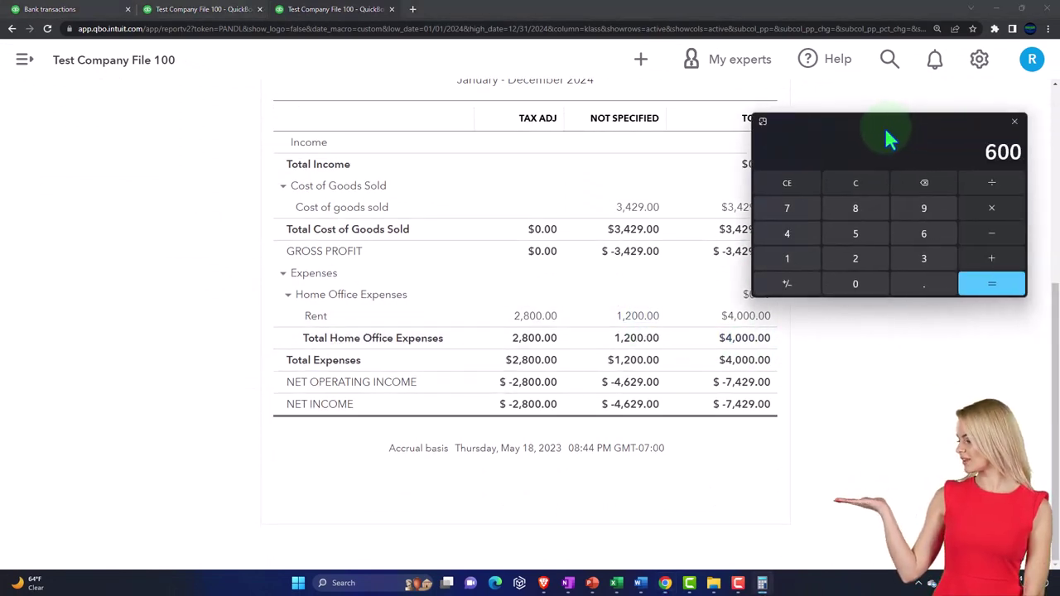
pyautogui.click(891, 187)
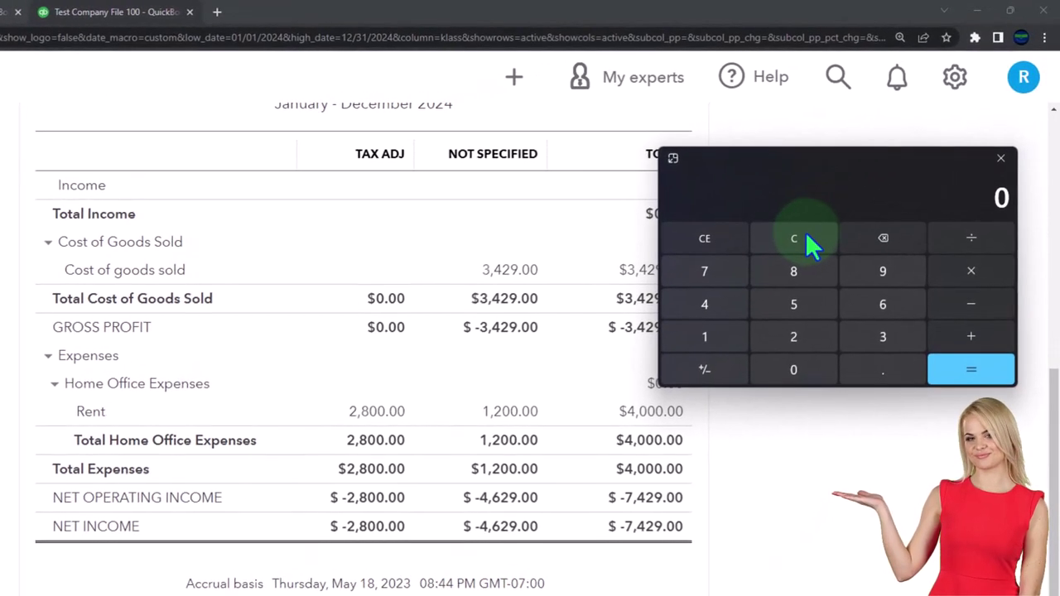
pyautogui.write('4000')
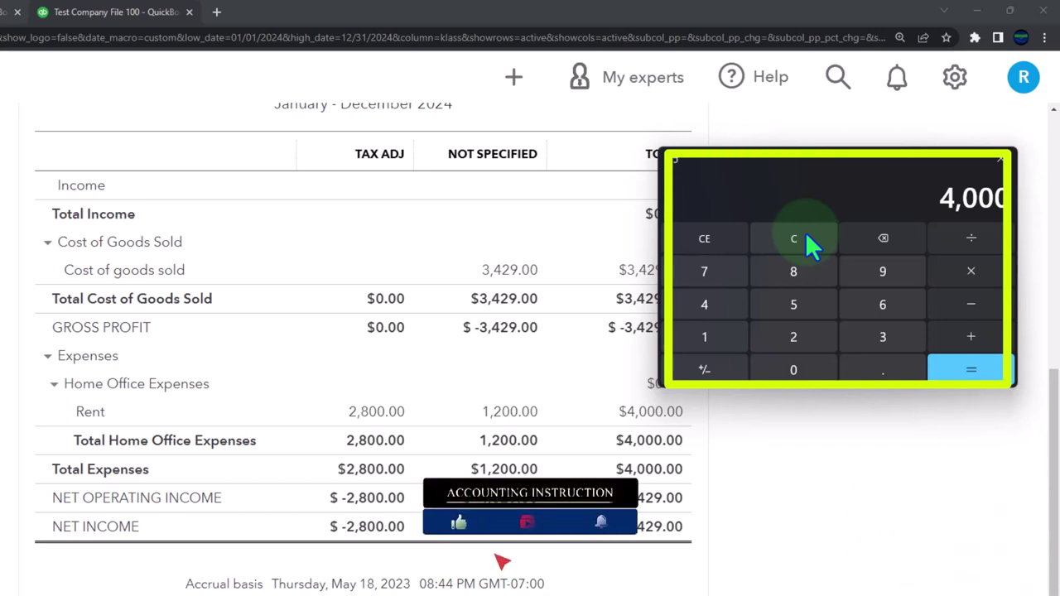
pyautogui.click(805, 239)
pyautogui.write('1200')
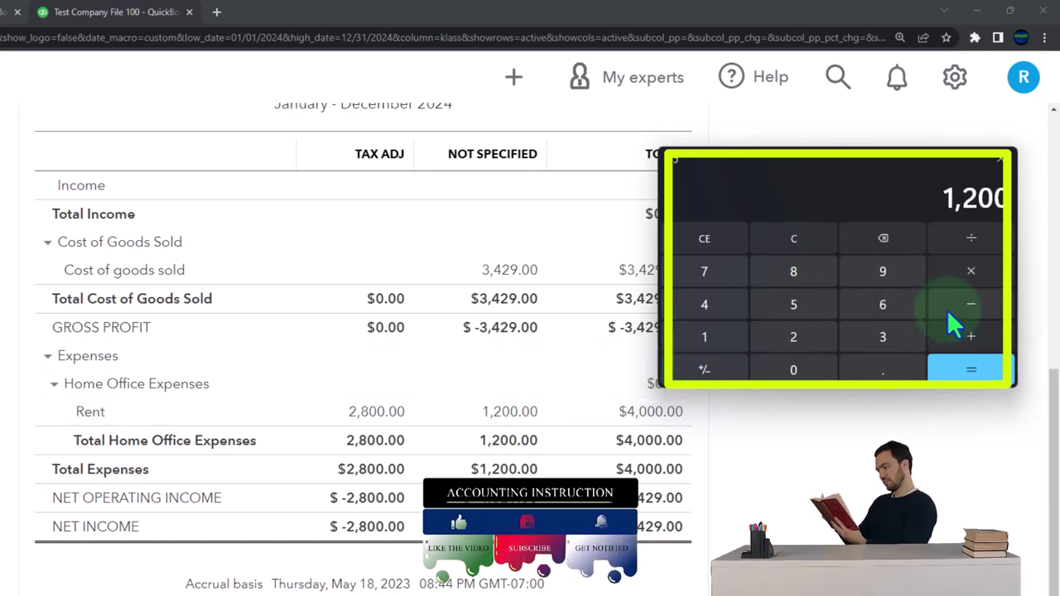
pyautogui.click(969, 319)
pyautogui.write('4000')
pyautogui.press('Return')
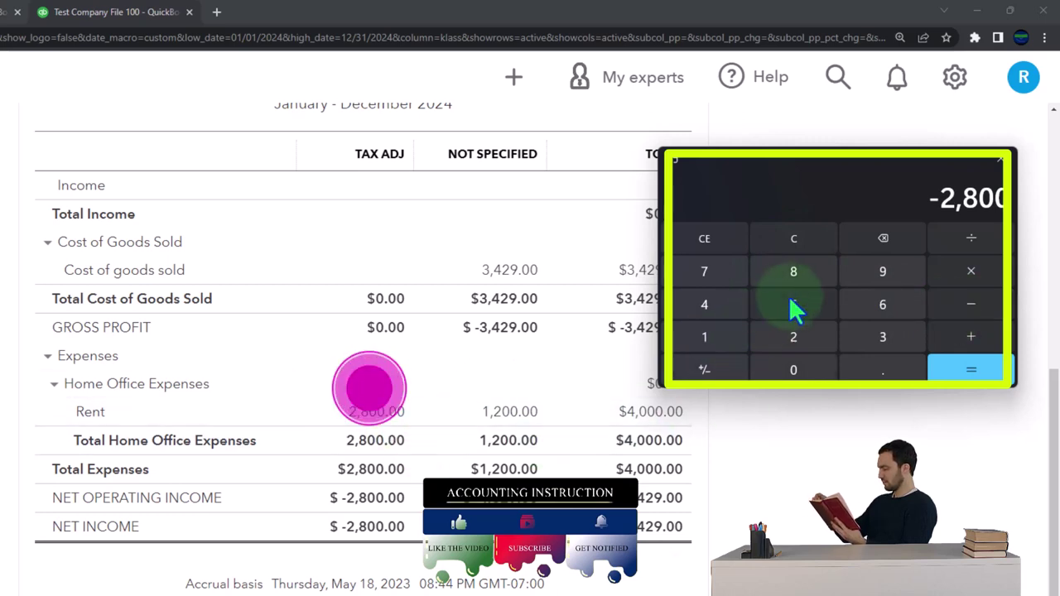
# - Compute 4000 − 2800 in Calculator to confirm the 2,800 Tax Adj rent
pyautogui.click(793, 240)
pyautogui.write('40')
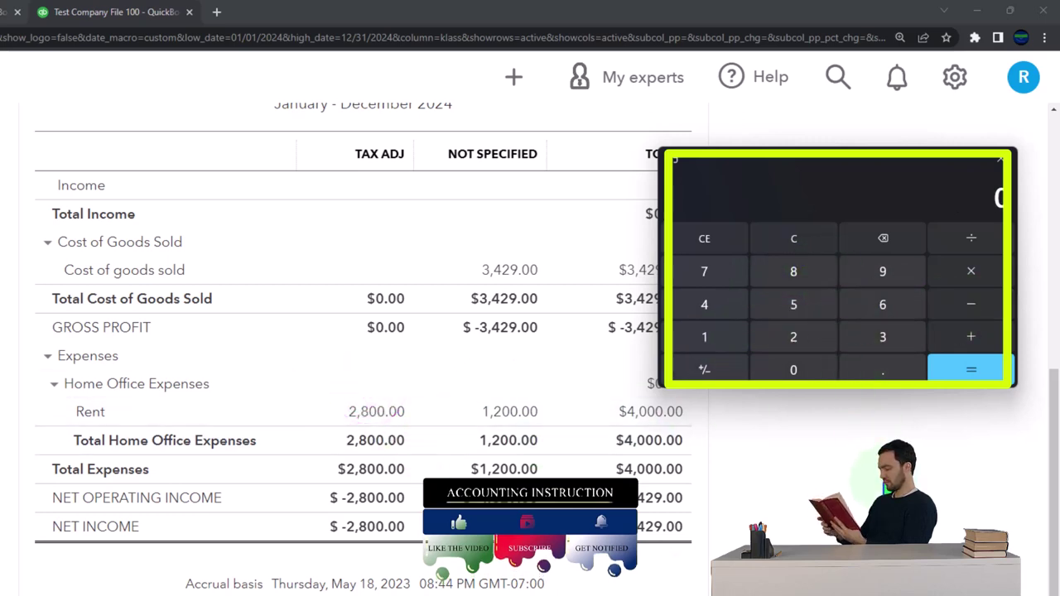
pyautogui.write('00-2800')
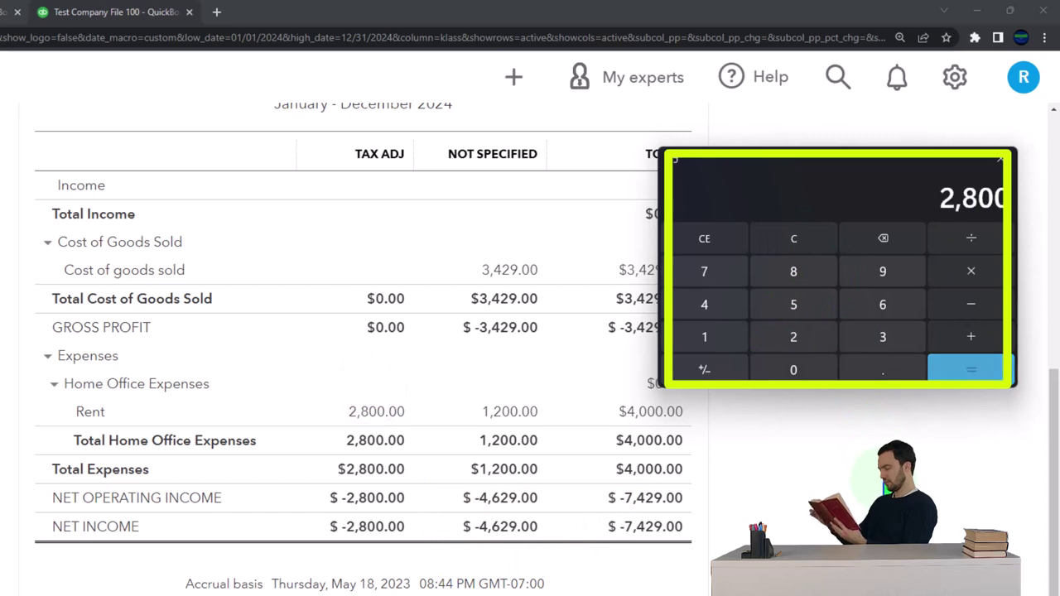
pyautogui.click(372, 412)
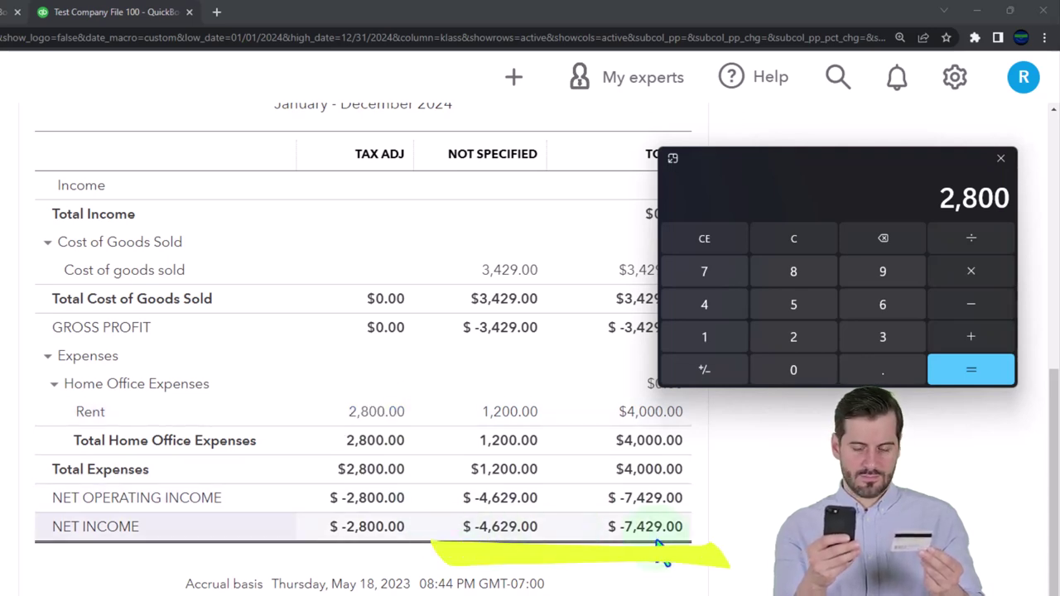
pyautogui.click(681, 421)
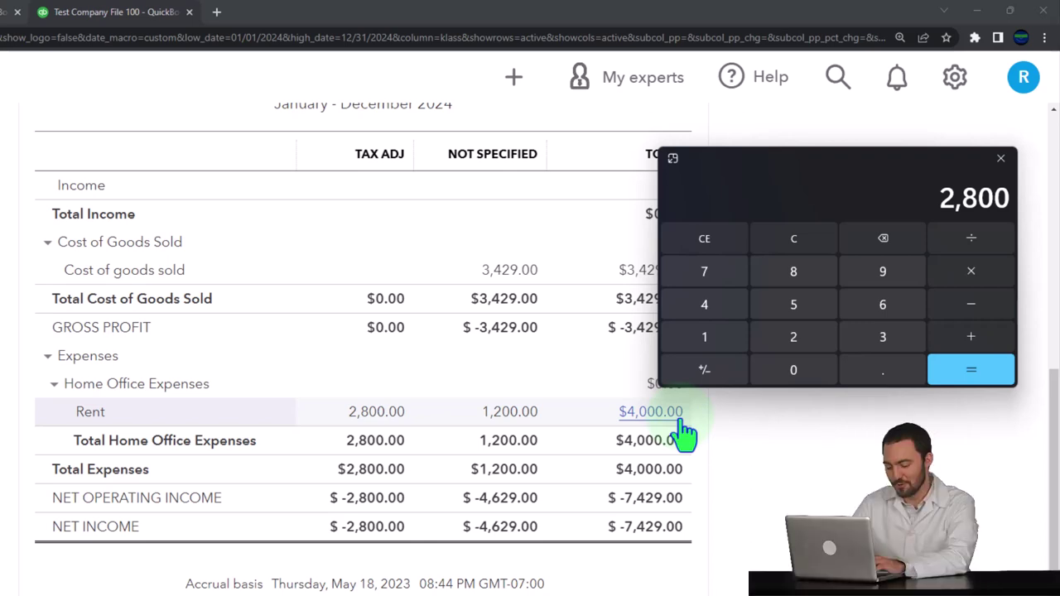
pyautogui.click(521, 417)
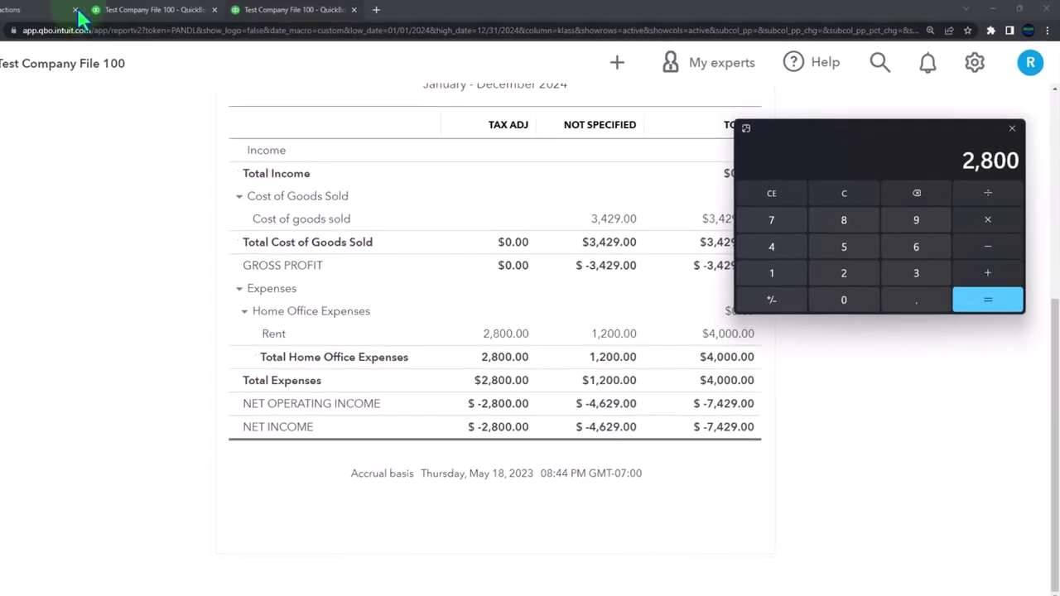
# - Close Calculator and start a new rule from the 01/18/2024 Electric transaction
pyautogui.click(58, 10)
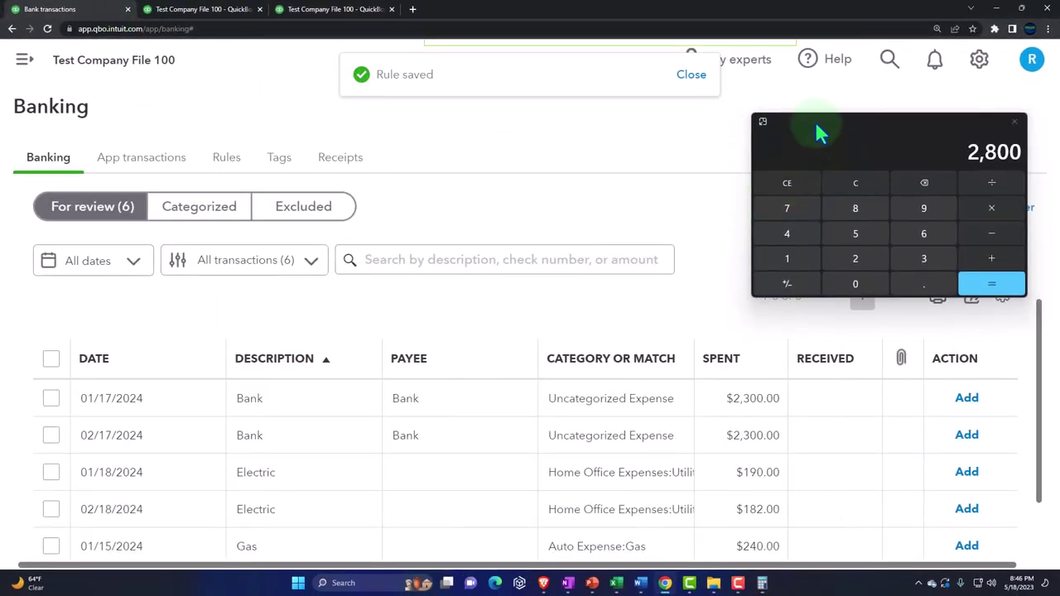
pyautogui.hotkey('alt', 'F4')
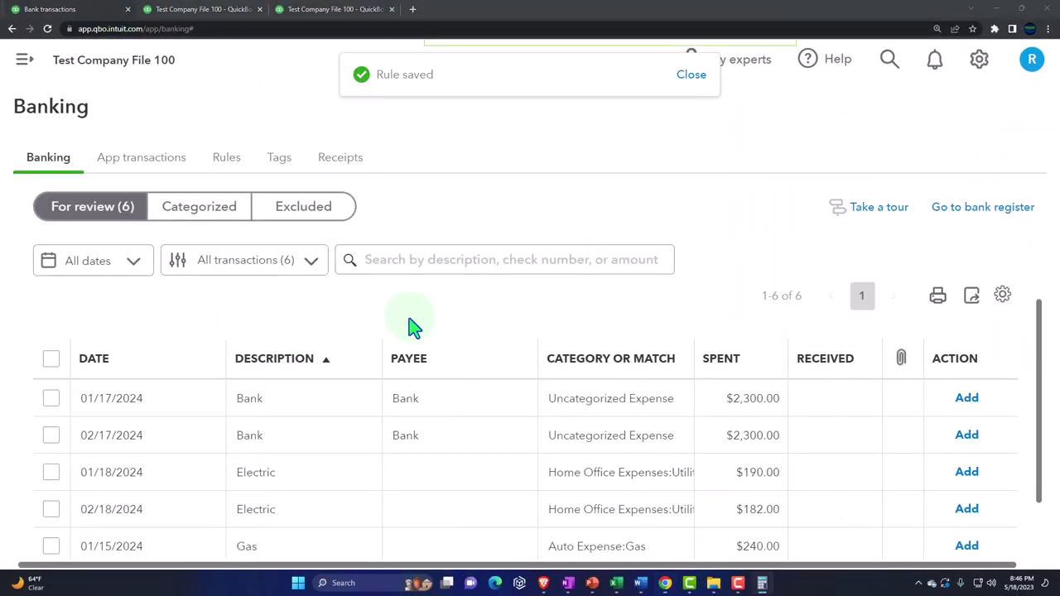
pyautogui.scroll(-2, 406, 332)
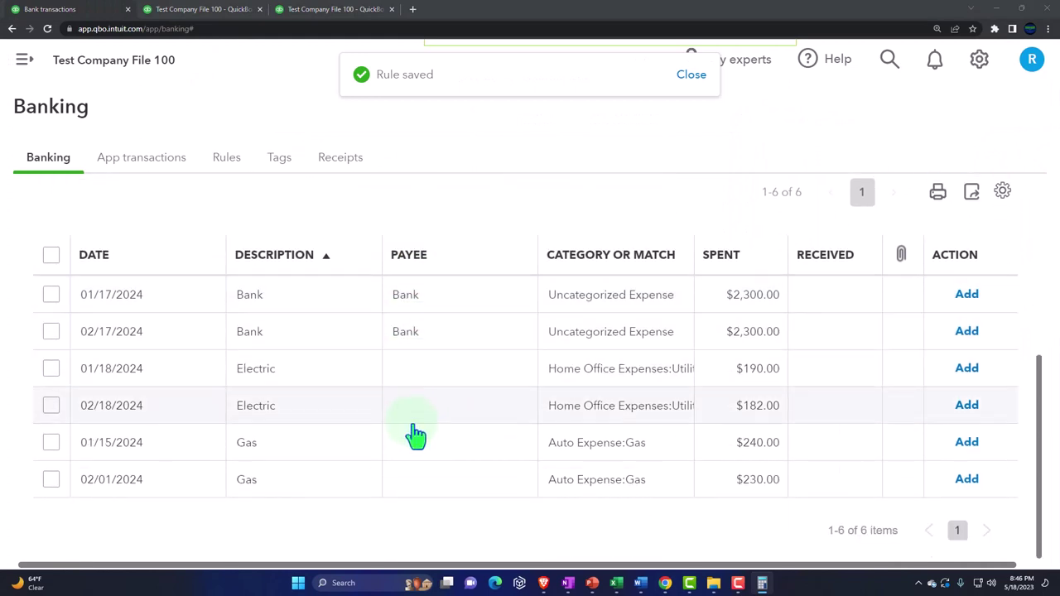
pyautogui.click(292, 381)
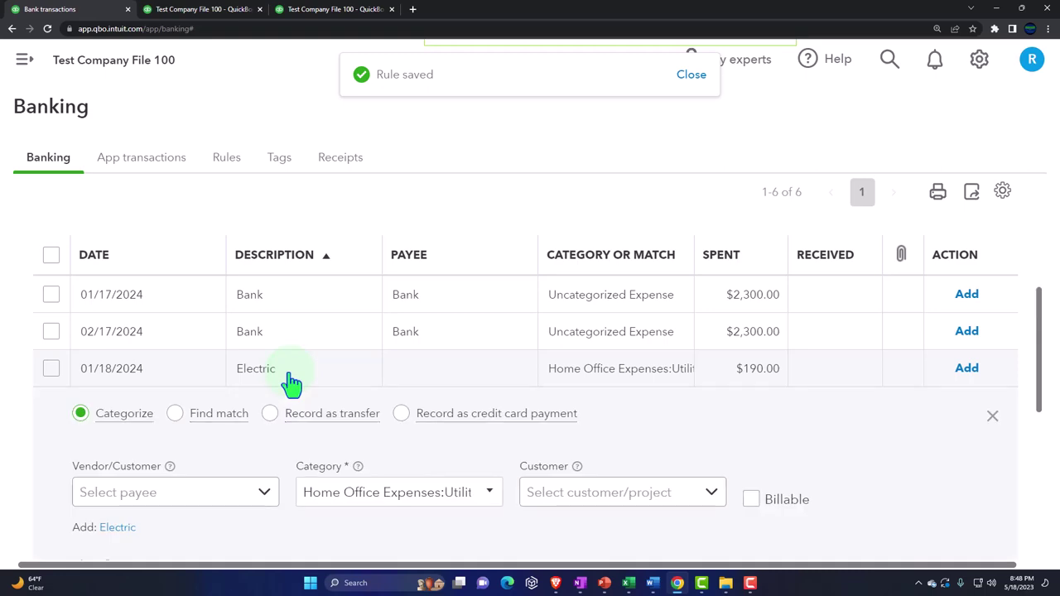
pyautogui.scroll(-4, 291, 381)
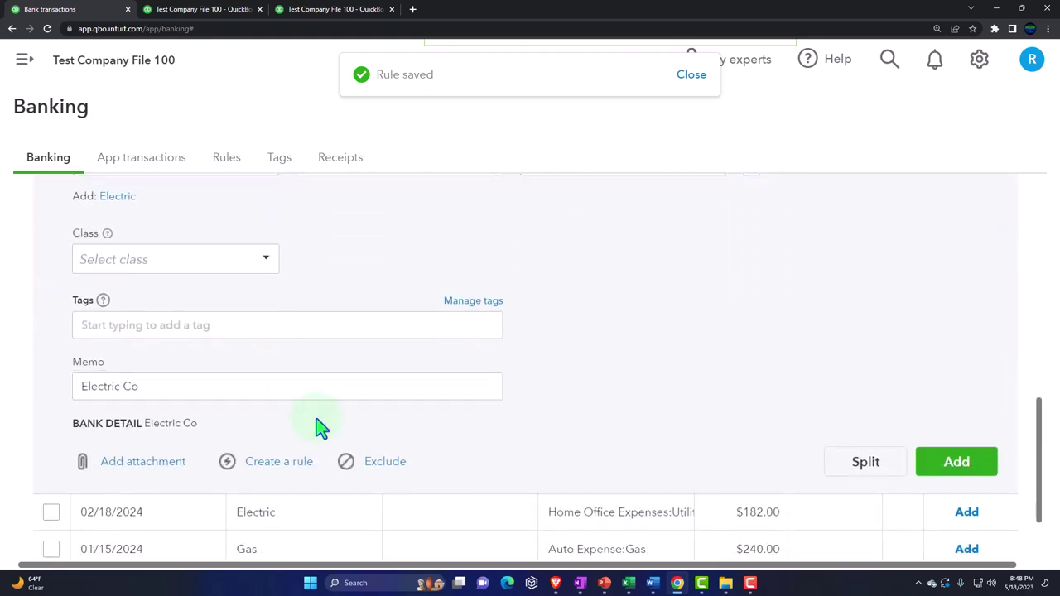
pyautogui.click(280, 469)
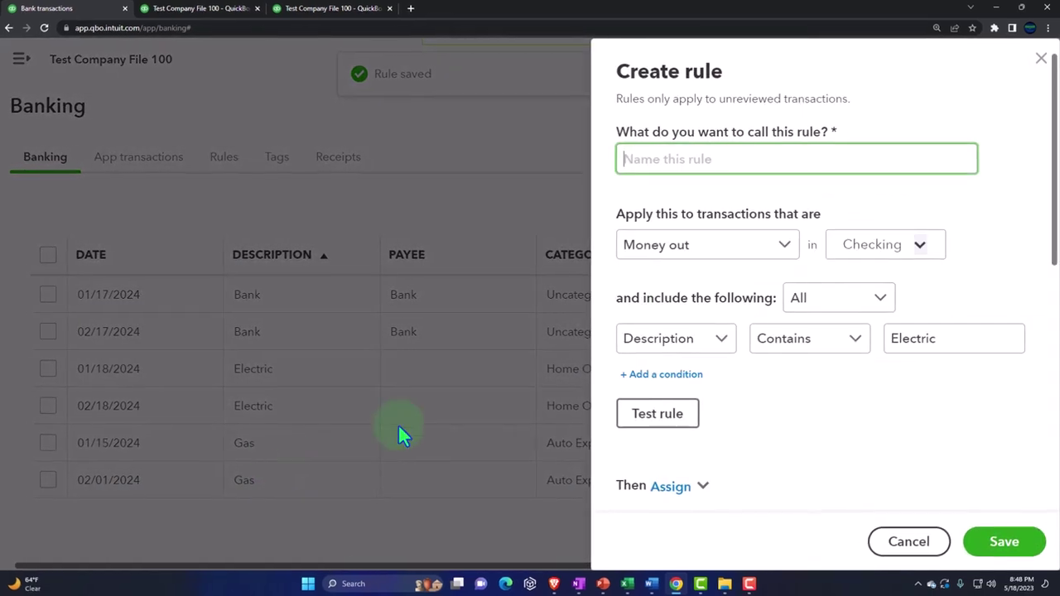
# - Name the rule Electric Co using the copied memo text
pyautogui.scroll(-3, 712, 373)
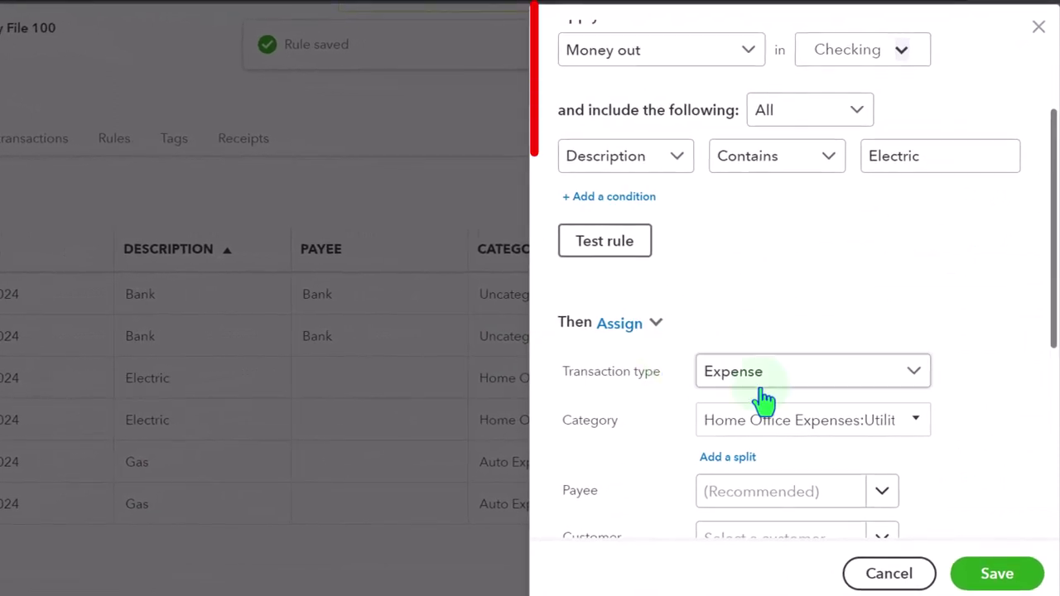
pyautogui.scroll(-3, 779, 404)
pyautogui.moveTo(793, 507); pyautogui.dragTo(688, 516)
pyautogui.hotkey('ctrl', 'c')
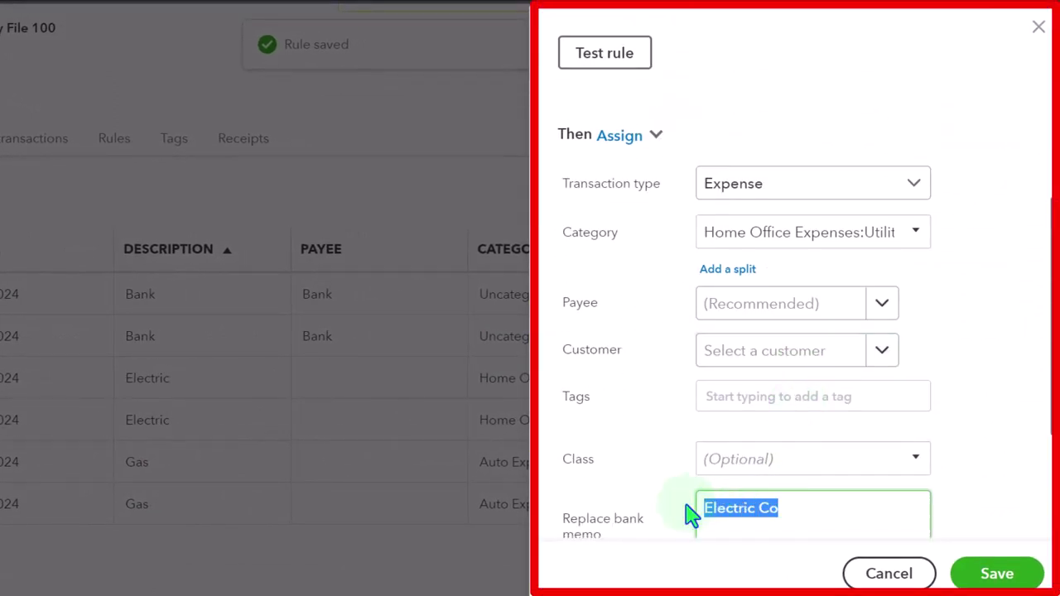
pyautogui.scroll(5, 629, 425)
pyautogui.click(618, 147)
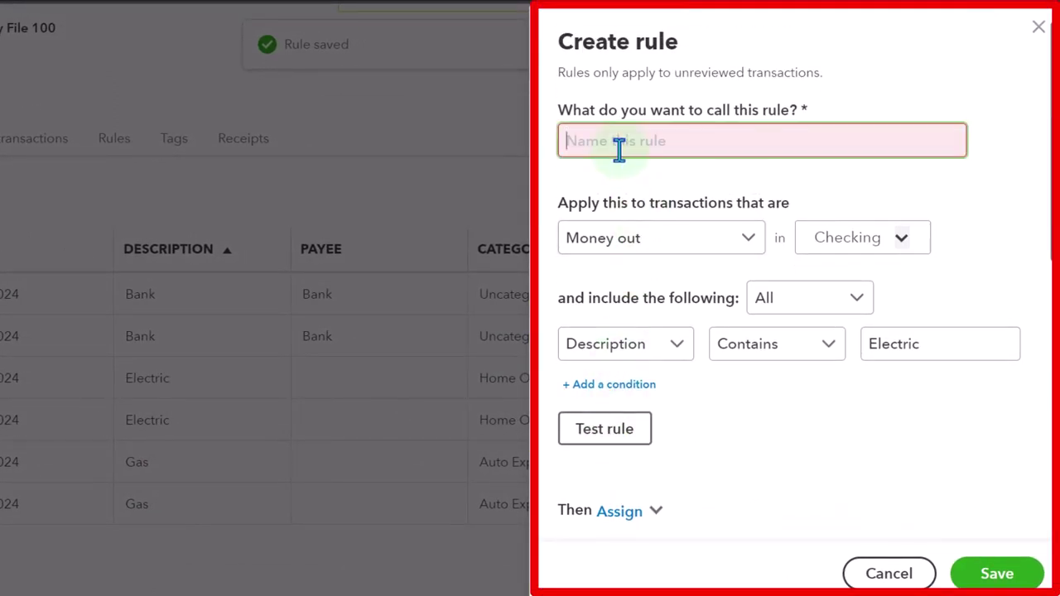
pyautogui.hotkey('ctrl', 'v')
# - Match the condition on Bank text, test it on 2 transactions, and add a split
pyautogui.scroll(-1, 671, 249)
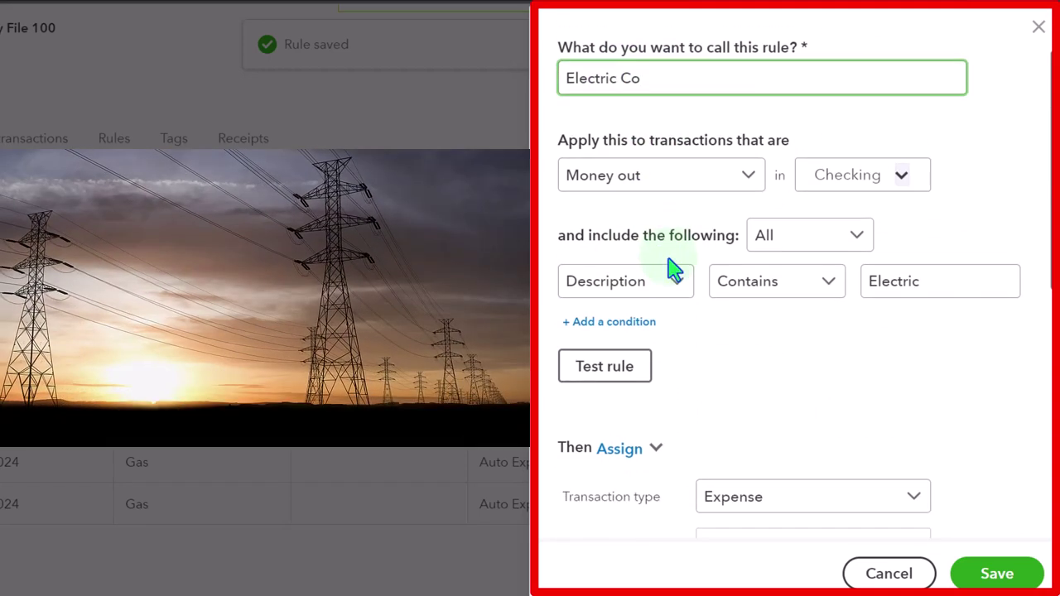
pyautogui.click(676, 285)
pyautogui.click(645, 360)
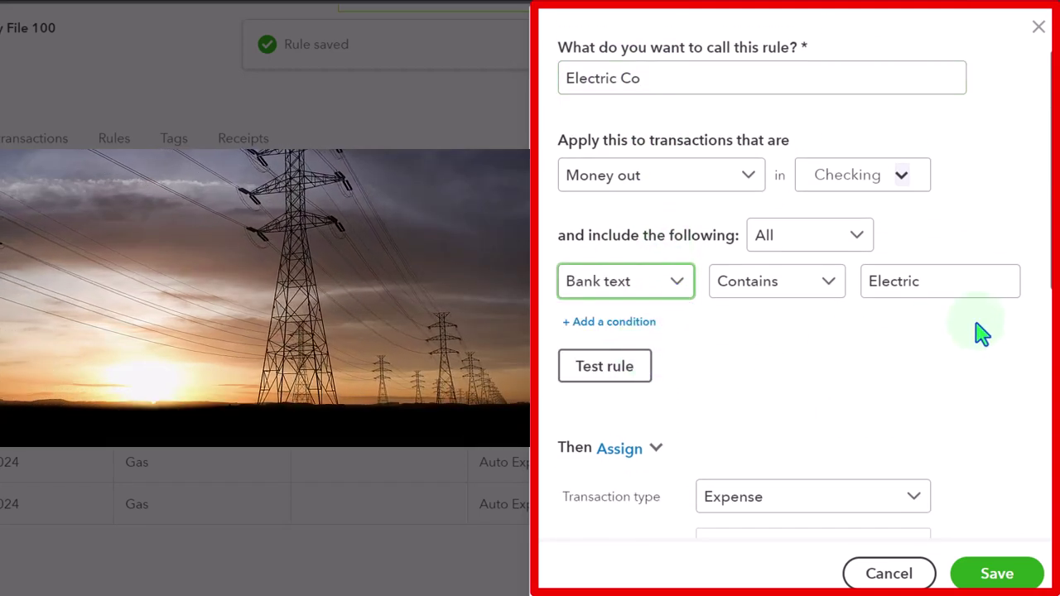
pyautogui.scroll(-1, 871, 322)
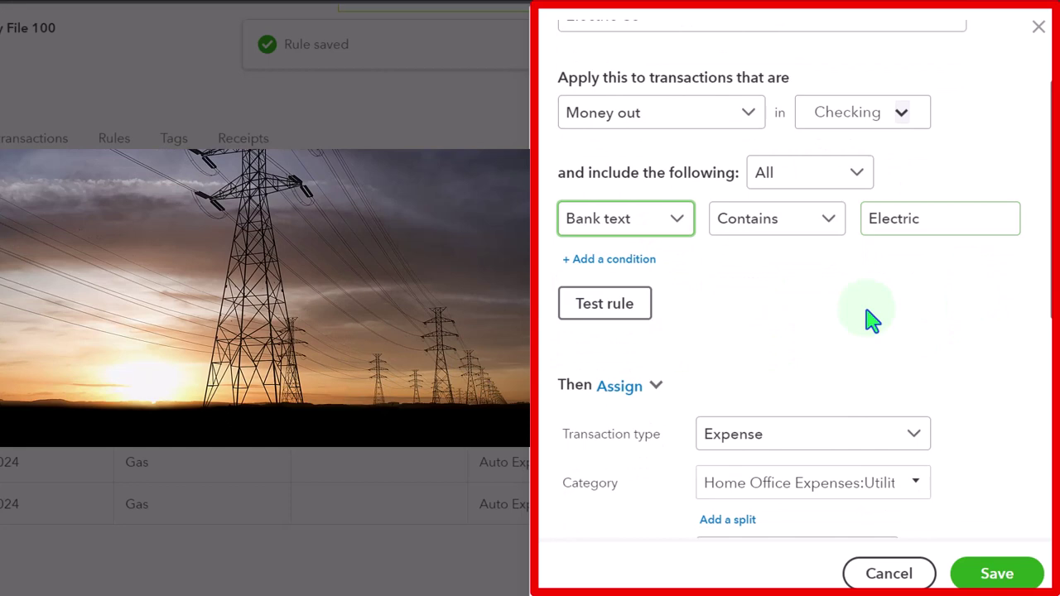
pyautogui.click(622, 308)
pyautogui.scroll(-3, 807, 324)
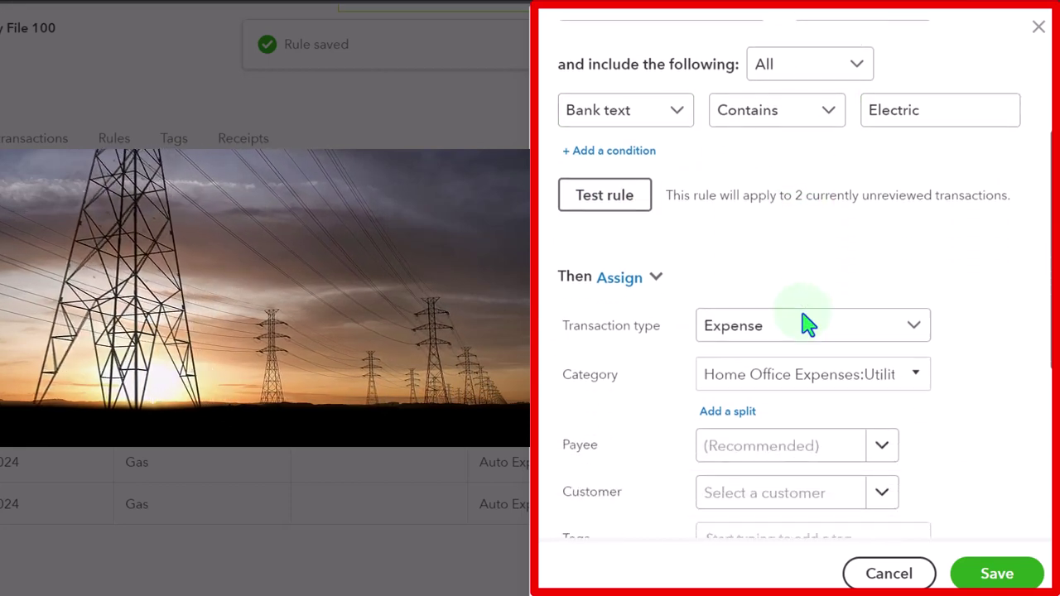
pyautogui.click(742, 333)
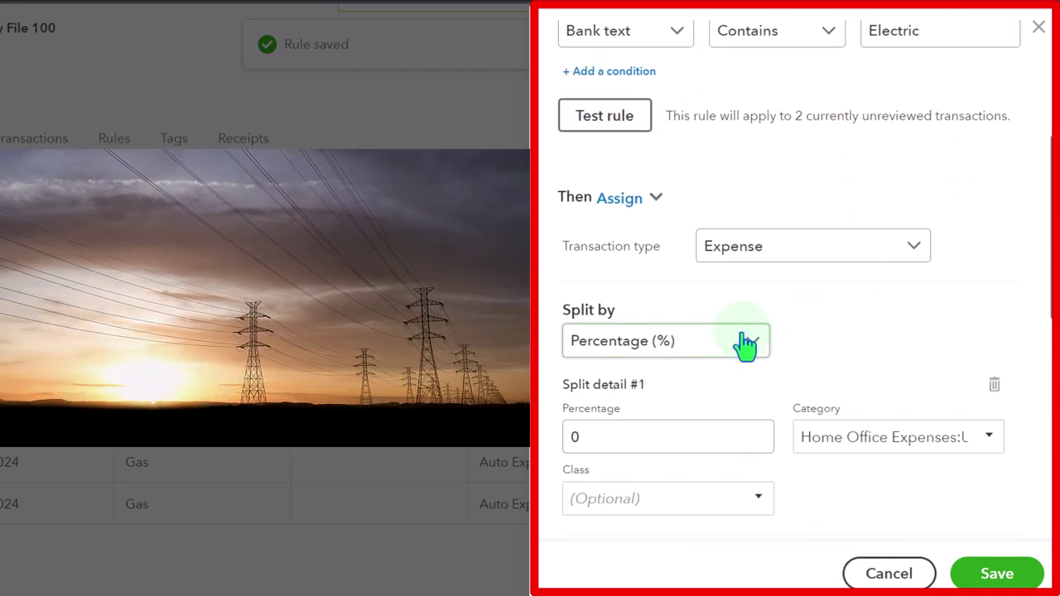
# - Set the Electric Co split percentages to 30% and 70%
pyautogui.scroll(-2, 745, 346)
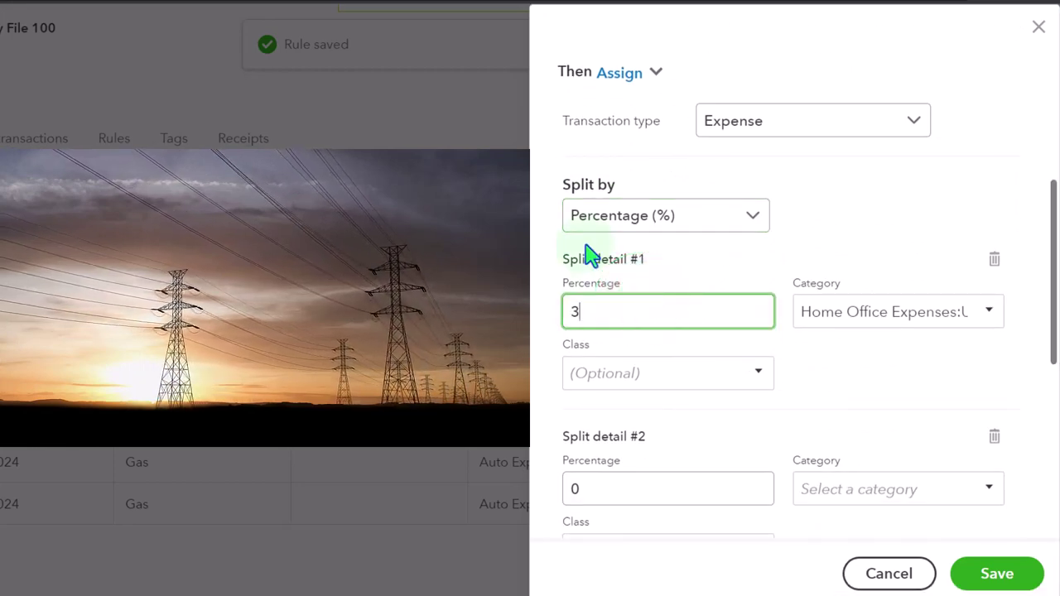
pyautogui.press('Tab')
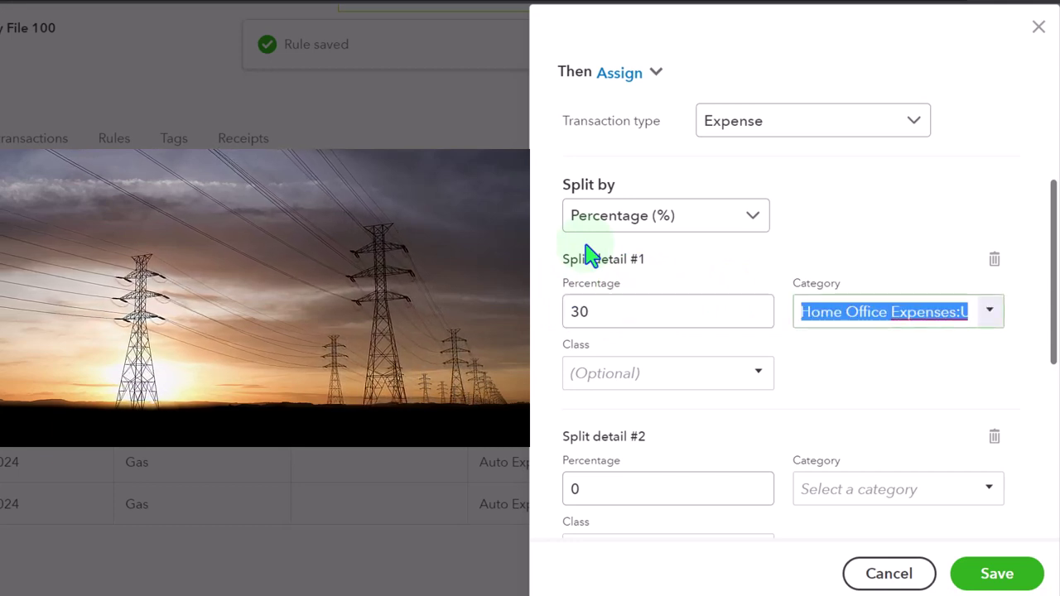
pyautogui.press('Tab')
pyautogui.scroll(-1, 586, 256)
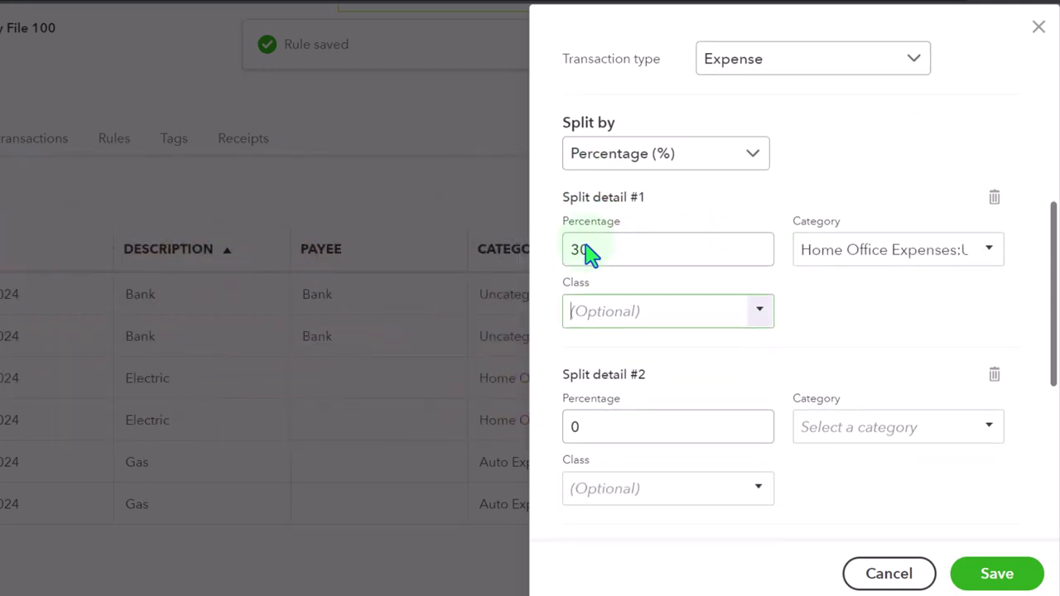
pyautogui.click(606, 426)
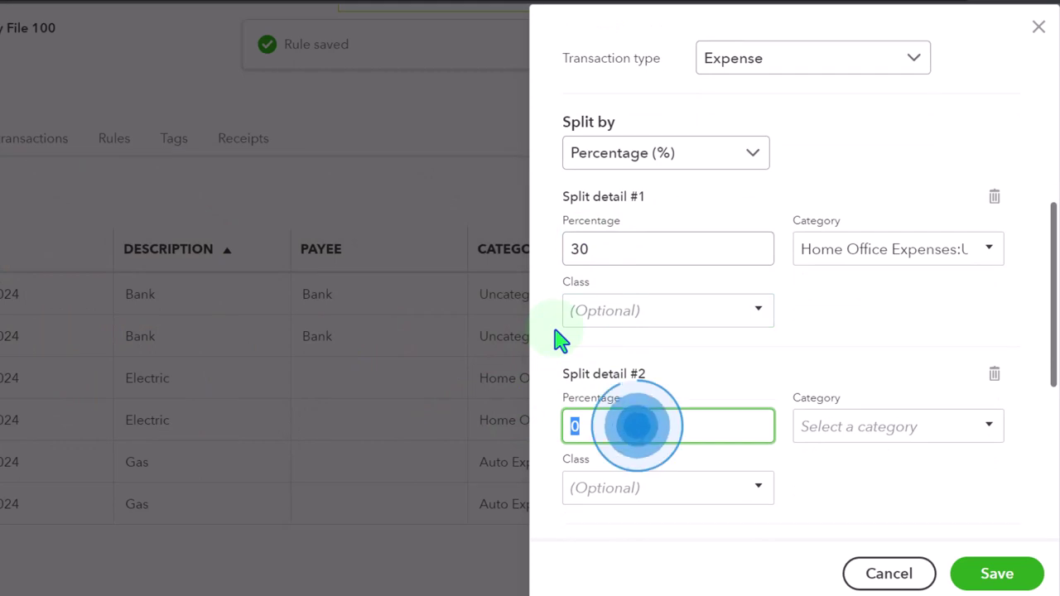
pyautogui.write('70')
pyautogui.press('Tab')
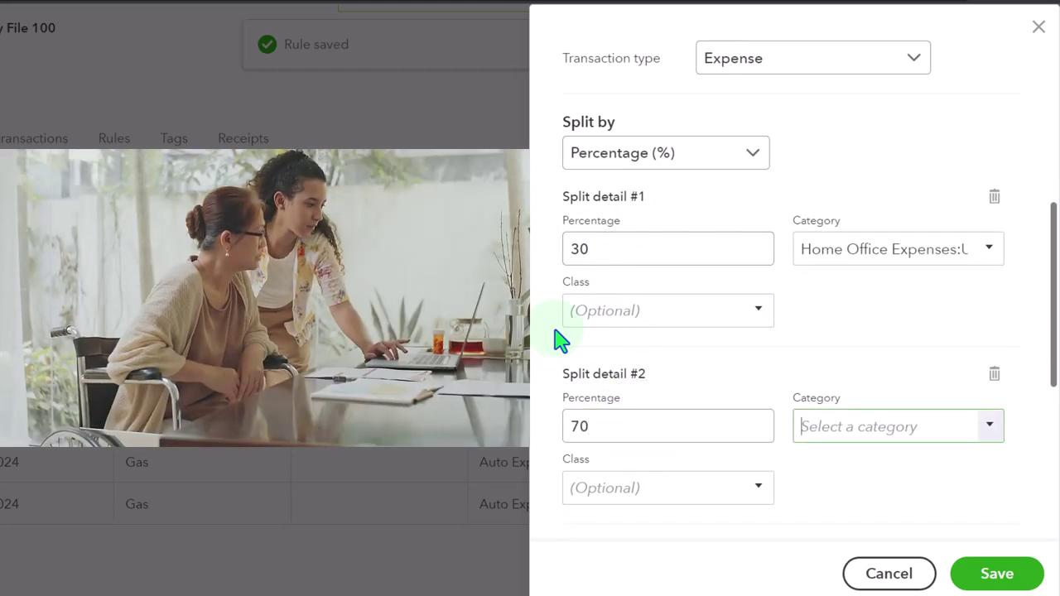
# - Set the second split's category to Home Office Expenses:Utilities
pyautogui.moveTo(798, 248); pyautogui.dragTo(1001, 248)
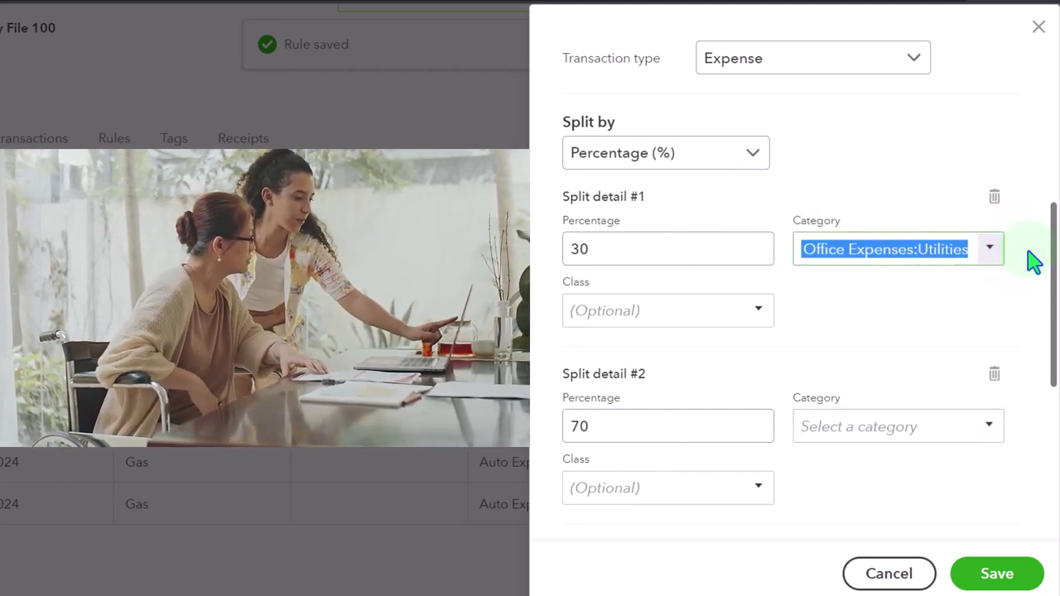
pyautogui.press('Tab')
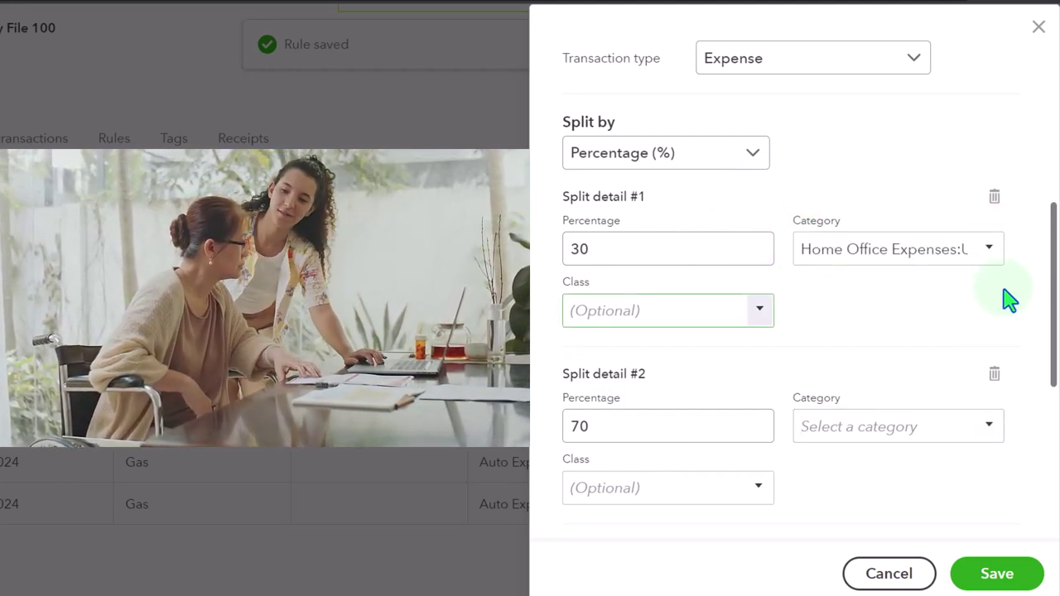
pyautogui.click(894, 427)
pyautogui.write('ut')
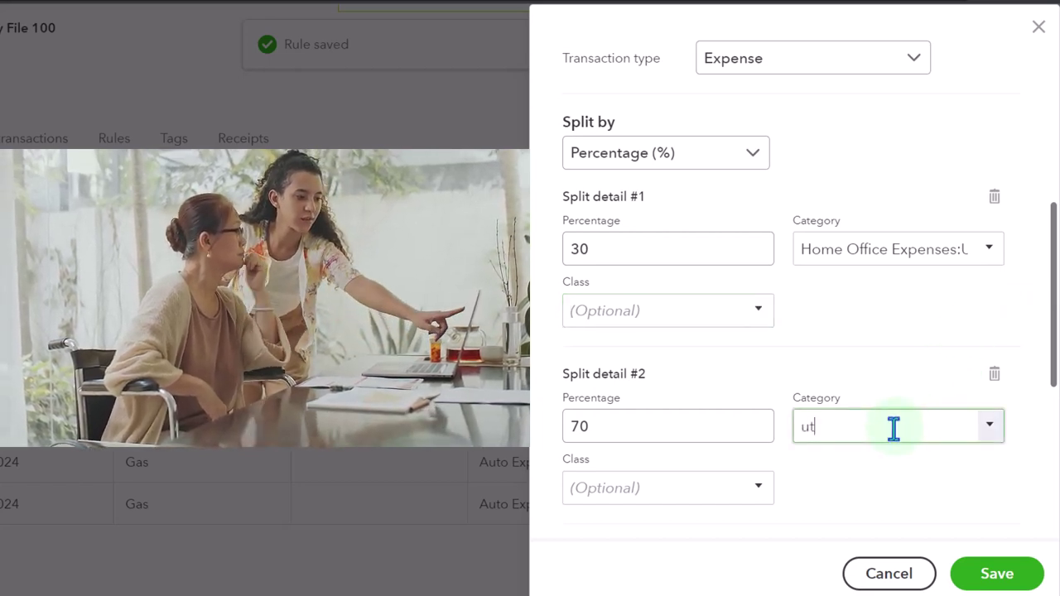
pyautogui.click(894, 427)
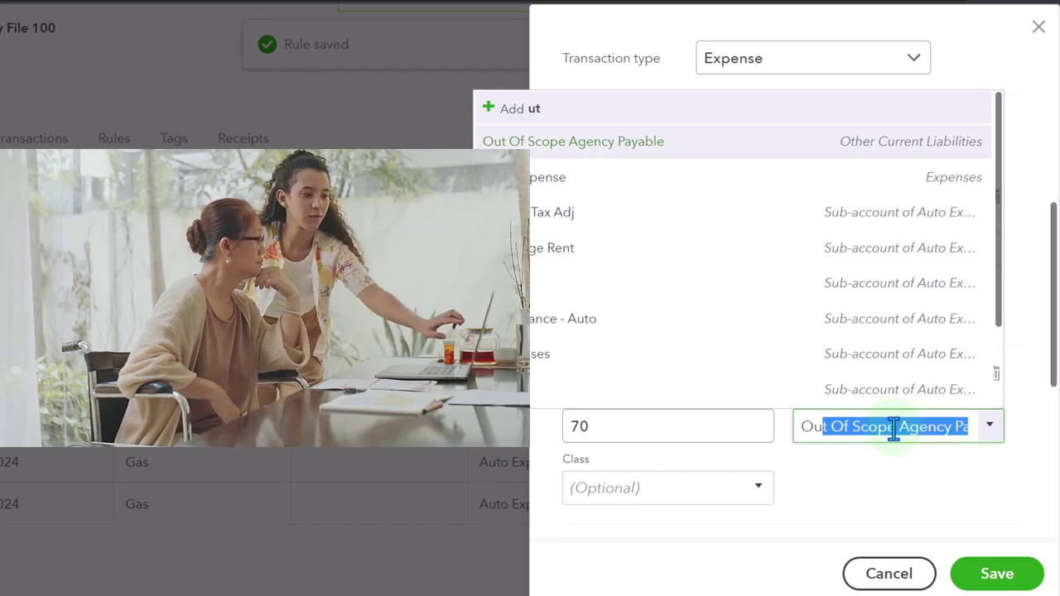
pyautogui.press('BackSpace')
pyautogui.press('BackSpace')
pyautogui.press('BackSpace')
pyautogui.write('u')
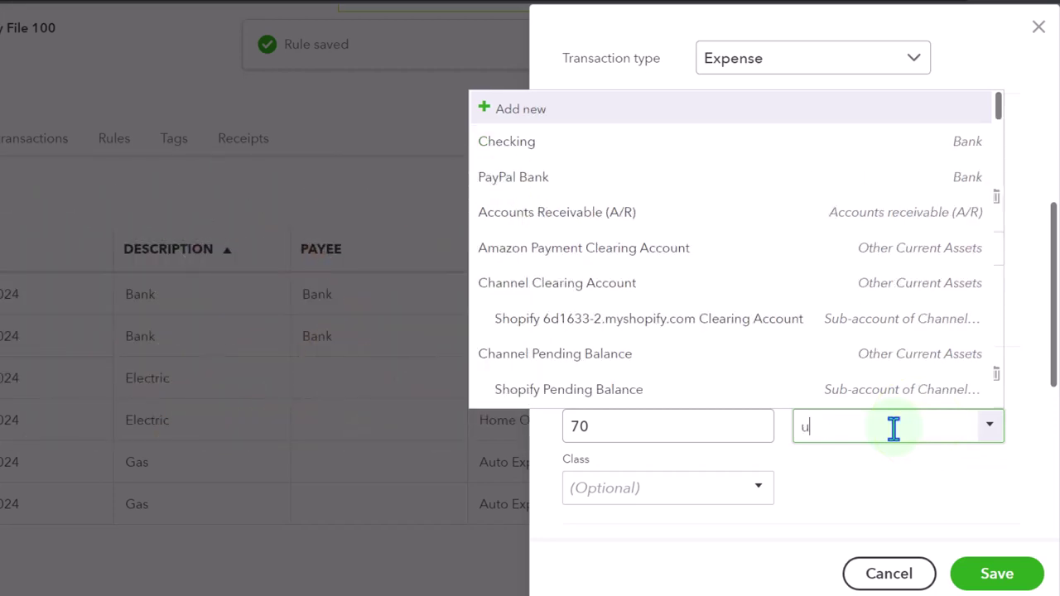
pyautogui.write('tilitiesl')
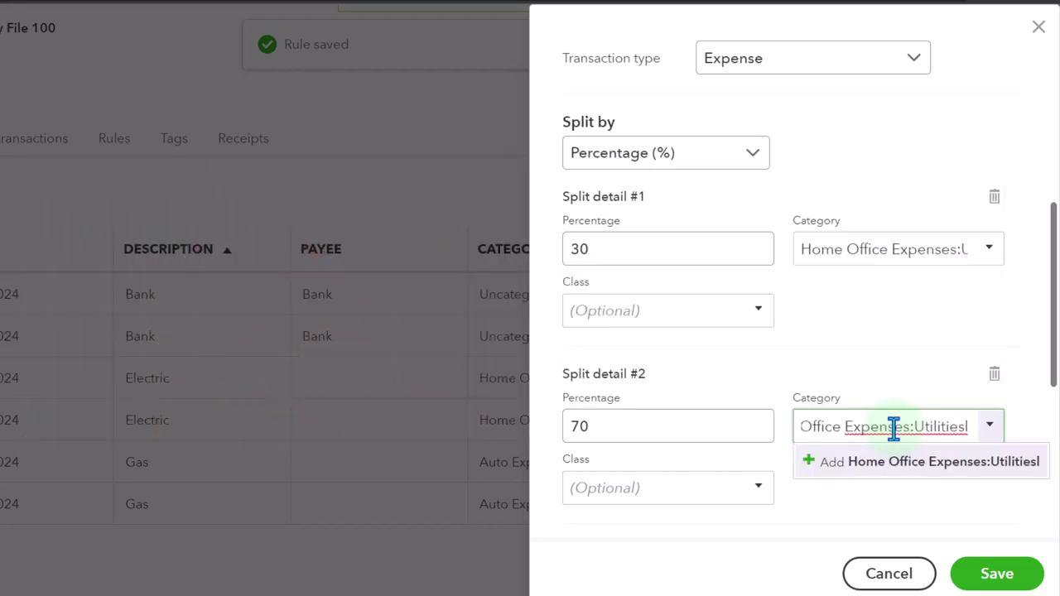
pyautogui.press('Return')
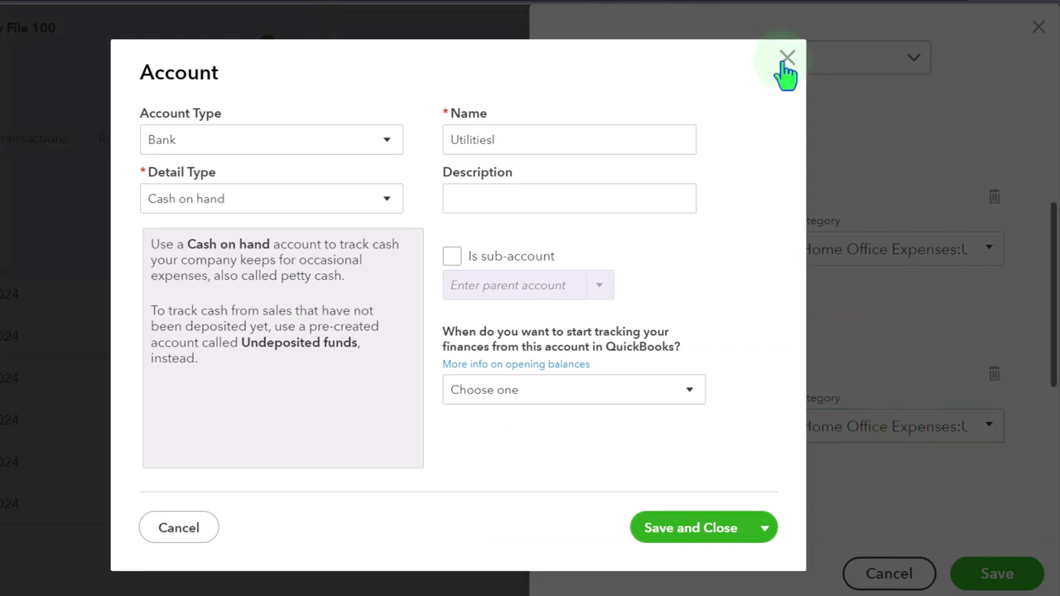
pyautogui.click(786, 61)
pyautogui.write('ut')
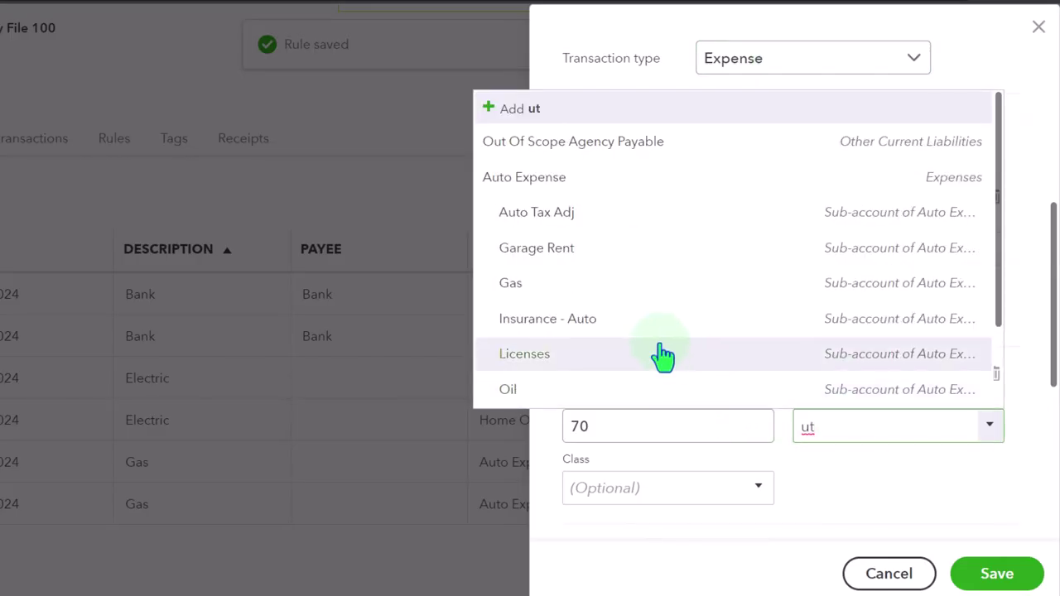
pyautogui.scroll(-3, 656, 343)
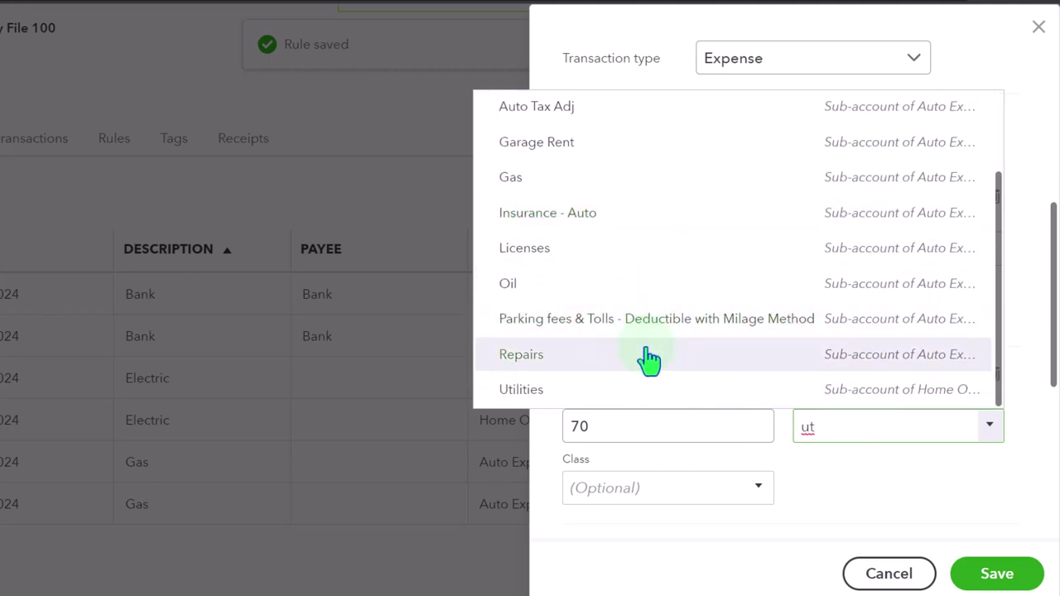
pyautogui.click(584, 393)
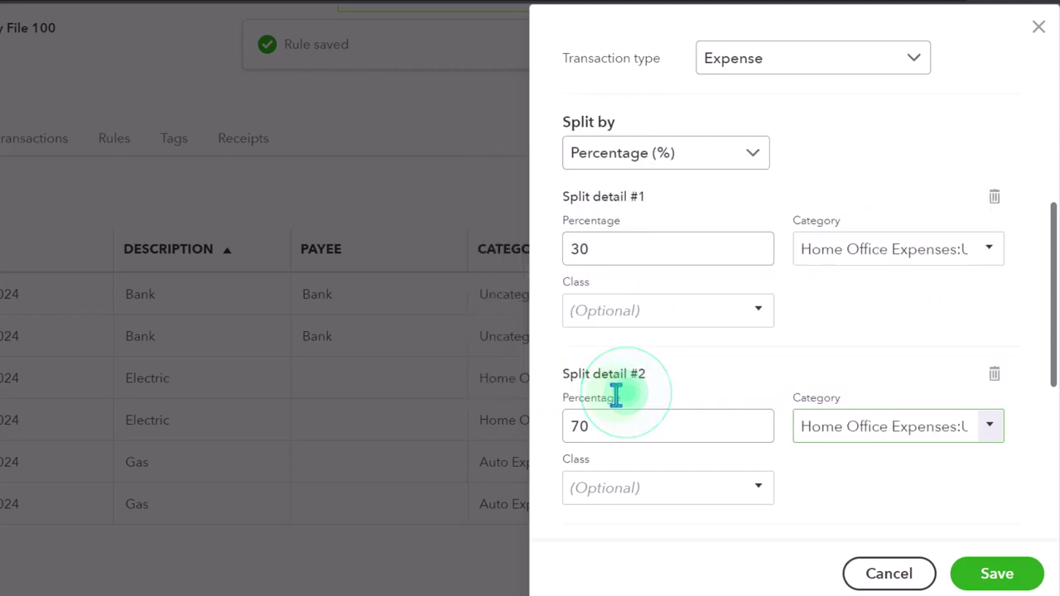
# - Assign class Tax Adj to the 70% split
pyautogui.click(634, 483)
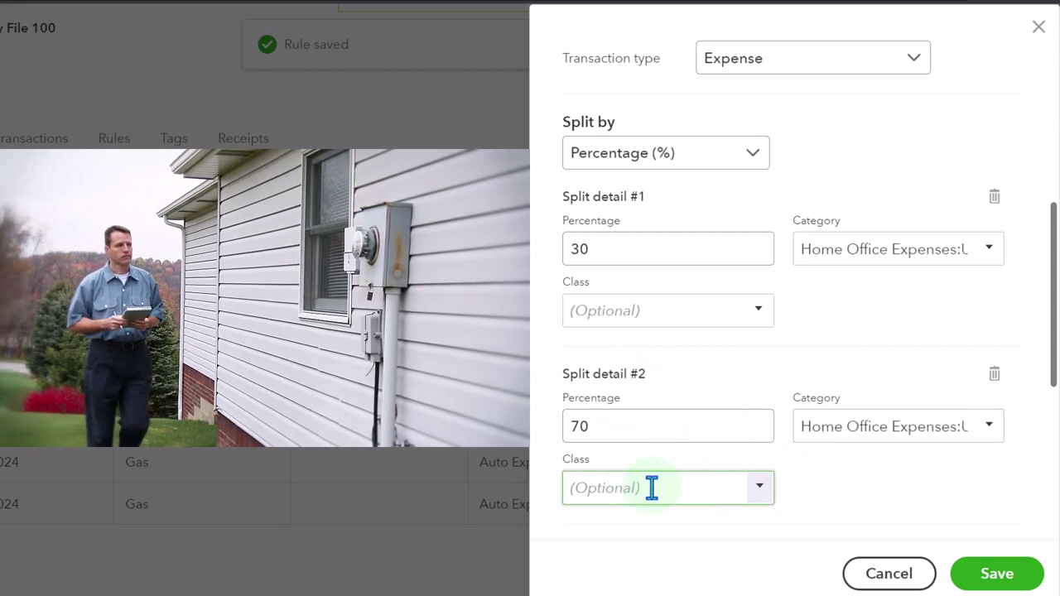
pyautogui.click(759, 495)
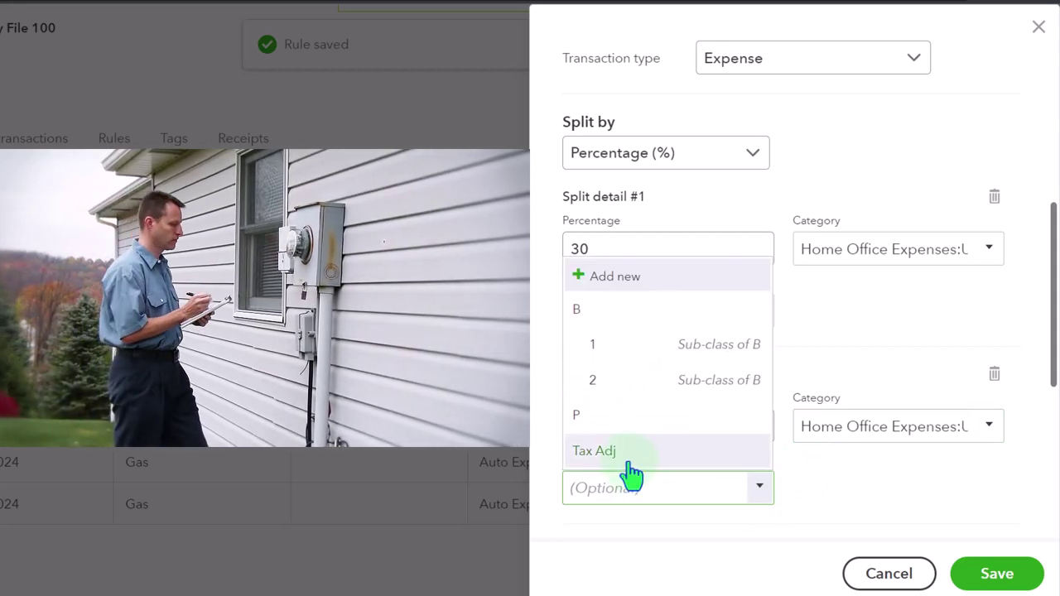
pyautogui.click(633, 462)
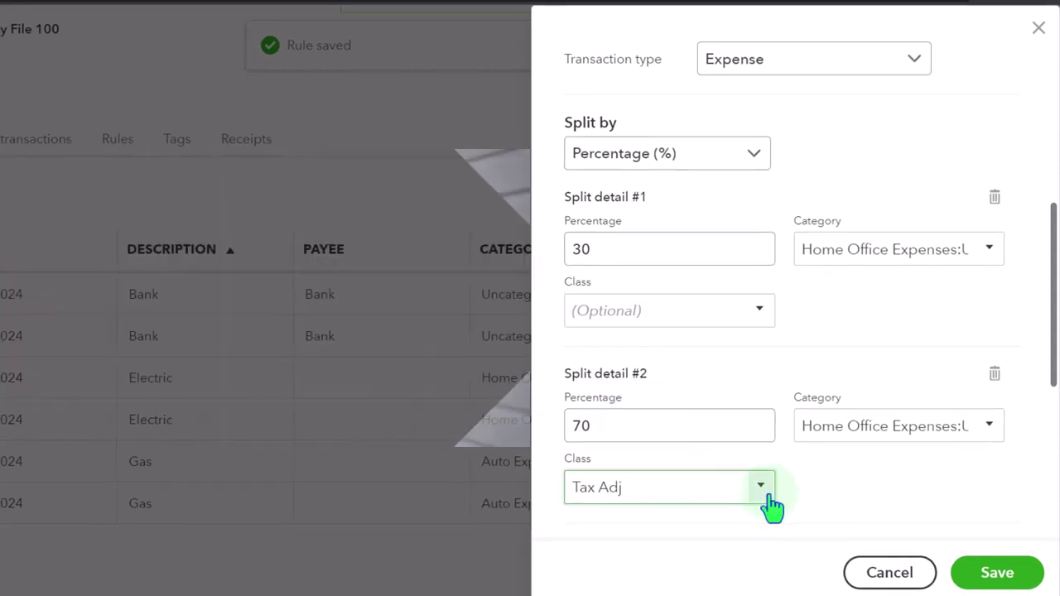
# - Save the Electric Co split rule and add the 01/18 and 02/18 Electric transactions
pyautogui.click(998, 565)
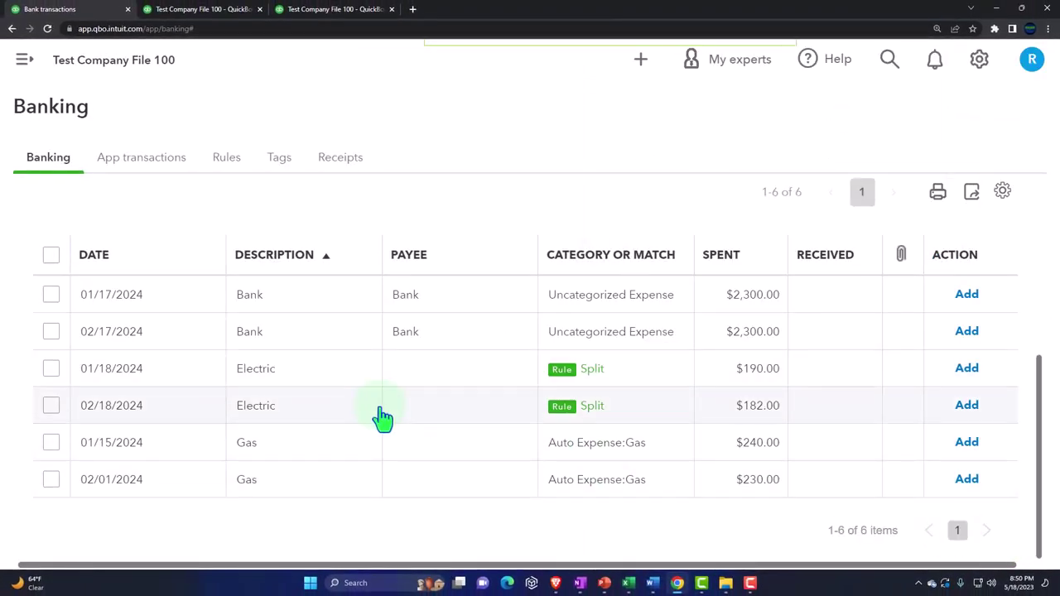
pyautogui.click(967, 370)
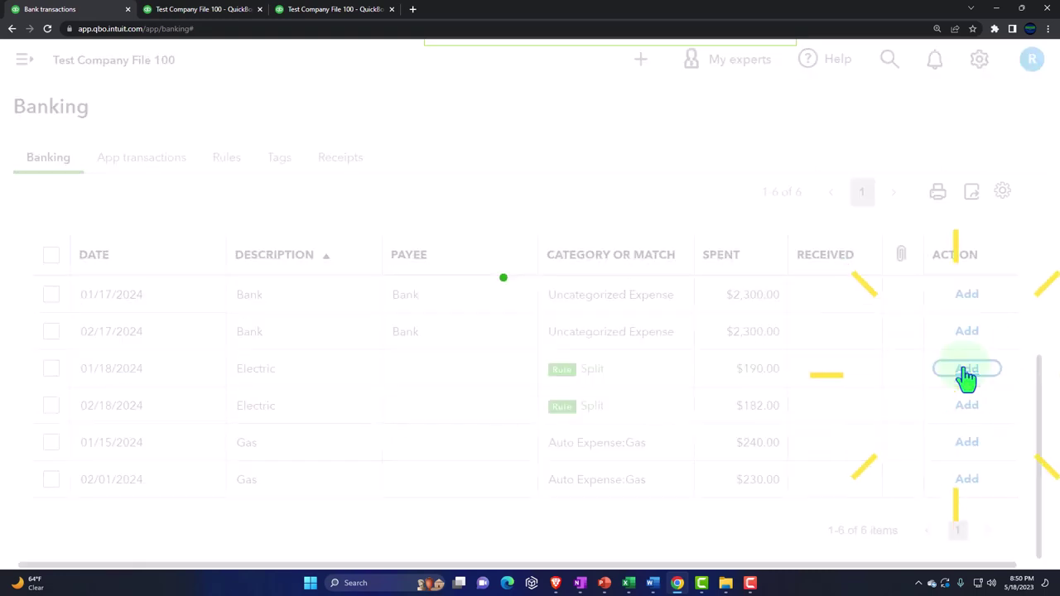
pyautogui.click(967, 406)
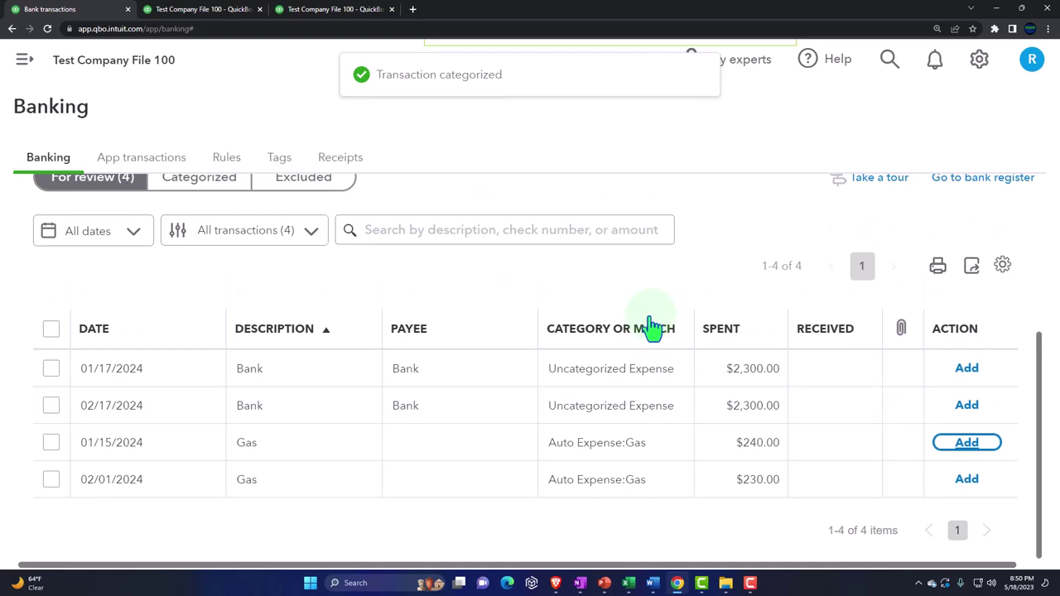
pyautogui.click(344, 11)
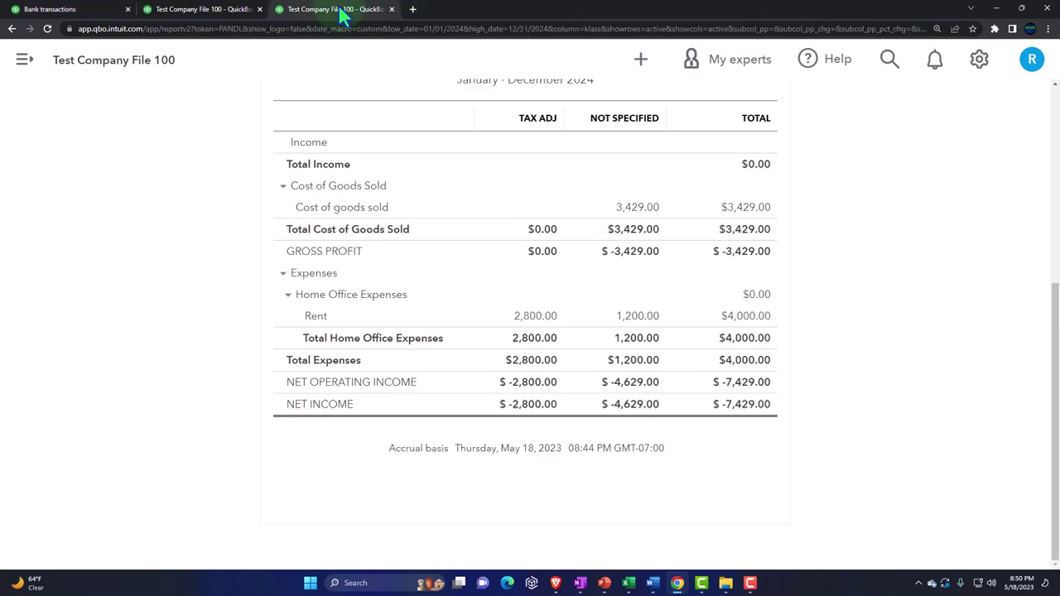
# - Review the 2024 Profit and Loss, where Utilities shows 260.40 Tax Adj and 111.60 Not Specified
pyautogui.scroll(4, 686, 244)
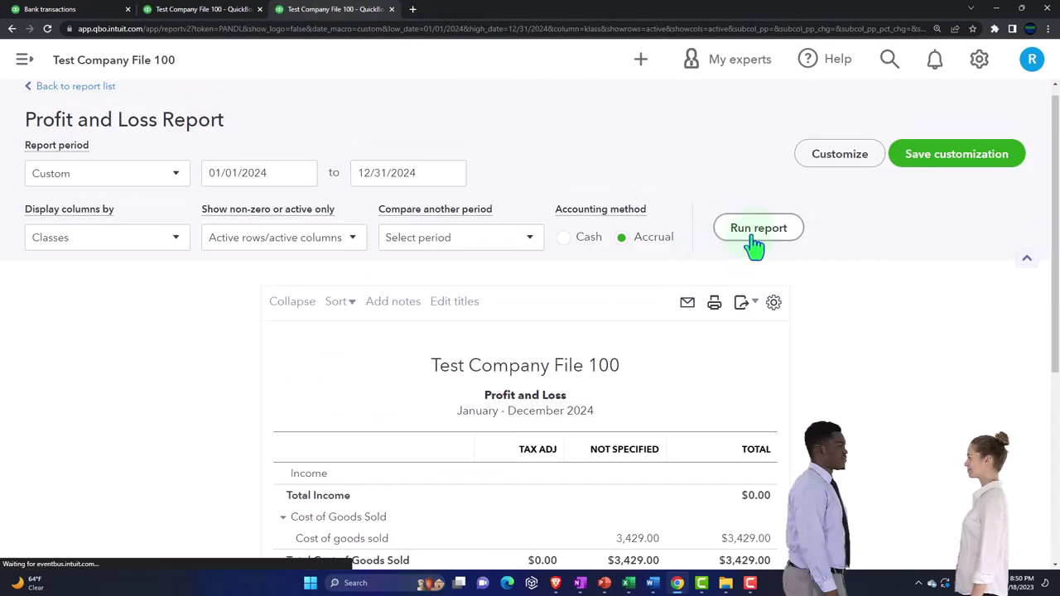
pyautogui.scroll(-3, 752, 245)
pyautogui.scroll(-2, 755, 298)
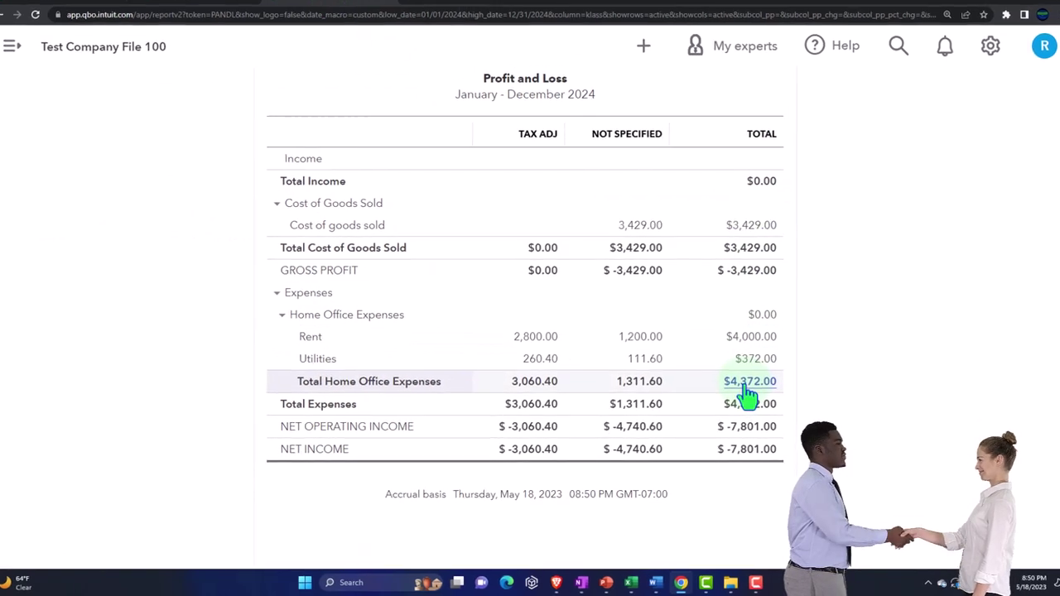
pyautogui.click(275, 577)
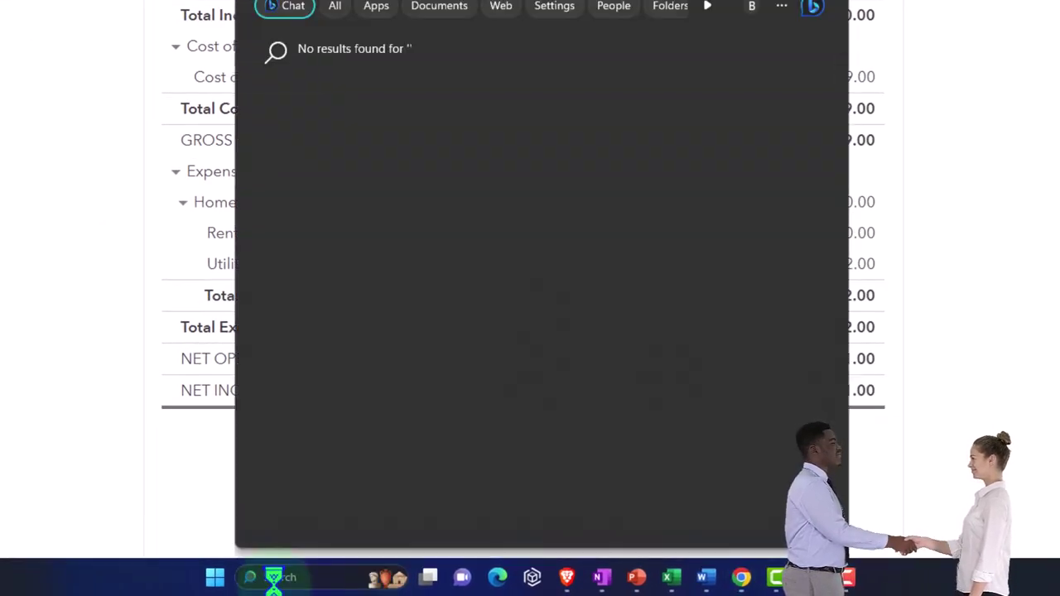
# - Open Calculator always-on-top and confirm 372 × 0.7 equals 260.4
pyautogui.write('cal')
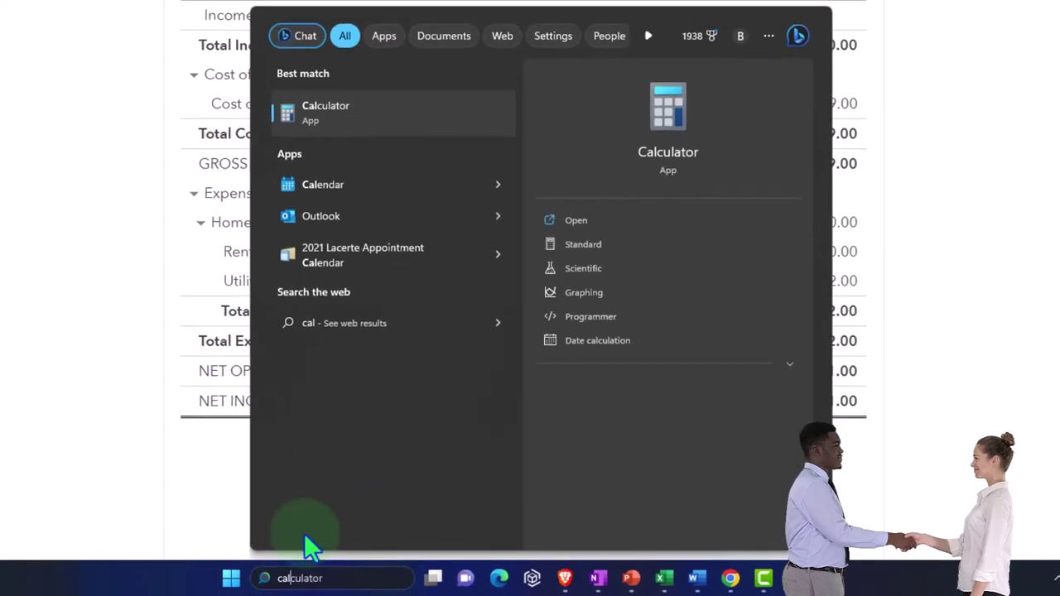
pyautogui.click(356, 104)
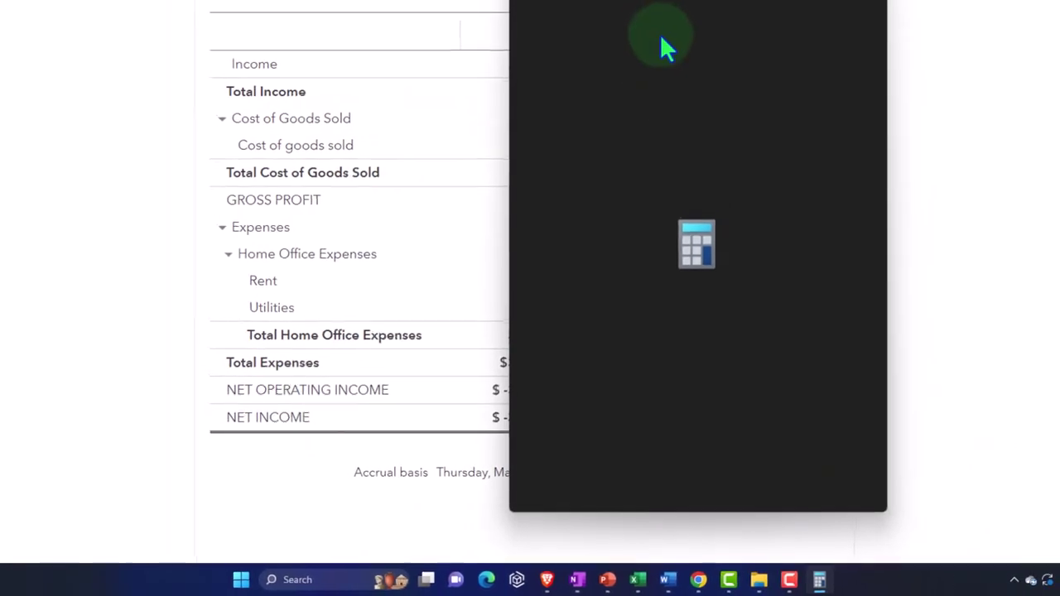
pyautogui.click(607, 81)
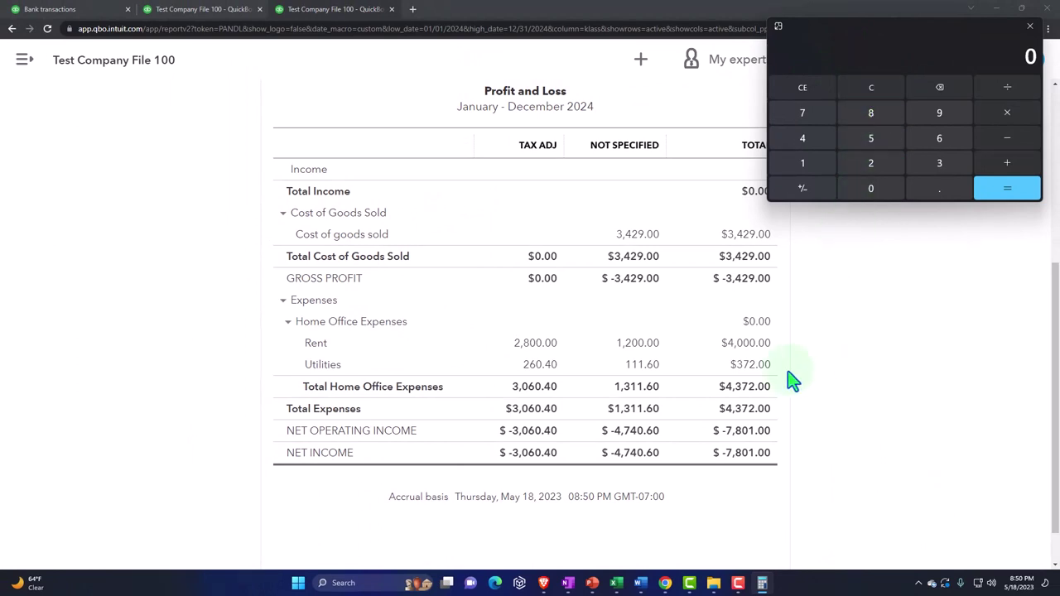
pyautogui.write('37')
pyautogui.write('111.6')
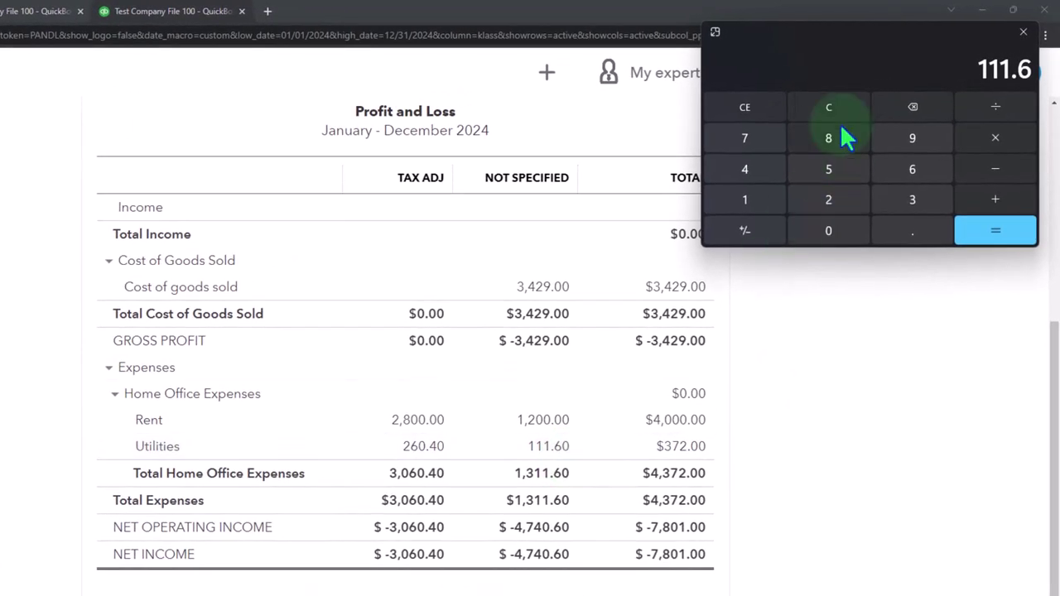
pyautogui.click(828, 107)
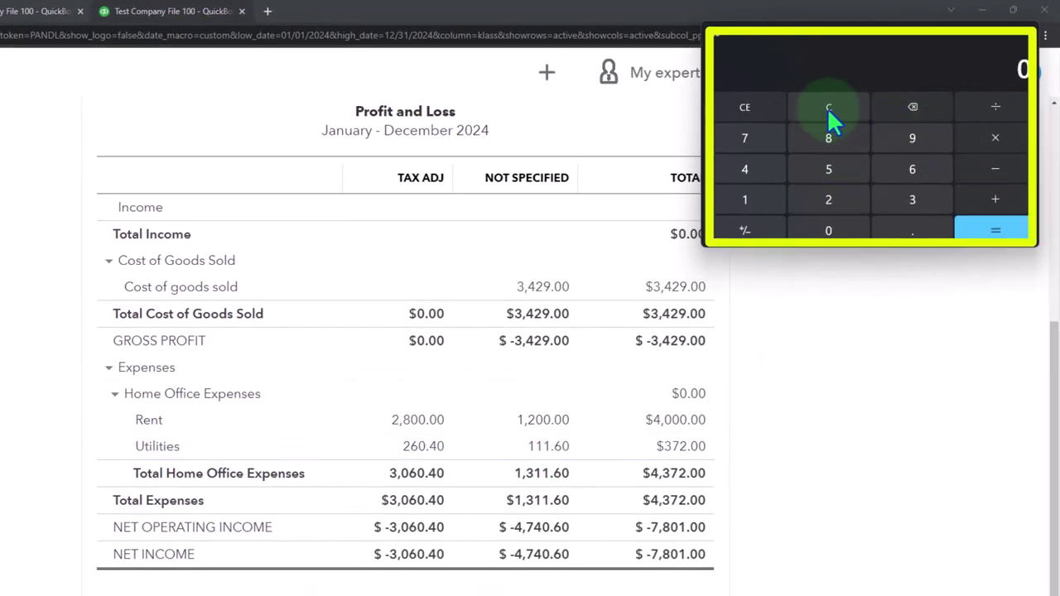
pyautogui.write('372*.7')
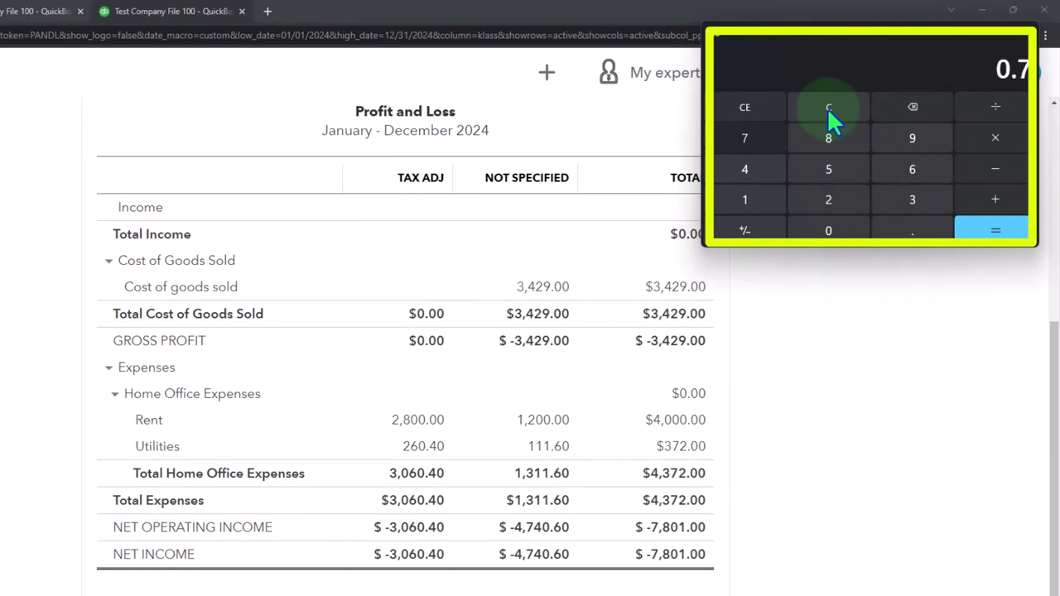
pyautogui.press('Return')
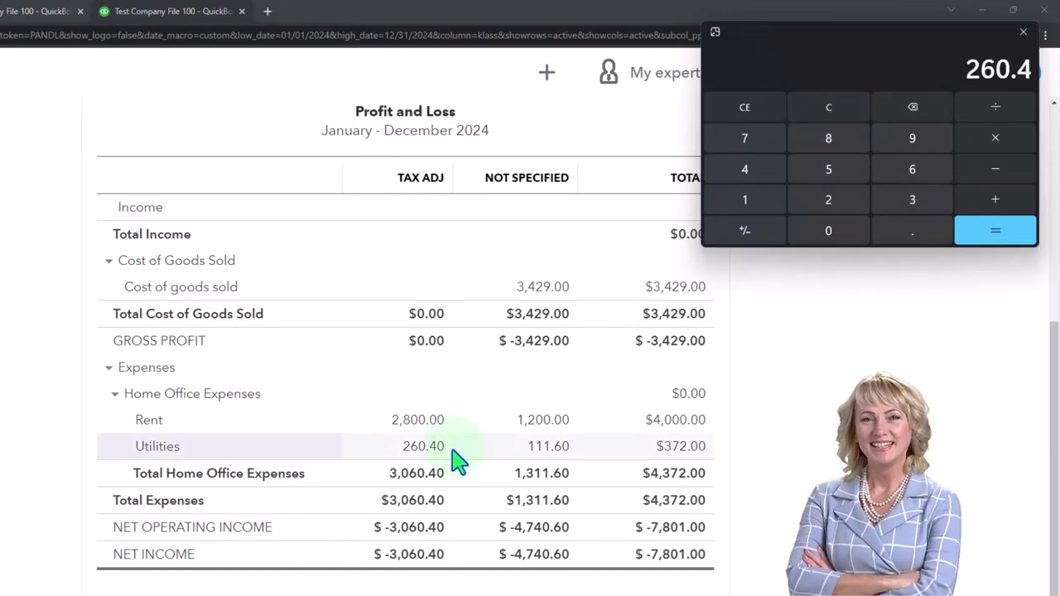
pyautogui.moveTo(821, 59); pyautogui.dragTo(1055, 273)
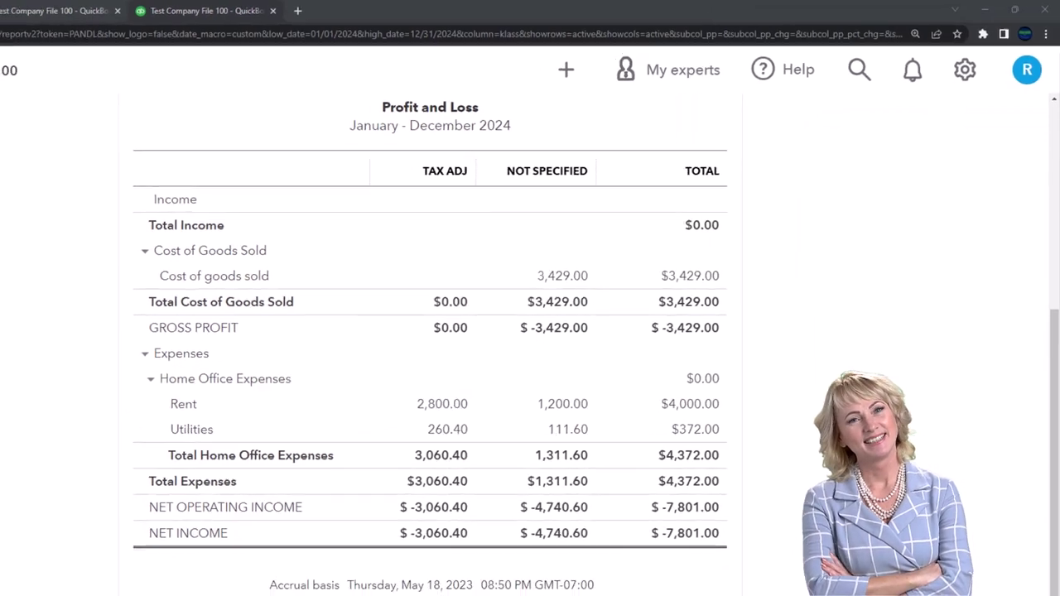
pyautogui.click(25, 9)
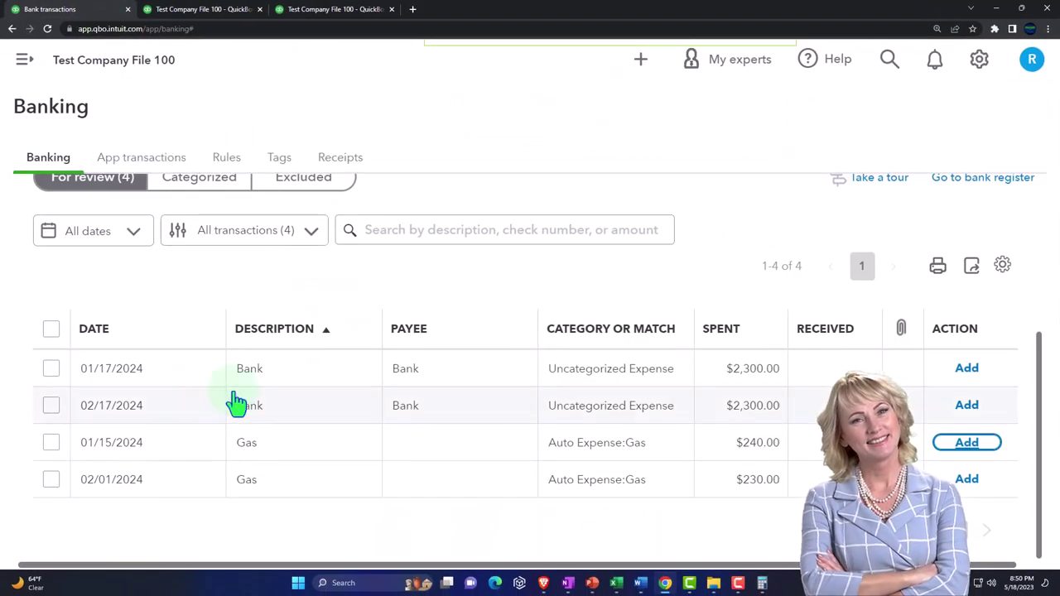
# - Start a new rule named Gas from the 01/15/2024 Gas transaction
pyautogui.click(248, 451)
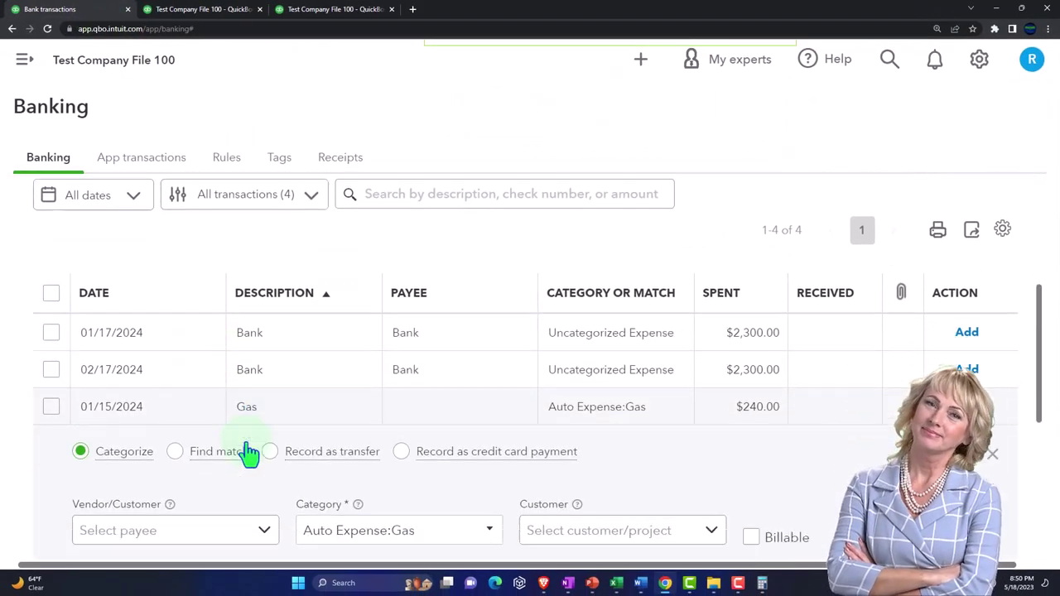
pyautogui.scroll(-2, 249, 452)
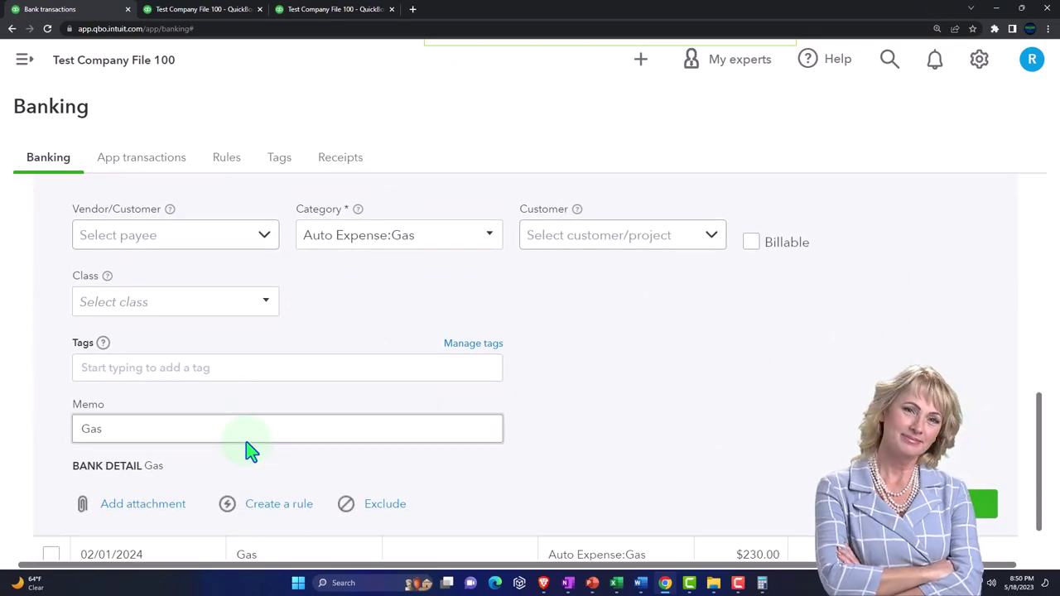
pyautogui.click(273, 507)
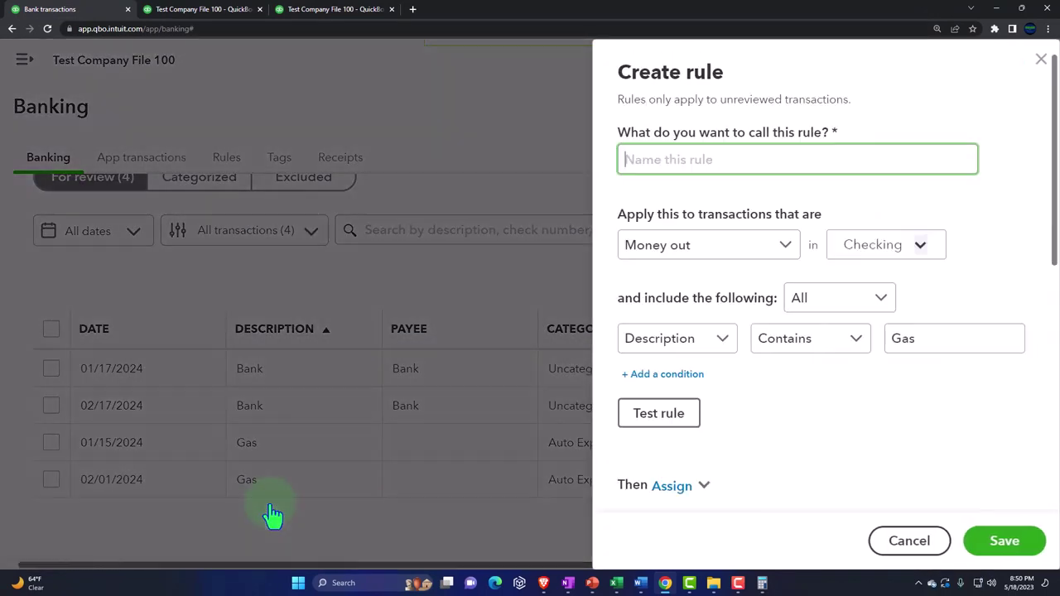
pyautogui.scroll(-5, 694, 331)
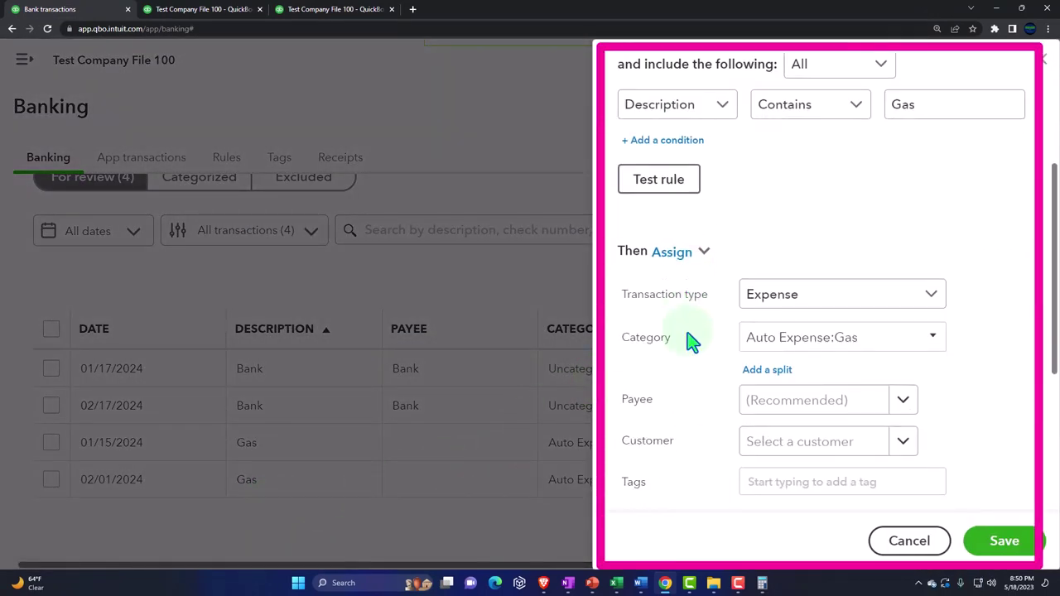
pyautogui.doubleClick(768, 318)
pyautogui.scroll(6, 705, 331)
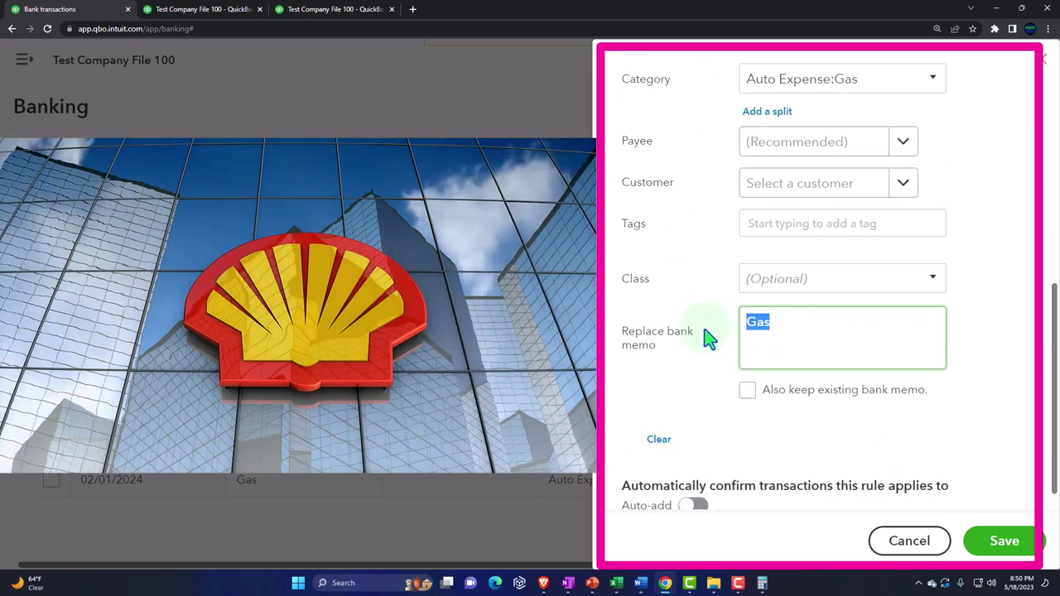
pyautogui.click(681, 160)
pyautogui.write('Gas')
# - Match the Gas rule on Bank text, test it on 2 transactions, and add a split
pyautogui.scroll(-1, 684, 162)
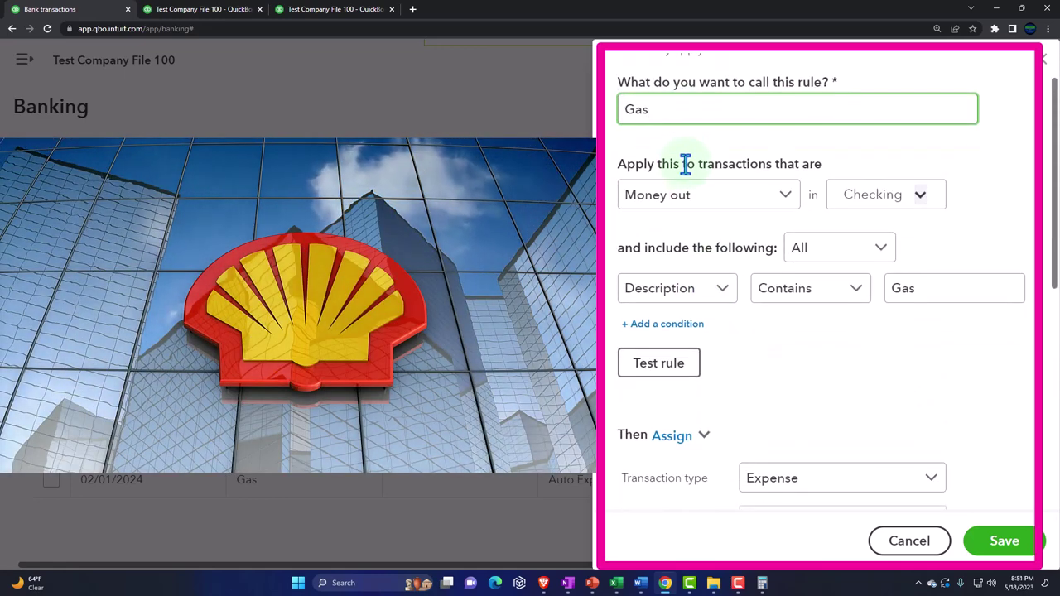
pyautogui.scroll(-1, 686, 166)
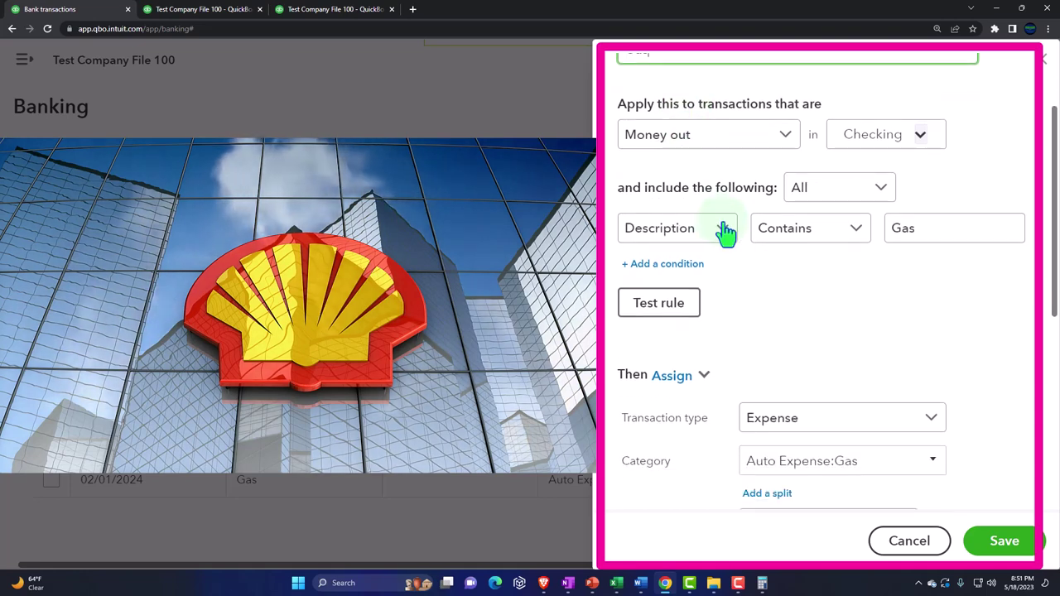
pyautogui.click(724, 230)
pyautogui.click(684, 299)
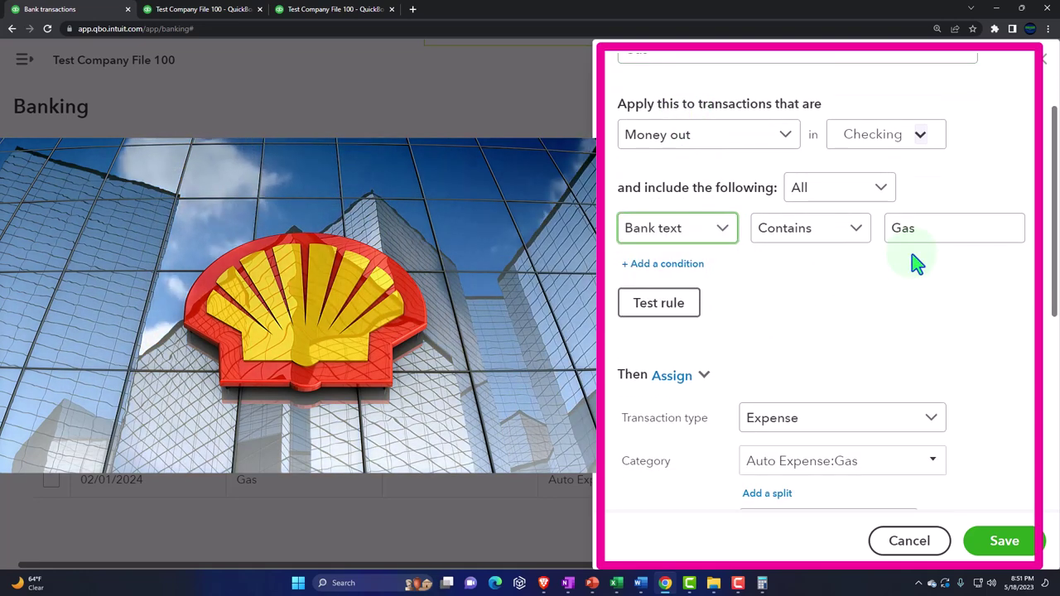
pyautogui.click(682, 308)
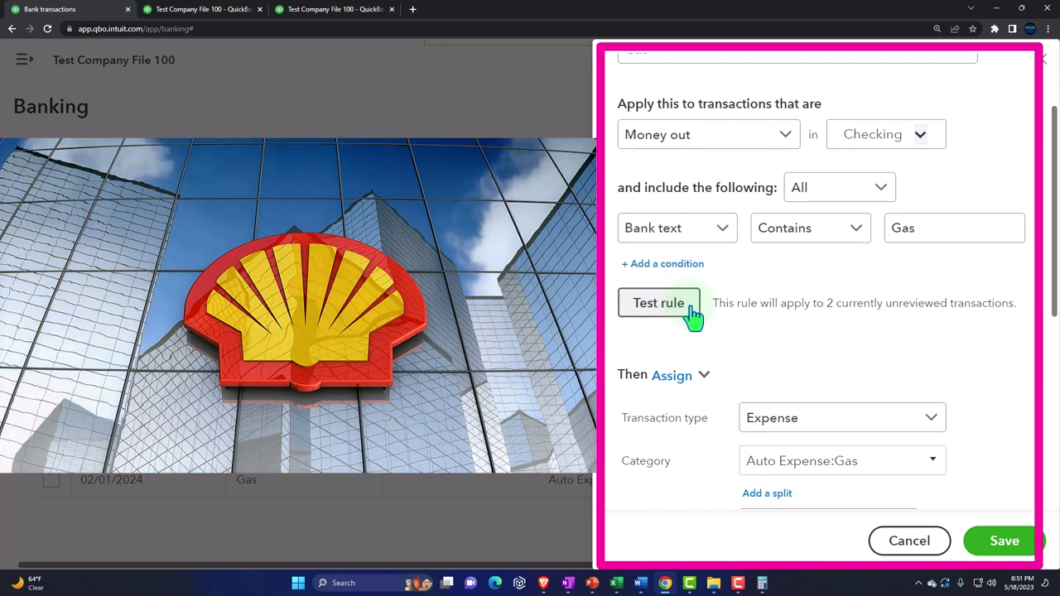
pyautogui.scroll(-3, 694, 315)
pyautogui.click(756, 274)
# - Set the Gas rule's first split to 30% going to Home Office Expenses:Utilities
pyautogui.scroll(-1, 751, 290)
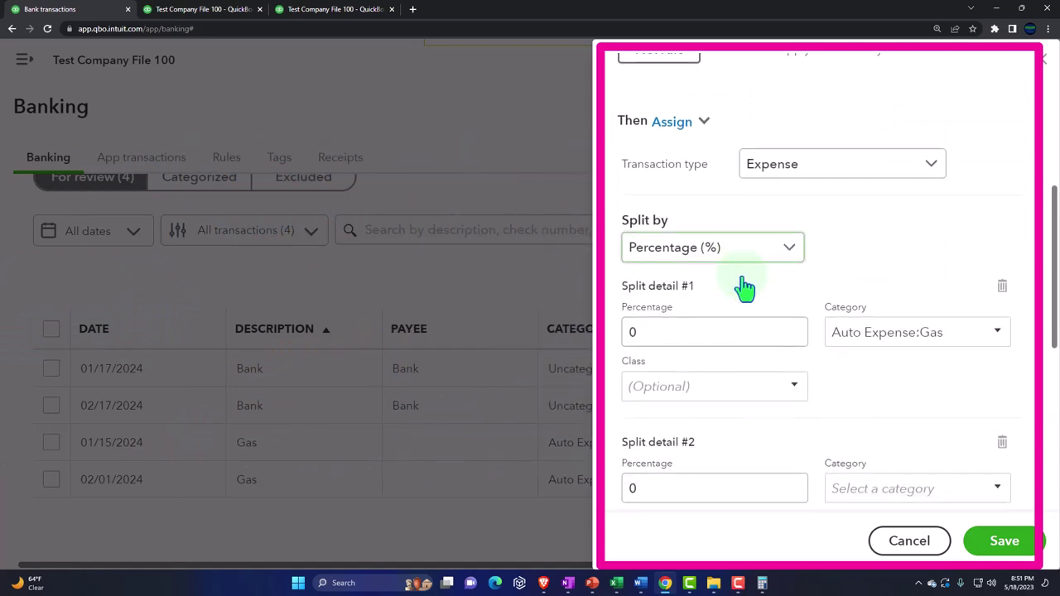
pyautogui.write('30')
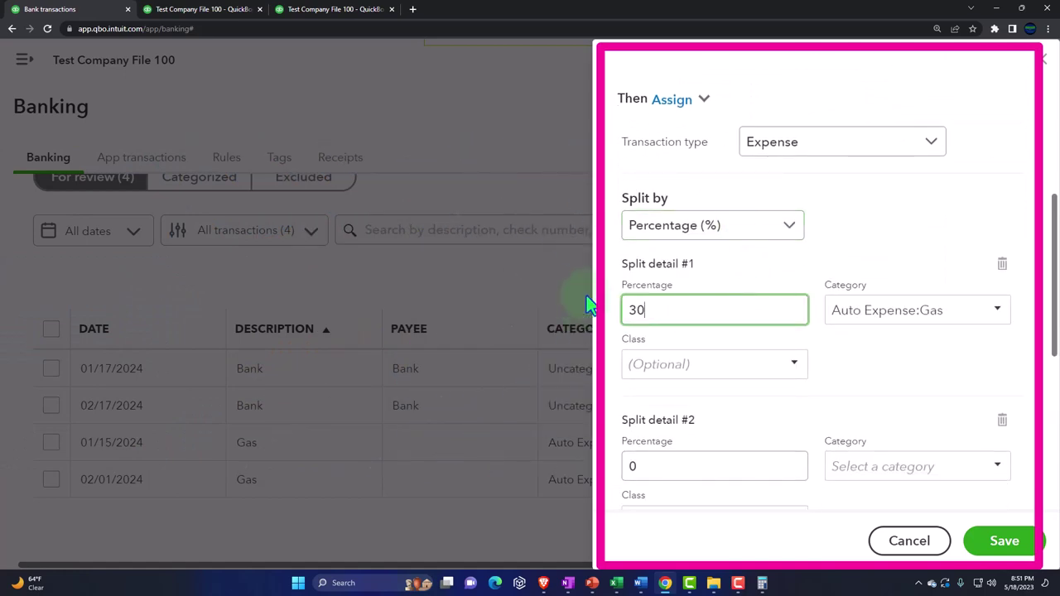
pyautogui.press('Tab')
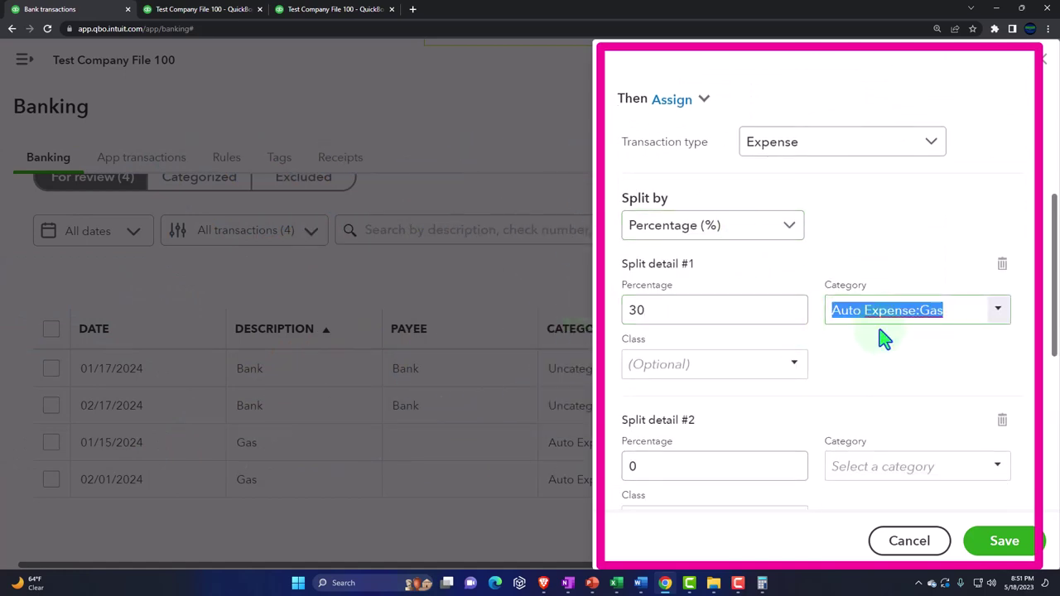
pyautogui.scroll(-1, 883, 338)
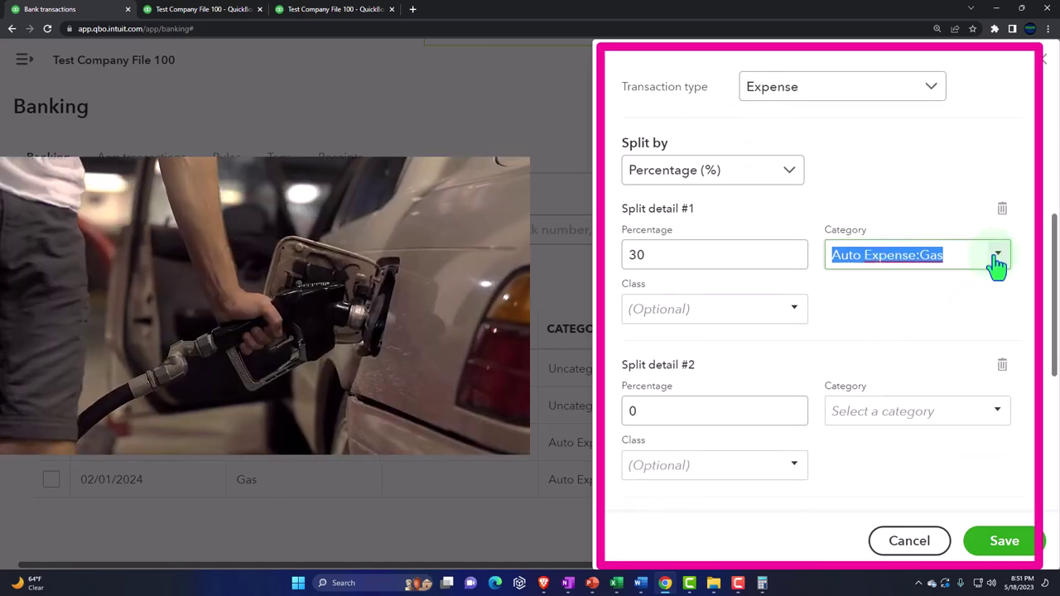
pyautogui.click(997, 264)
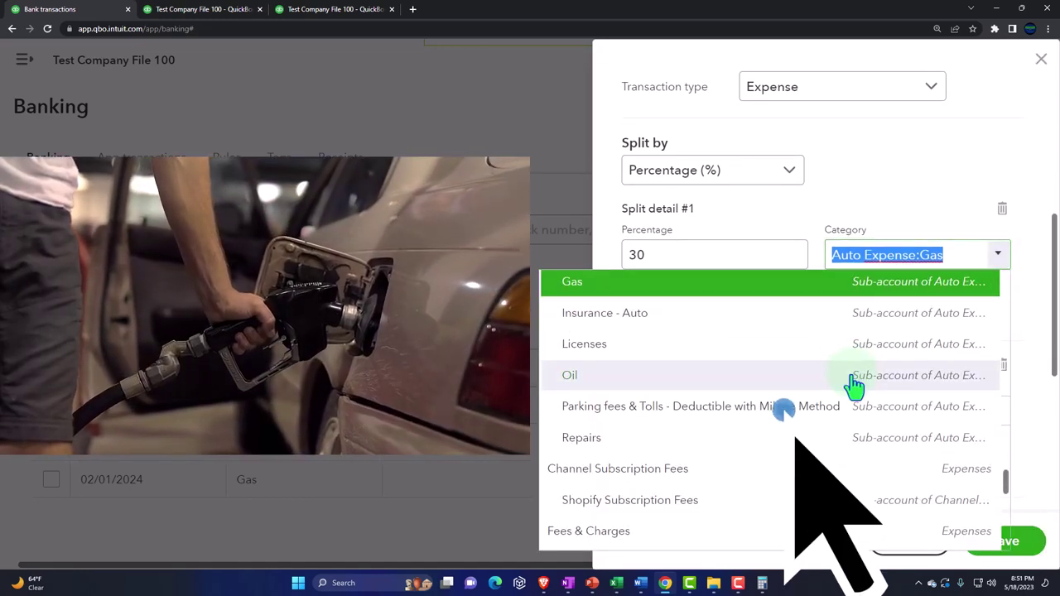
pyautogui.scroll(-3, 852, 384)
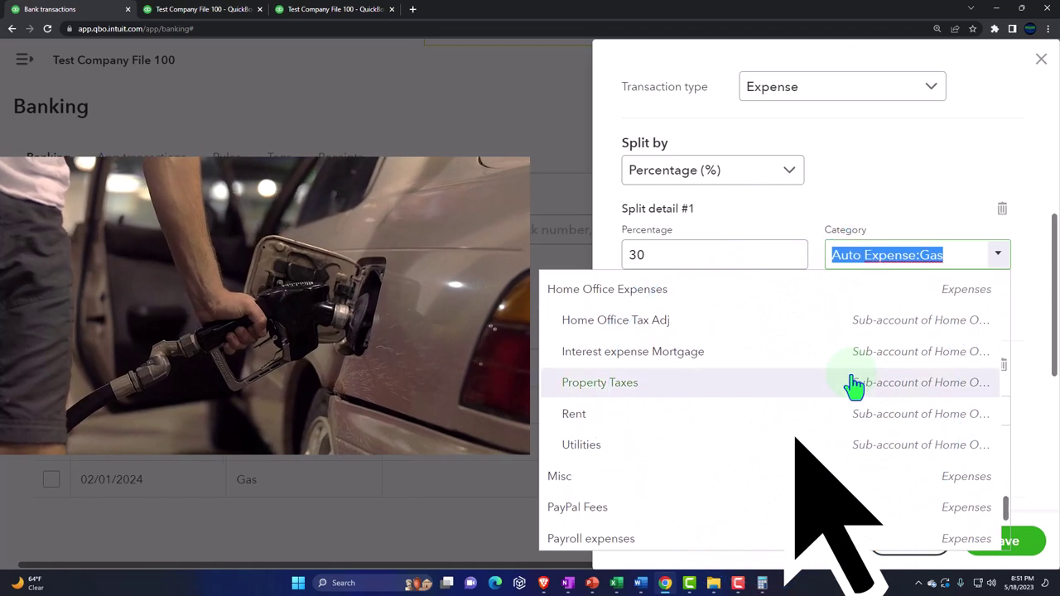
pyautogui.click(602, 448)
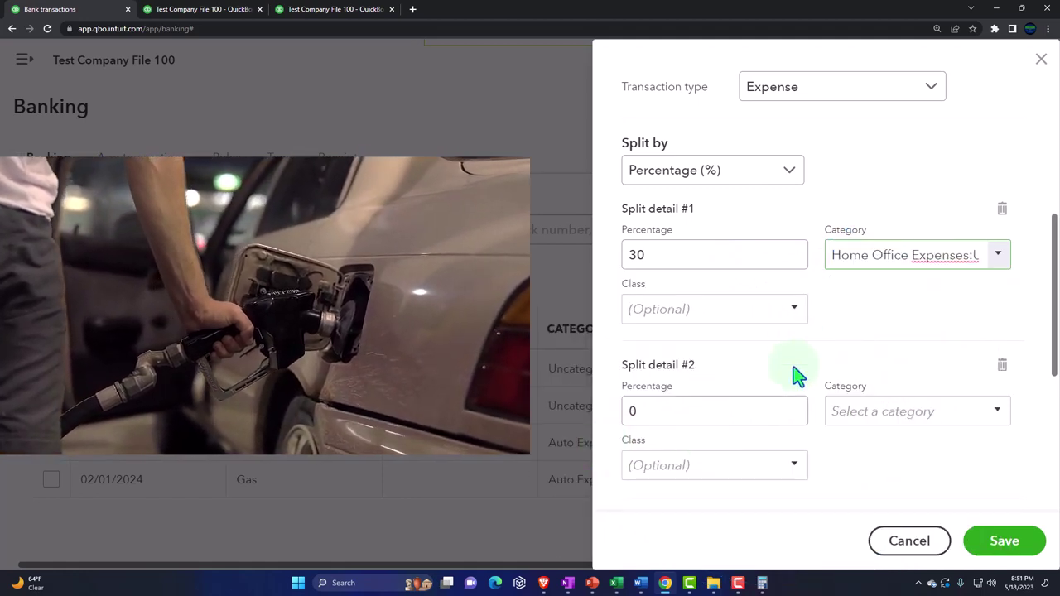
# - Enter 70% as the second split line's percentage
pyautogui.click(630, 411)
pyautogui.write('50')
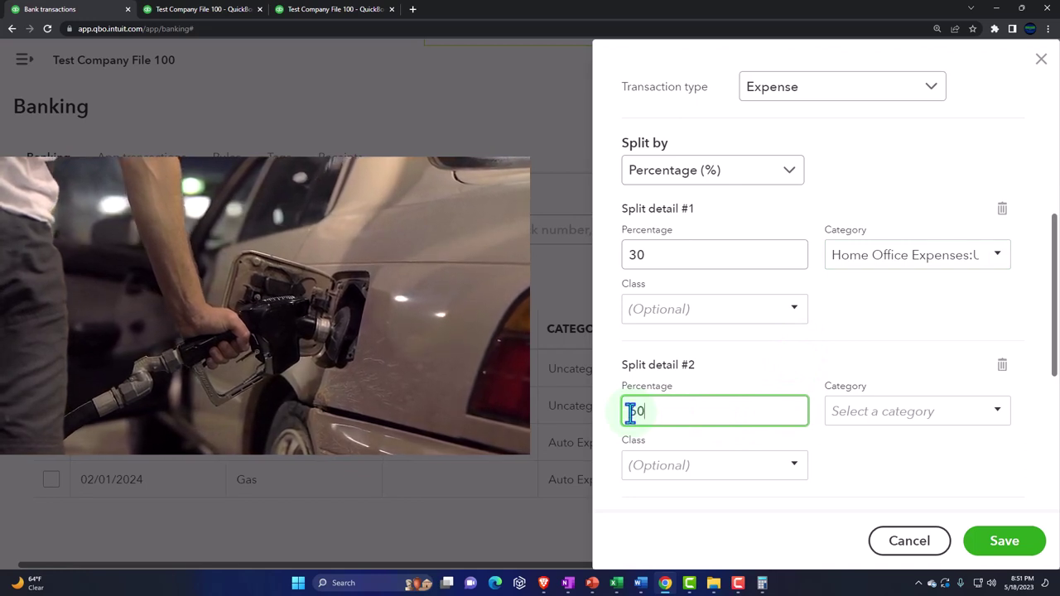
pyautogui.press('BackSpace')
pyautogui.press('BackSpace')
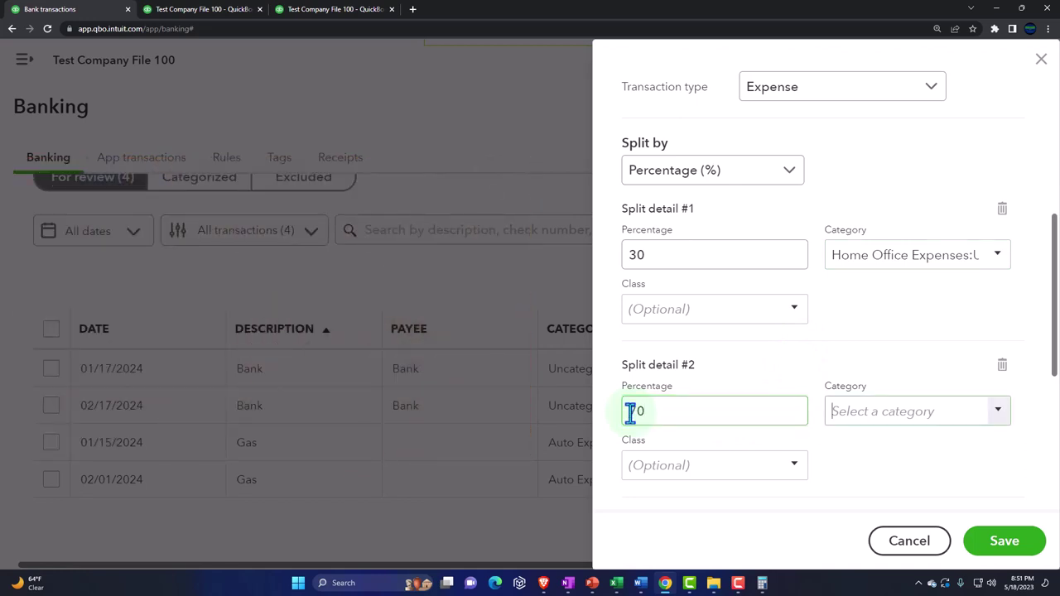
pyautogui.write('70')
pyautogui.press('Tab')
pyautogui.scroll(-1, 767, 406)
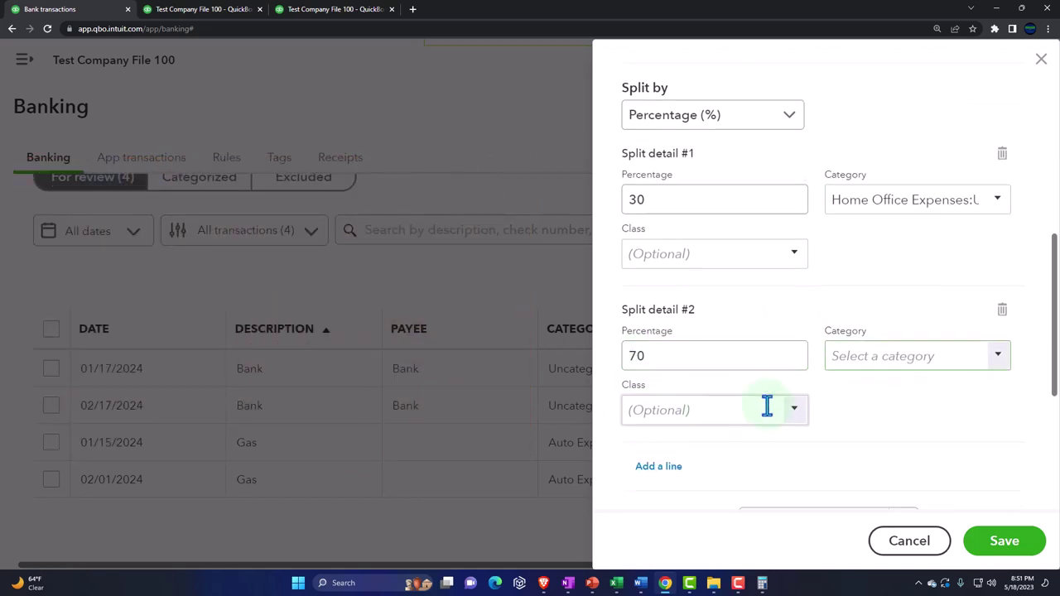
# - Assign the 70% split line to Home Office Expenses:Utilities
pyautogui.click(998, 369)
pyautogui.scroll(-3, 845, 282)
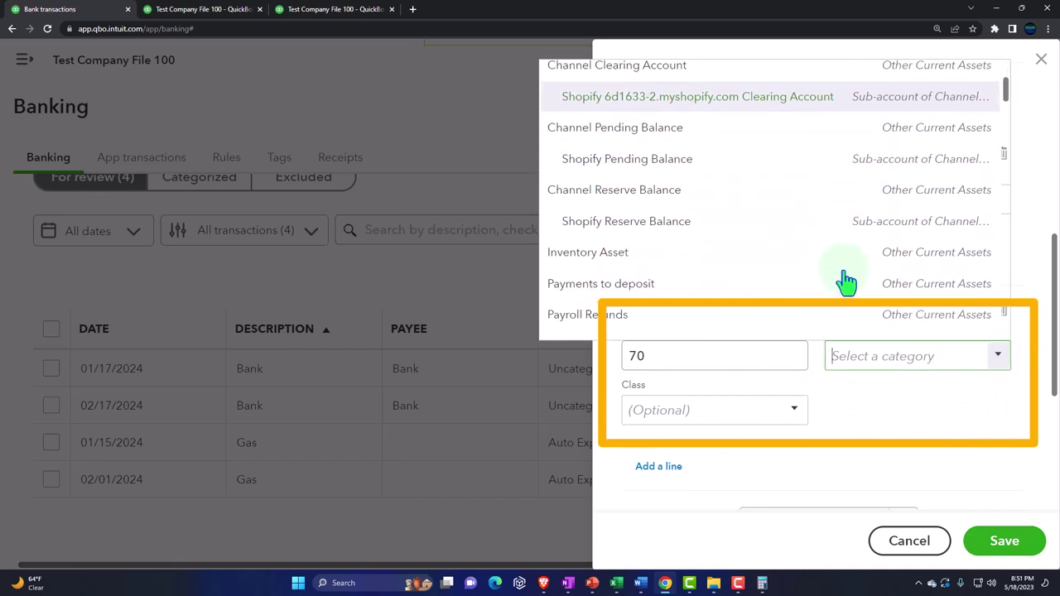
pyautogui.scroll(-5, 846, 281)
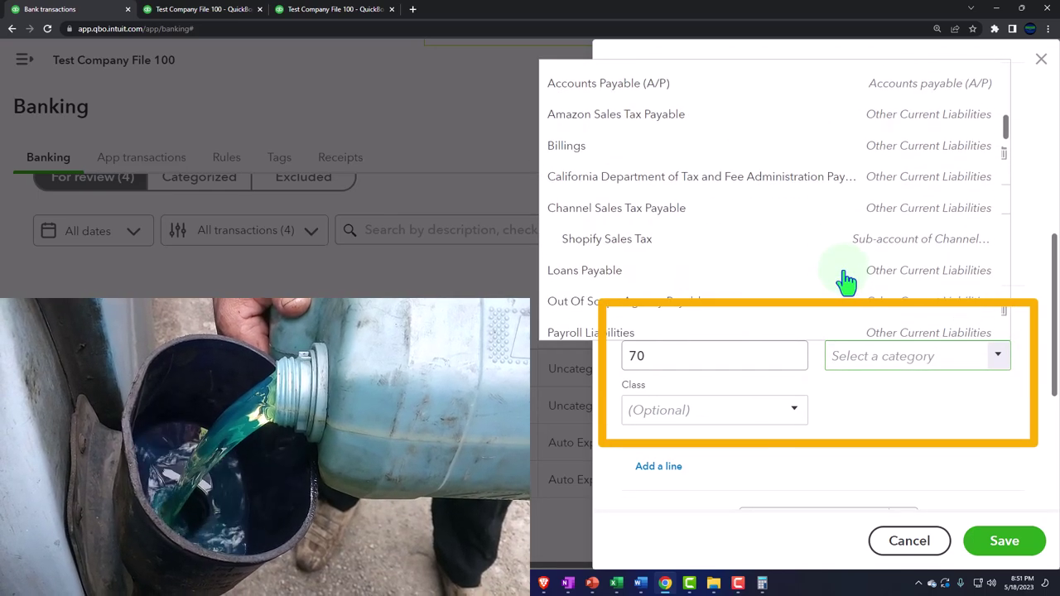
pyautogui.scroll(-5, 845, 281)
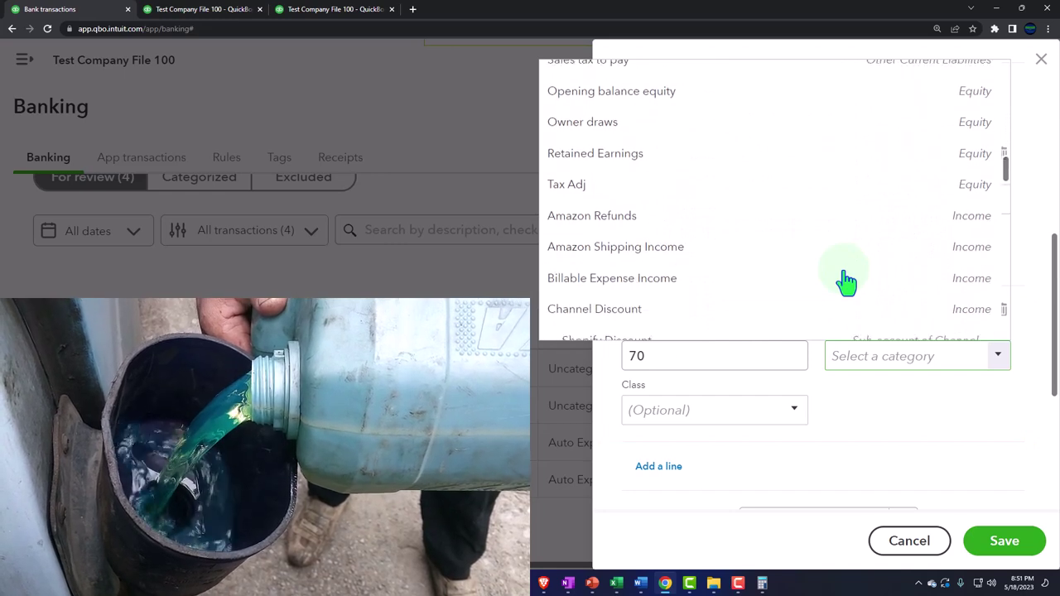
pyautogui.scroll(-5, 845, 282)
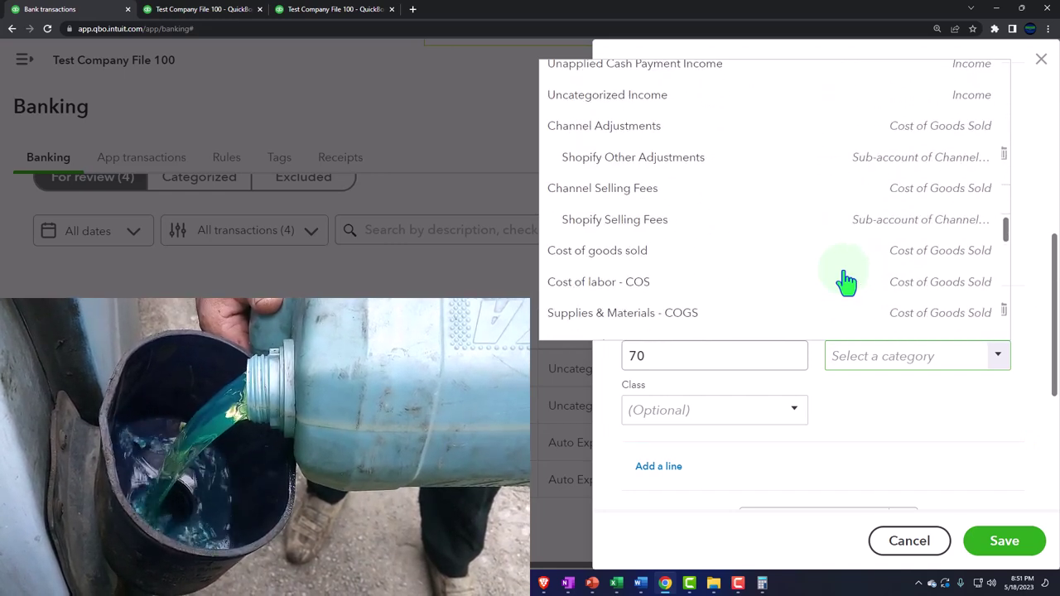
pyautogui.scroll(-2, 845, 281)
pyautogui.write('gax')
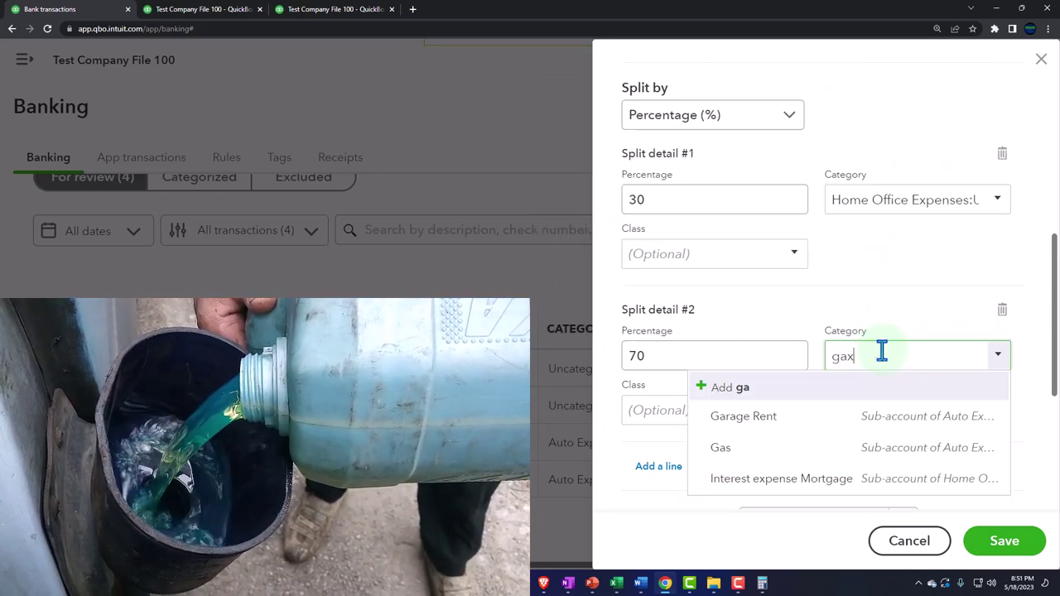
pyautogui.press('Return')
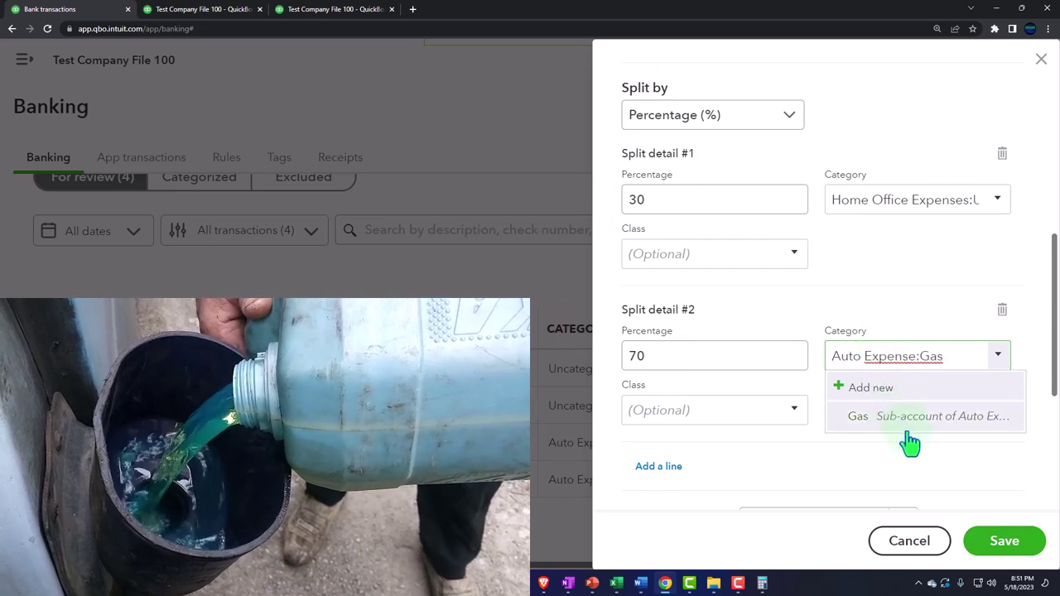
pyautogui.write('s')
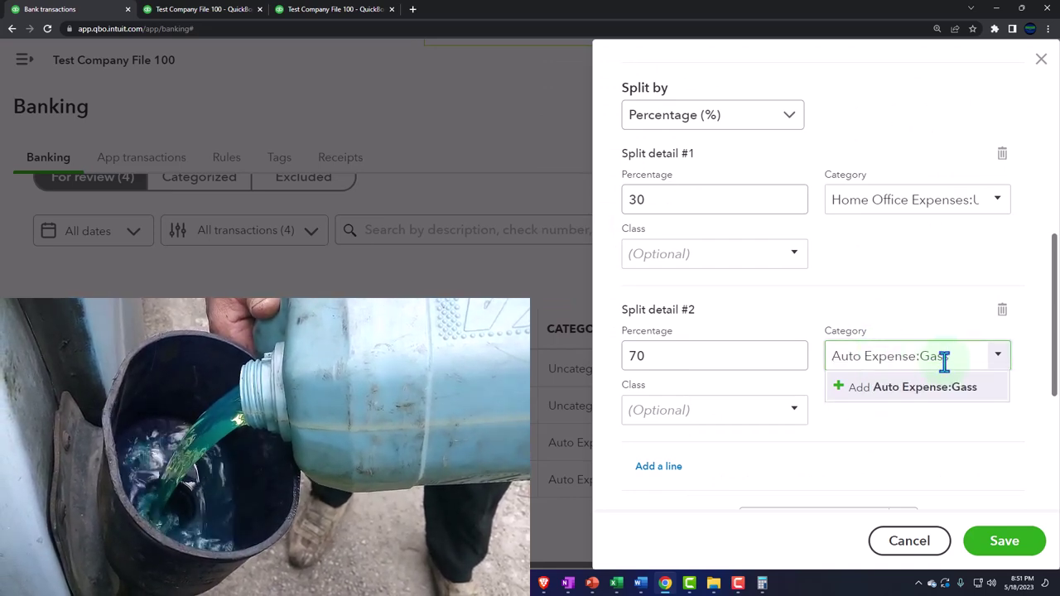
pyautogui.press('BackSpace')
pyautogui.press('BackSpace')
pyautogui.press('BackSpace')
pyautogui.press('BackSpace')
pyautogui.press('BackSpace')
pyautogui.press('BackSpace')
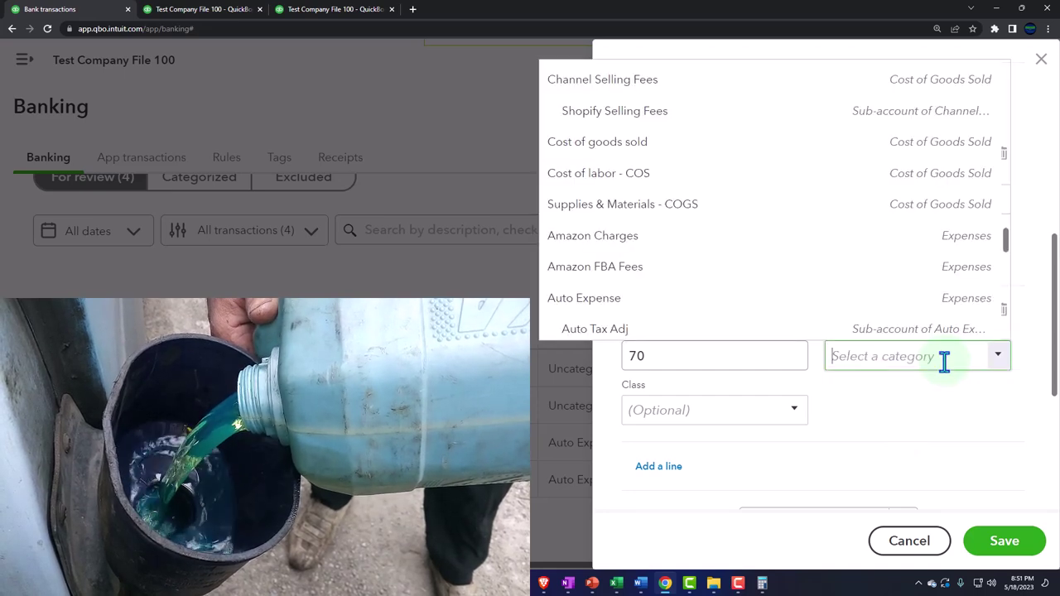
pyautogui.write('Home Office Expenses')
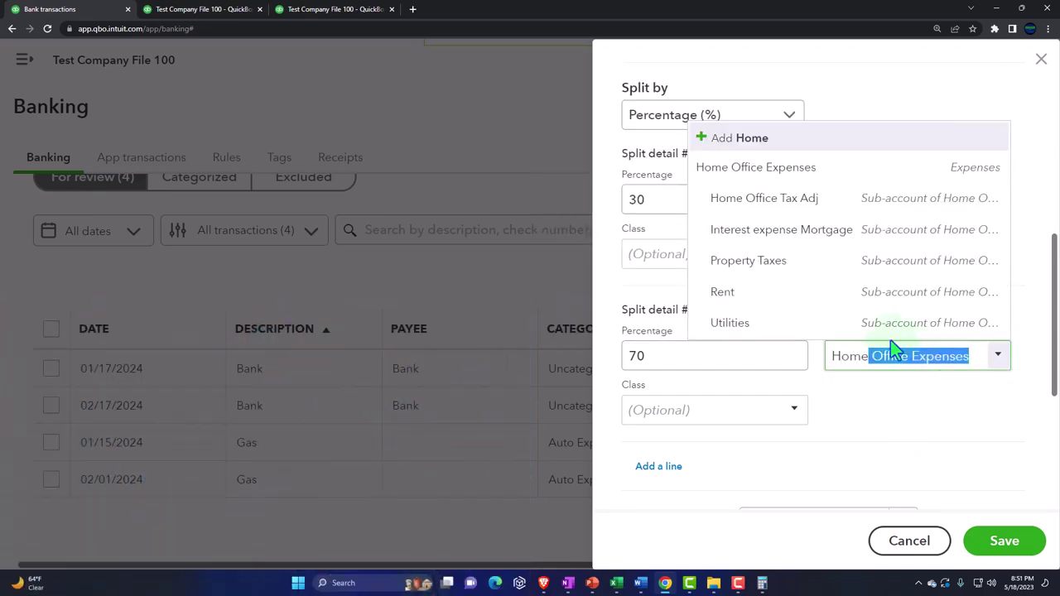
pyautogui.click(763, 324)
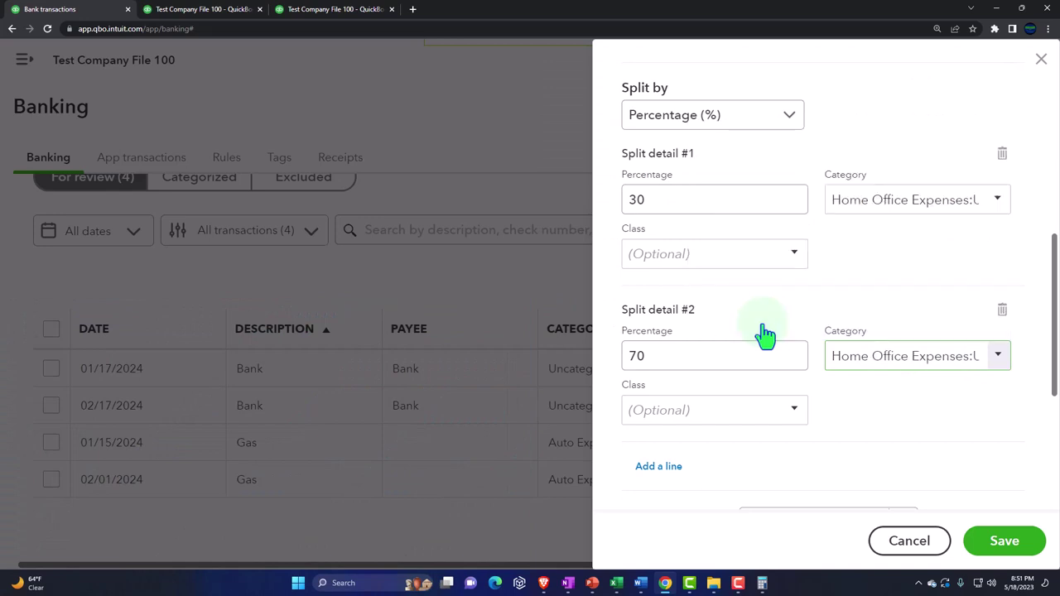
# - Give the 70% line class Tax Adj and save the Gas rule
pyautogui.scroll(-1, 977, 257)
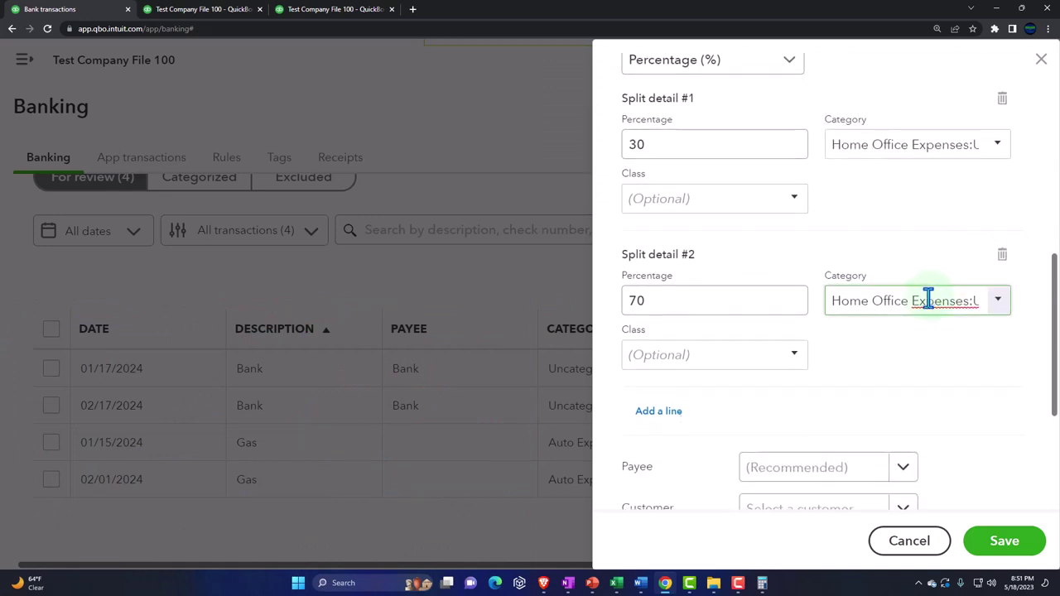
pyautogui.click(795, 356)
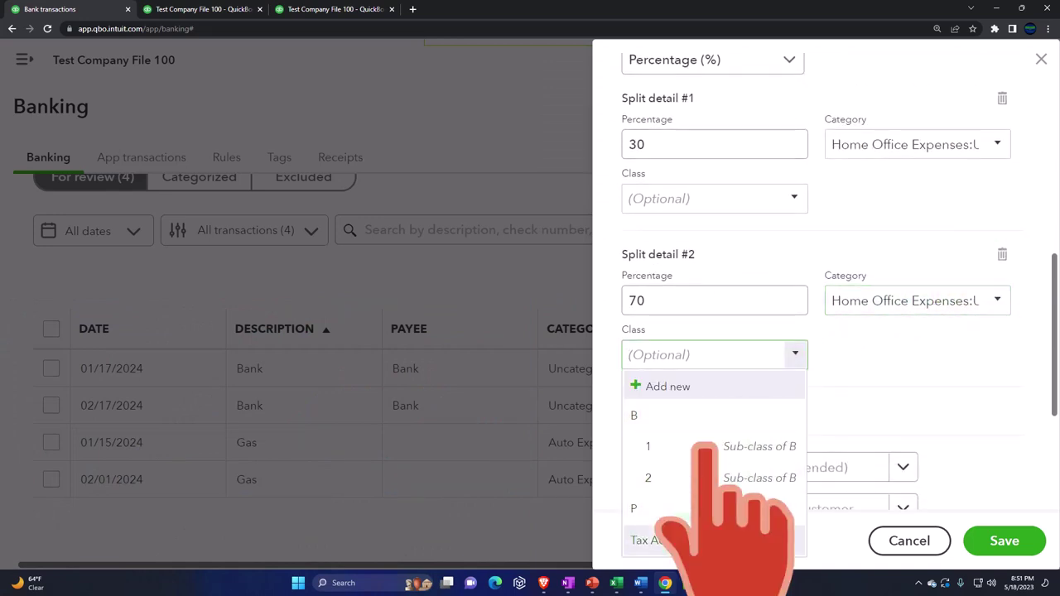
pyautogui.click(654, 540)
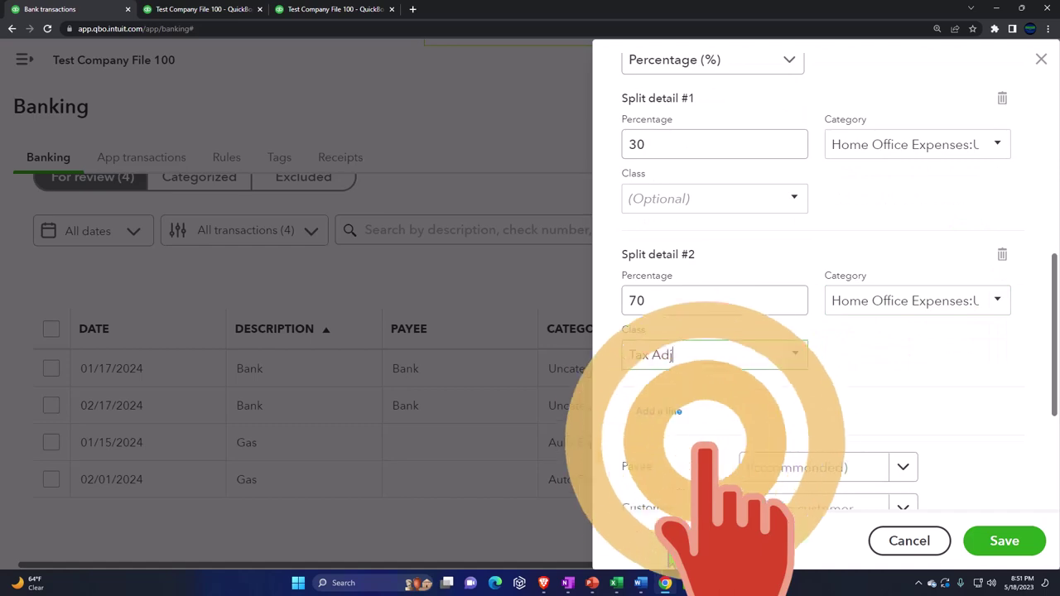
pyautogui.click(981, 546)
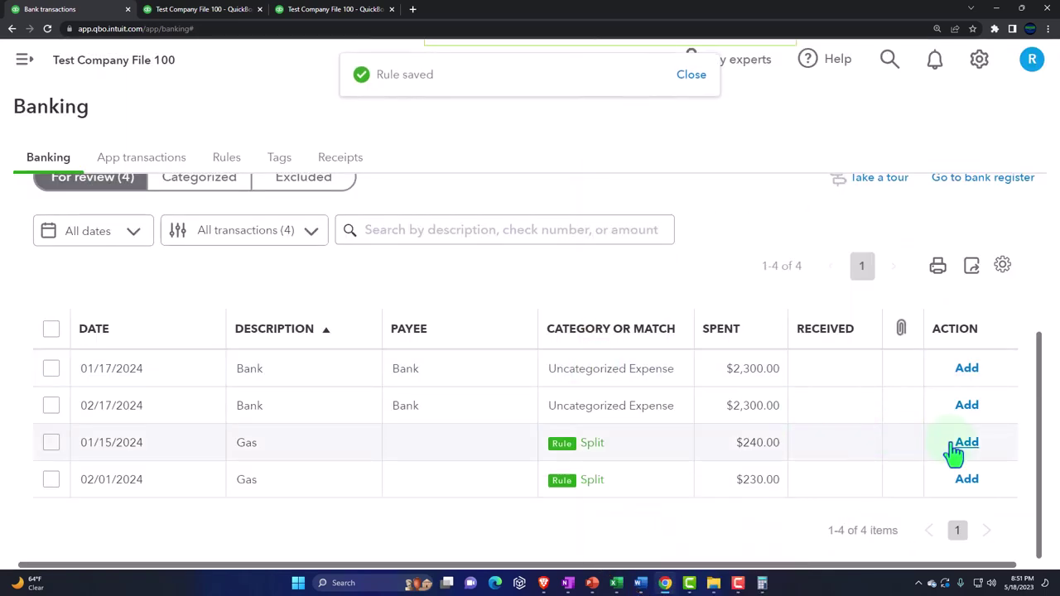
# - Add the 01/15 and 02/01 Gas transactions using the split rule
pyautogui.click(966, 443)
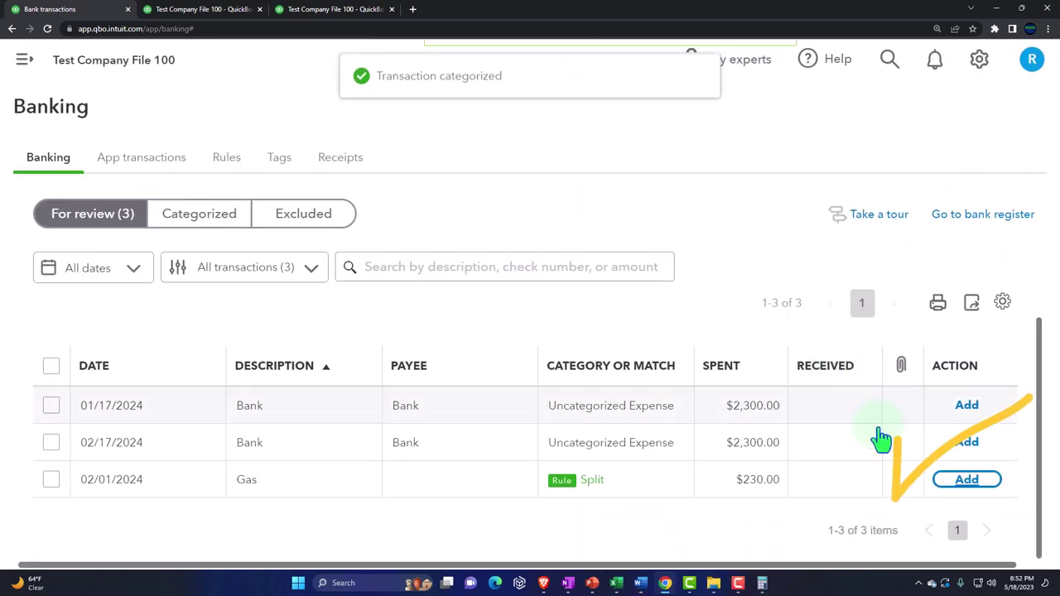
pyautogui.click(966, 485)
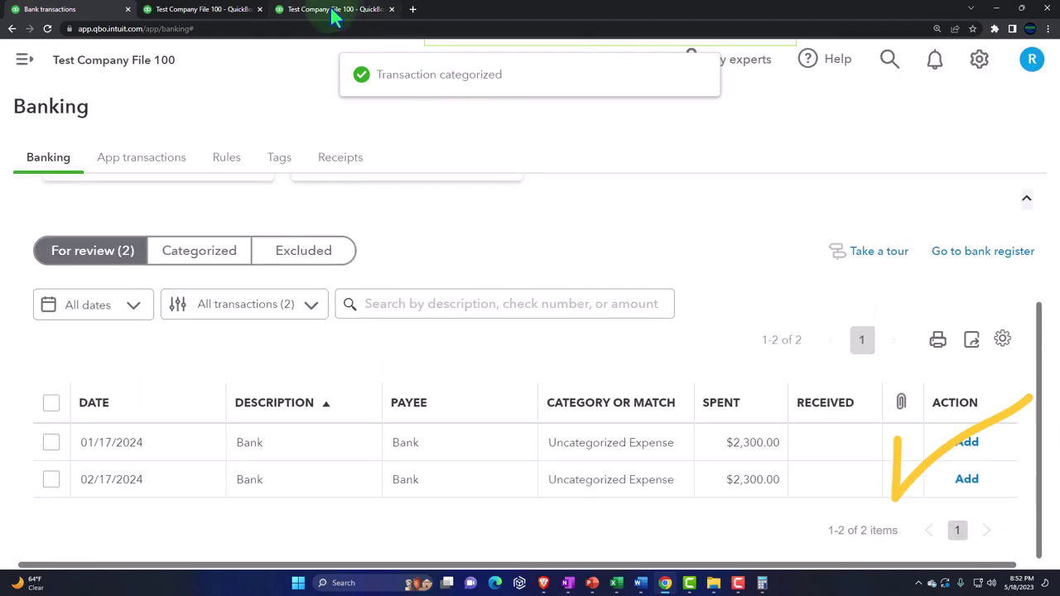
pyautogui.click(332, 10)
pyautogui.scroll(5, 557, 248)
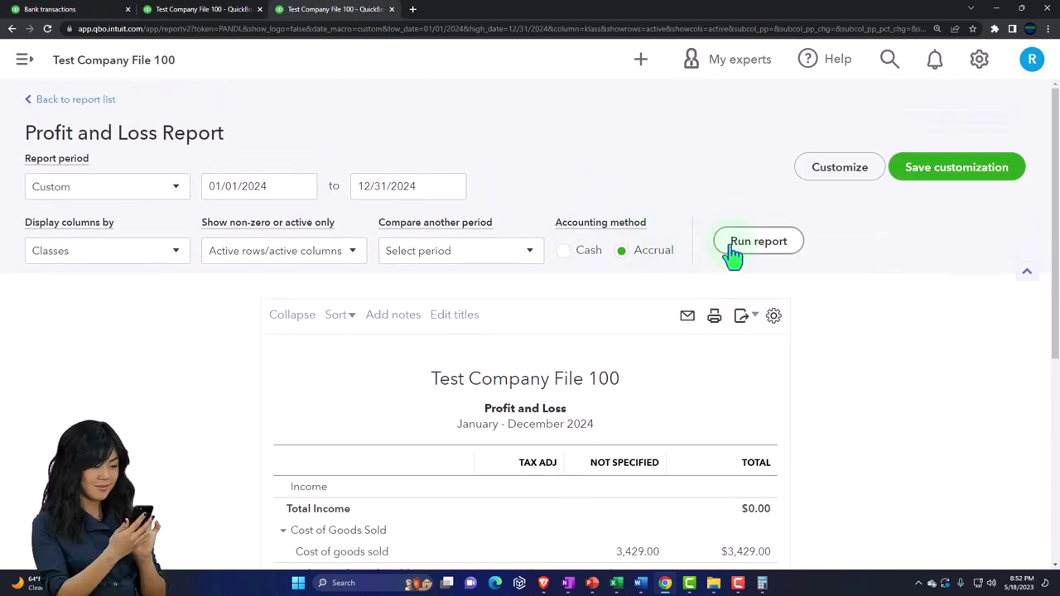
pyautogui.scroll(-4, 733, 257)
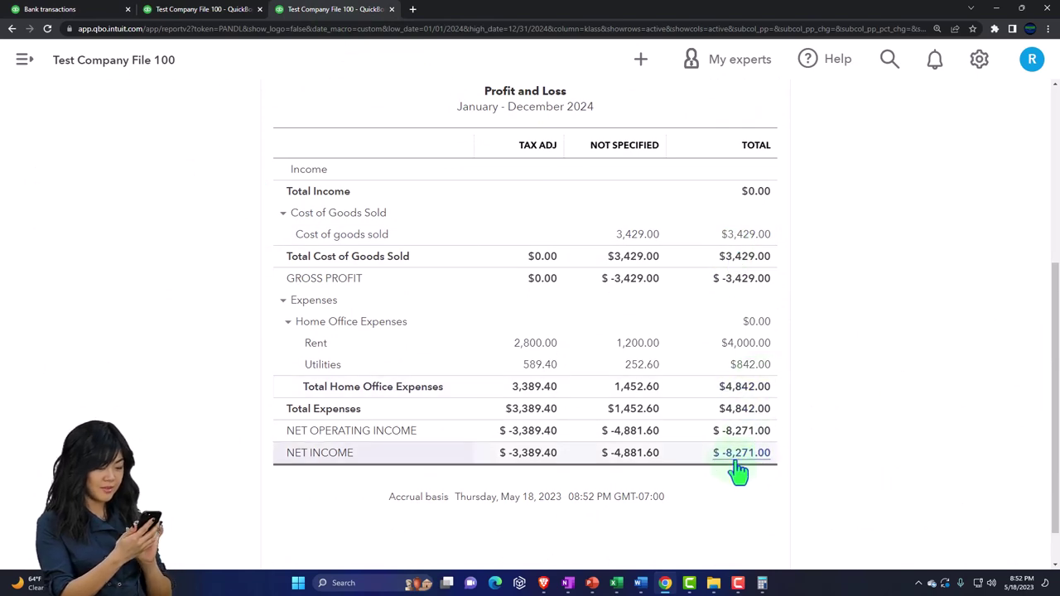
pyautogui.scroll(4, 737, 470)
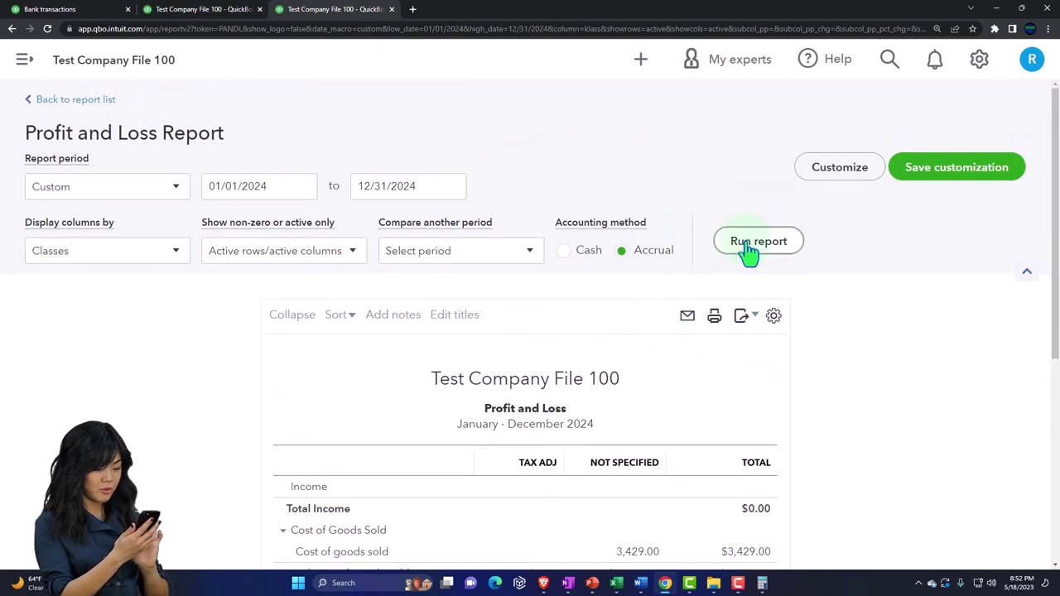
pyautogui.scroll(-4, 496, 406)
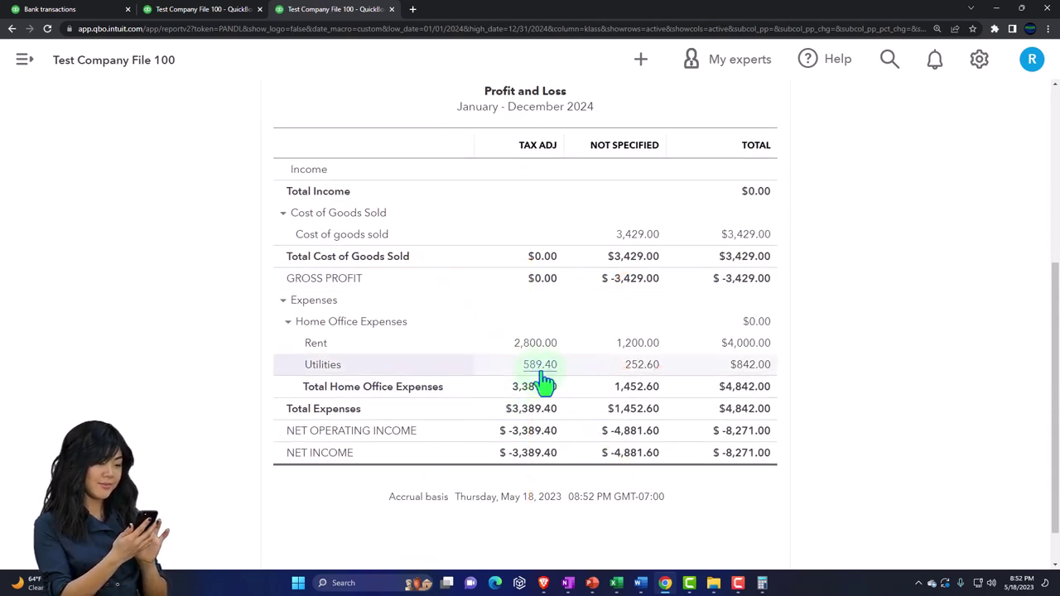
pyautogui.click(73, 12)
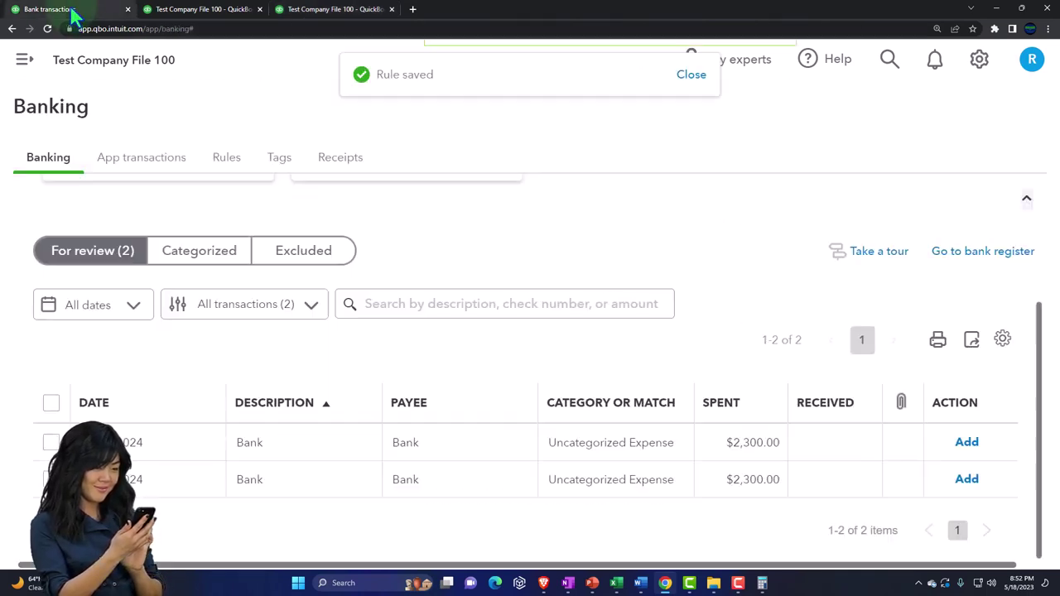
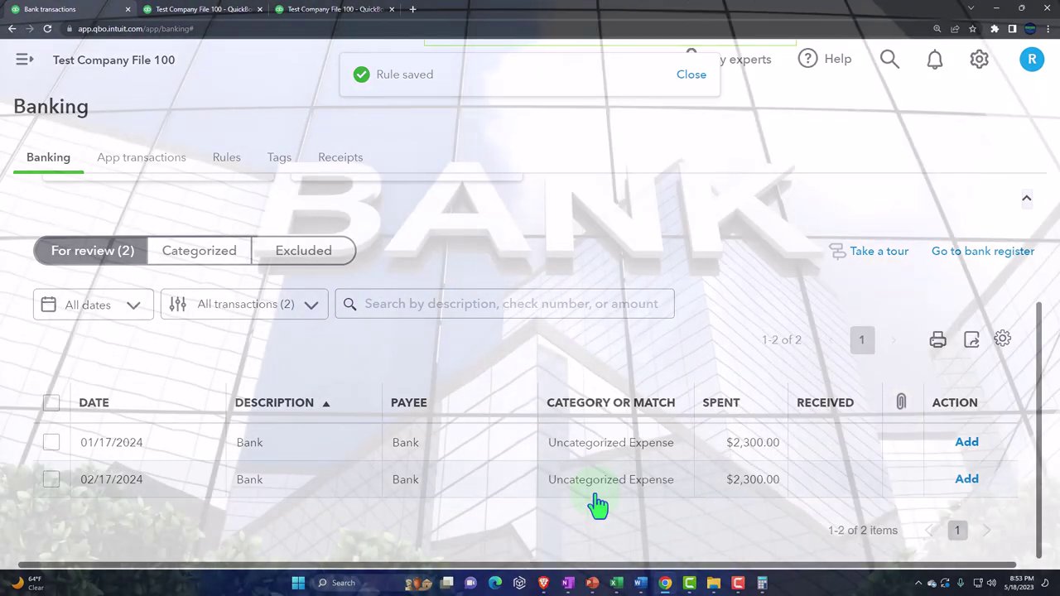
# - Expand the $2,300.00 Bank transaction dated 01/17/2024 and start splitting it into categories
pyautogui.click(654, 454)
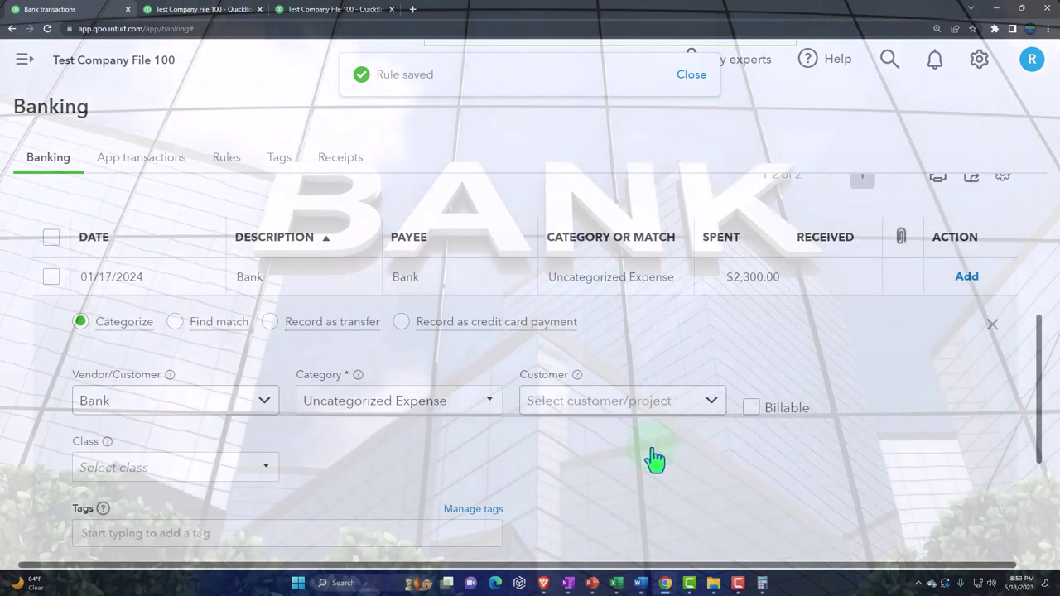
pyautogui.scroll(-1, 654, 460)
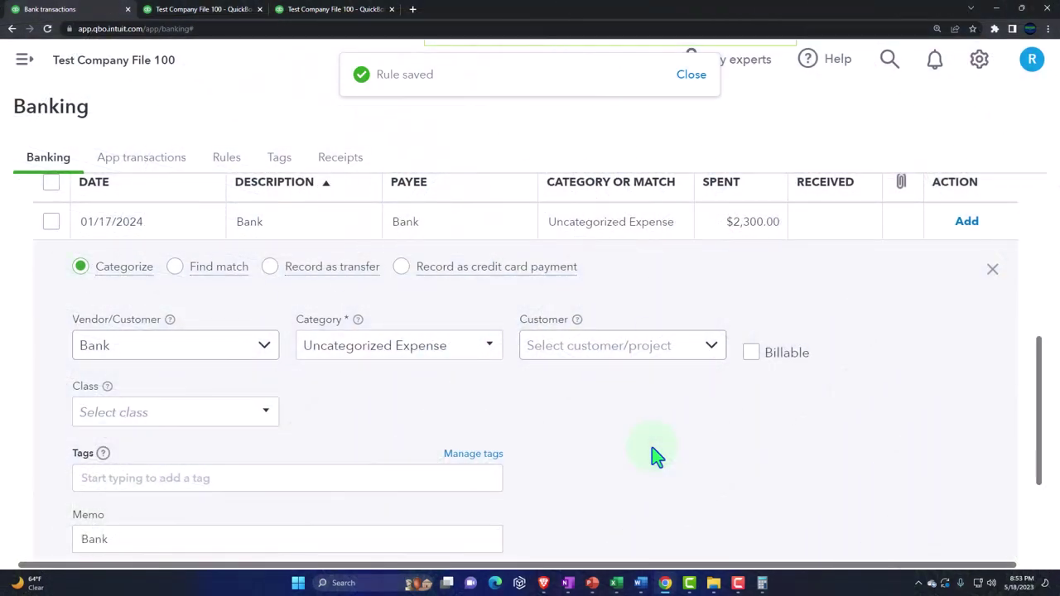
pyautogui.scroll(-2, 654, 456)
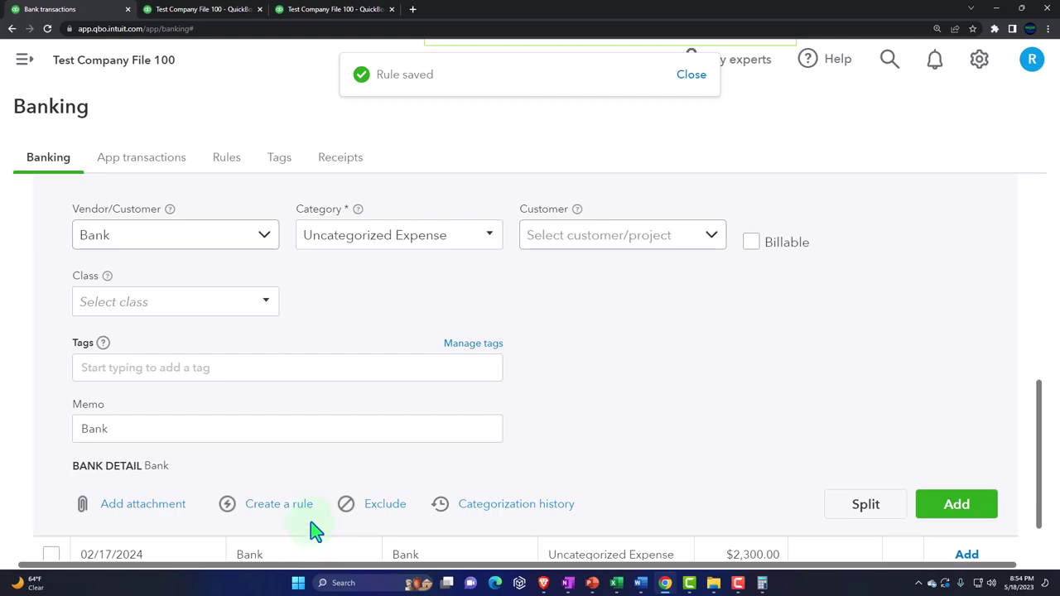
pyautogui.click(867, 505)
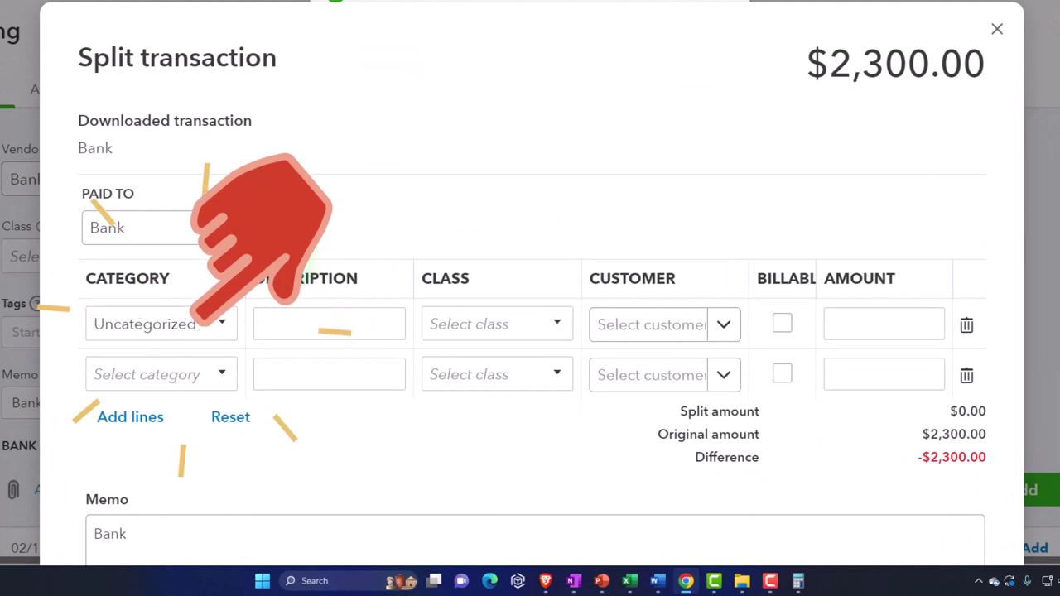
# - Replace the first split line's Uncategorized Expense with Loans Payable for 1,500.00
pyautogui.scroll(-2, 197, 329)
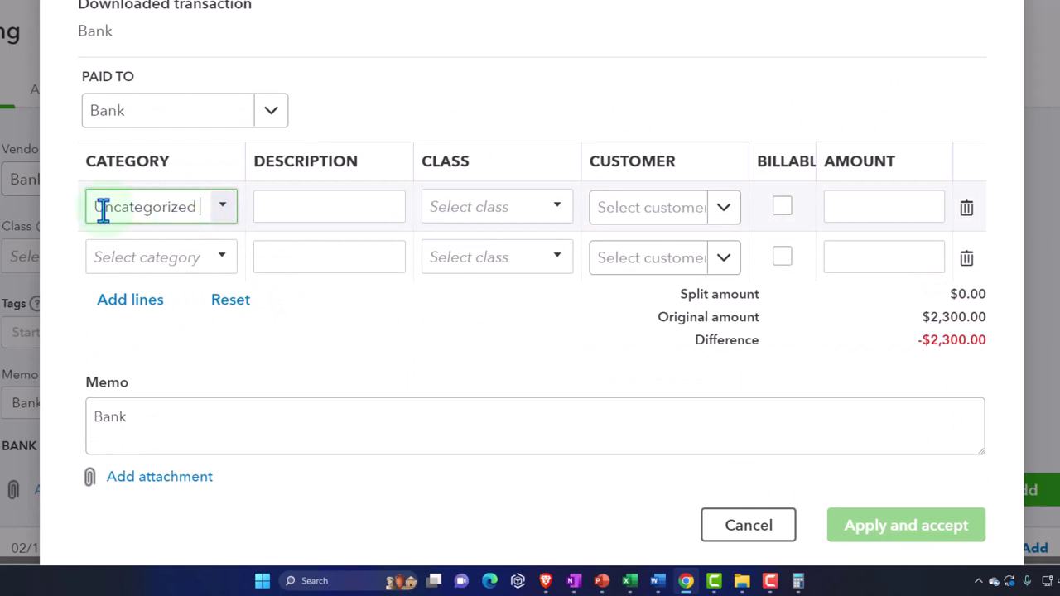
pyautogui.moveTo(94, 206); pyautogui.dragTo(381, 190)
pyautogui.write('loa')
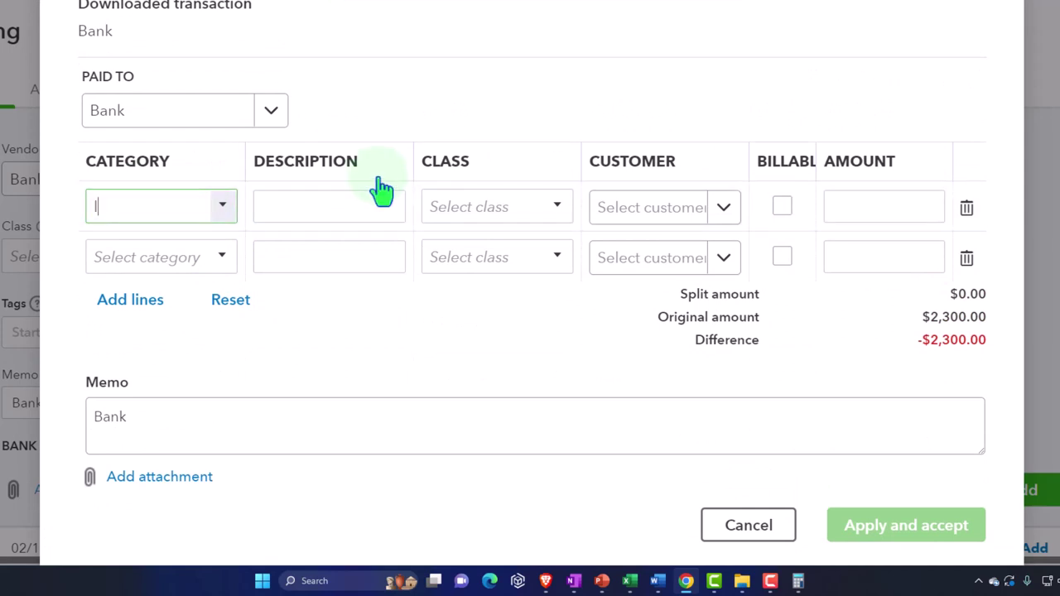
pyautogui.press('Tab')
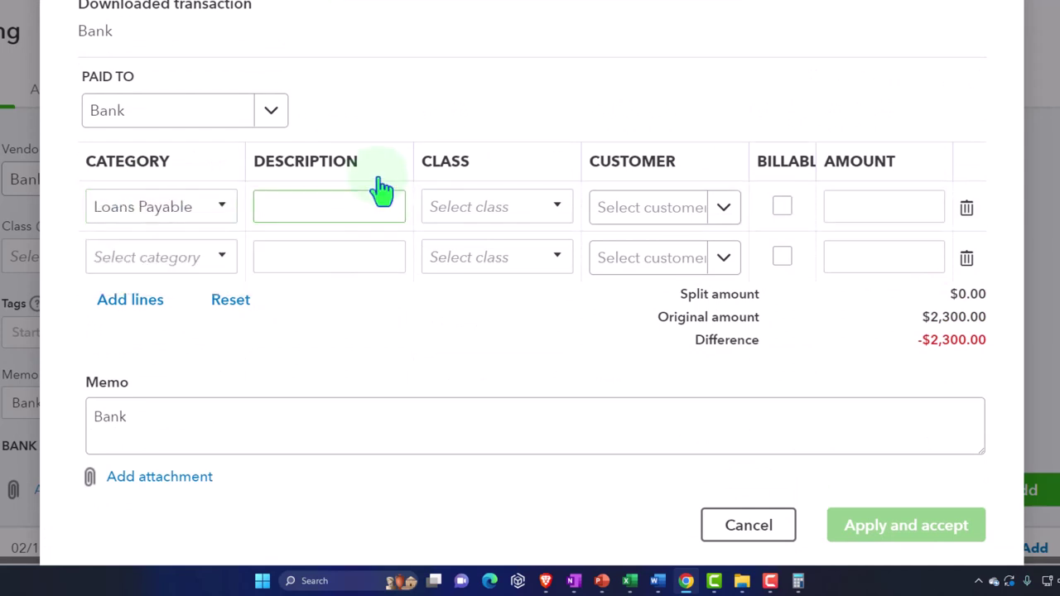
pyautogui.press('Tab')
pyautogui.scroll(-1, 461, 261)
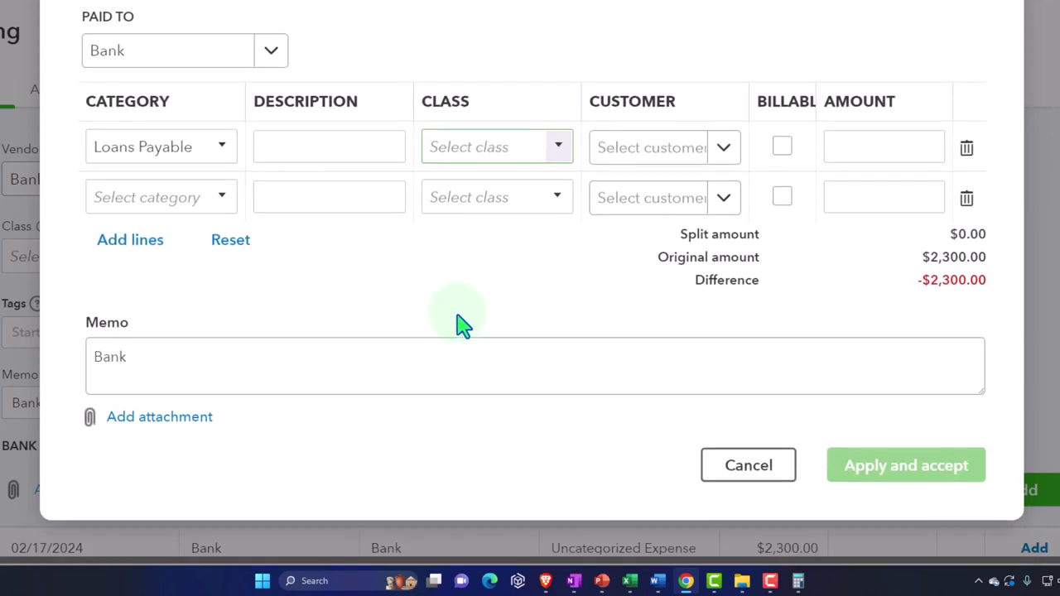
pyautogui.scroll(2, 462, 324)
pyautogui.press('Tab')
pyautogui.click(860, 271)
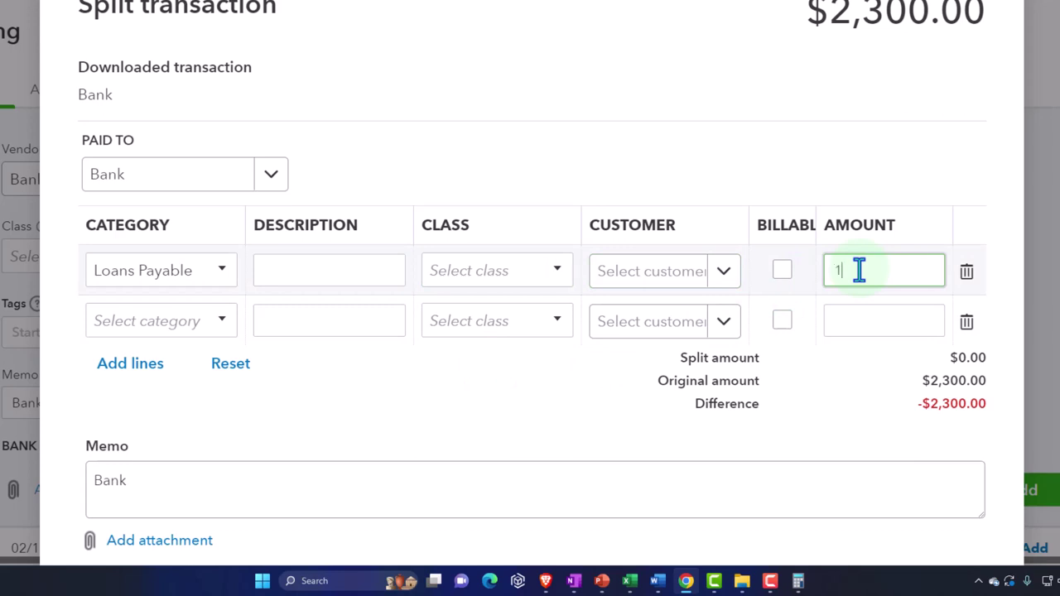
pyautogui.write('1500')
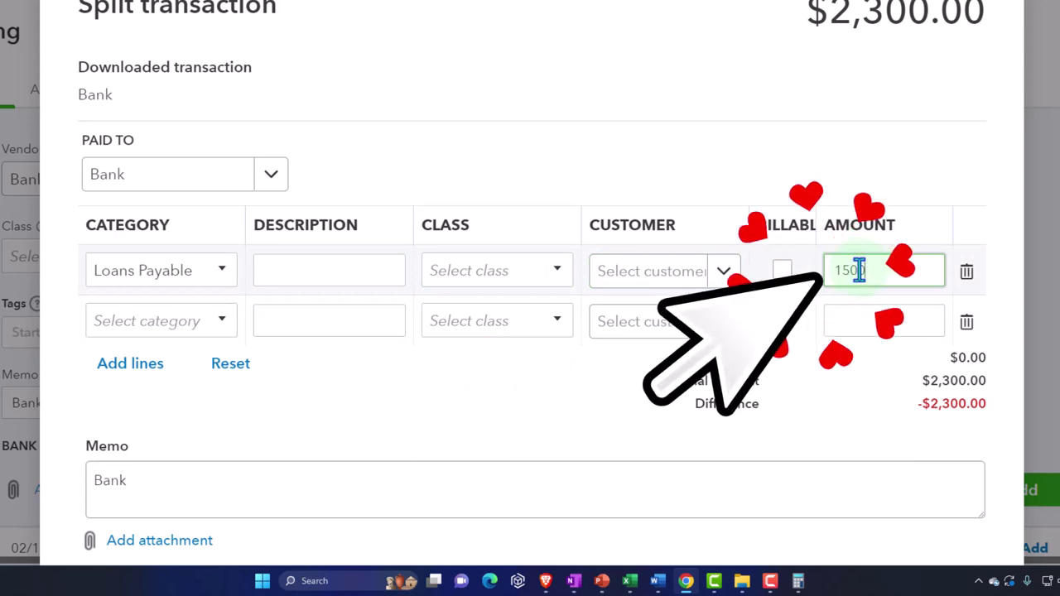
pyautogui.press('Tab')
# - Work out 30% of the remaining 800 (240) in Windows Calculator
pyautogui.scroll(-2, 857, 269)
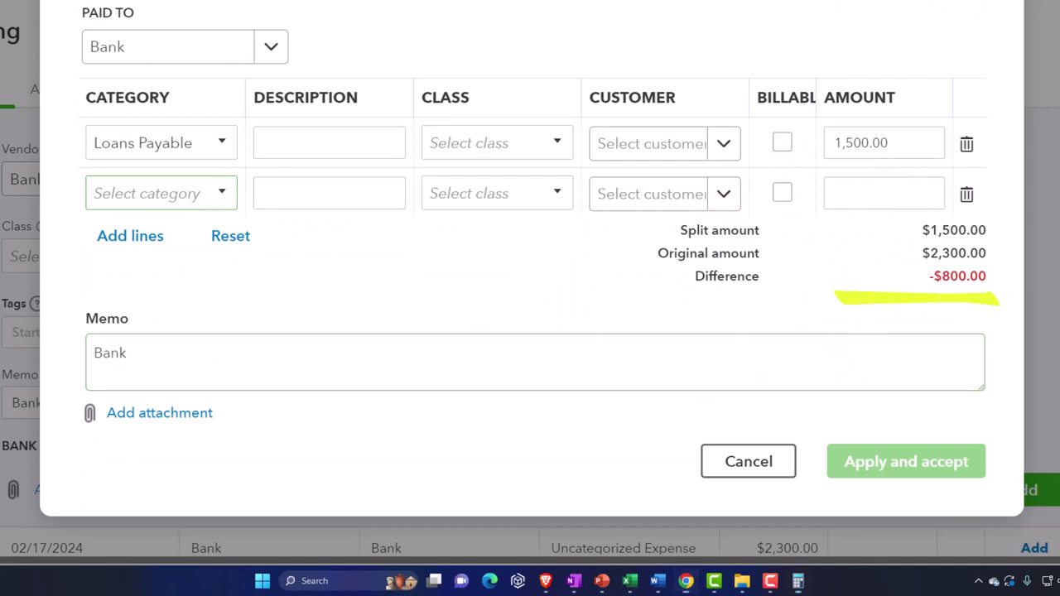
pyautogui.click(797, 581)
pyautogui.click(484, 336)
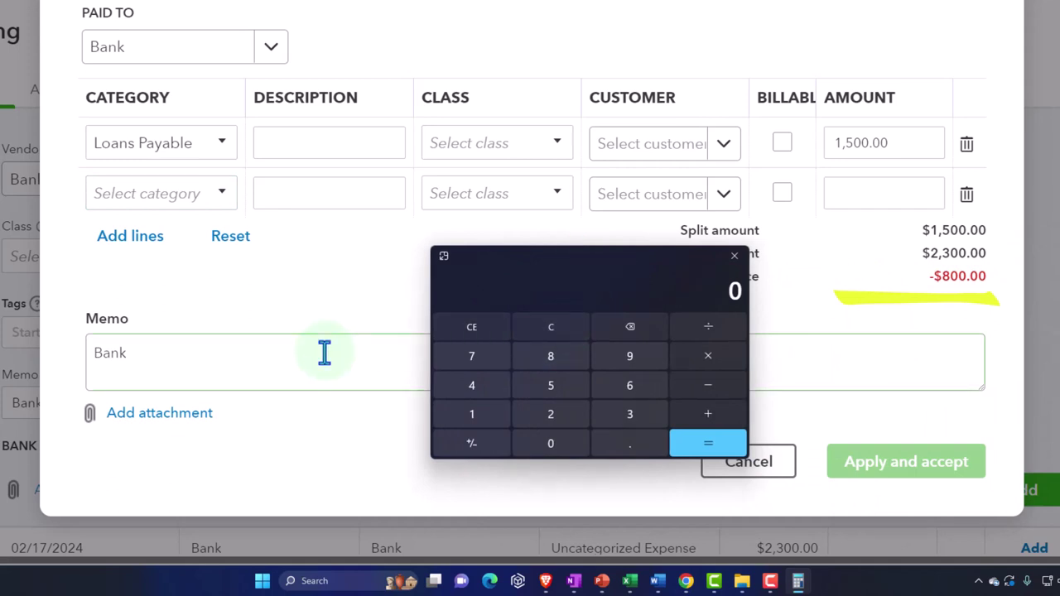
pyautogui.write('800-.3')
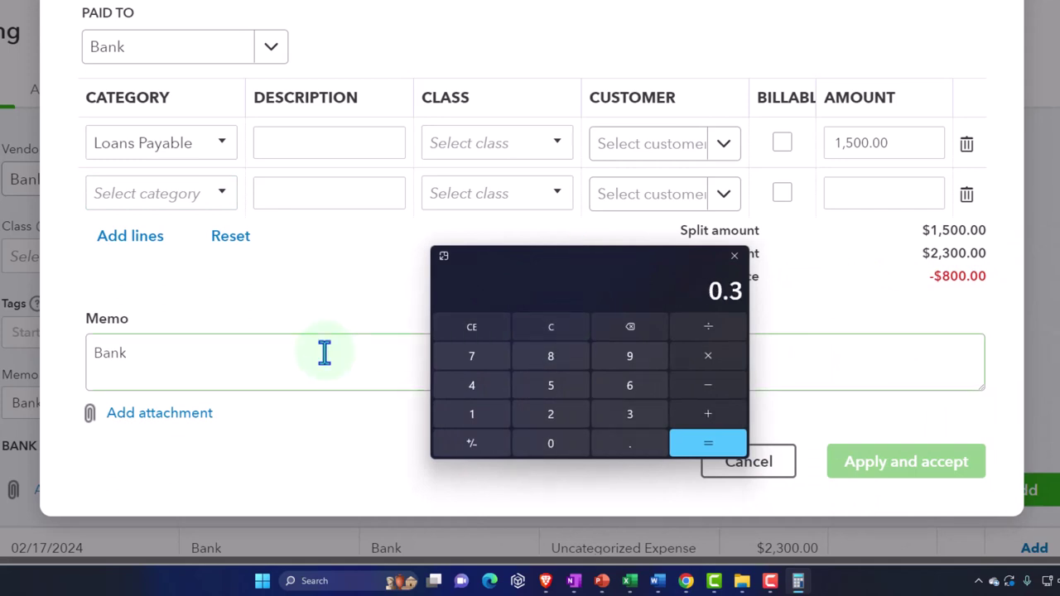
pyautogui.press('Return')
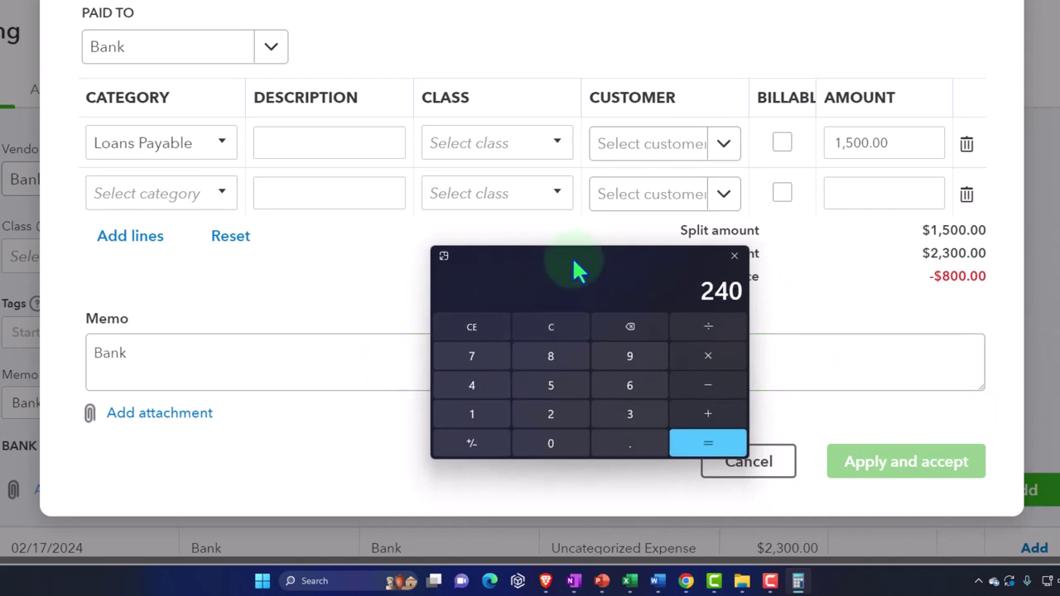
pyautogui.moveTo(577, 269); pyautogui.dragTo(556, 330)
pyautogui.click(165, 196)
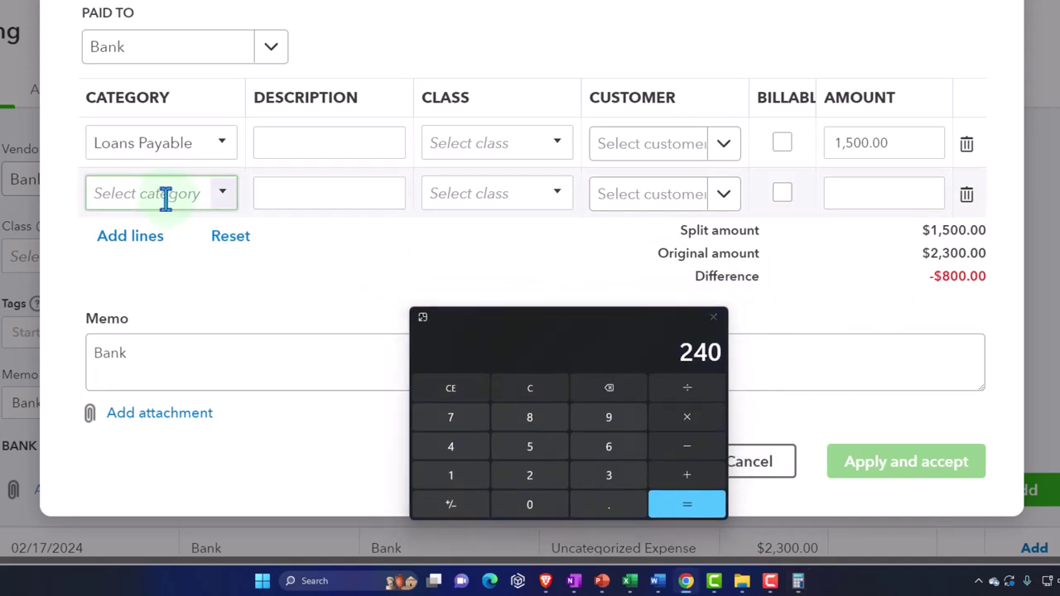
# - Add a second line of Home Office Interest expense Mortgage for 240.00, plus two empty lines
pyautogui.write('Int')
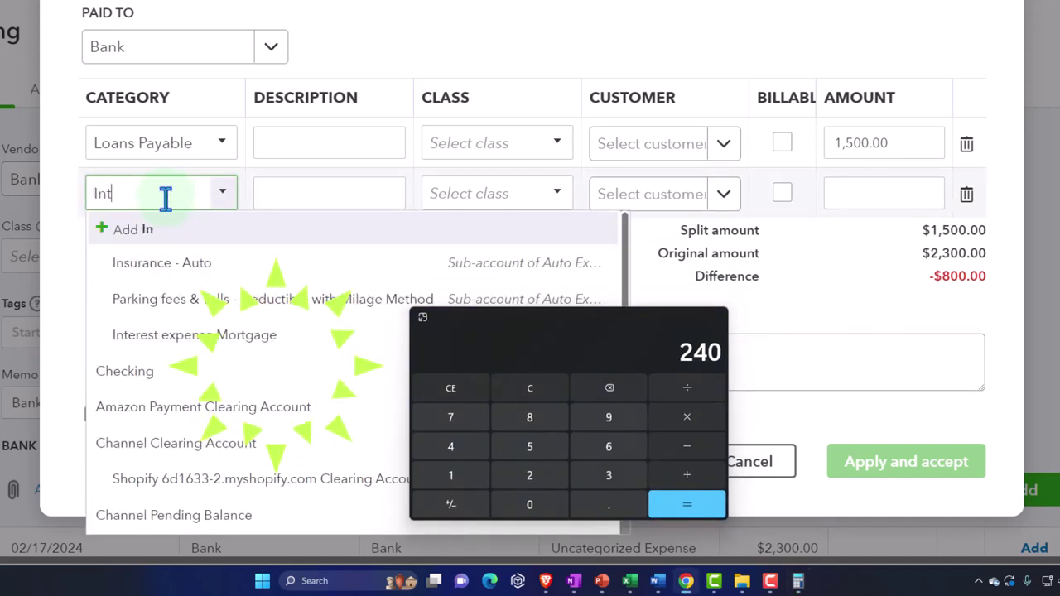
pyautogui.write('erest')
pyautogui.click(172, 255)
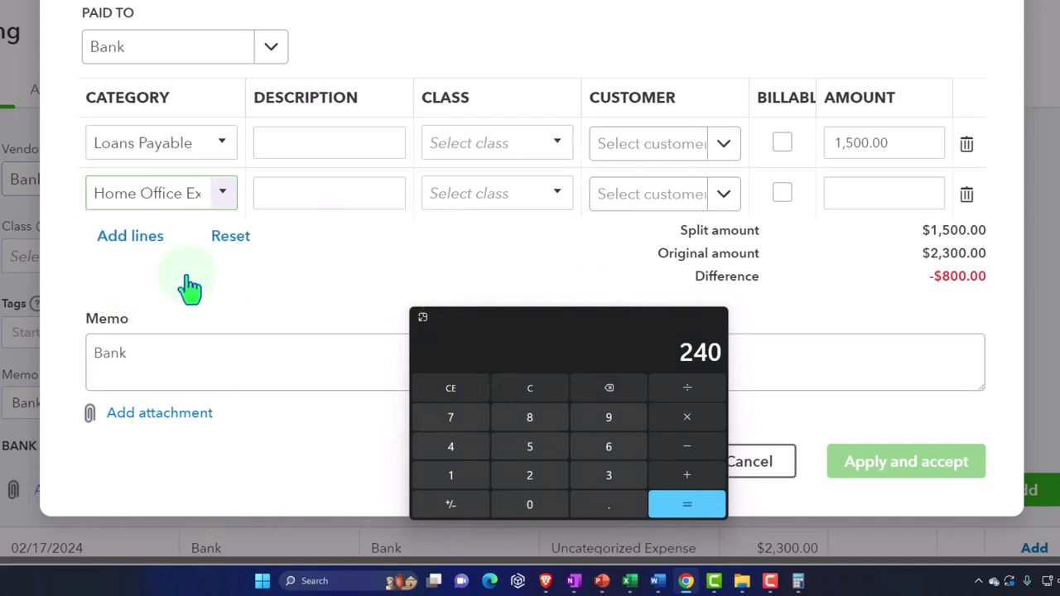
pyautogui.press('Tab')
pyautogui.press('Tab')
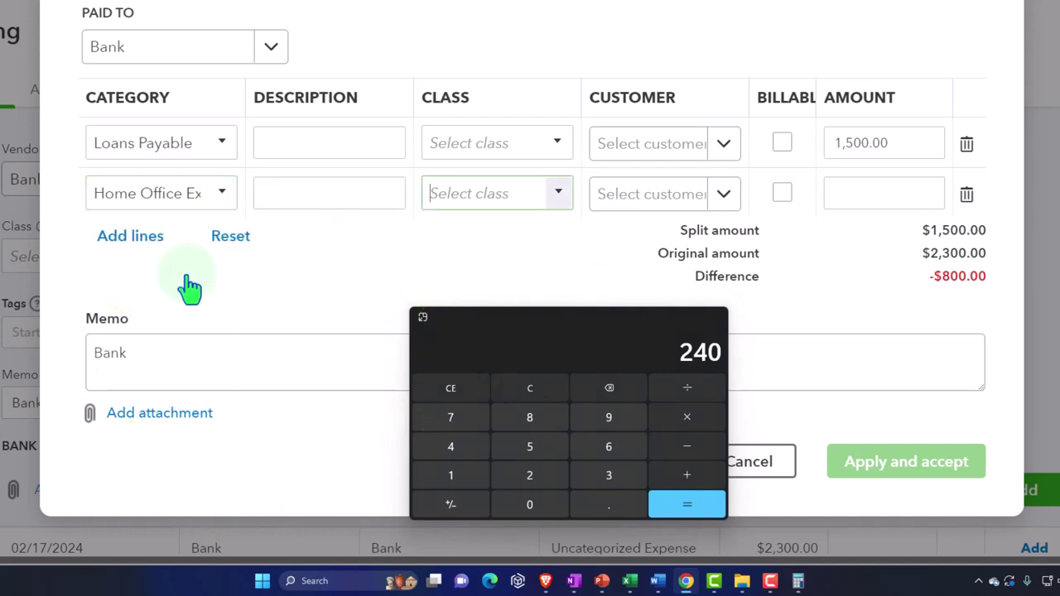
pyautogui.press('Tab')
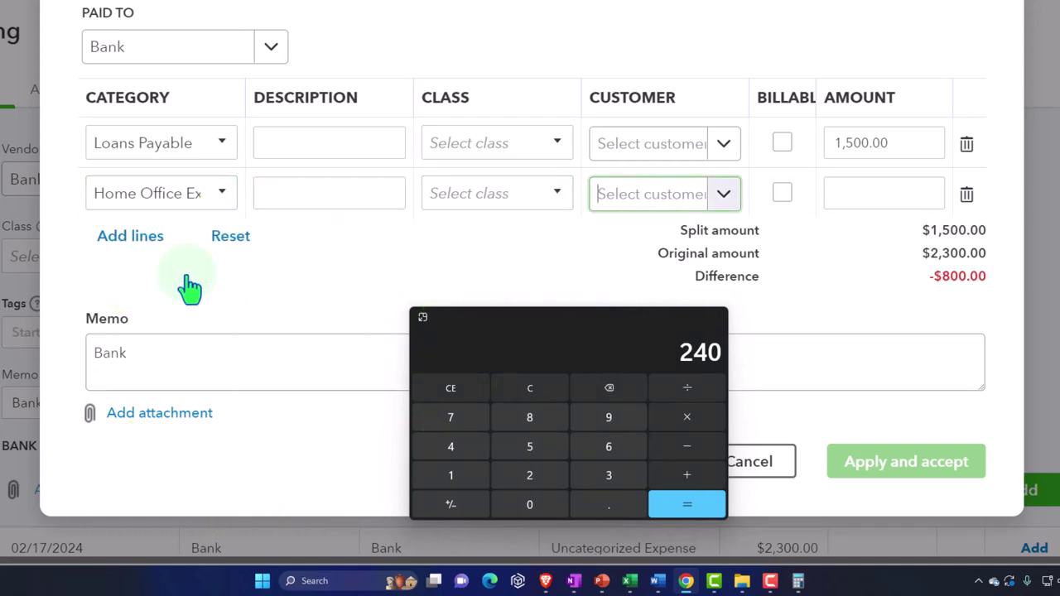
pyautogui.press('Tab')
pyautogui.press('Tab')
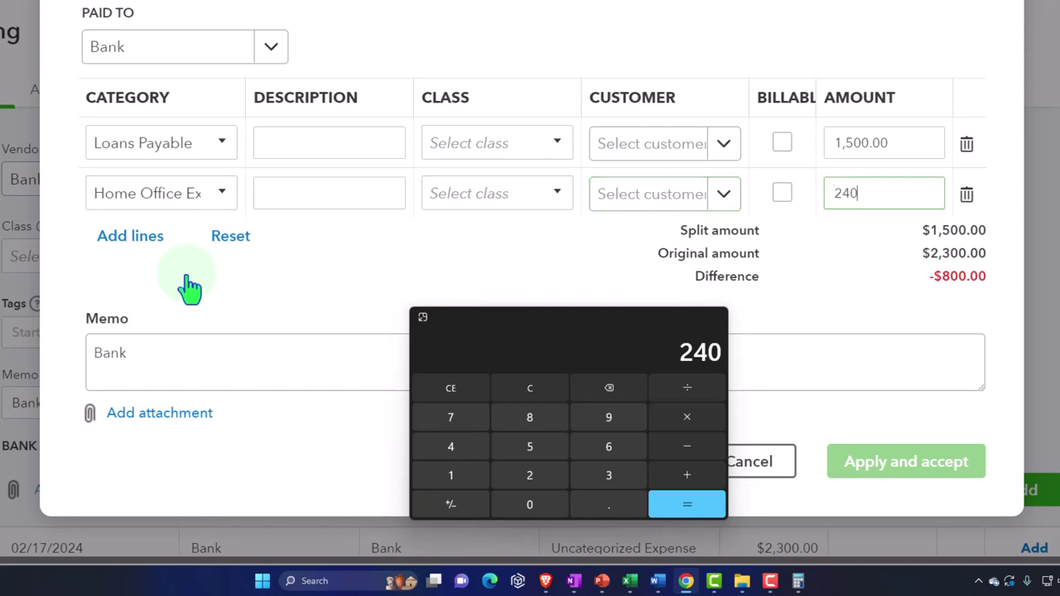
pyautogui.press('Tab')
pyautogui.press('Tab')
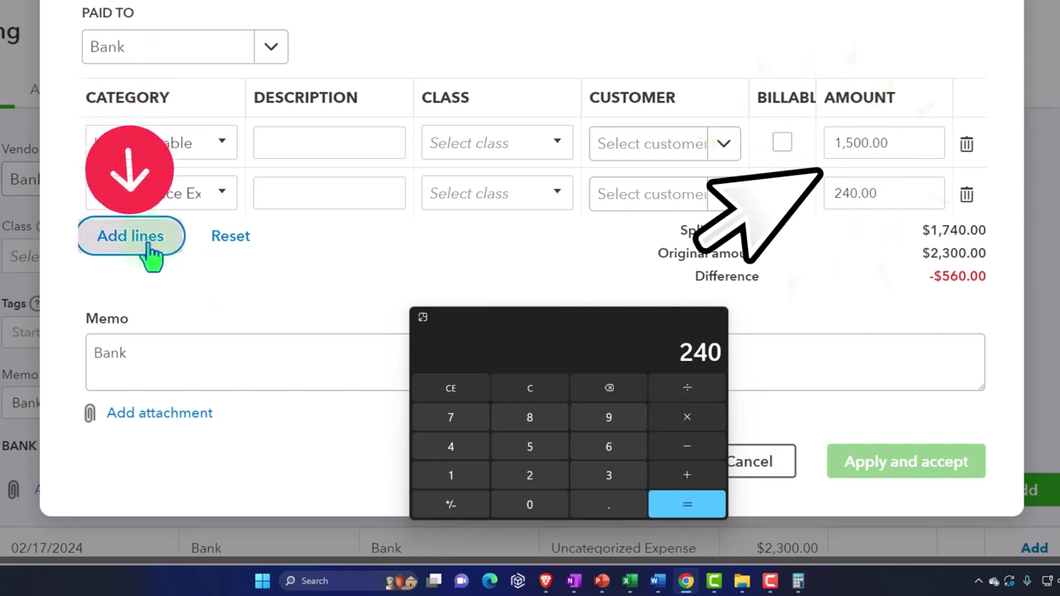
pyautogui.click(152, 256)
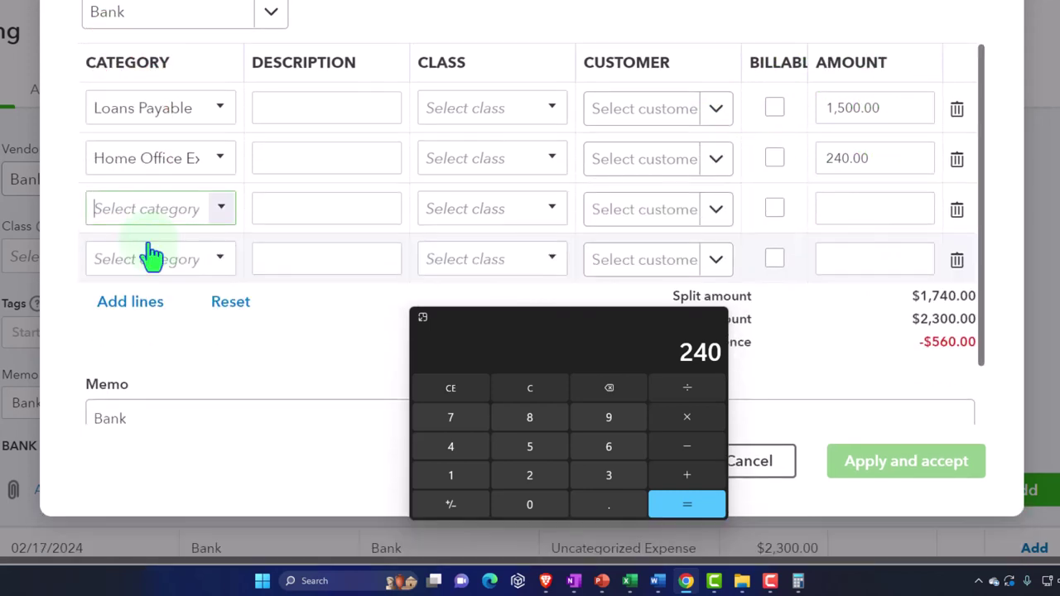
# - Add a third Interest expense Mortgage line for 560.00, bringing the difference to $0.00
pyautogui.click(131, 209)
pyautogui.write('Int')
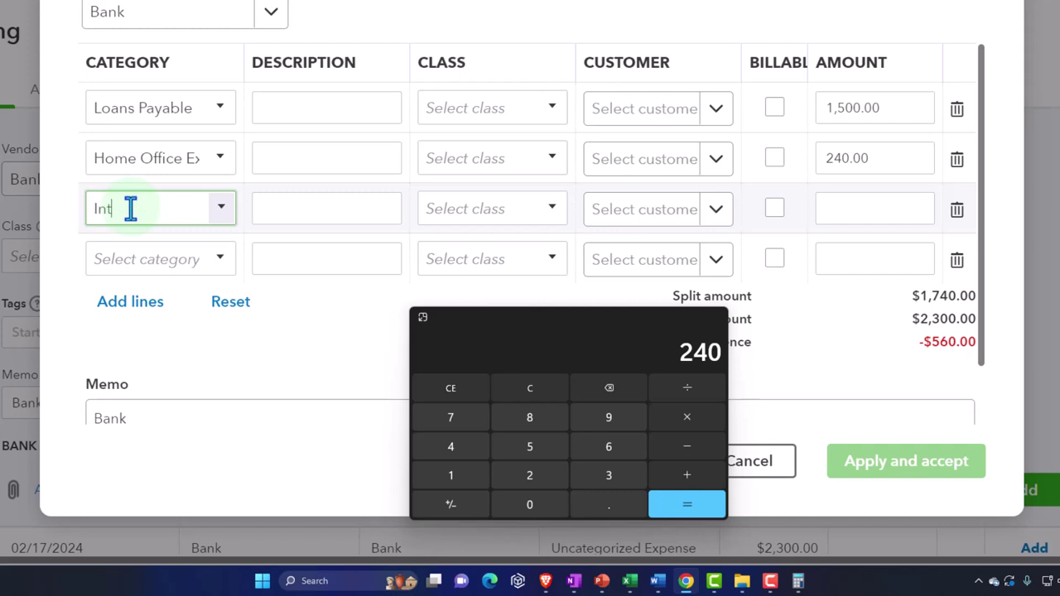
pyautogui.write('erest')
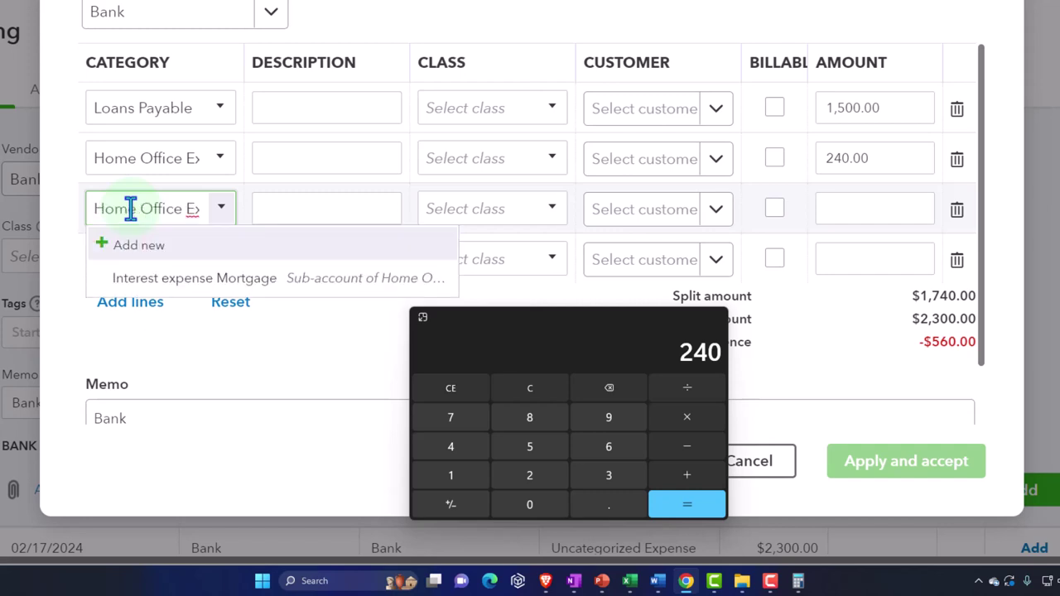
pyautogui.press('Down')
pyautogui.press('Down')
pyautogui.press('Tab')
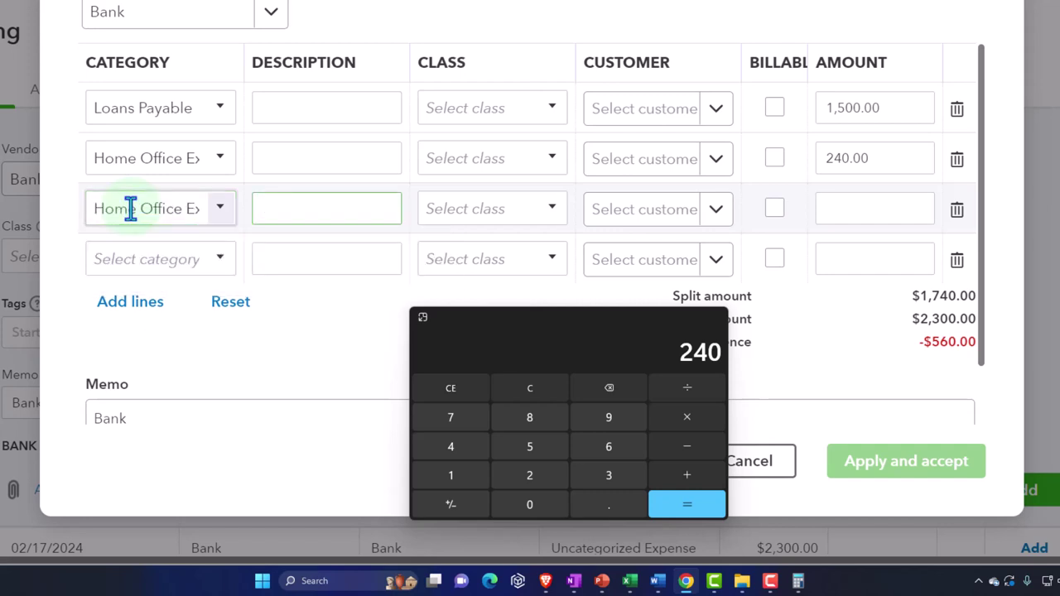
pyautogui.press('Tab')
pyautogui.press('Tab')
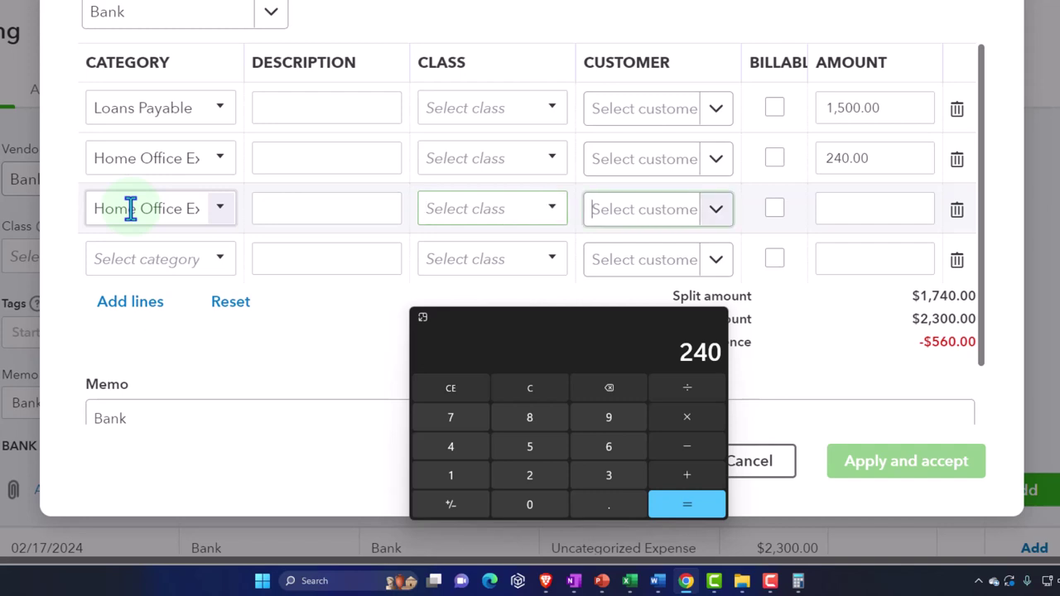
pyautogui.press('Tab')
pyautogui.press('Tab')
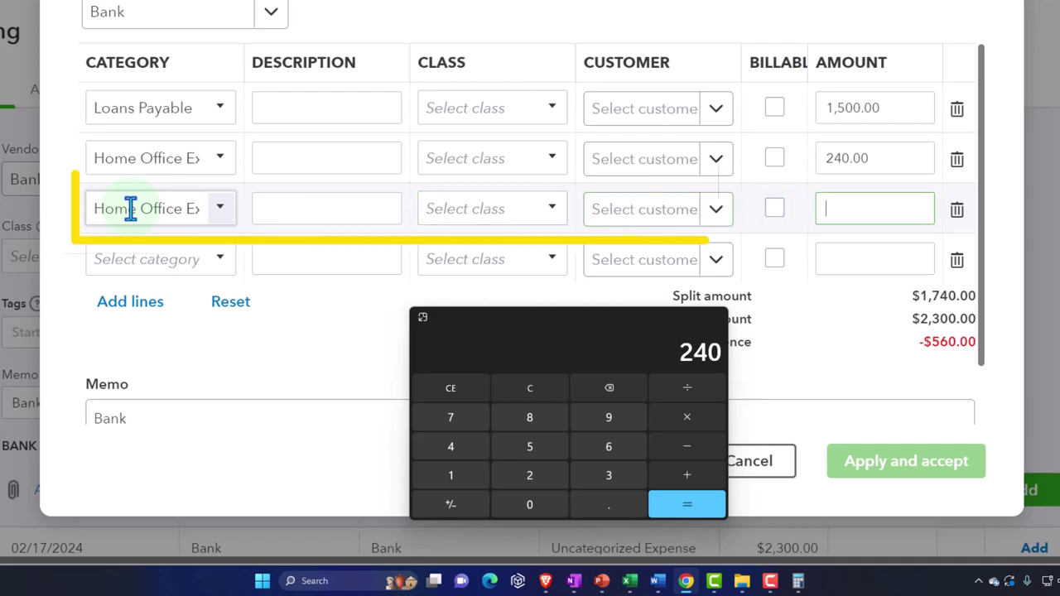
pyautogui.click(540, 388)
pyautogui.click(877, 211)
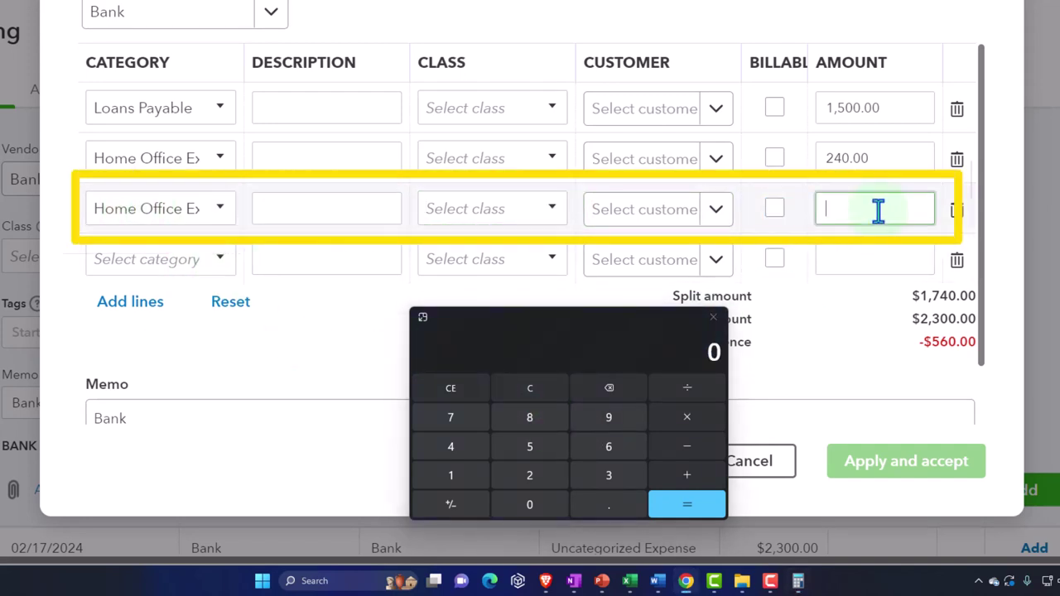
pyautogui.press('Tab')
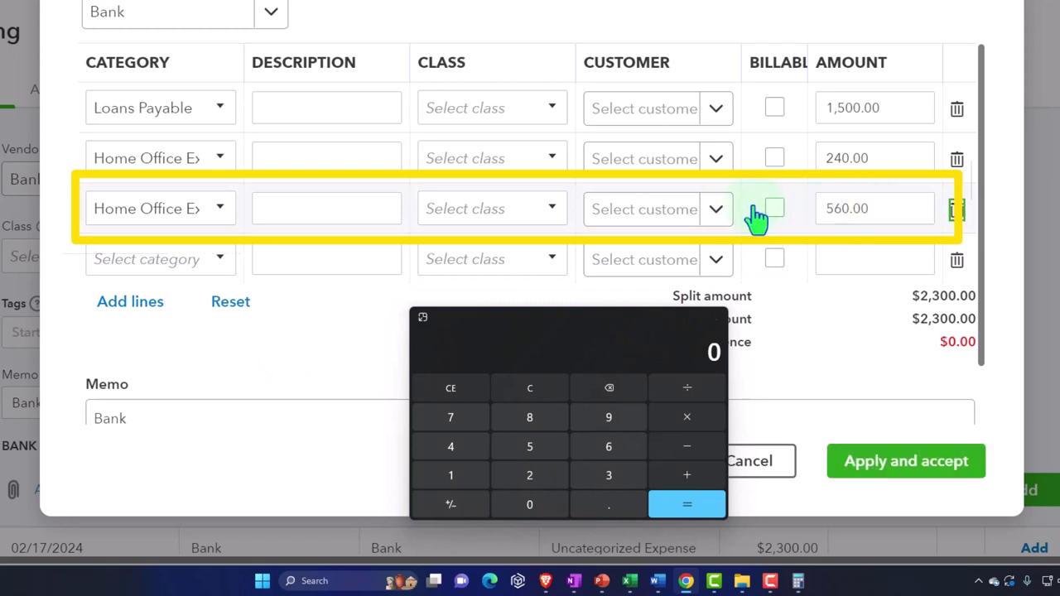
# - Assign the Tax Adj class to the third line and close the calculator
pyautogui.click(553, 213)
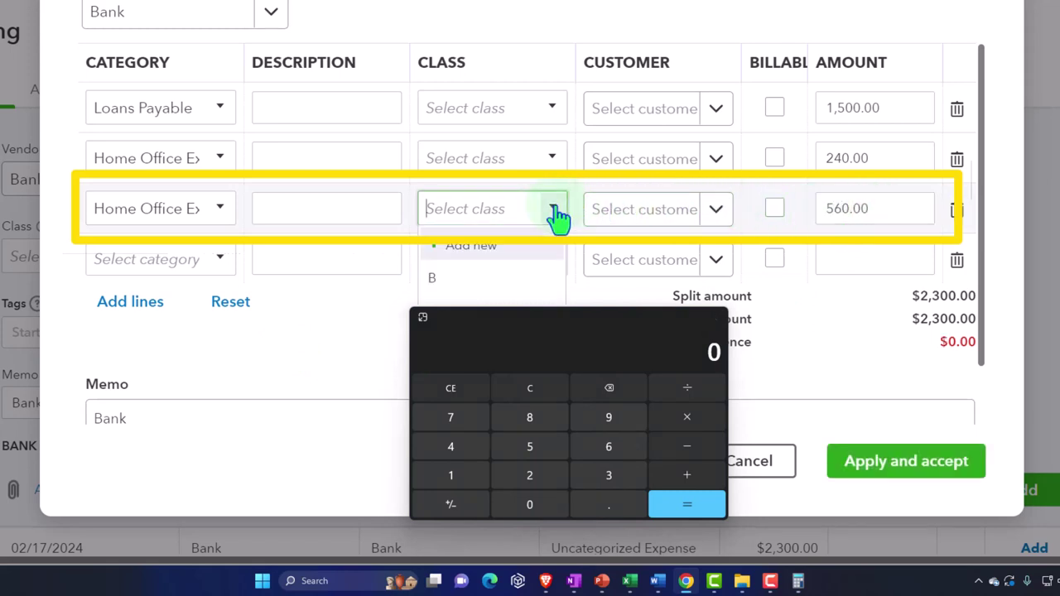
pyautogui.moveTo(525, 320); pyautogui.dragTo(705, 352)
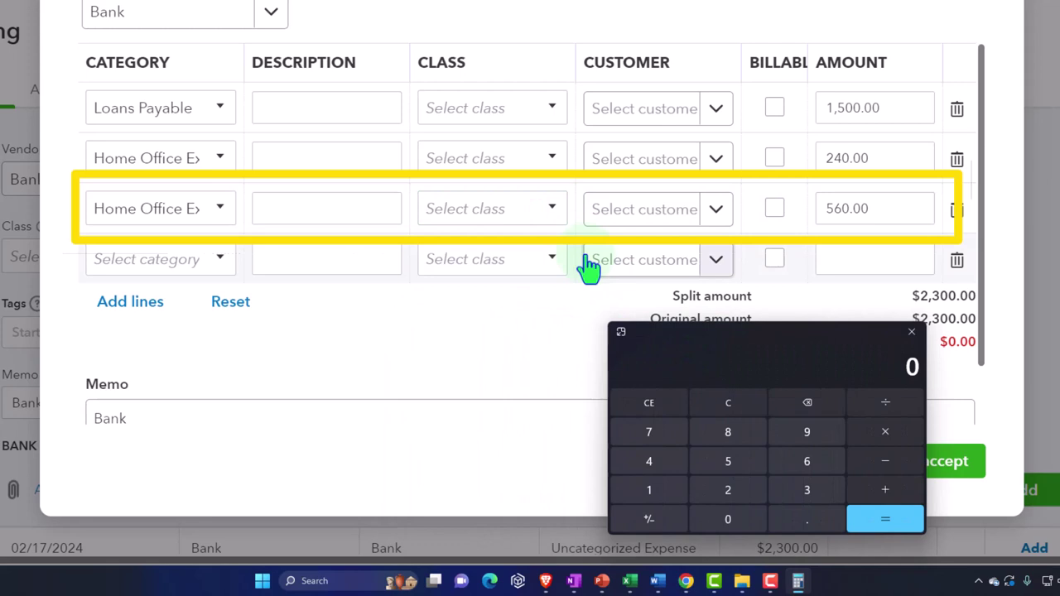
pyautogui.click(553, 212)
pyautogui.click(464, 423)
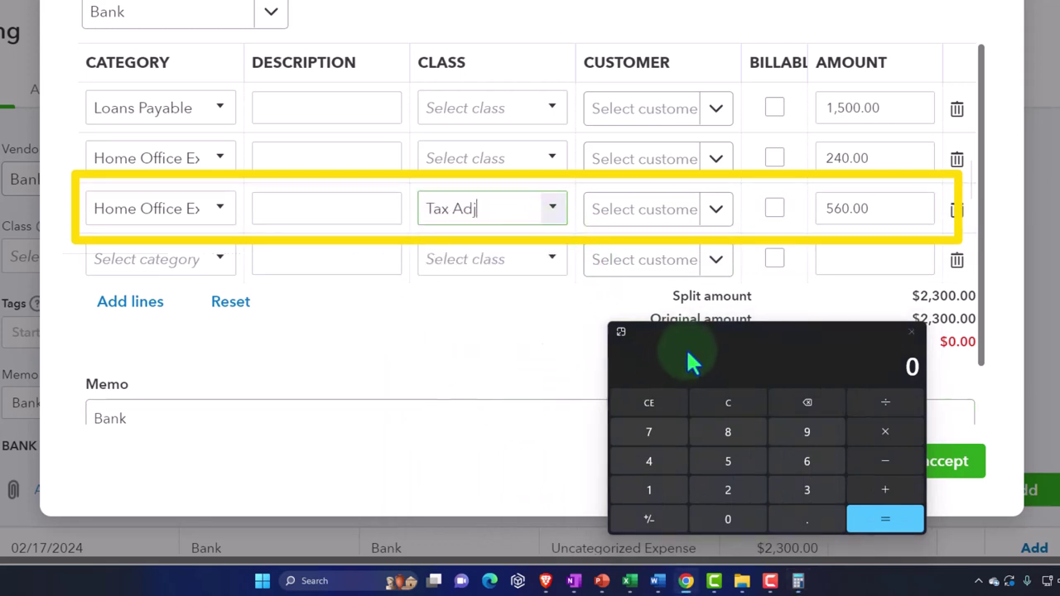
pyautogui.click(911, 332)
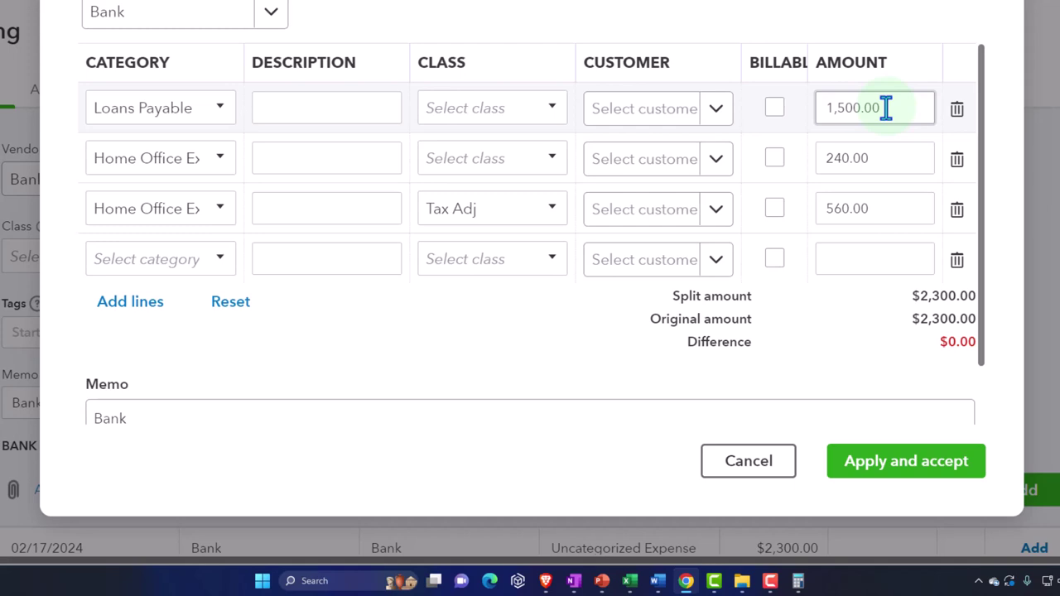
# - Save the balanced $2,300.00 split with Apply and accept to categorize it
pyautogui.click(865, 170)
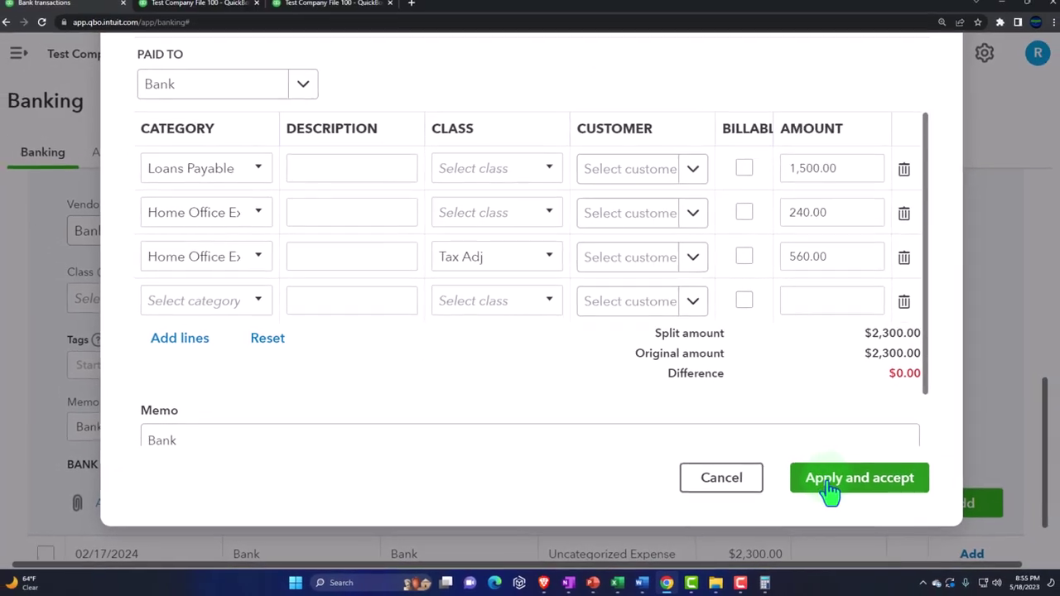
pyautogui.click(826, 487)
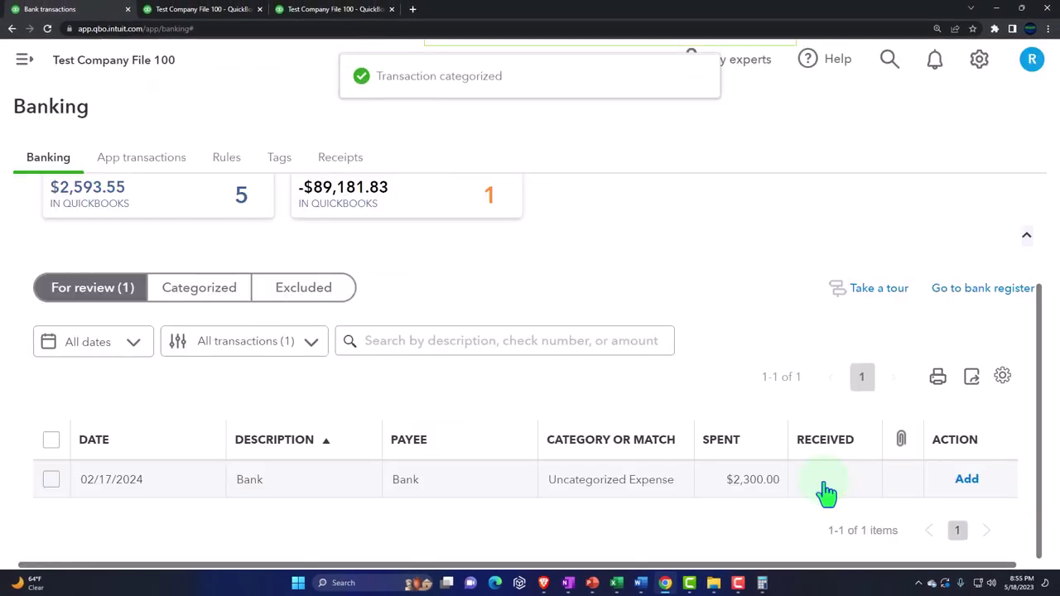
# - Switch to the 2024 Profit and Loss by class report
pyautogui.click(327, 9)
pyautogui.scroll(3, 514, 282)
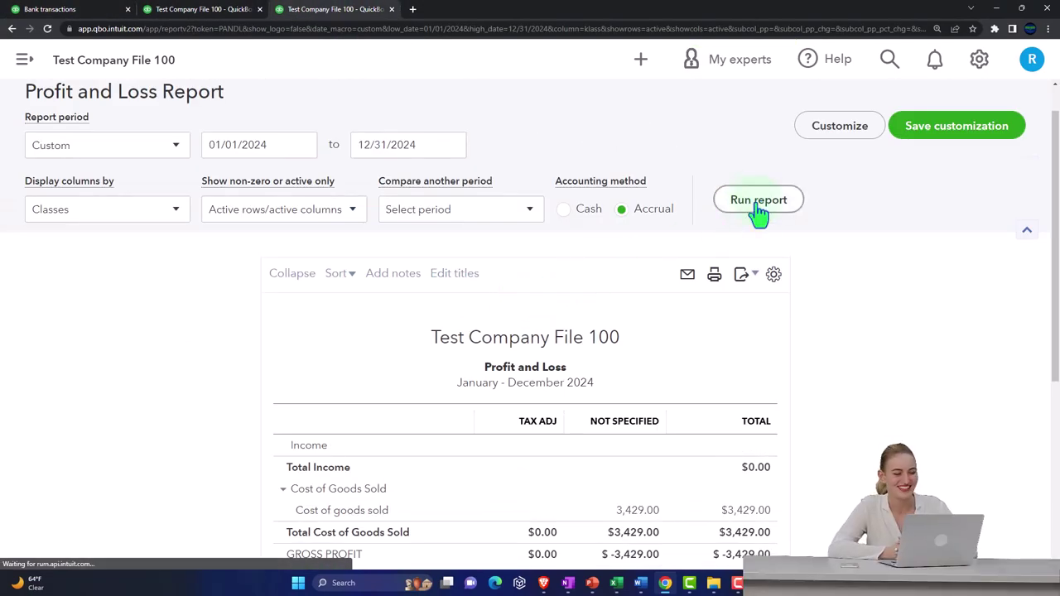
pyautogui.scroll(-5, 762, 293)
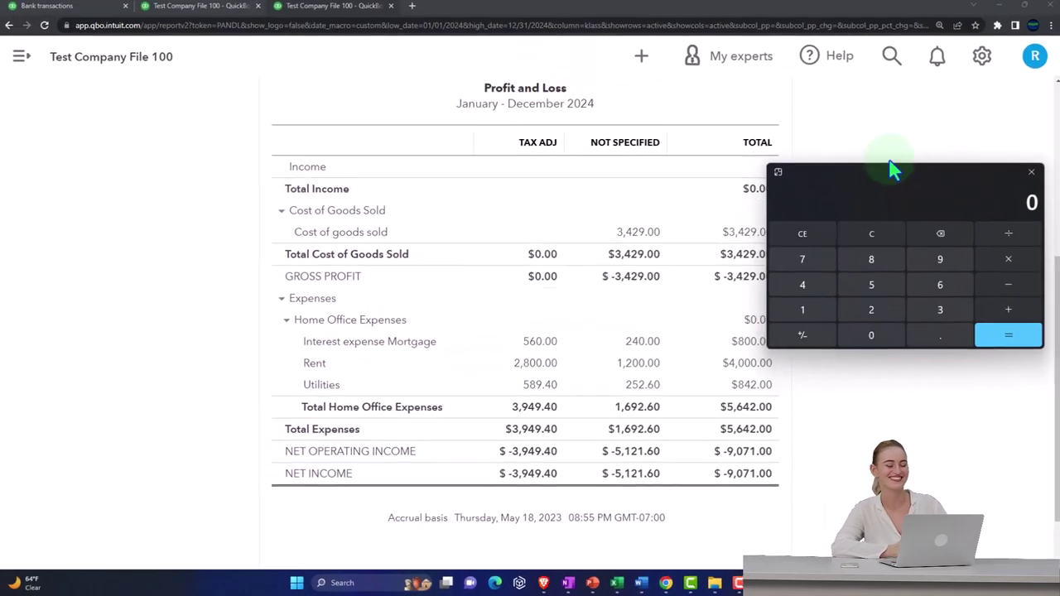
# - Confirm 800×0.3 = 240 and 800×0.7 = 560 in Calculator, then enlarge the report
pyautogui.moveTo(893, 170); pyautogui.dragTo(875, 95)
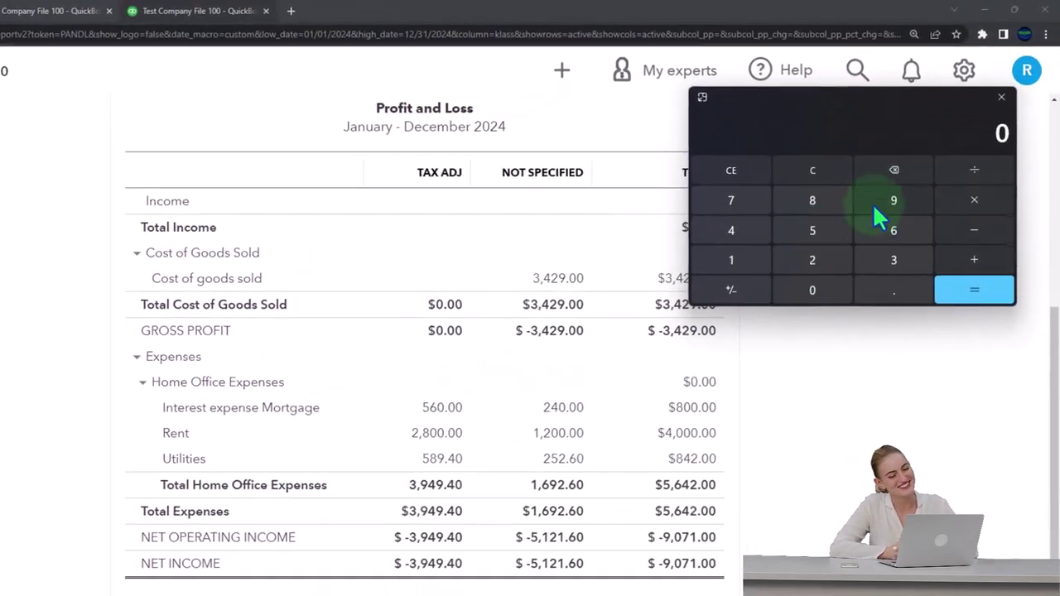
pyautogui.write('800')
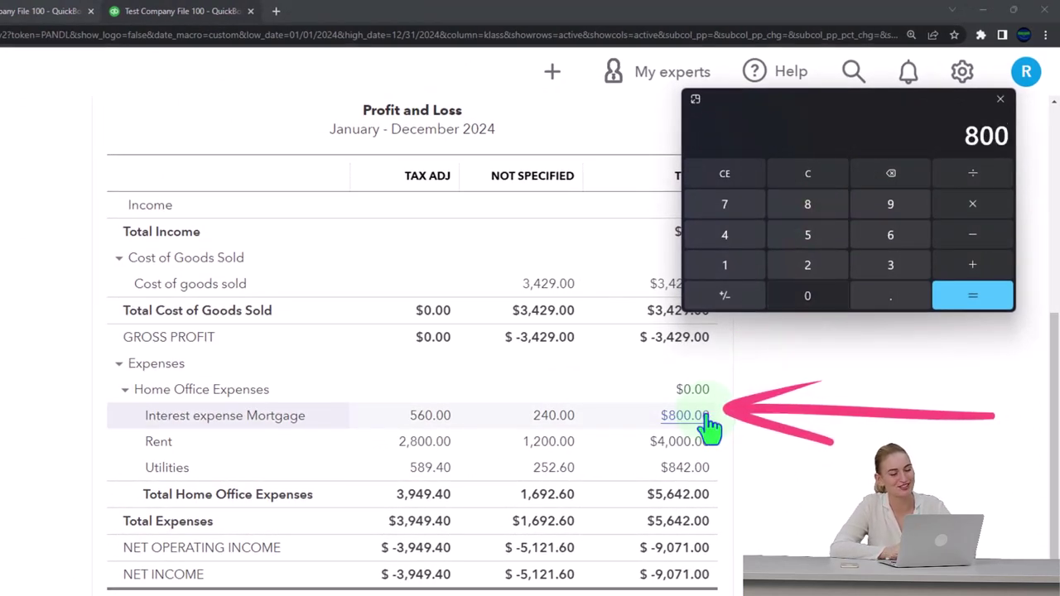
pyautogui.write('*.3')
pyautogui.press('Return')
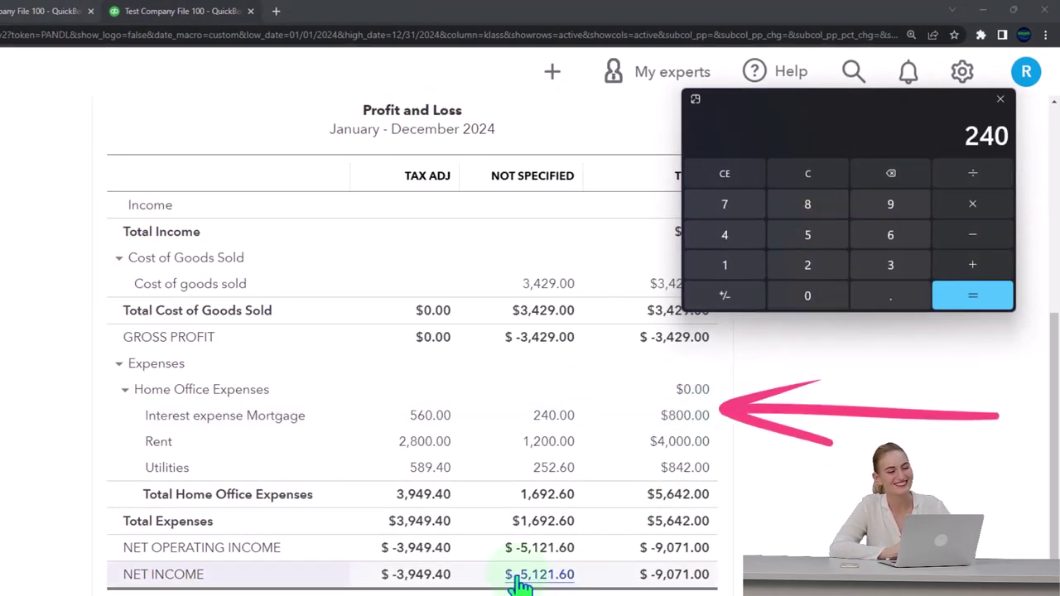
pyautogui.click(815, 176)
pyautogui.write('8')
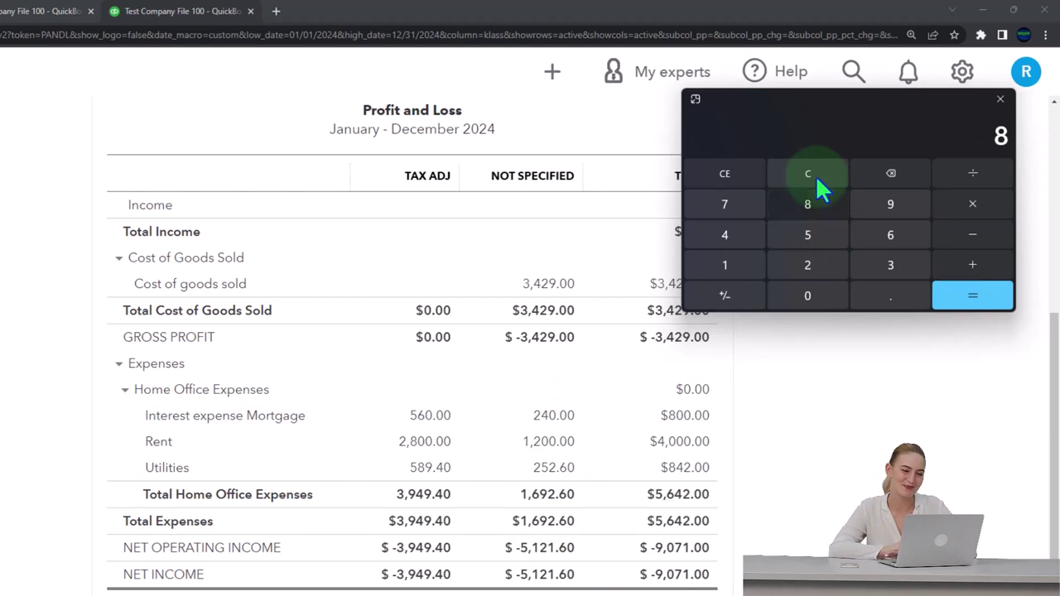
pyautogui.write('00*.7')
pyautogui.press('Return')
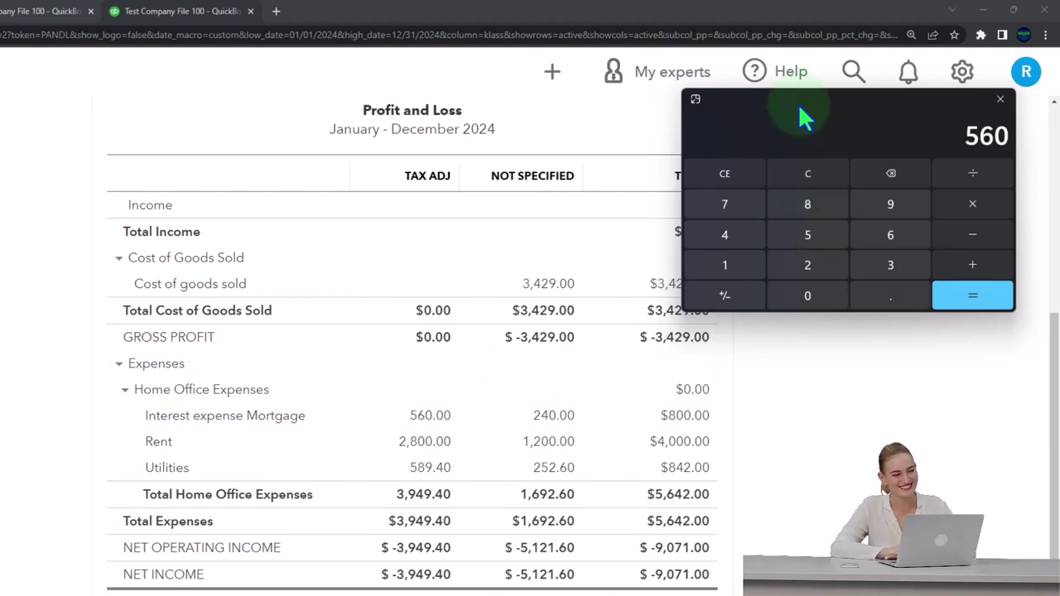
pyautogui.hotkey('alt', 'F4')
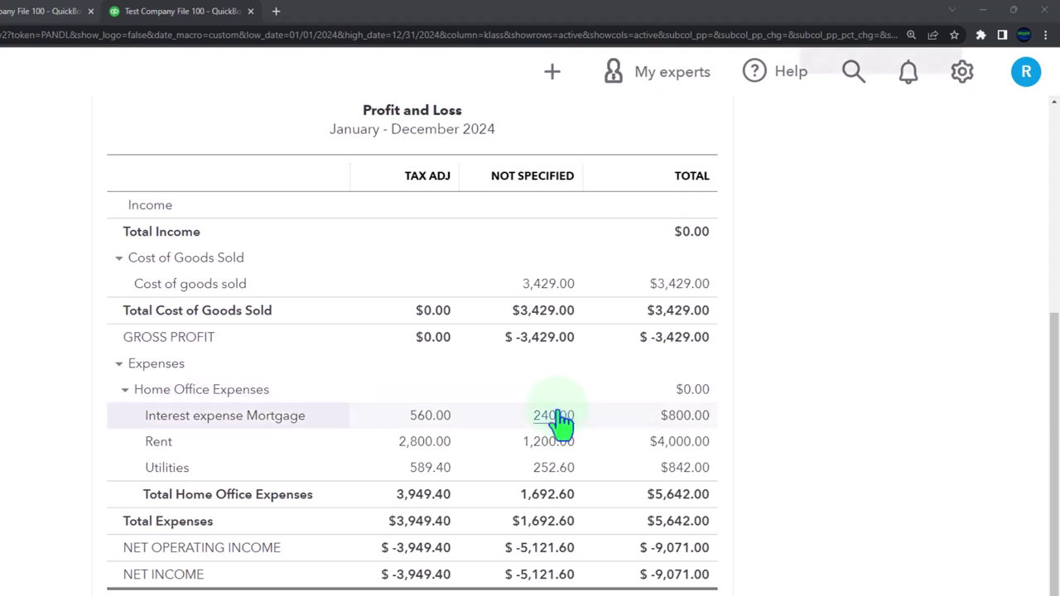
pyautogui.hotkey('ctrl', '+')
pyautogui.scroll(-2, 560, 426)
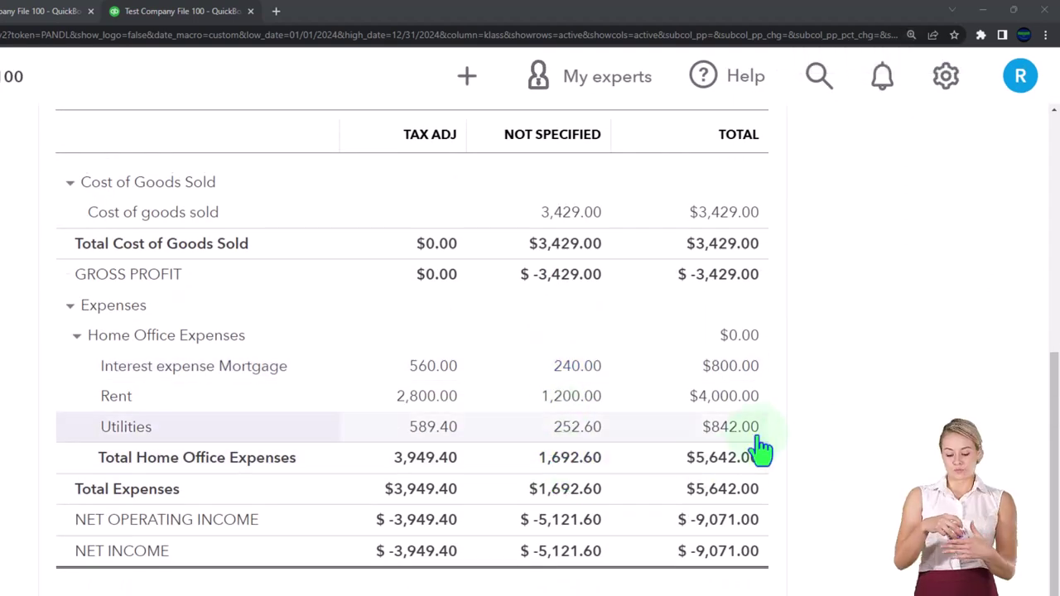
pyautogui.click(760, 370)
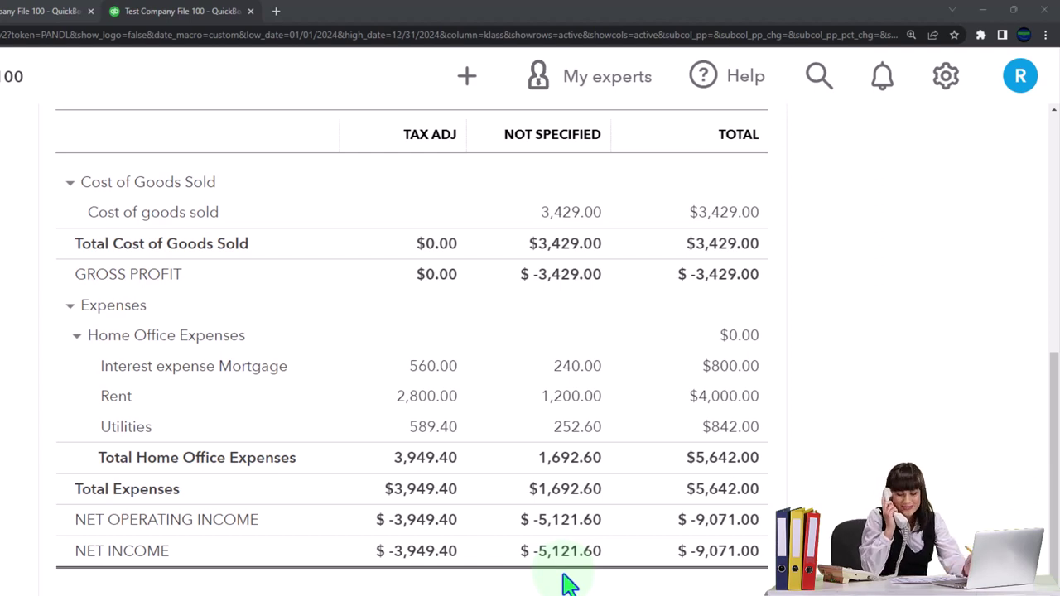
pyautogui.scroll(1, 563, 584)
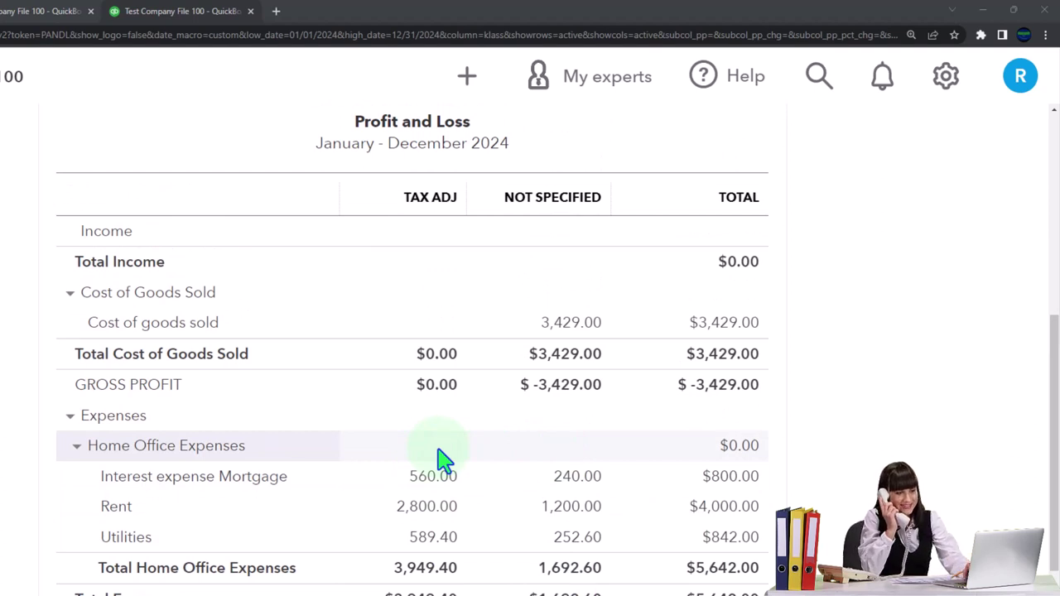
pyautogui.scroll(-1, 443, 459)
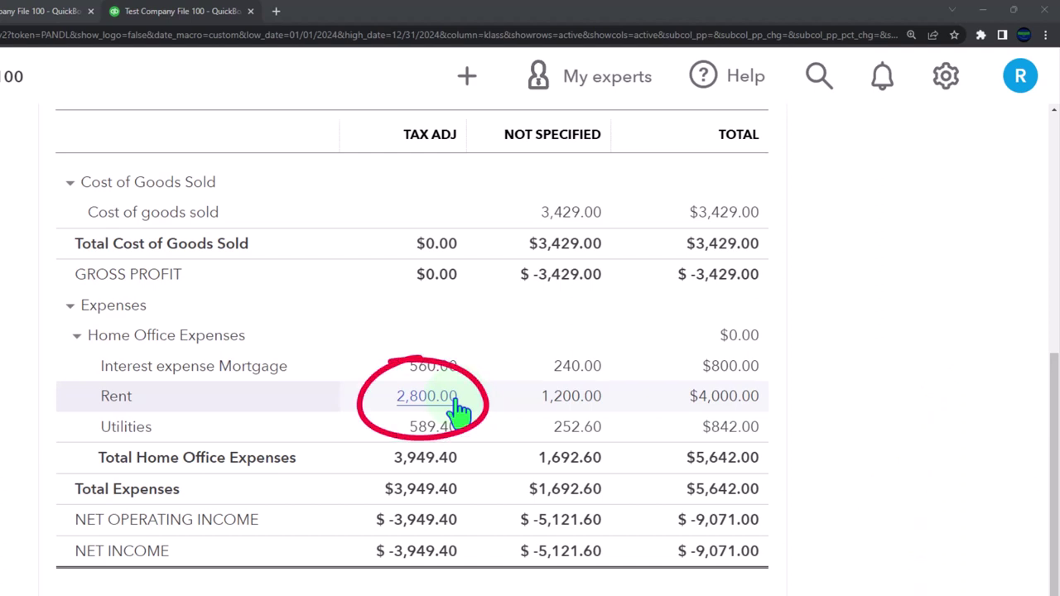
pyautogui.click(14, 24)
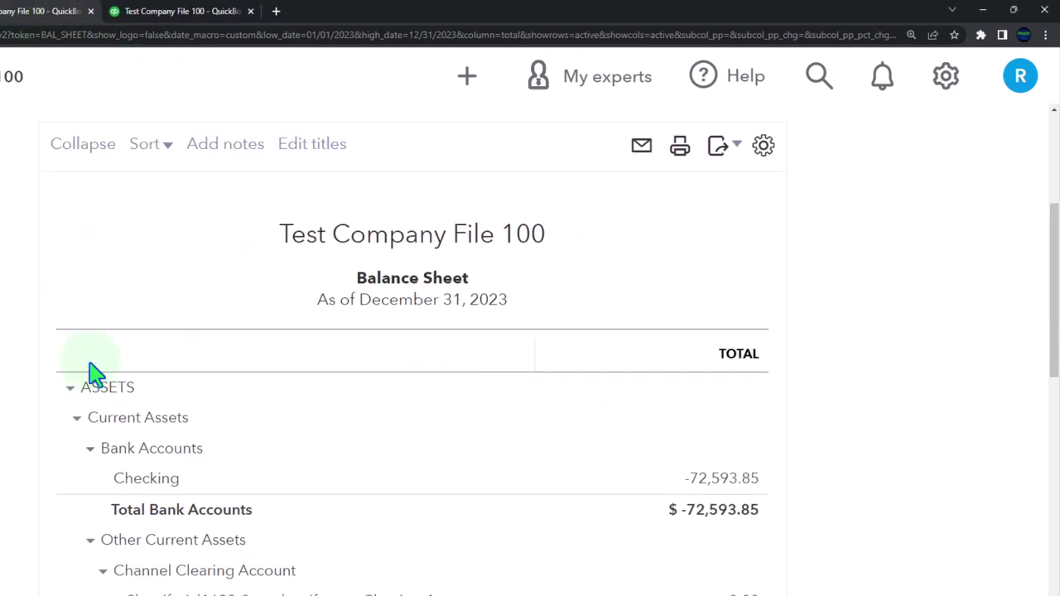
pyautogui.scroll(-4, 99, 414)
pyautogui.scroll(-7, 117, 499)
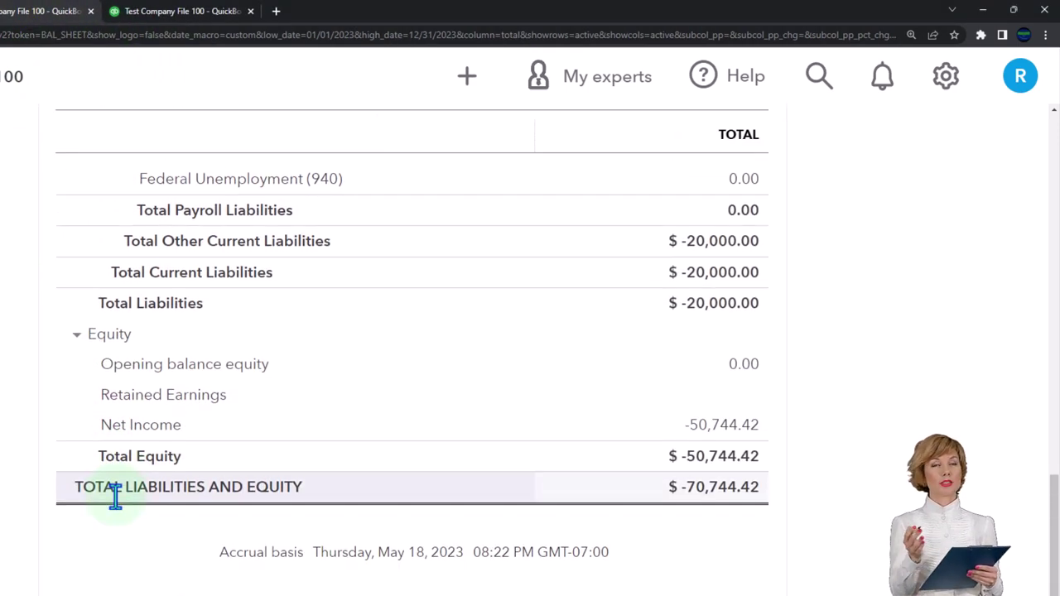
pyautogui.click(176, 15)
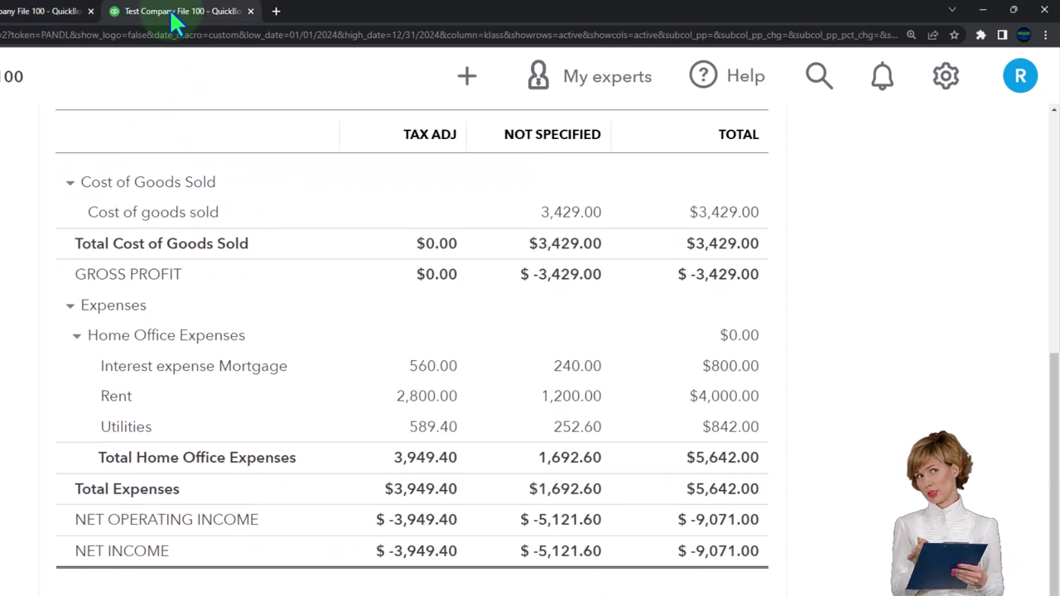